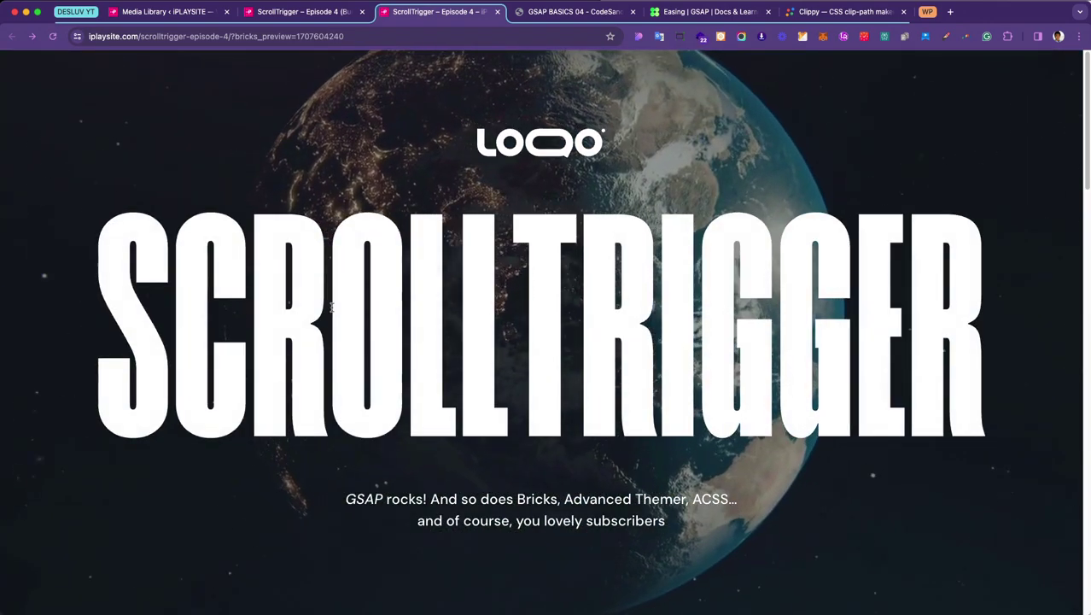
Step: Scroll the preview past the heart, images and surfer video animations, then back up
scroll(339, 373, down, 10)
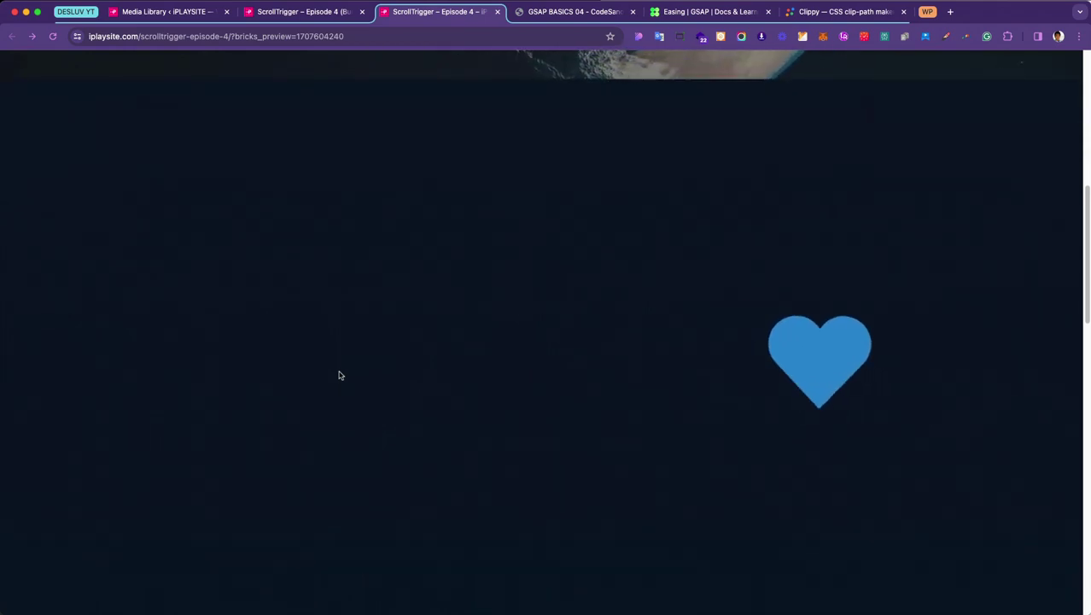
scroll(338, 376, down, 5)
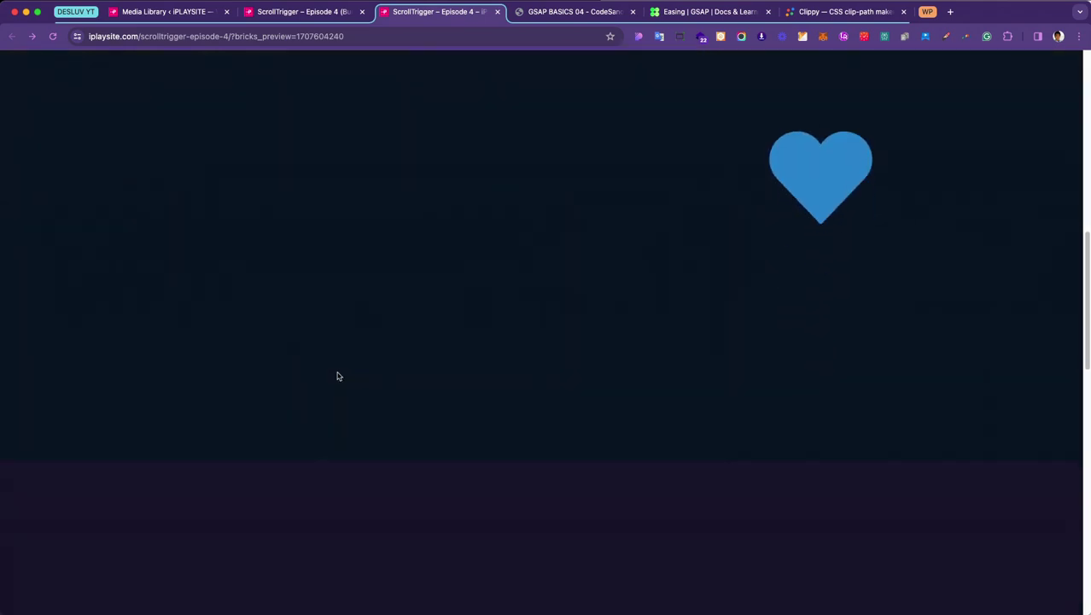
scroll(337, 375, down, 10)
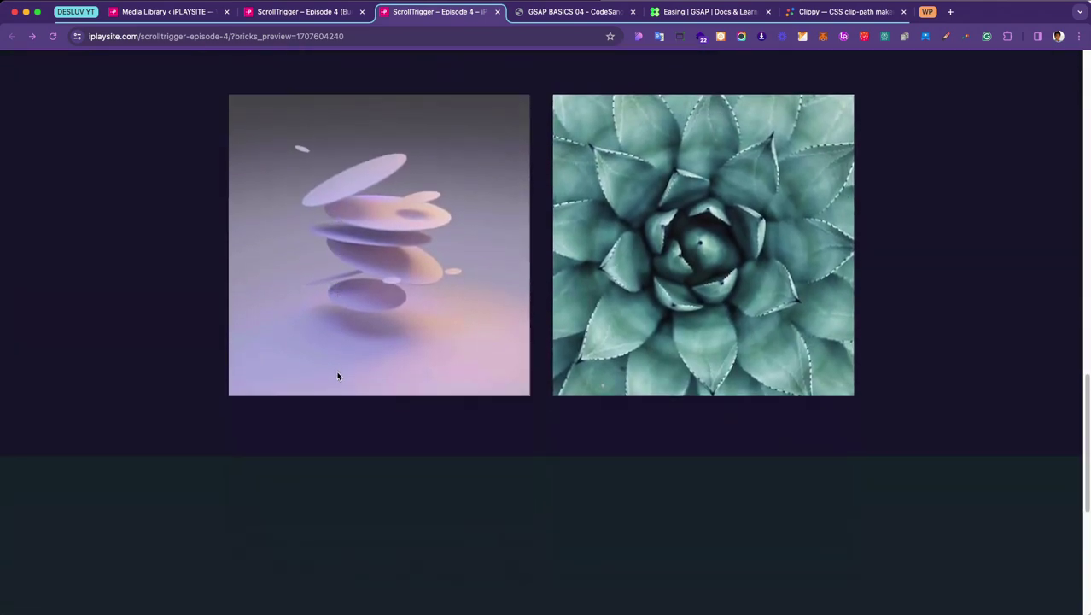
scroll(337, 376, down, 10)
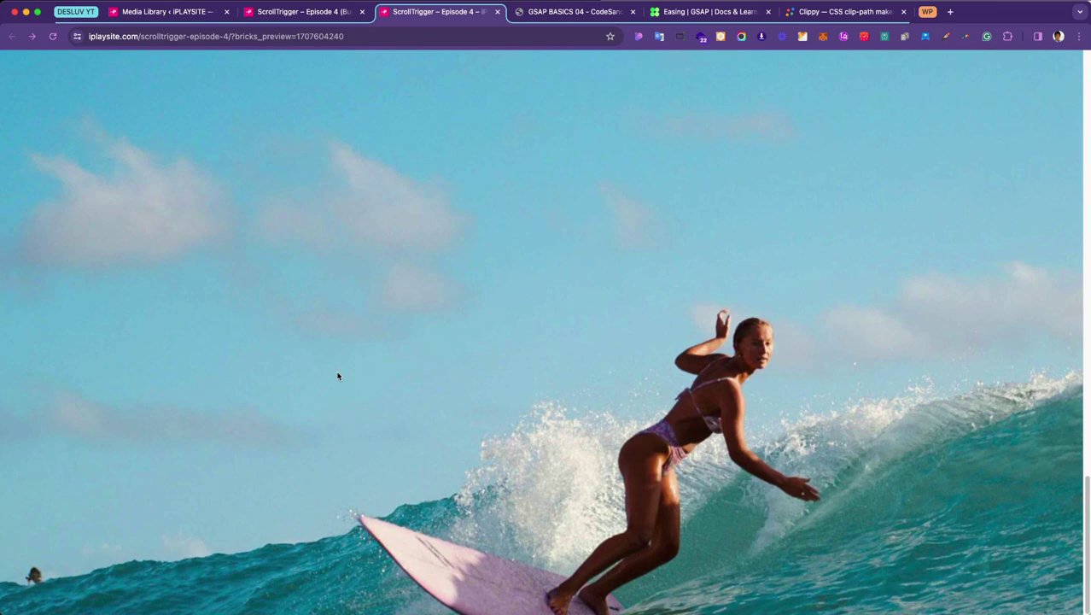
scroll(337, 376, up, 20)
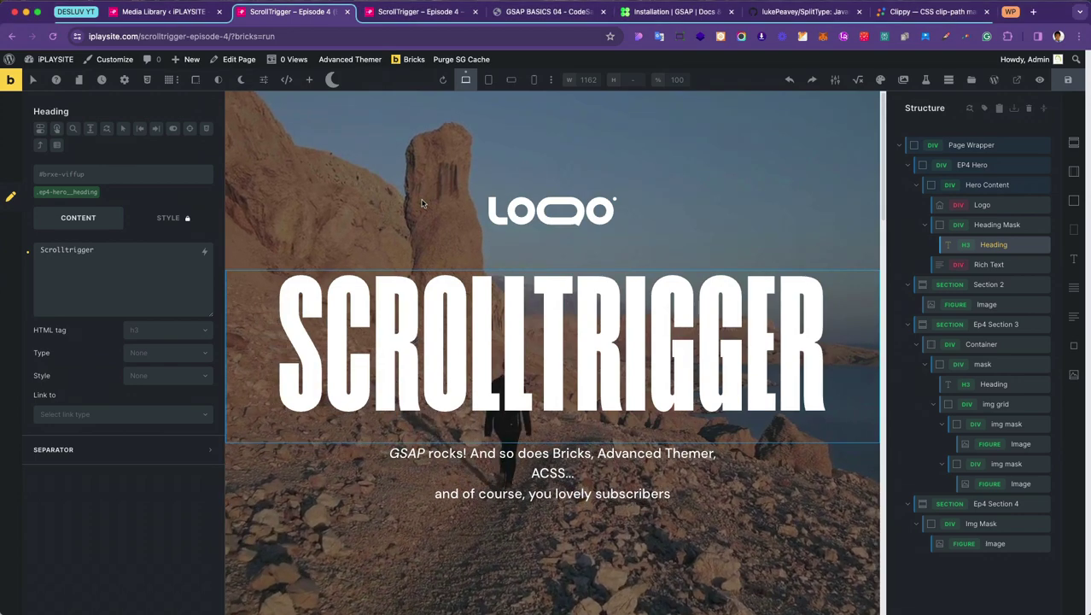
Step: Find the CDN script tags for gsap.min.js and ScrollTrigger.min.js 3.12.5 in GSAP's installation docs
click(658, 12)
scroll(242, 387, up, 6)
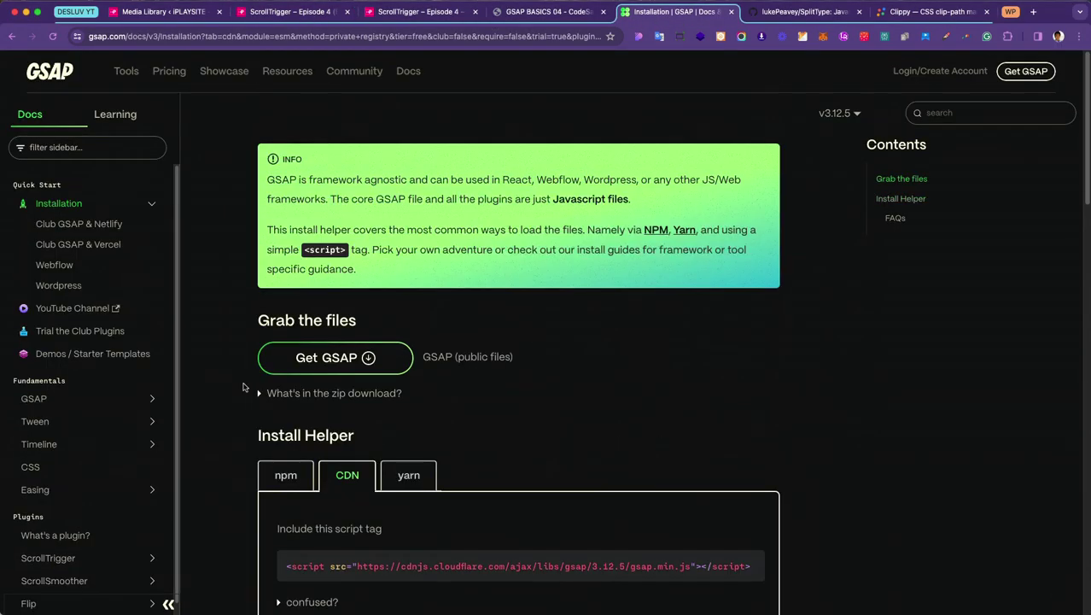
click(287, 475)
scroll(299, 478, down, 3)
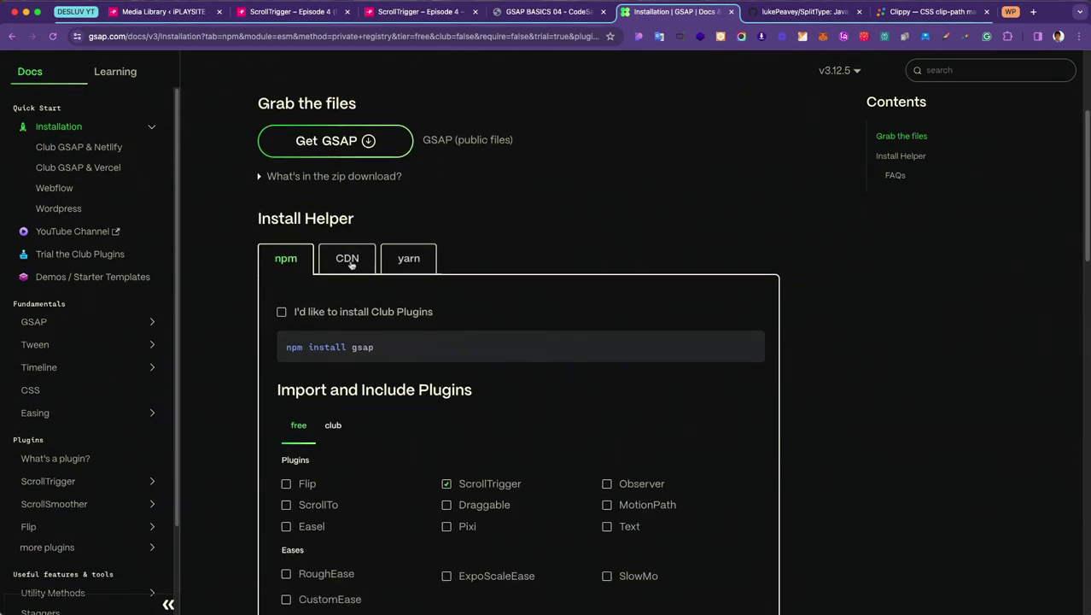
click(349, 261)
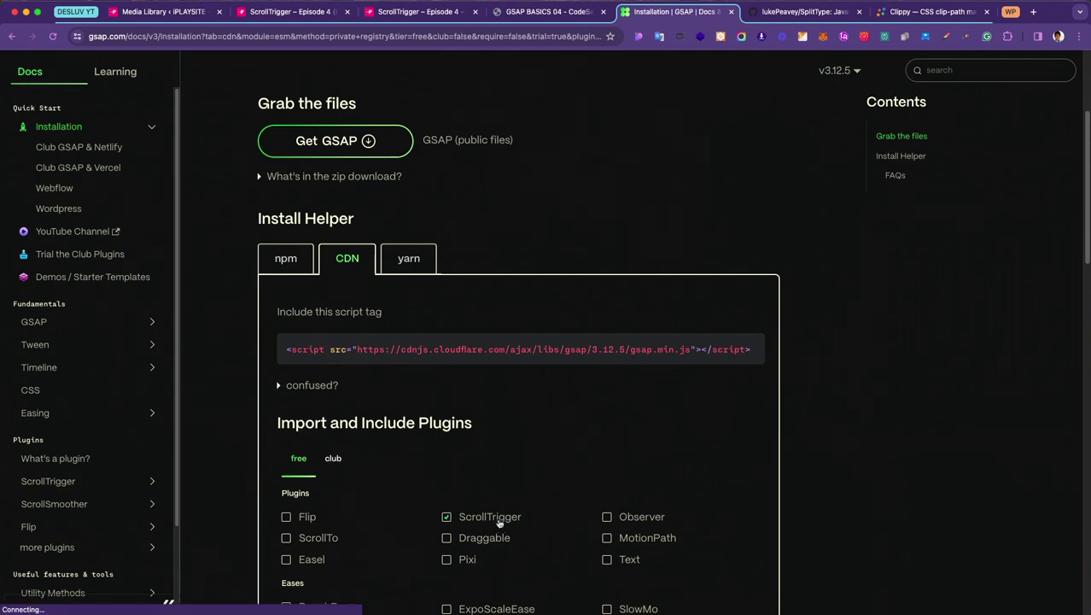
scroll(572, 530, down, 3)
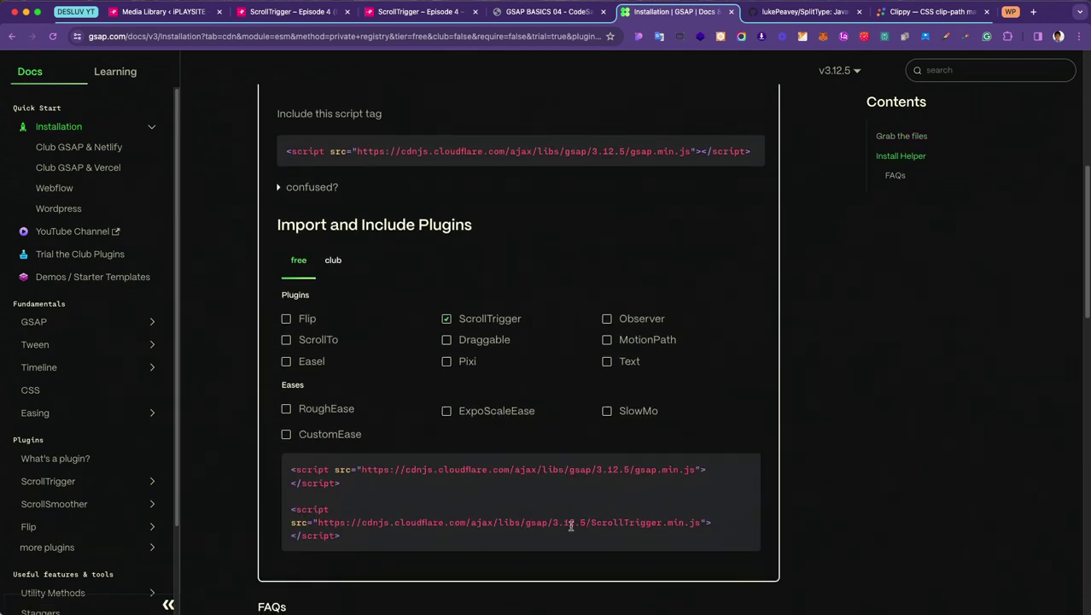
scroll(526, 380, up, 1)
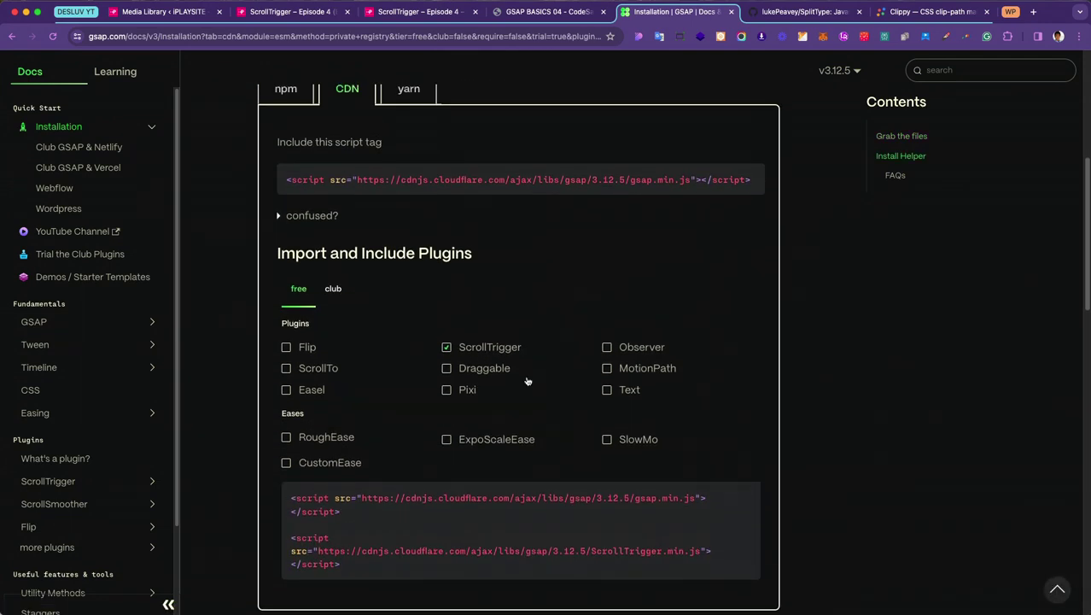
scroll(596, 426, down, 2)
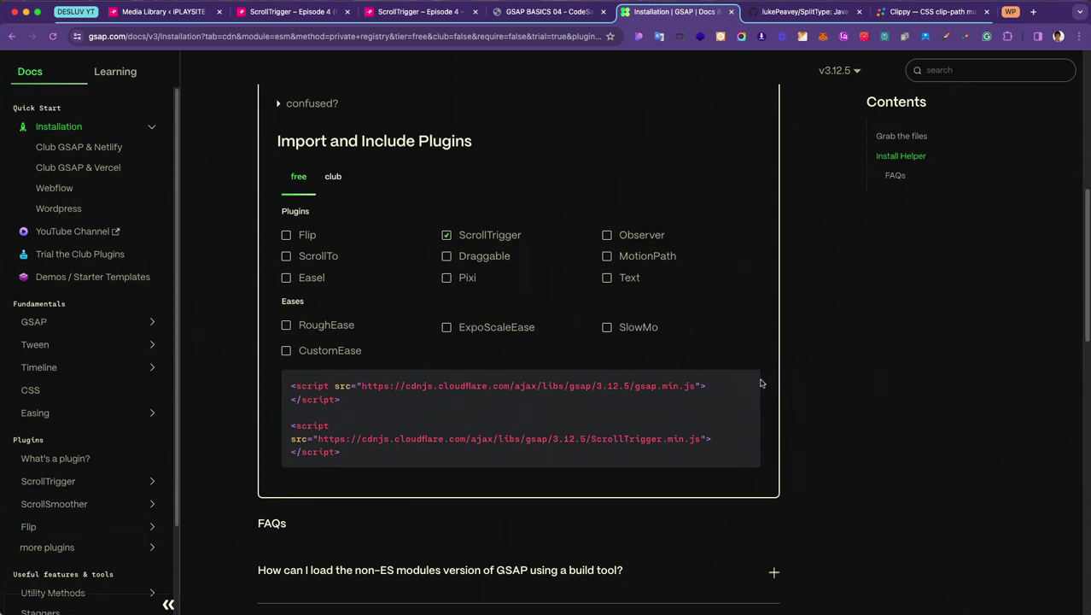
click(287, 11)
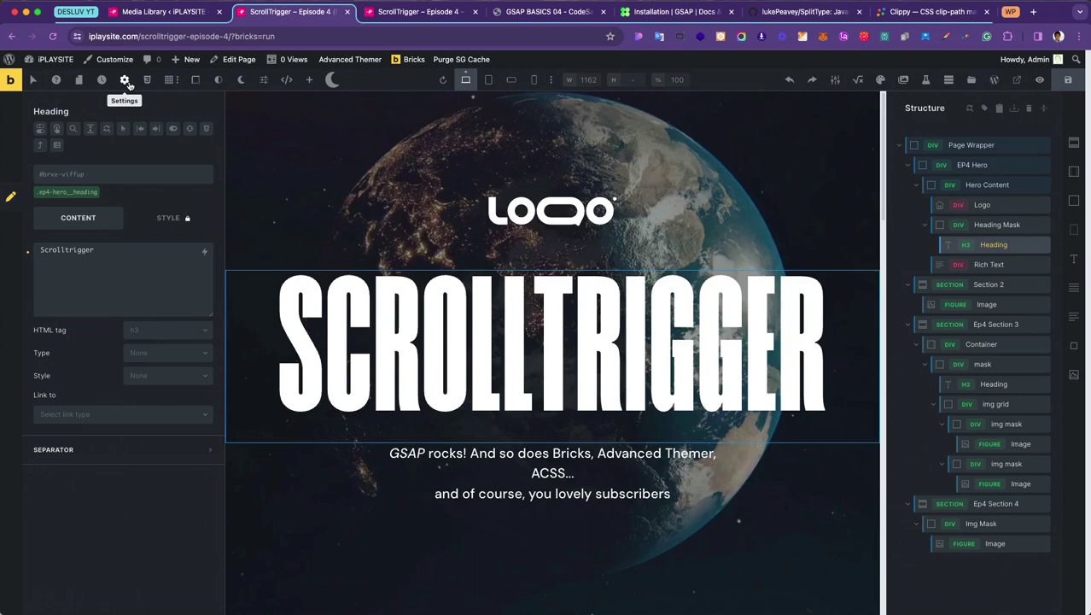
Step: Paste the GSAP and ScrollTrigger 3.12.5 CDN tags into the page's Body (footer) scripts
click(124, 80)
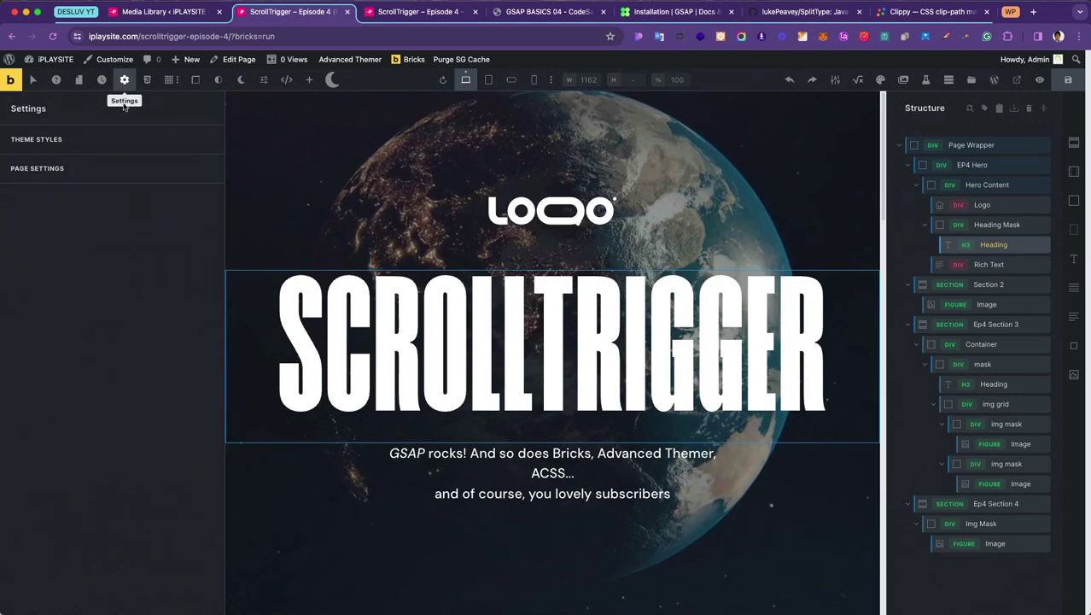
click(79, 171)
click(83, 288)
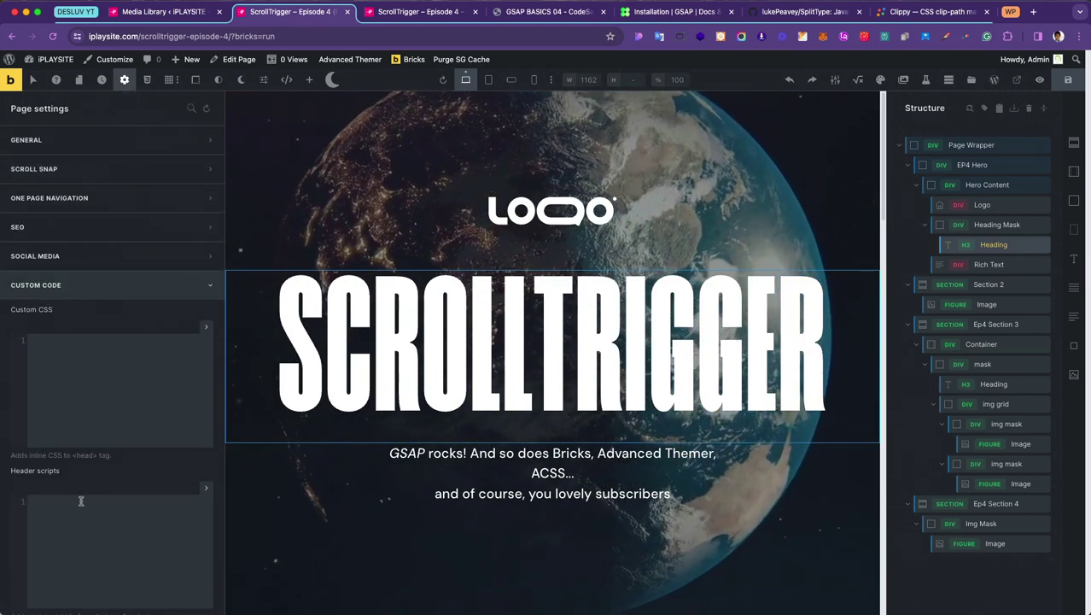
scroll(95, 527, down, 5)
click(95, 527)
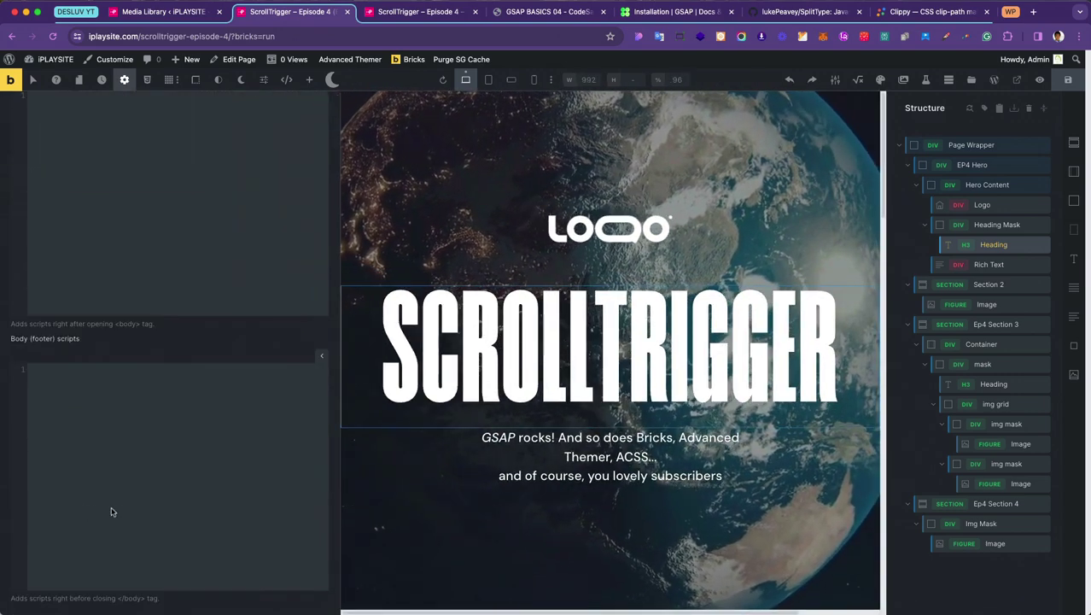
text(<script src="https://cdnjs.cloudflare.com/ajax/libs/gsap/3.12.5/gsap.min.js"></script>  <script src="https://cdnjs.cloudflare.com/ajax/libs/gsap/3.12.5/ScrollTrigger.min.js"></script>)
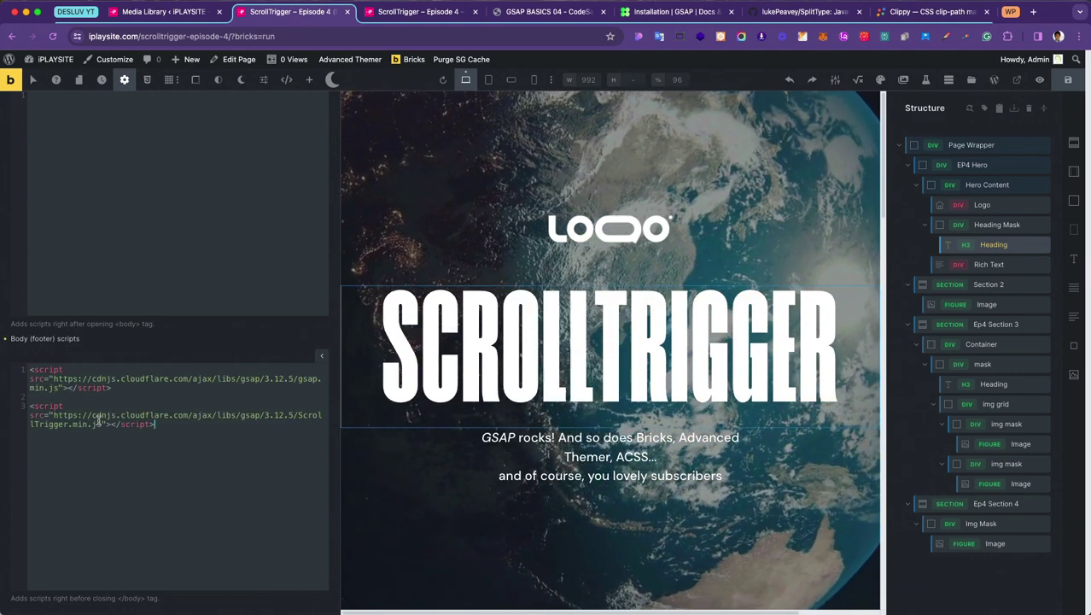
key(Return)
key(Return)
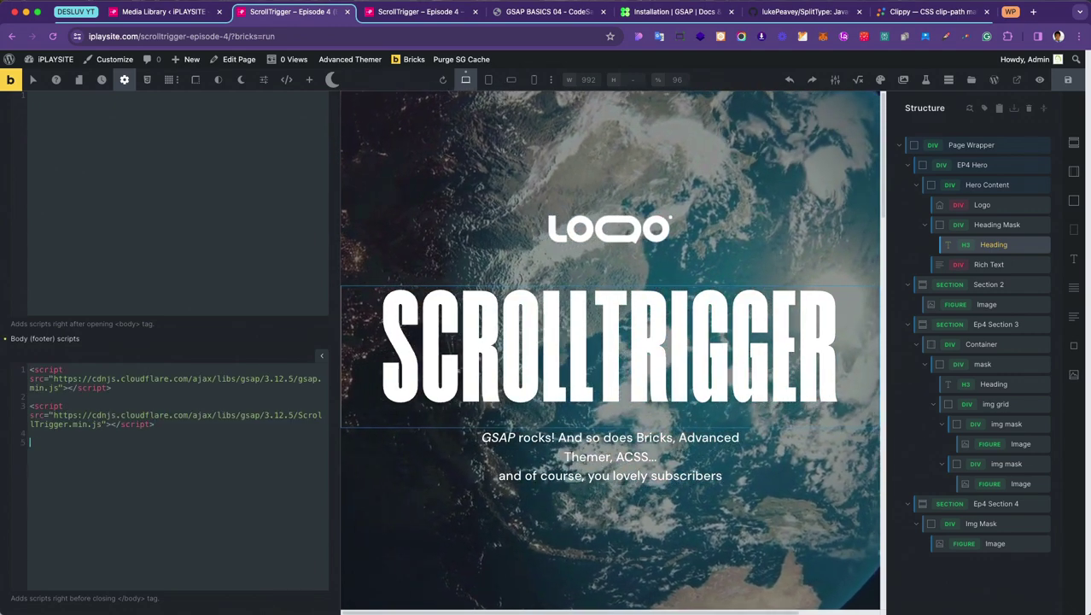
click(793, 17)
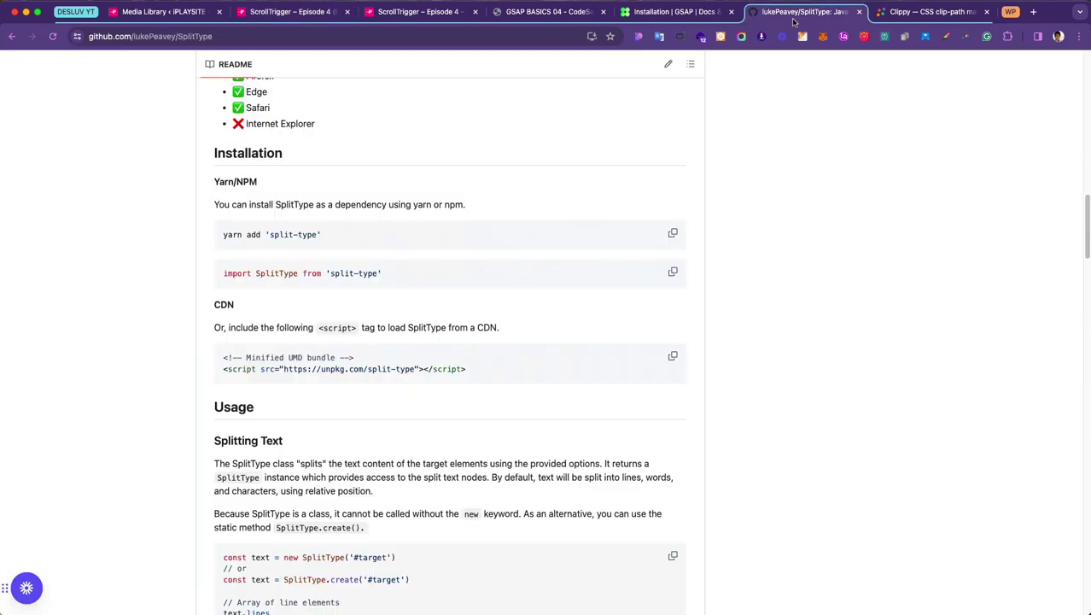
Step: Copy the SplitType unpkg script tag from the README's Installation > CDN section
scroll(537, 427, up, 20)
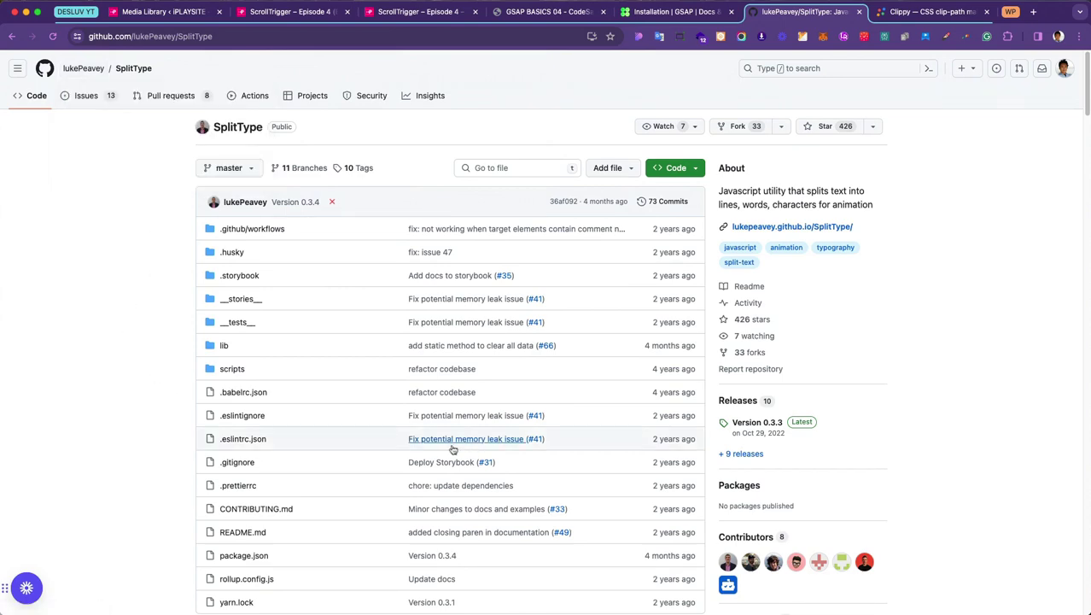
scroll(418, 450, down, 15)
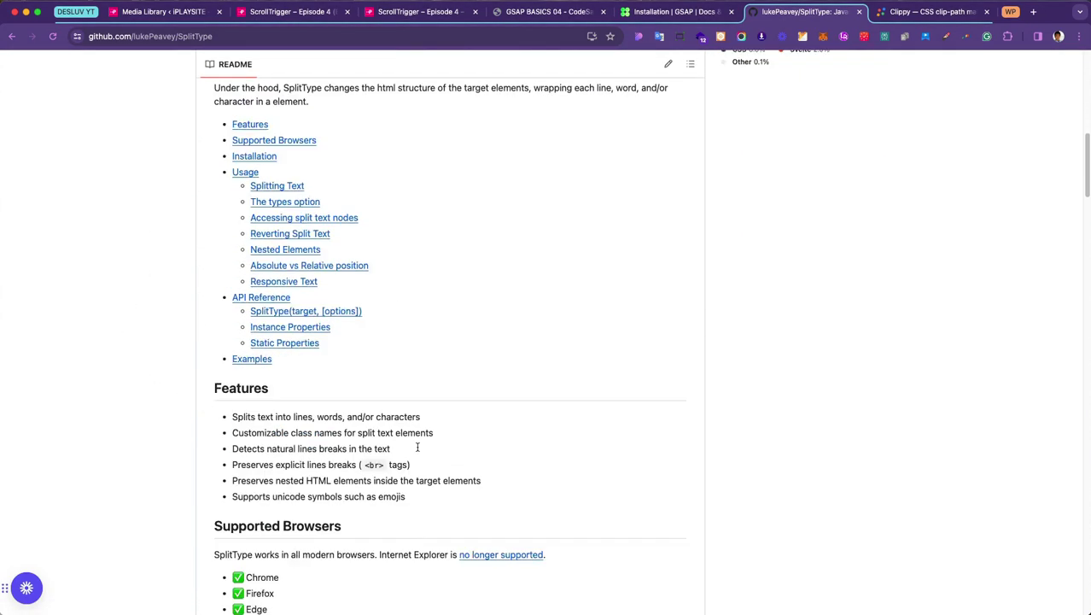
scroll(417, 447, down, 5)
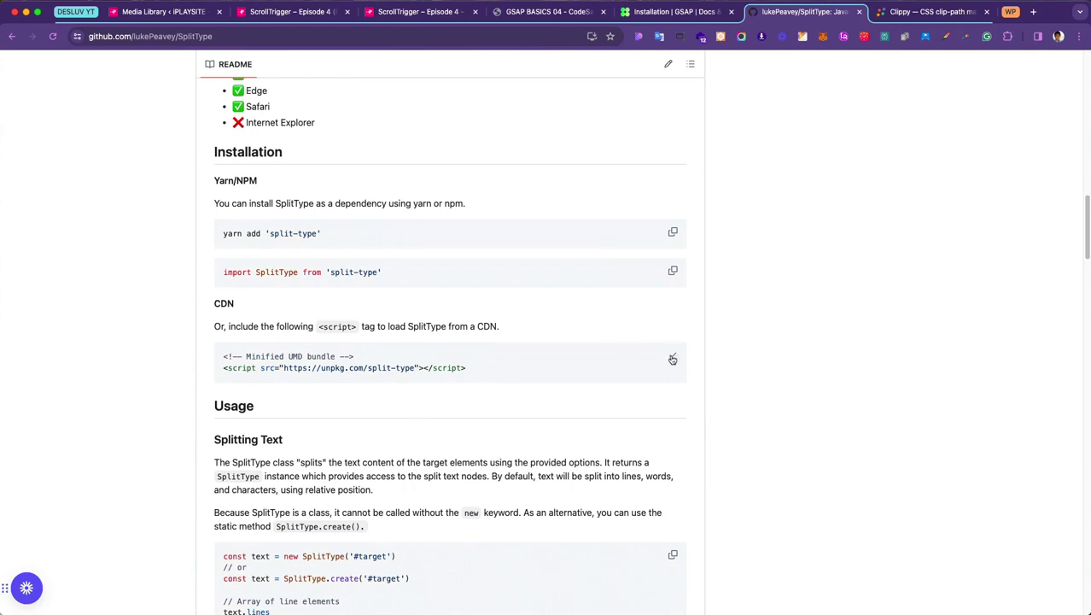
click(279, 20)
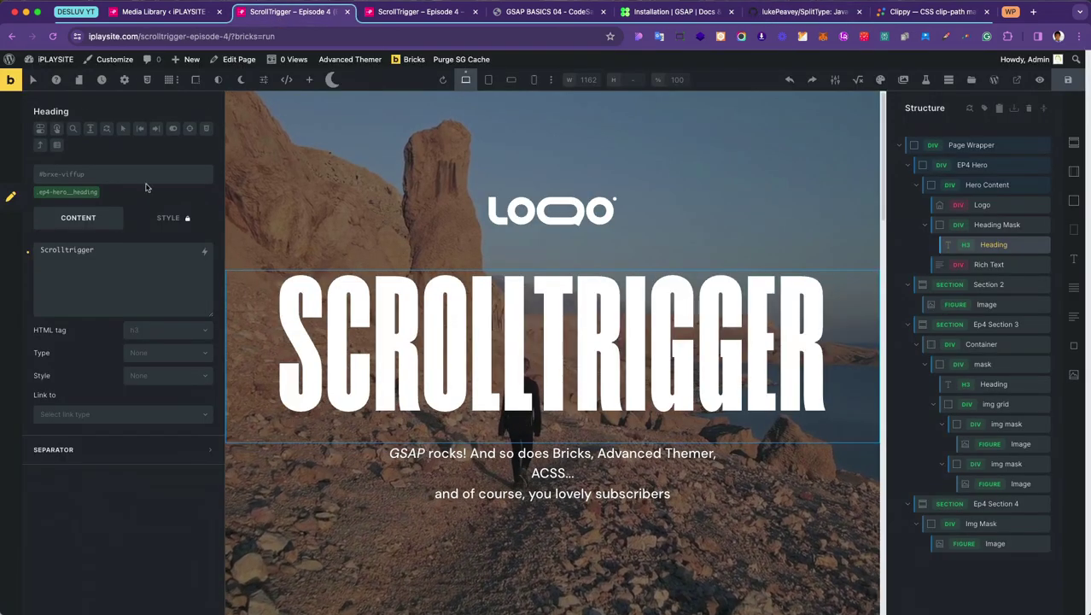
Step: Paste the SplitType unpkg script tag after the ScrollTrigger tag in Body (footer) scripts
click(124, 80)
click(94, 168)
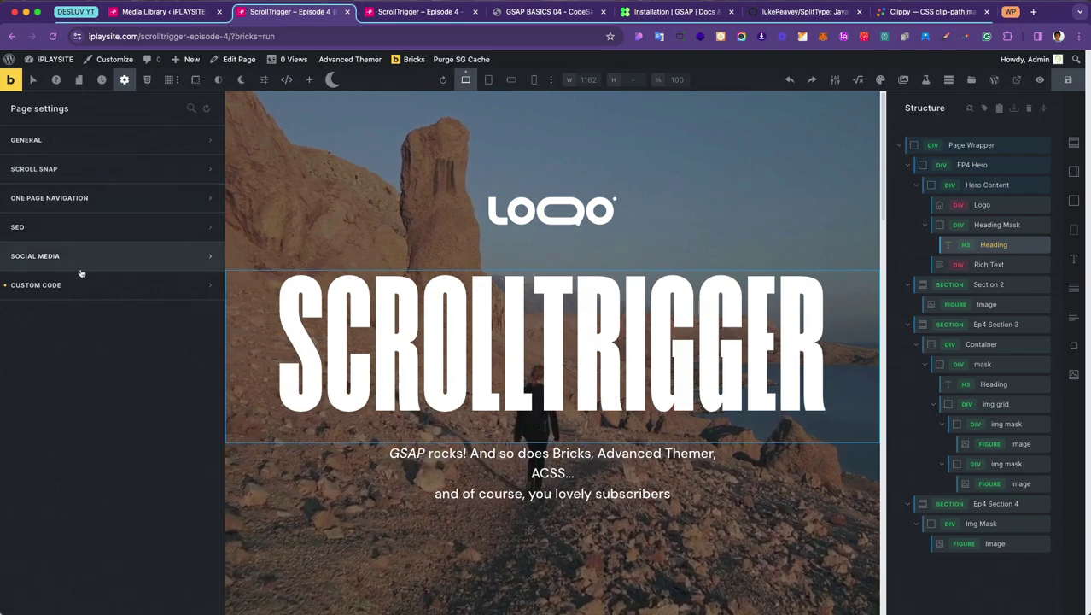
click(81, 284)
scroll(96, 557, down, 5)
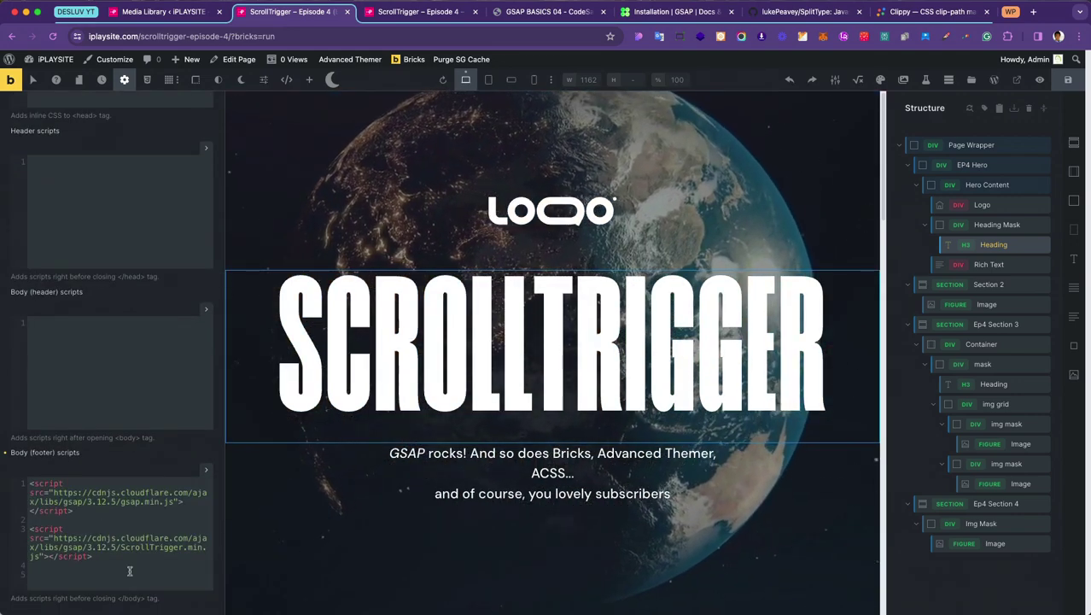
click(212, 504)
click(223, 427)
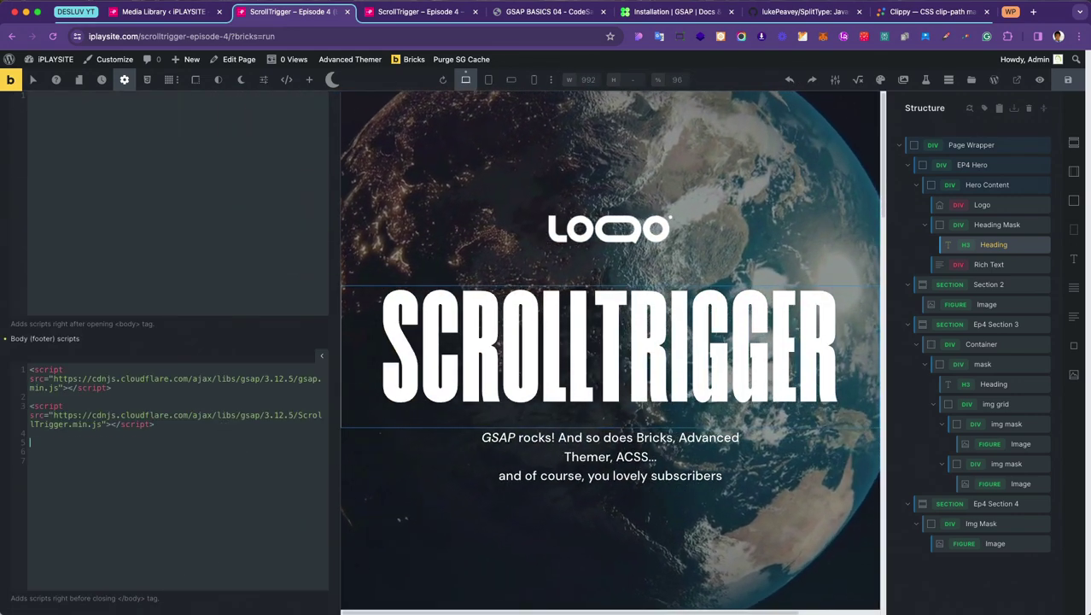
text(<!-- Minified UMD bundle --> <script src="https://unpkg.com/split-type"></script>)
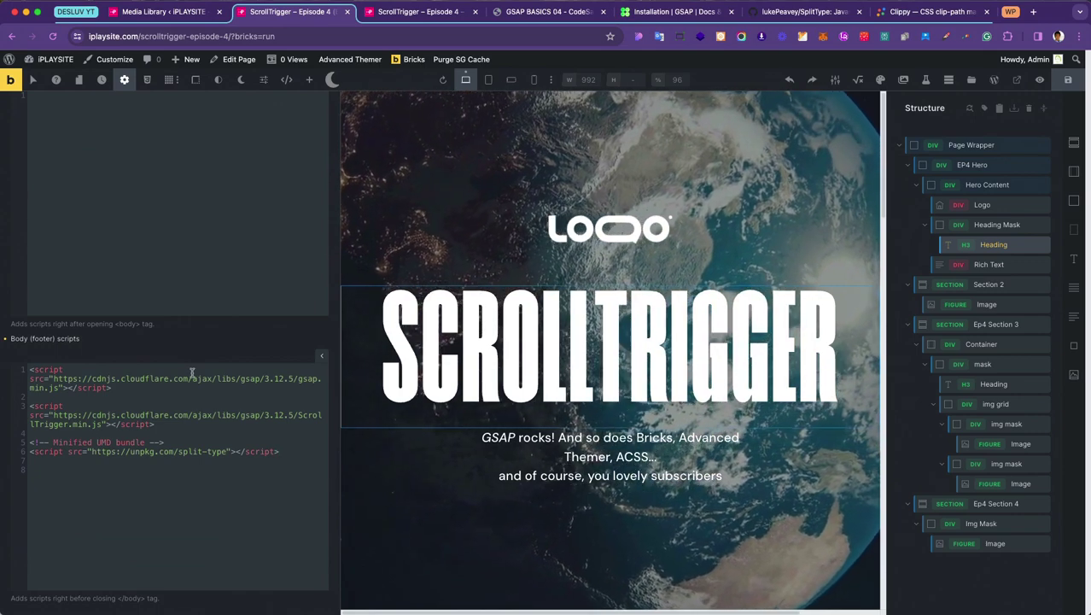
click(540, 12)
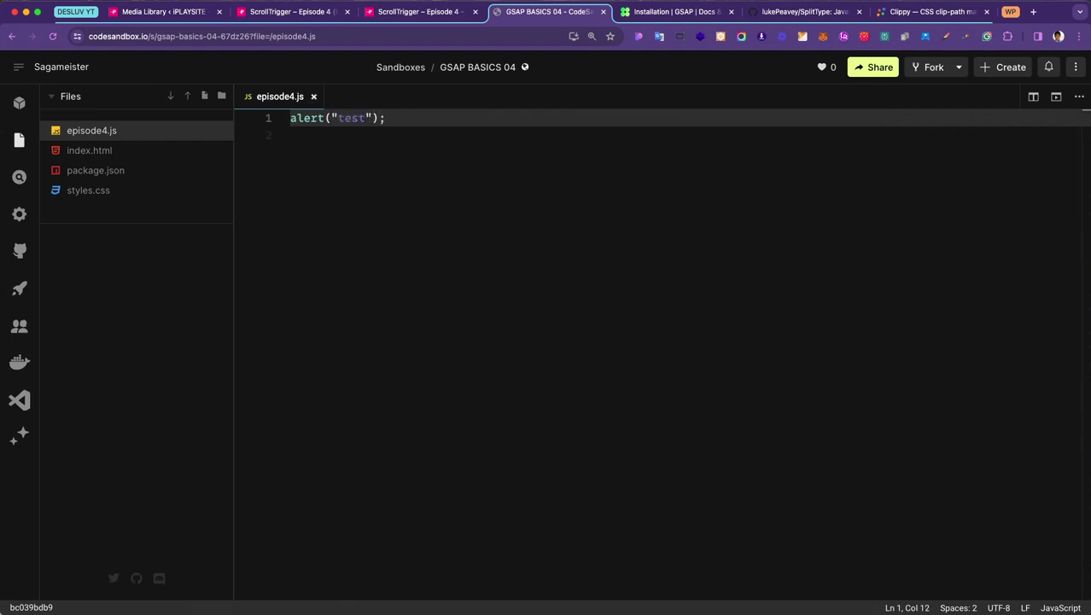
Step: Add the csb.app episode4.js script tag on line 8 of the footer scripts
click(289, 12)
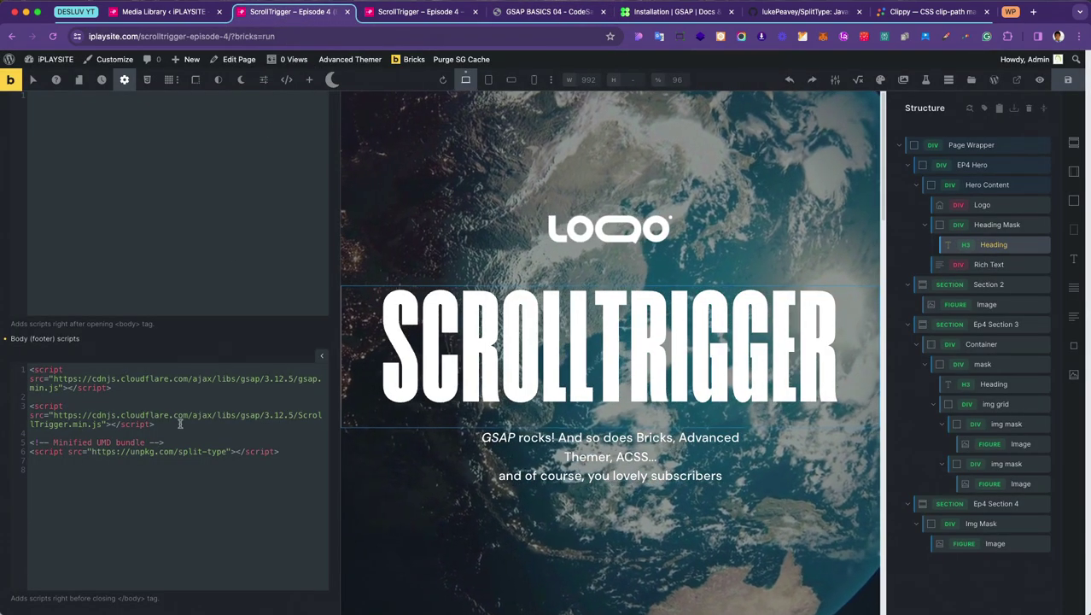
key(Return)
key(Return)
text(<script src="https://67dz26.csb.app/episode4.js"></script>)
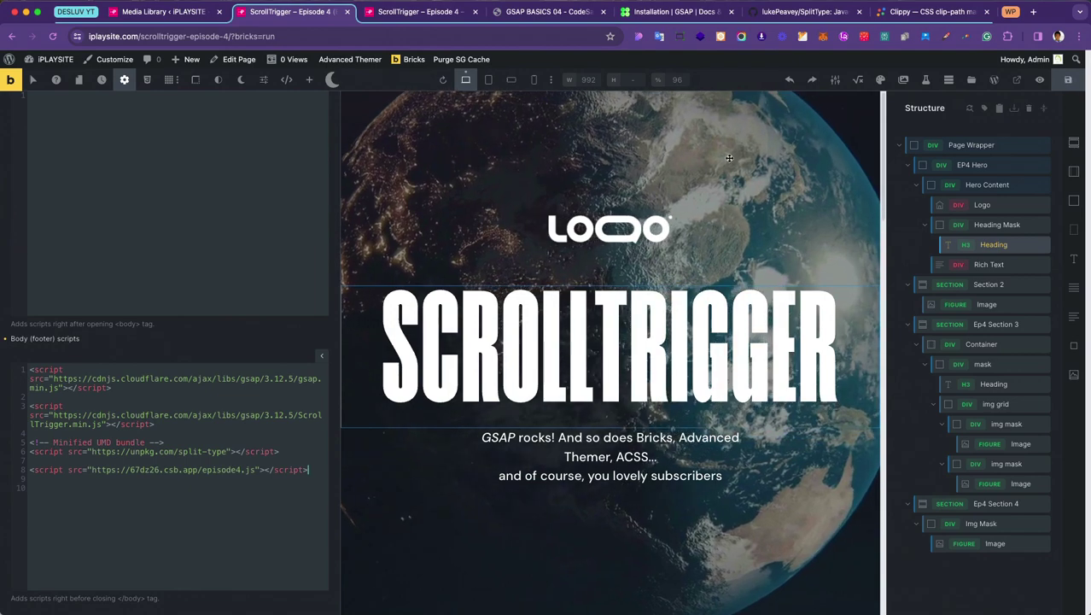
key(ctrl+Tab)
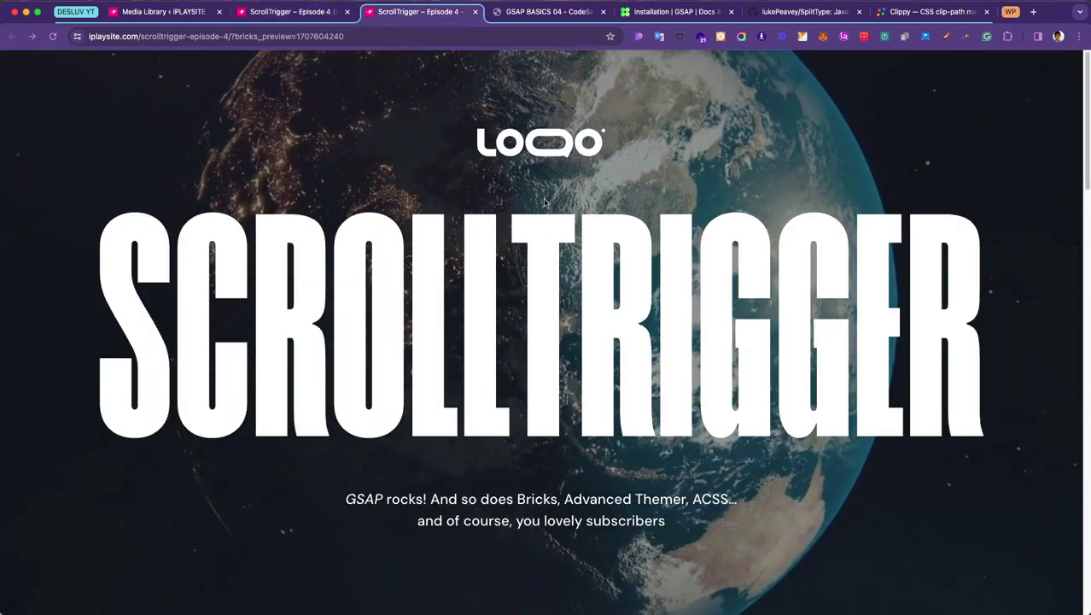
Step: Reload the preview and dismiss the 'test' alert confirming episode4.js runs
key(super+r)
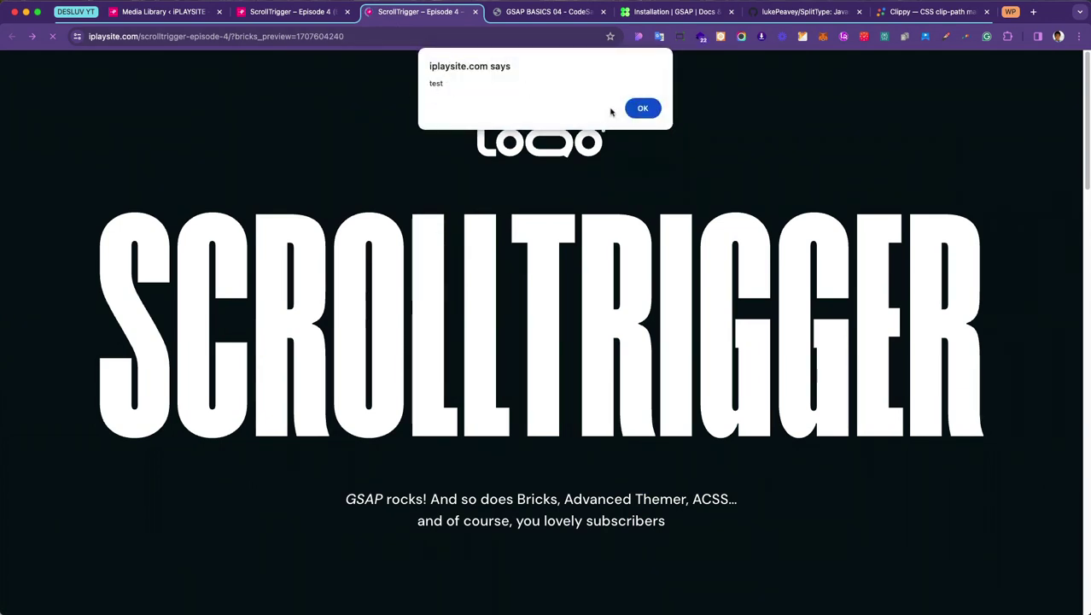
click(643, 109)
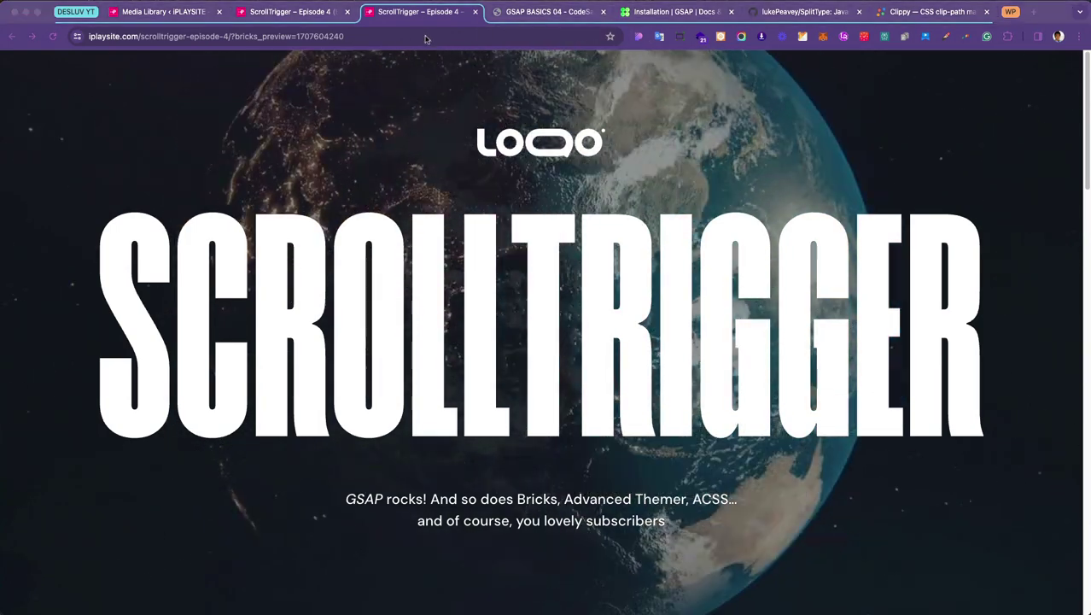
click(299, 19)
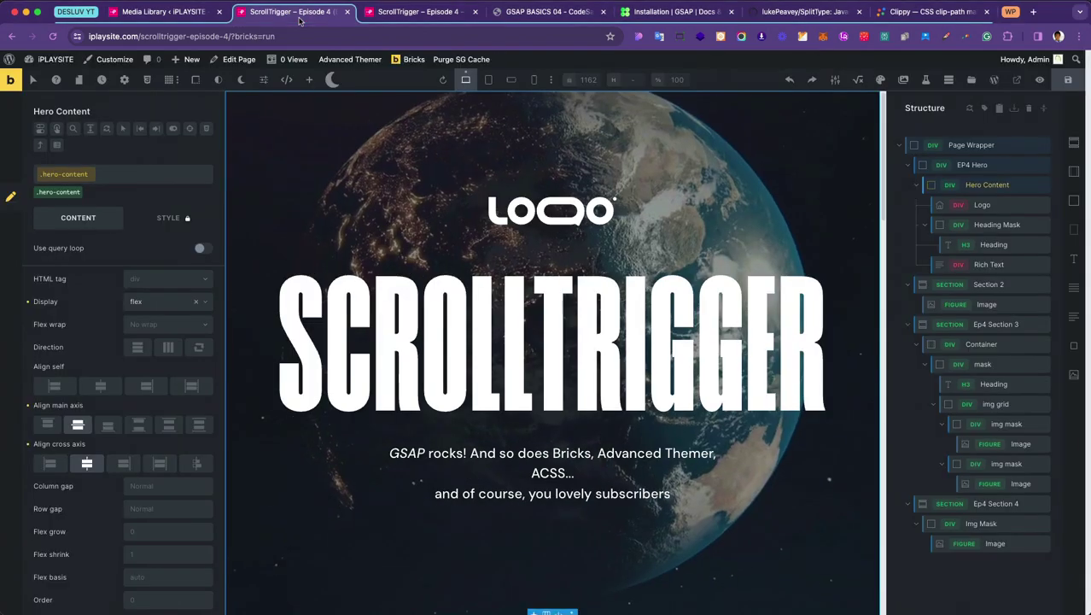
Step: Reopen Page Settings > Custom code and scroll to the Body (footer) scripts
click(547, 12)
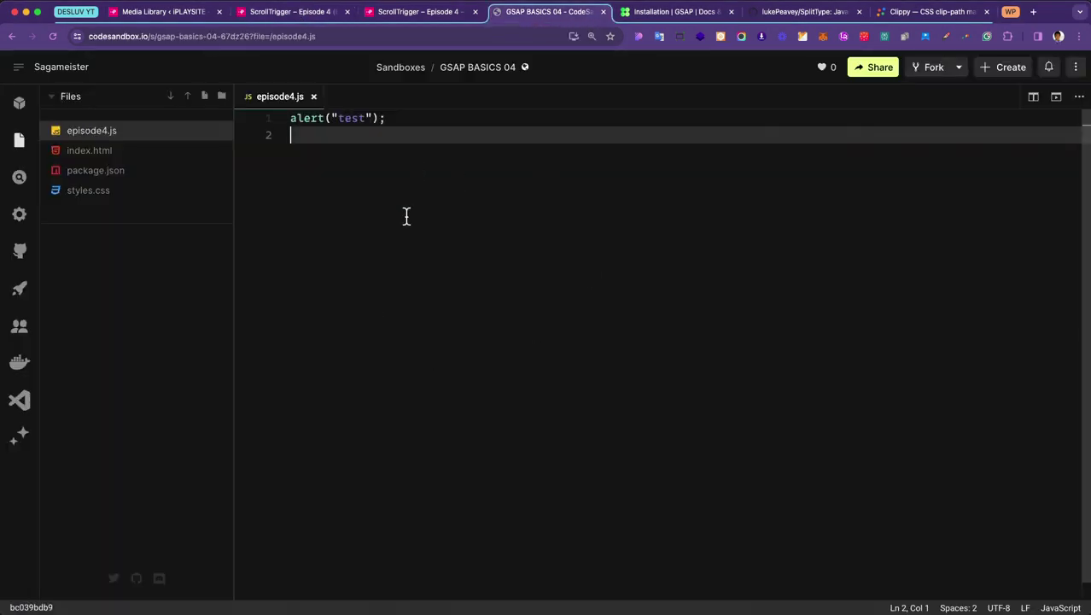
click(317, 14)
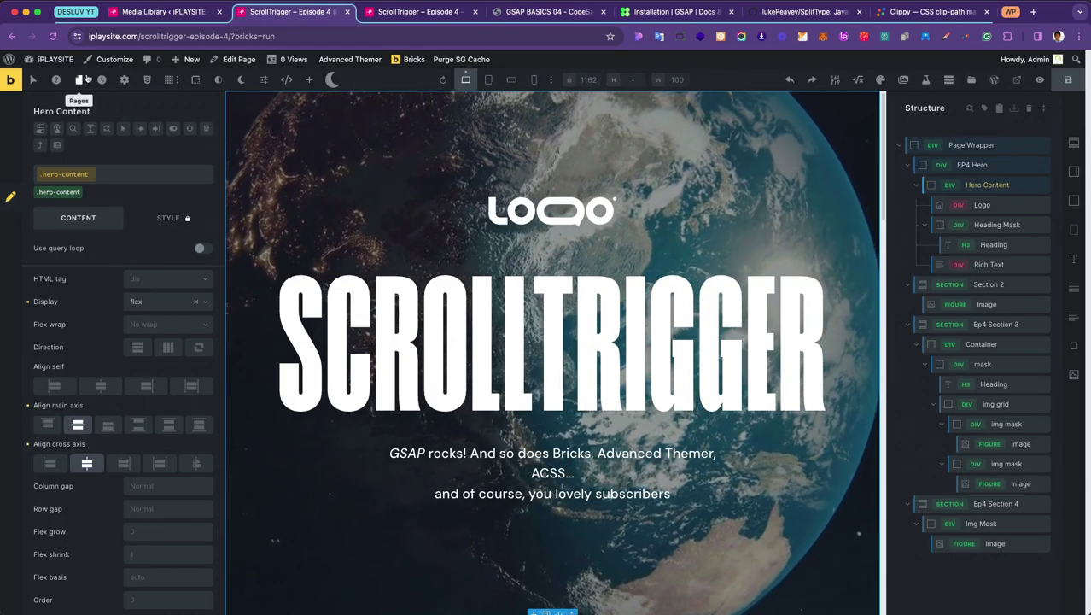
click(124, 79)
click(92, 168)
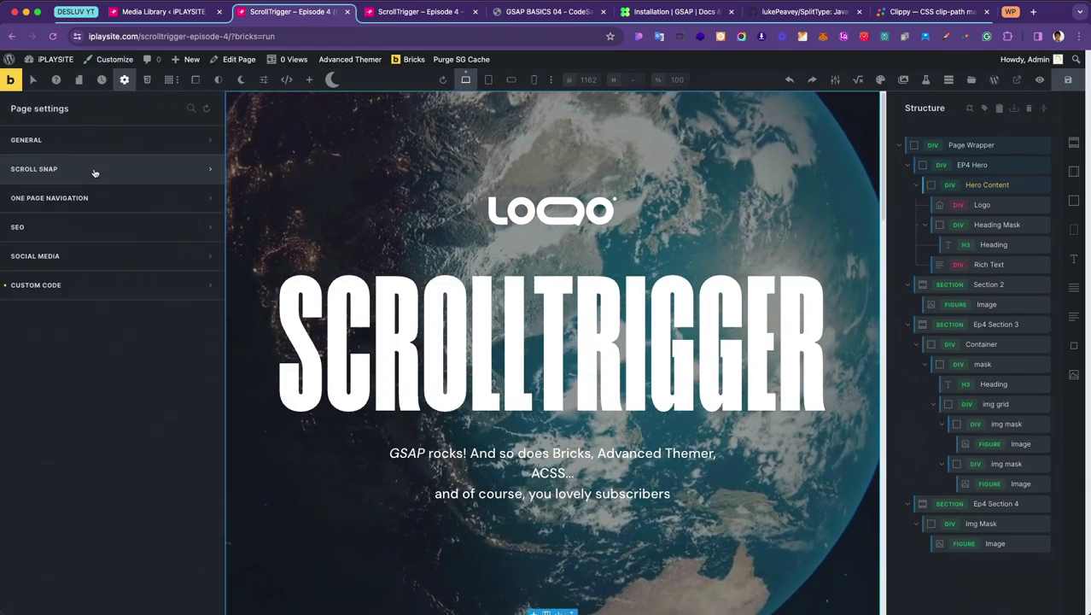
click(68, 287)
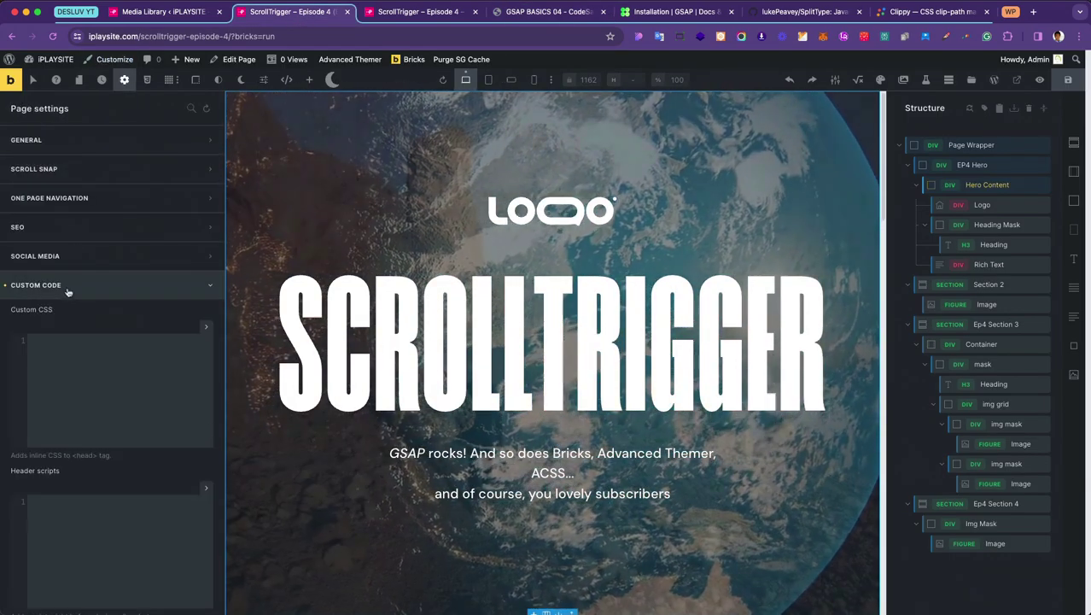
scroll(82, 394, down, 10)
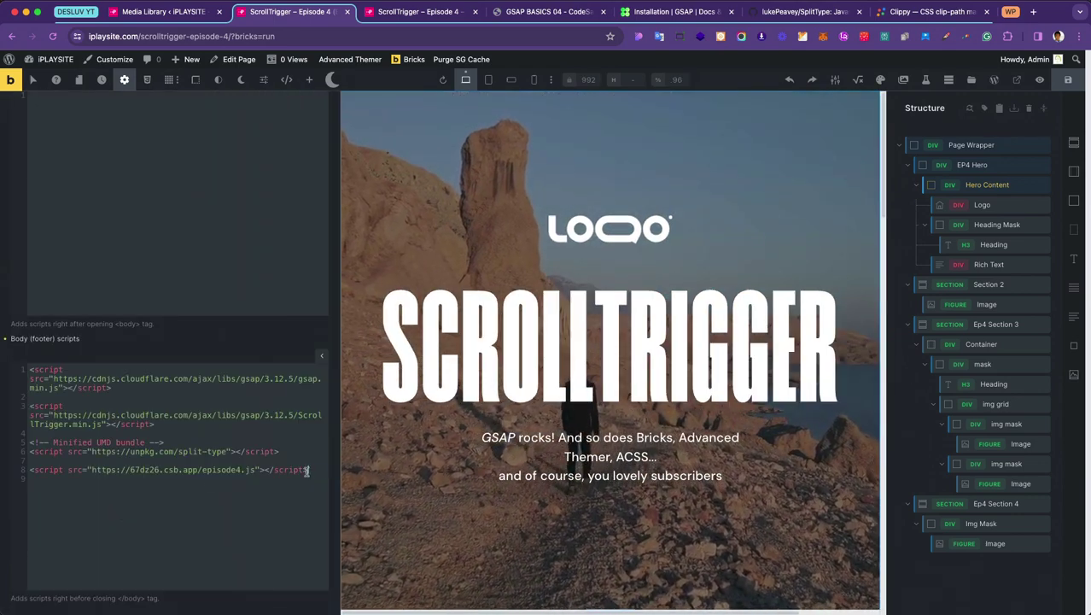
Step: Replace the episode4.js line with an empty script block containing 'GSAP codes..'
drag(33, 479, 31, 475)
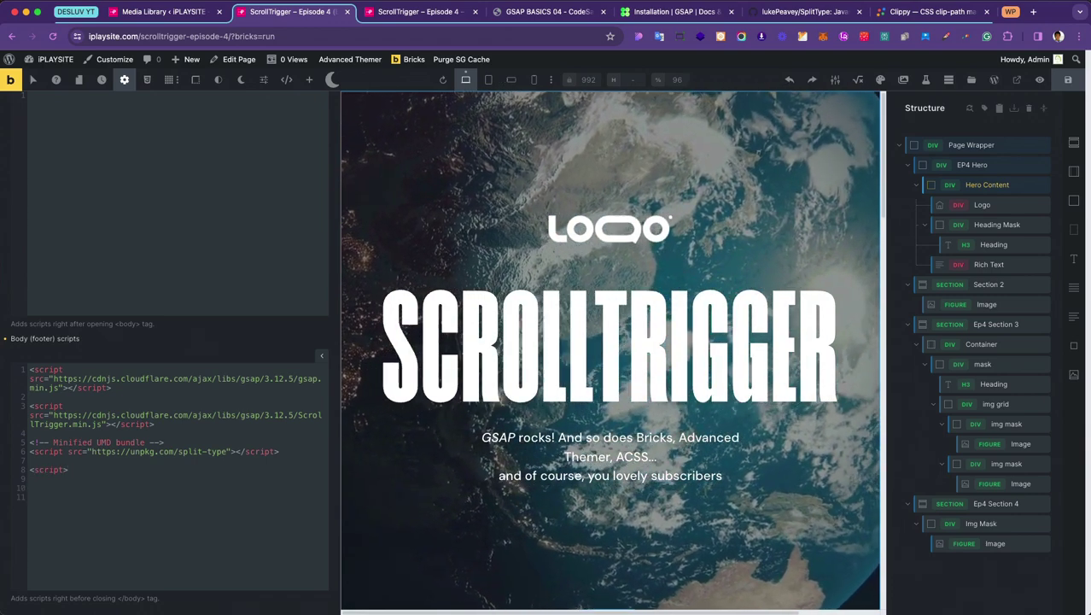
text(/s)
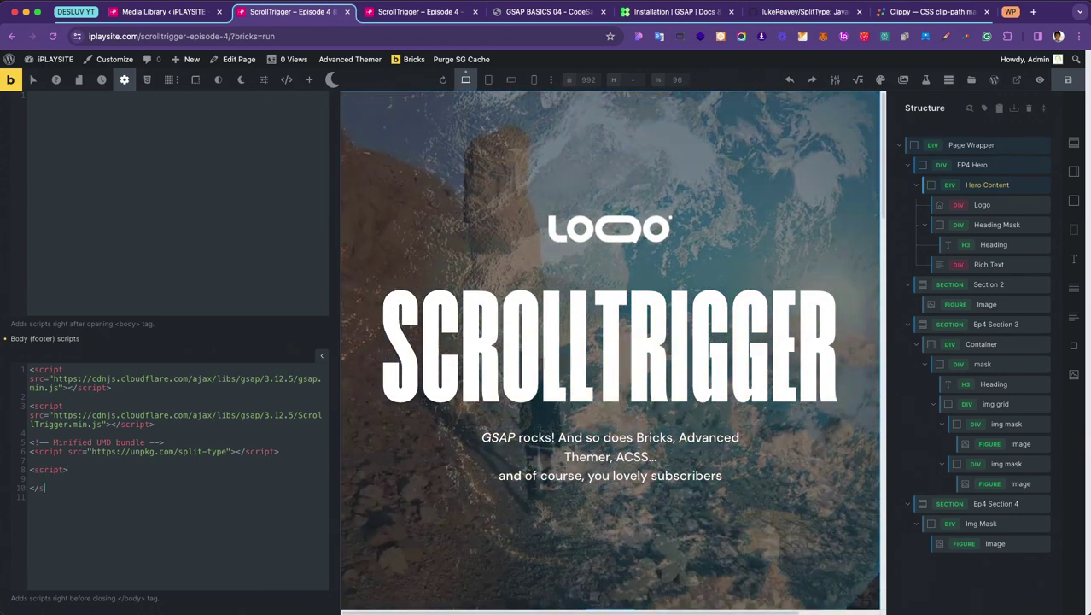
text(cript>)
click(30, 478)
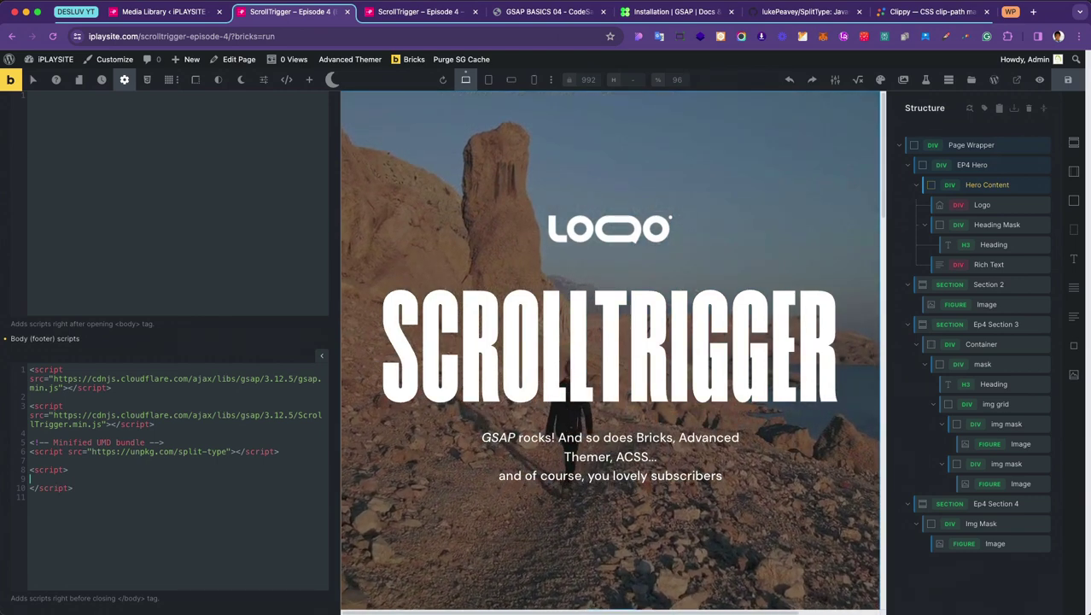
text(GSAP c)
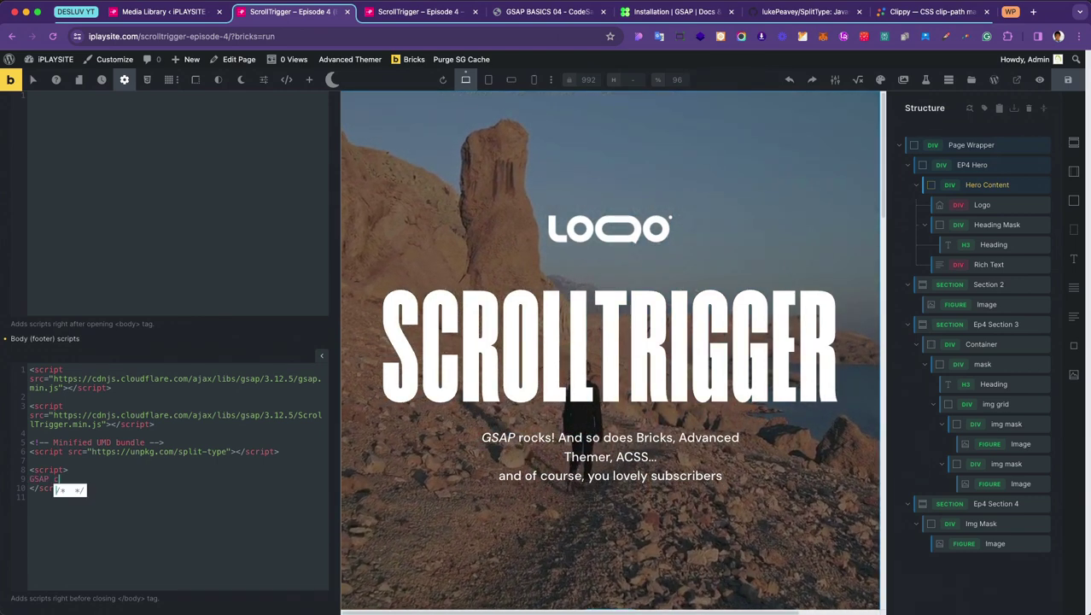
text(odes...)
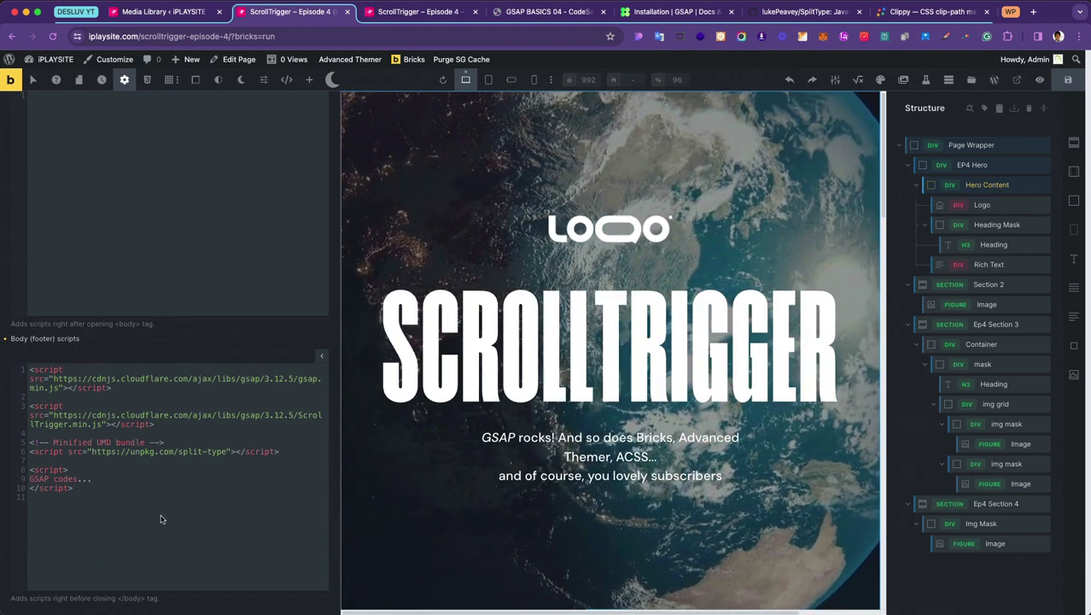
Step: Delete the placeholder script block, leaving only the GSAP, ScrollTrigger and SplitType tags
click(542, 12)
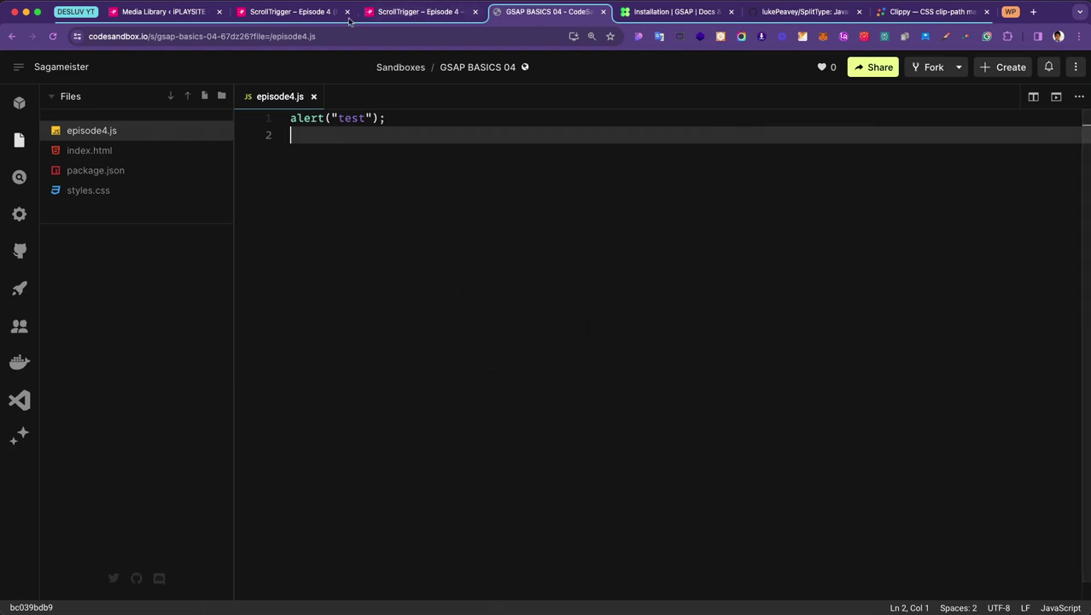
click(278, 12)
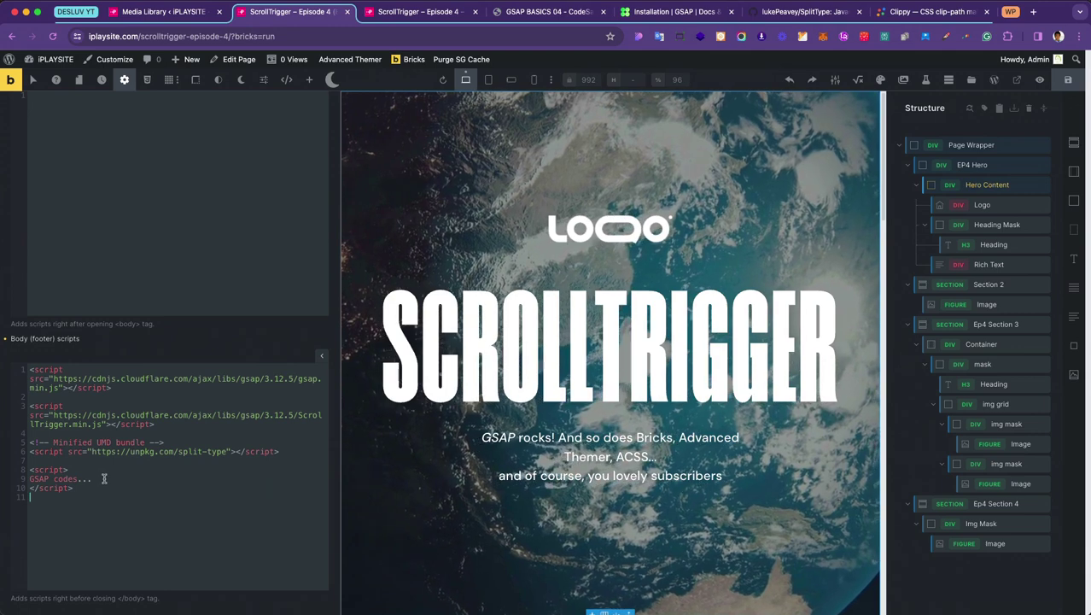
drag(103, 478, 25, 484)
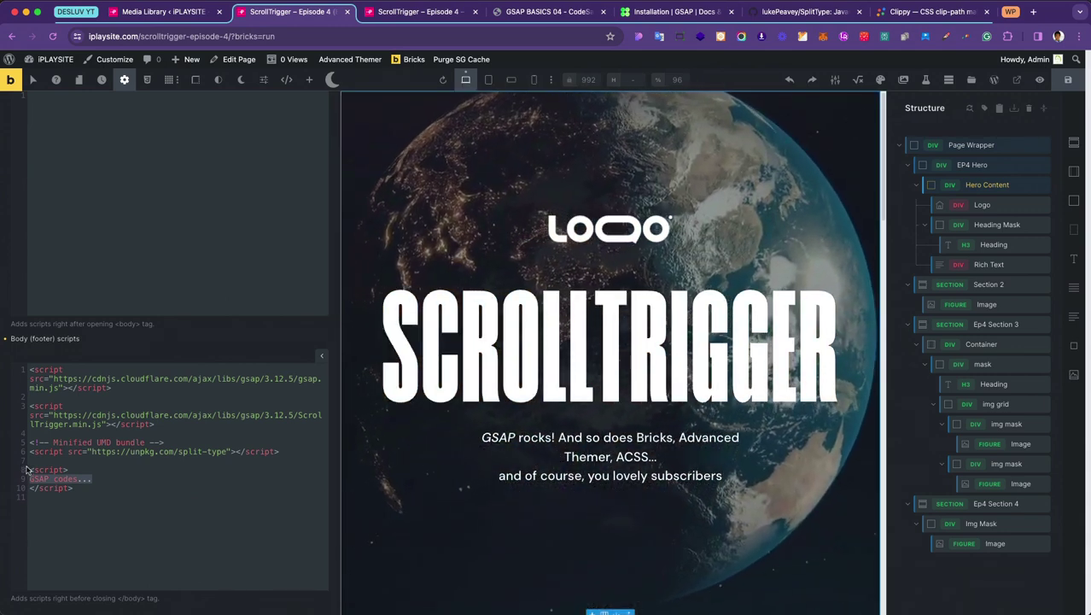
drag(30, 469, 37, 524)
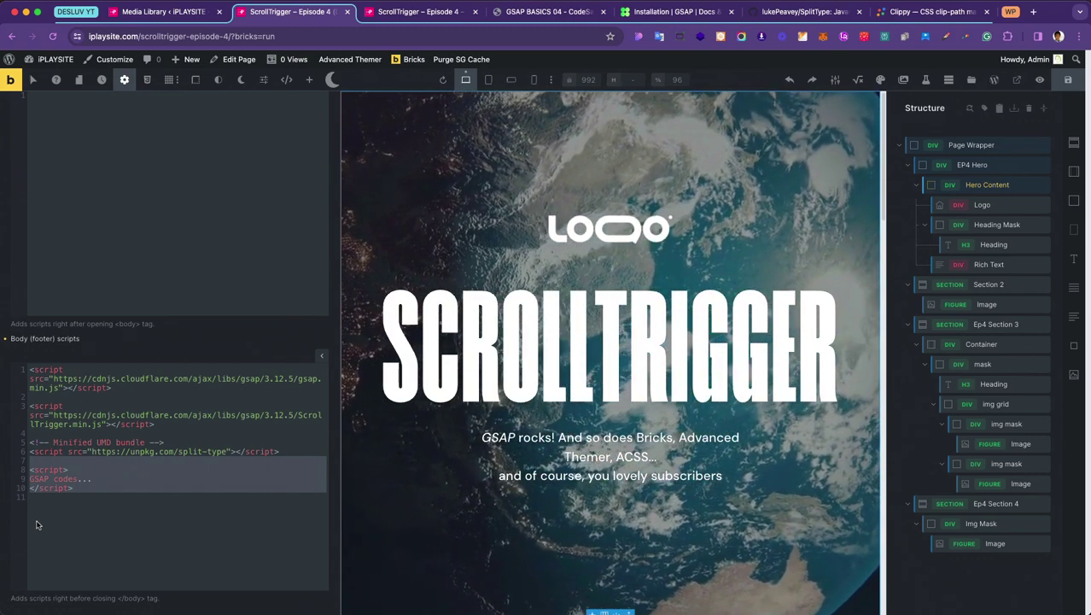
key(BackSpace)
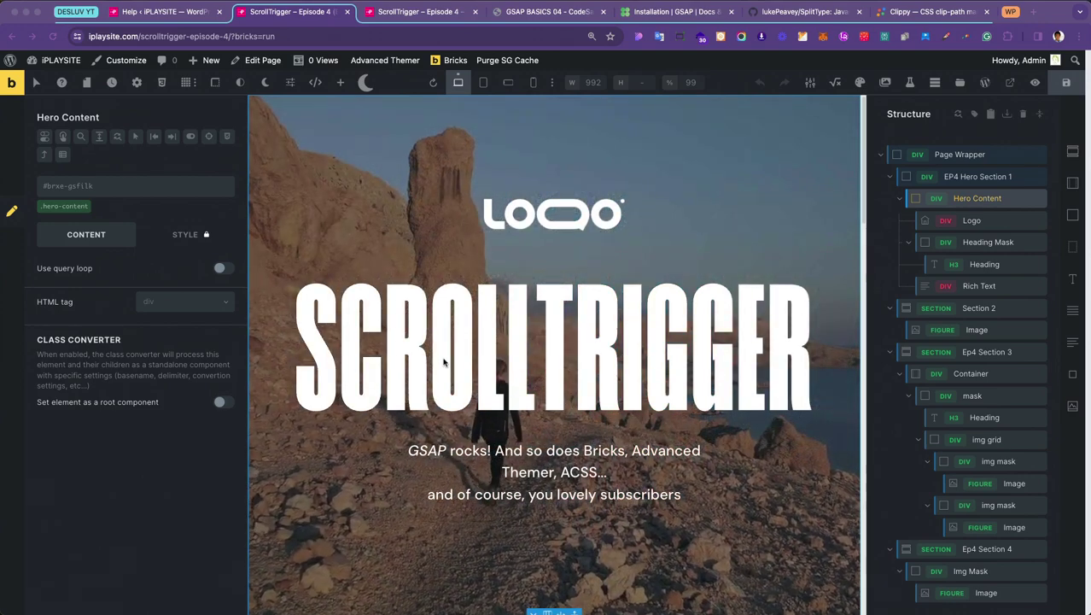
Step: Inspect the EP4 Hero Section 1, Logo and SCROLLTRIGGER Heading elements
click(976, 178)
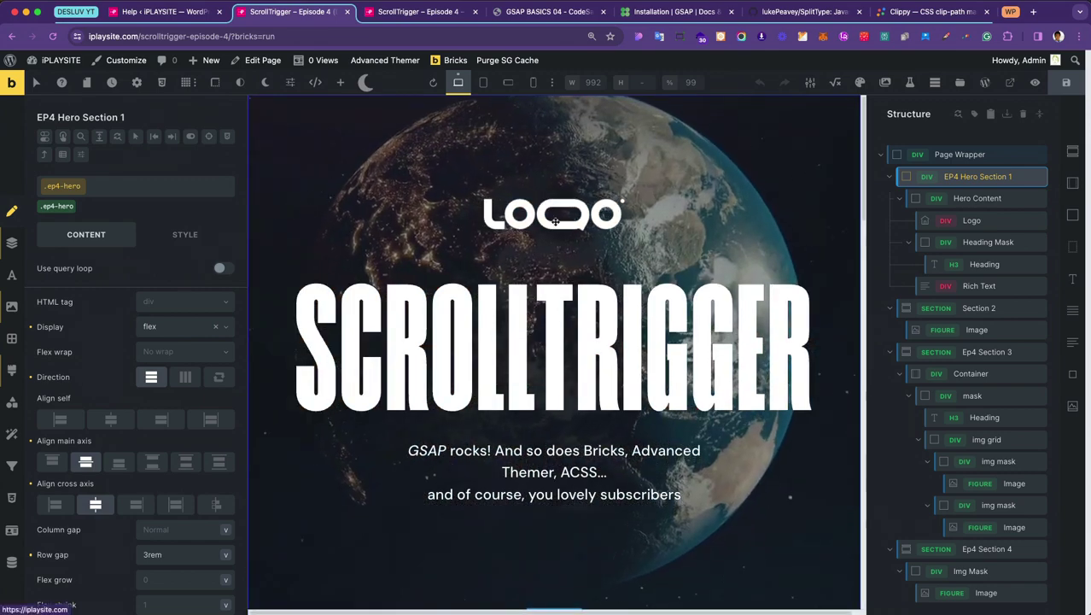
click(553, 223)
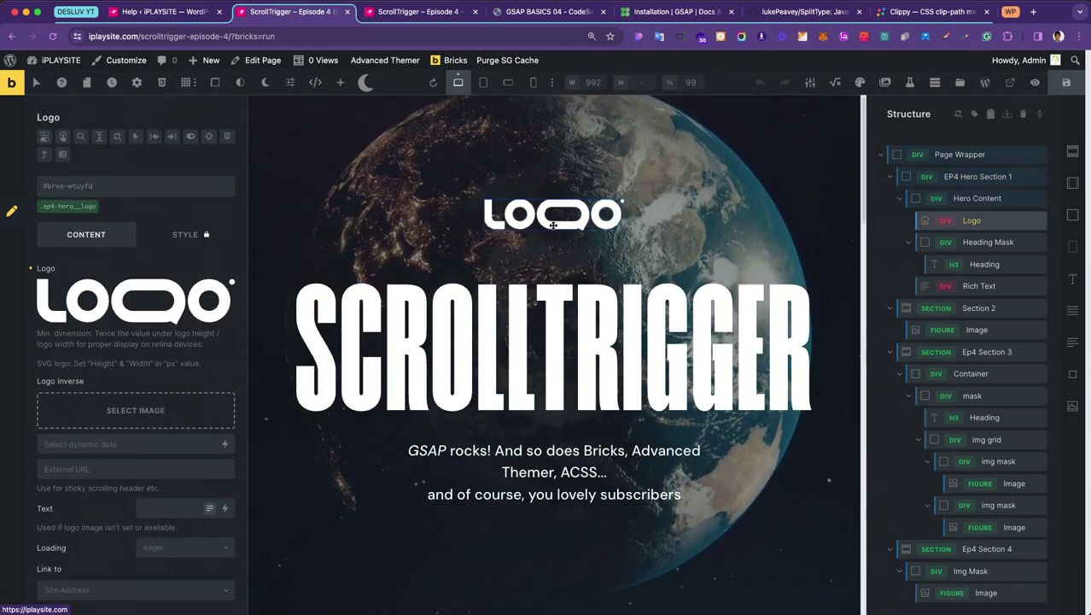
click(533, 352)
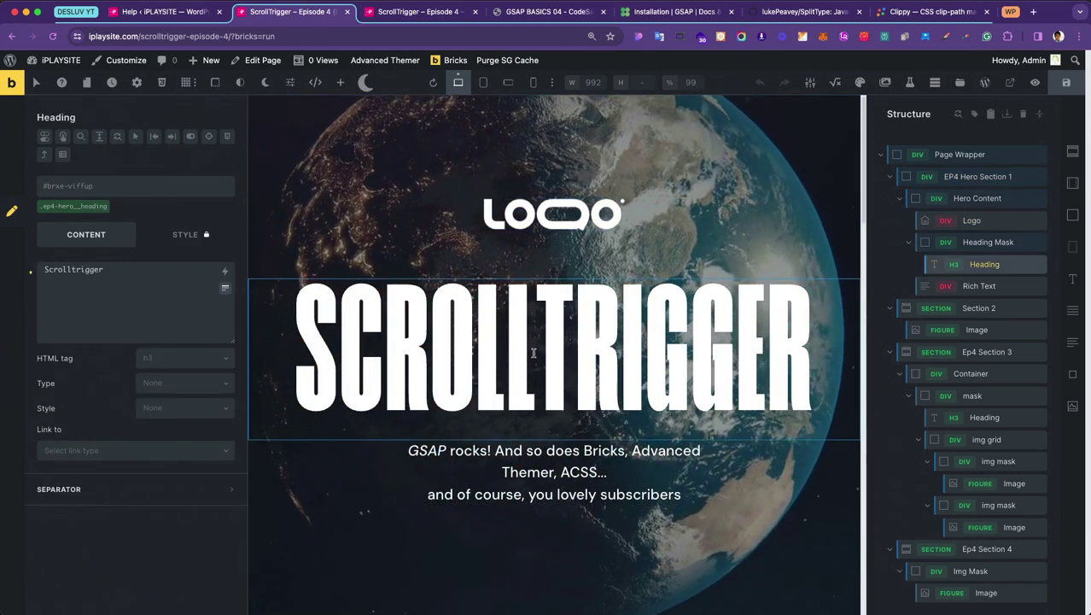
Step: Check Heading Mask's hidden overflow under Style > Misc, then the subtitle Rich Text and Hero Content
click(967, 242)
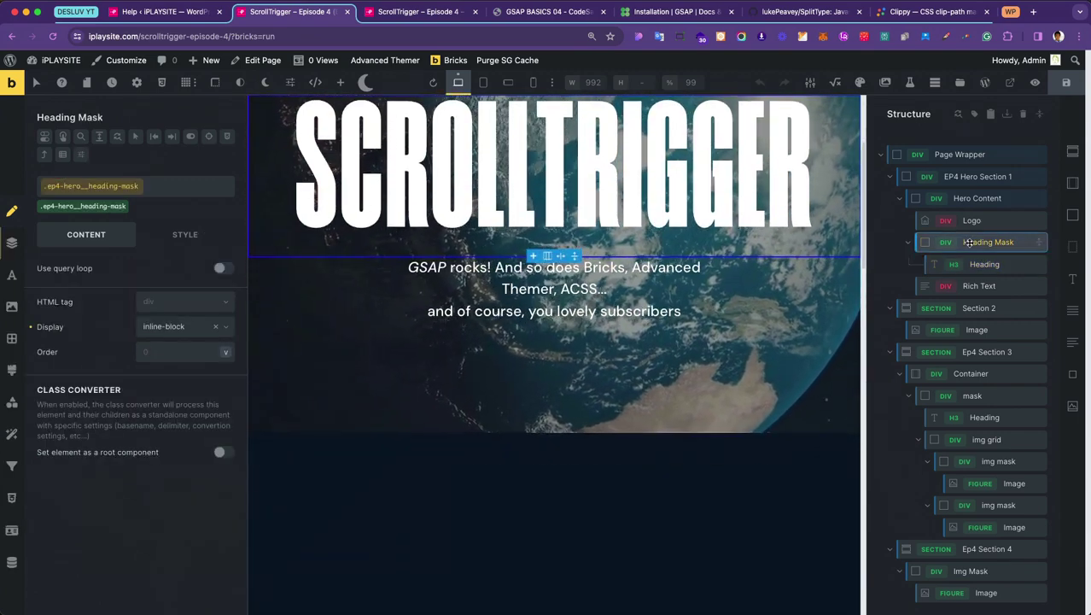
click(11, 243)
scroll(143, 508, down, 5)
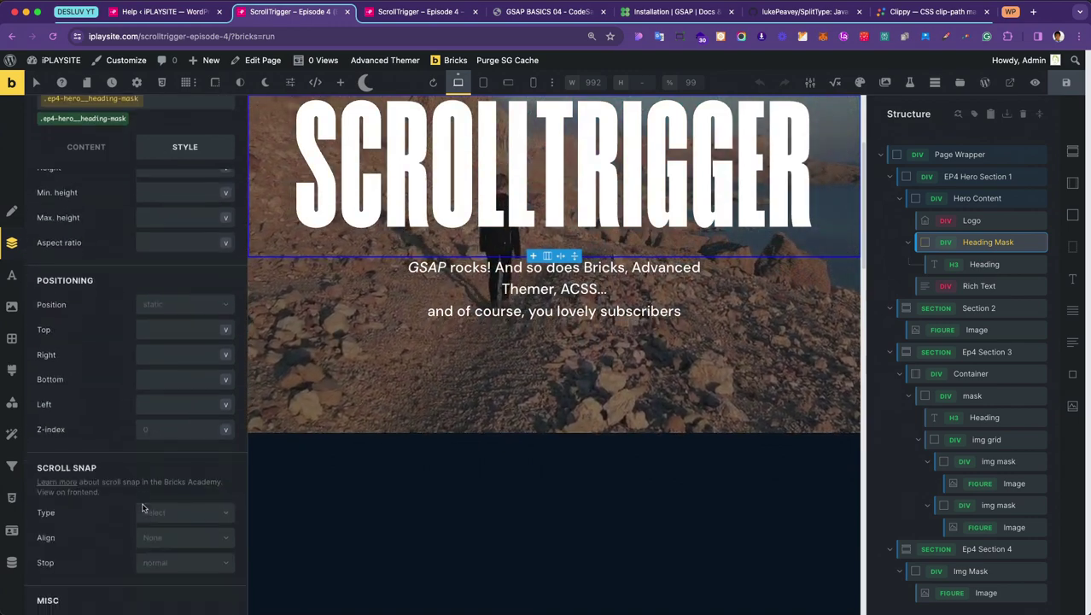
scroll(122, 513, down, 7)
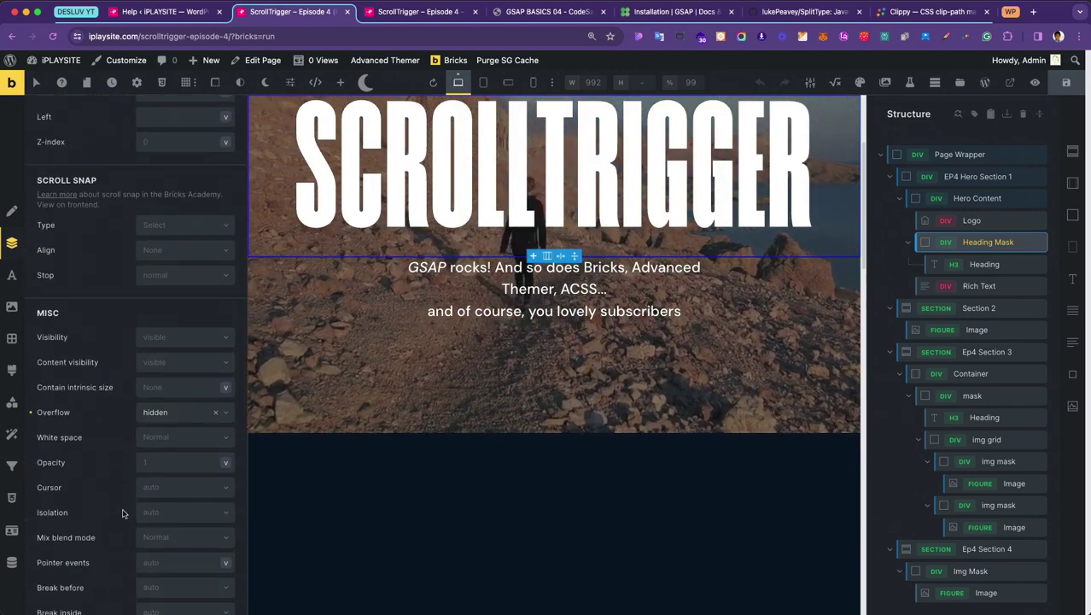
scroll(605, 381, up, 3)
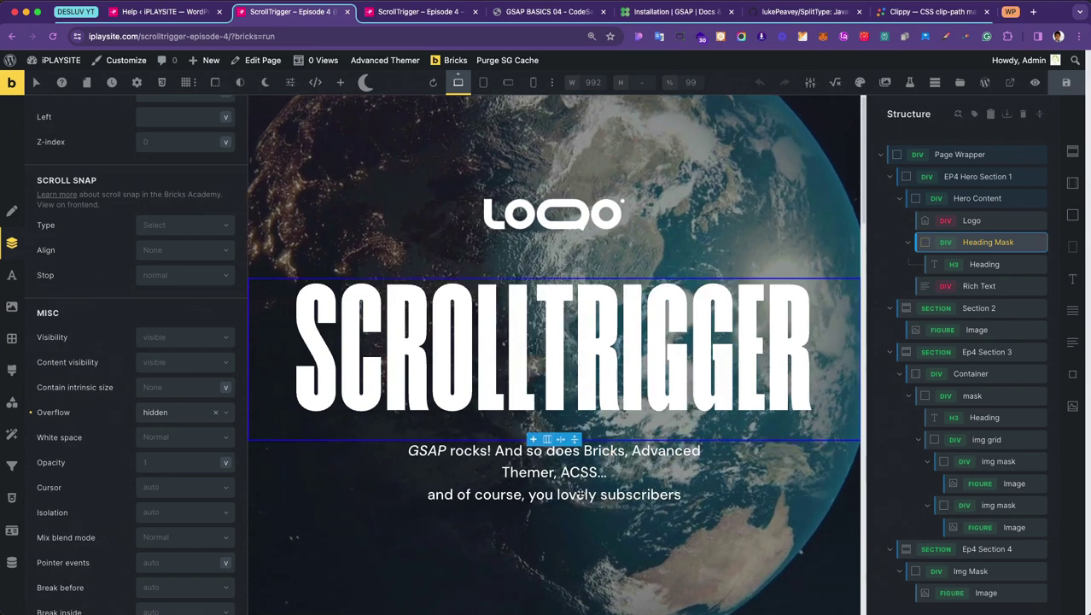
click(578, 493)
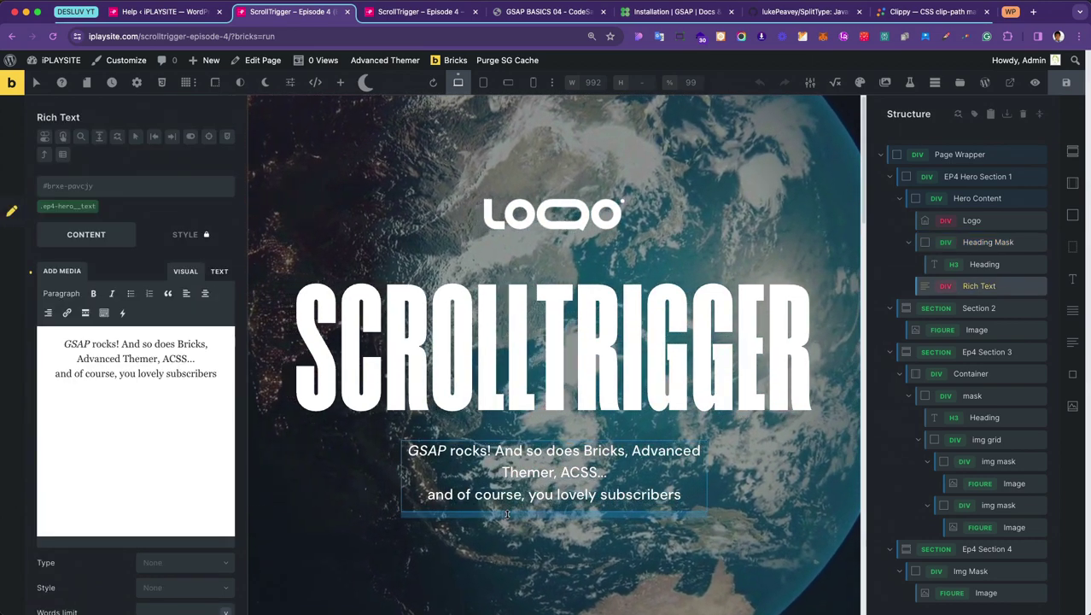
click(378, 567)
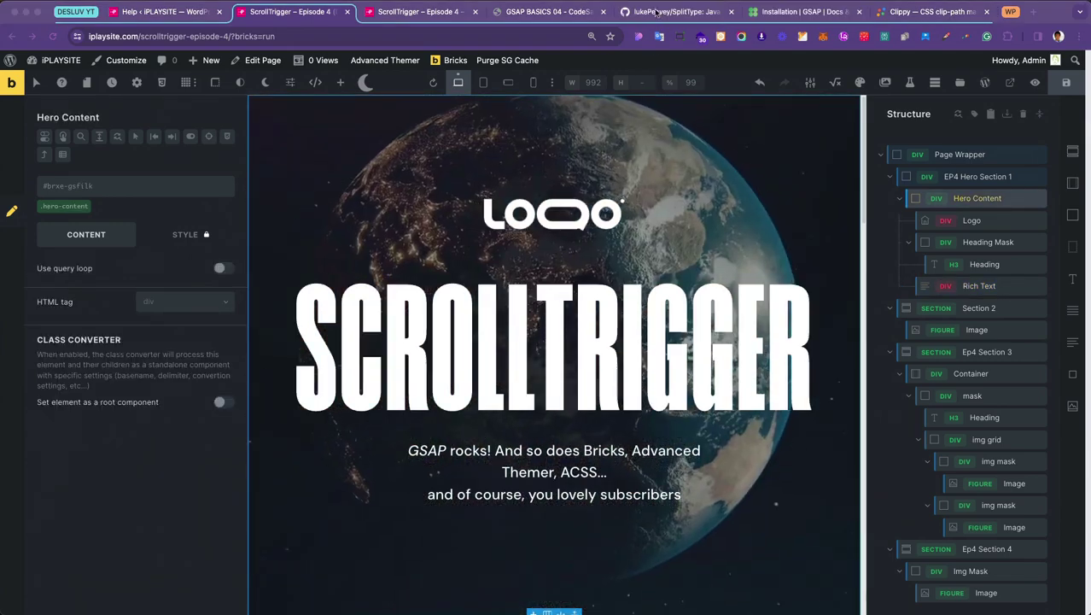
click(655, 15)
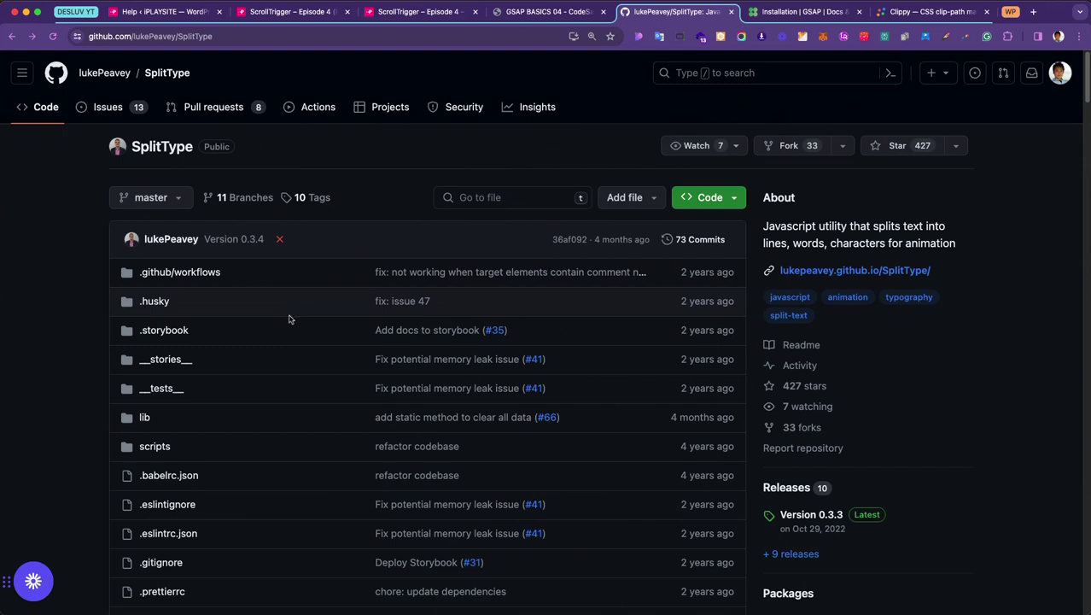
Step: Study SplitType's 'Text Animation with GSAP' example and its '#target' selector
scroll(313, 384, down, 20)
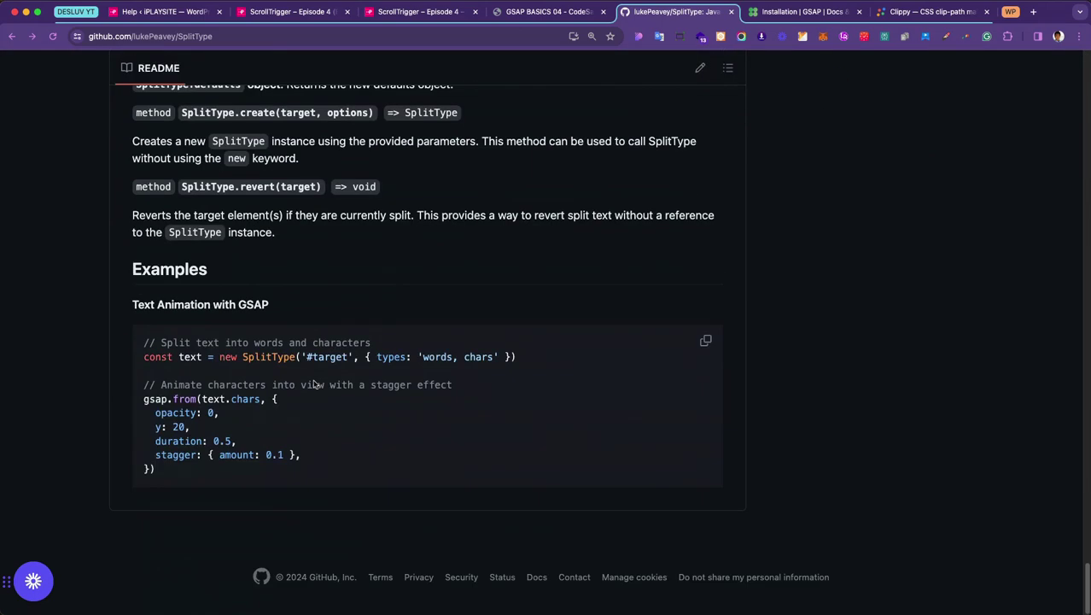
drag(303, 307, 130, 308)
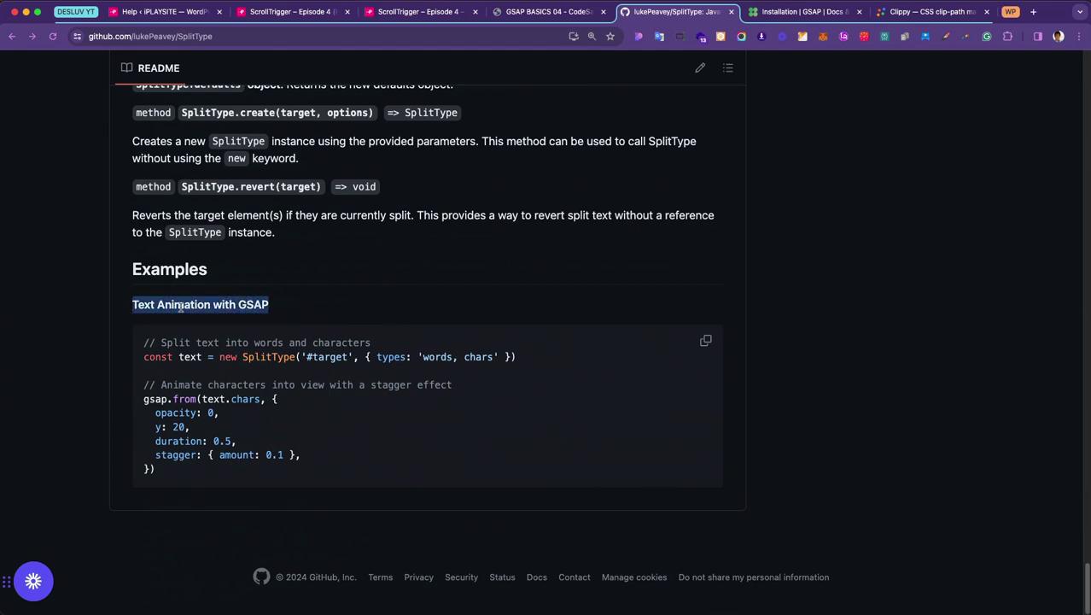
click(331, 314)
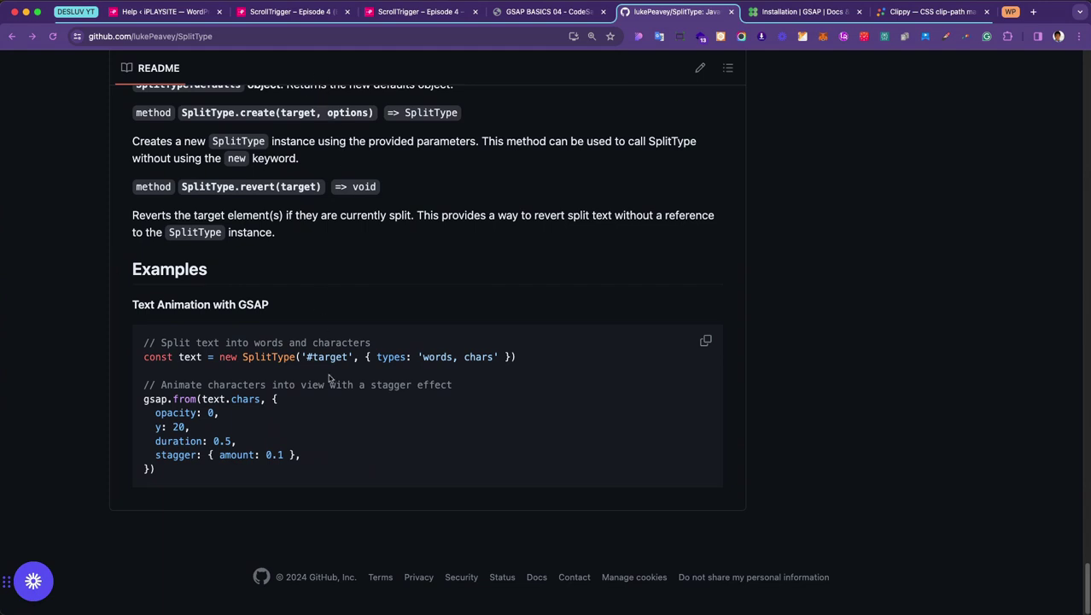
drag(301, 357, 351, 358)
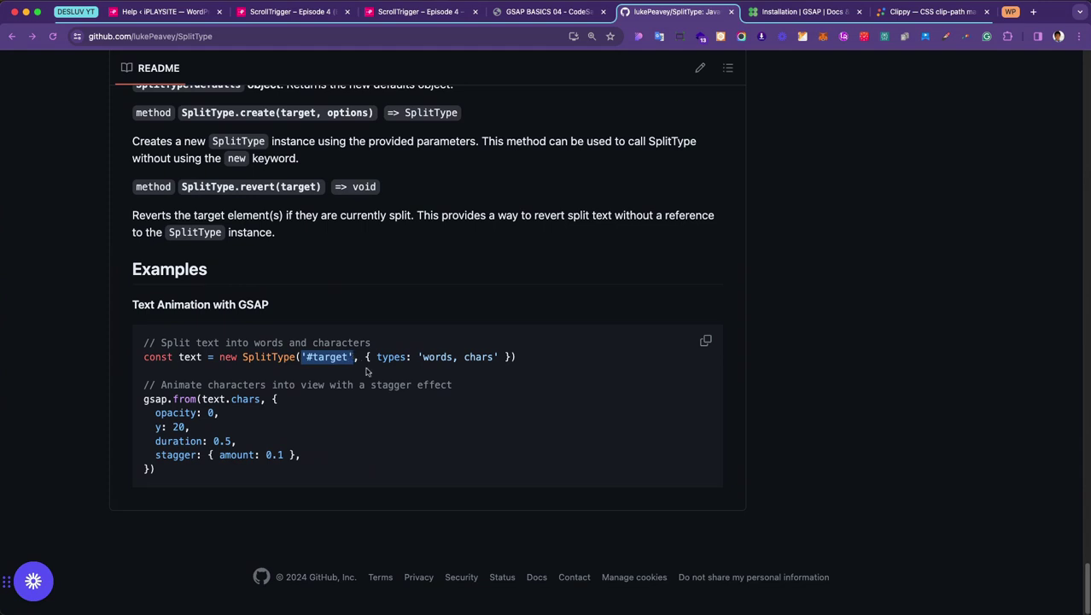
click(362, 369)
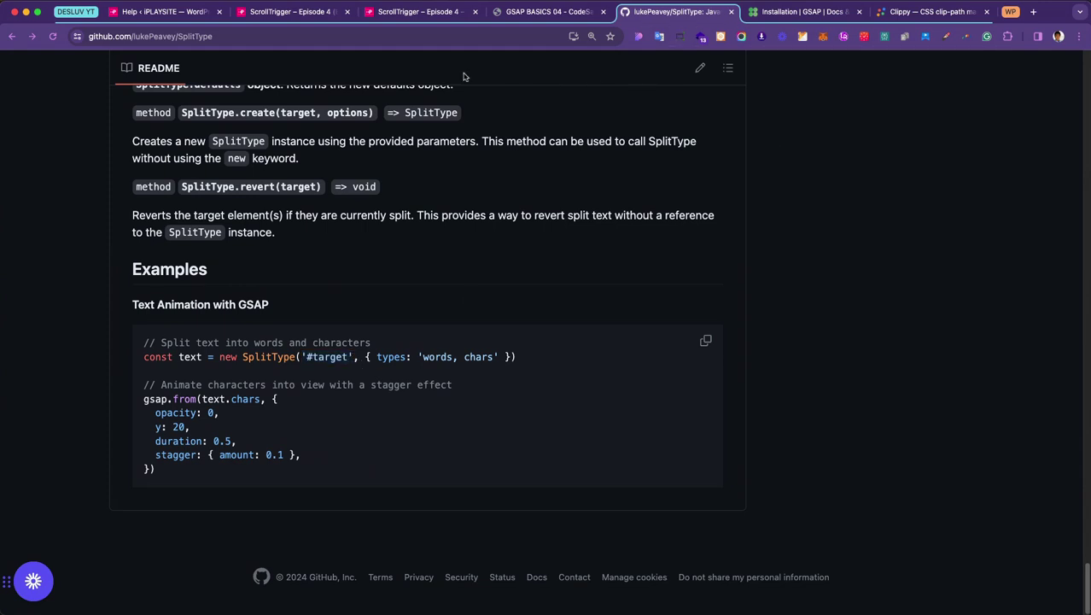
click(551, 15)
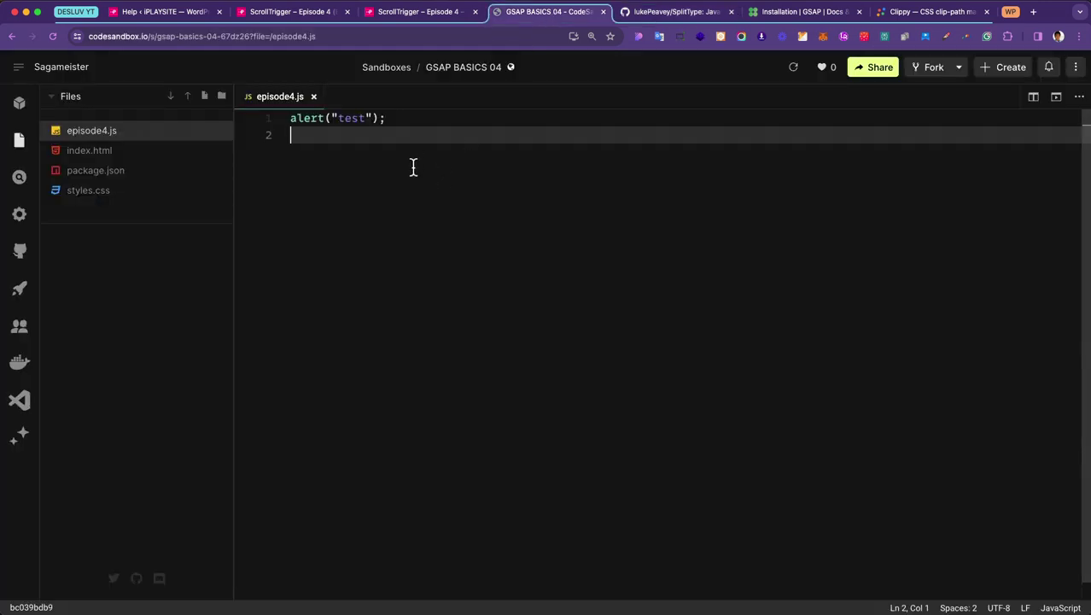
Step: Replace episode4.js's test alert with let textAnim = document.querySelector('[split-text="text"]');
key(ctrl+a)
key(BackSpace)
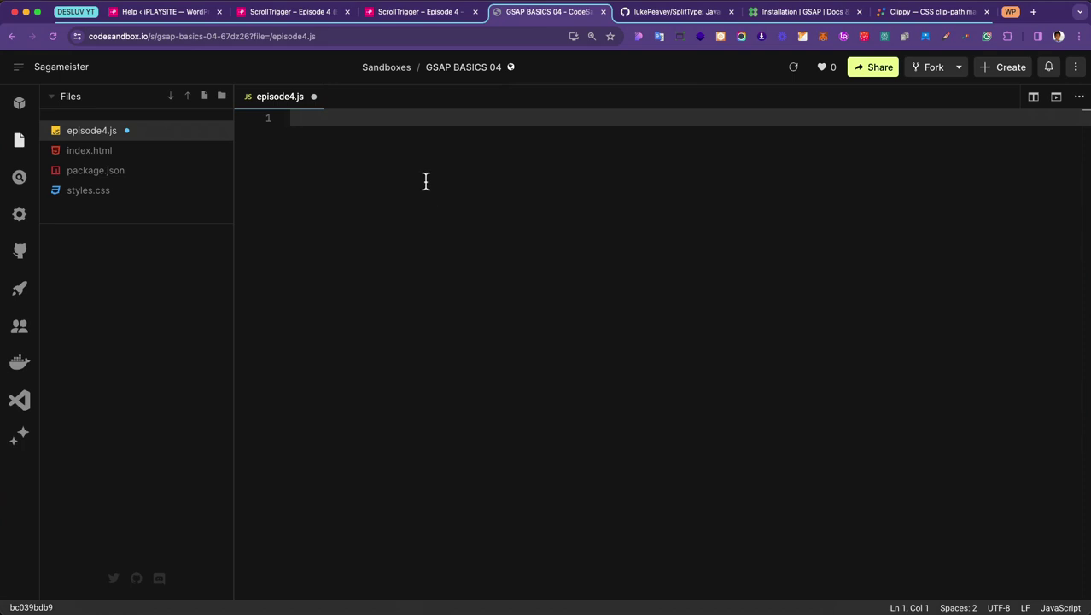
text(let textAnim)
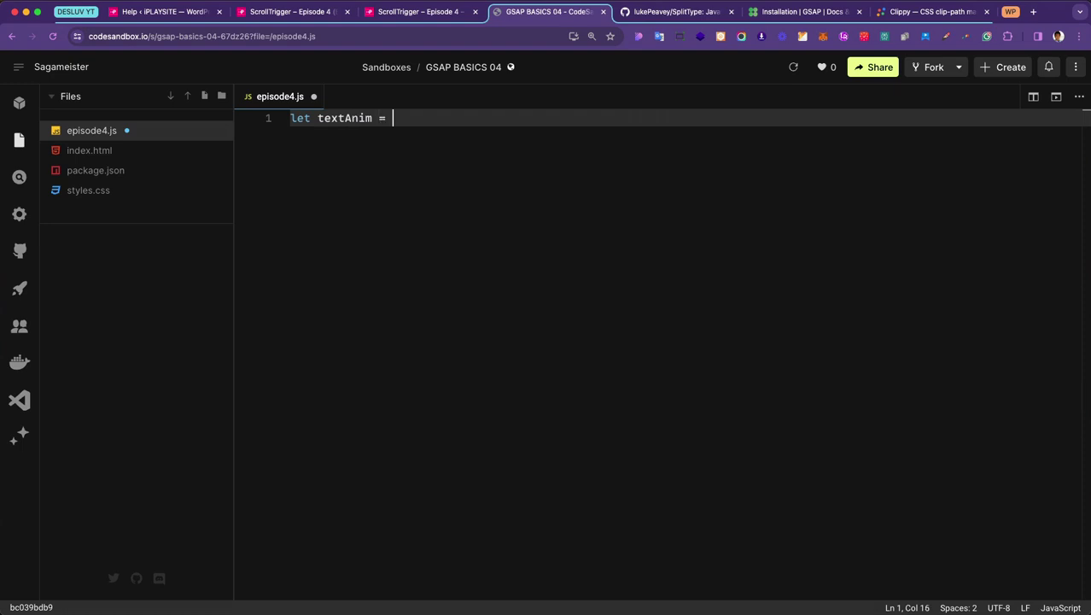
text( = document.querySelector)
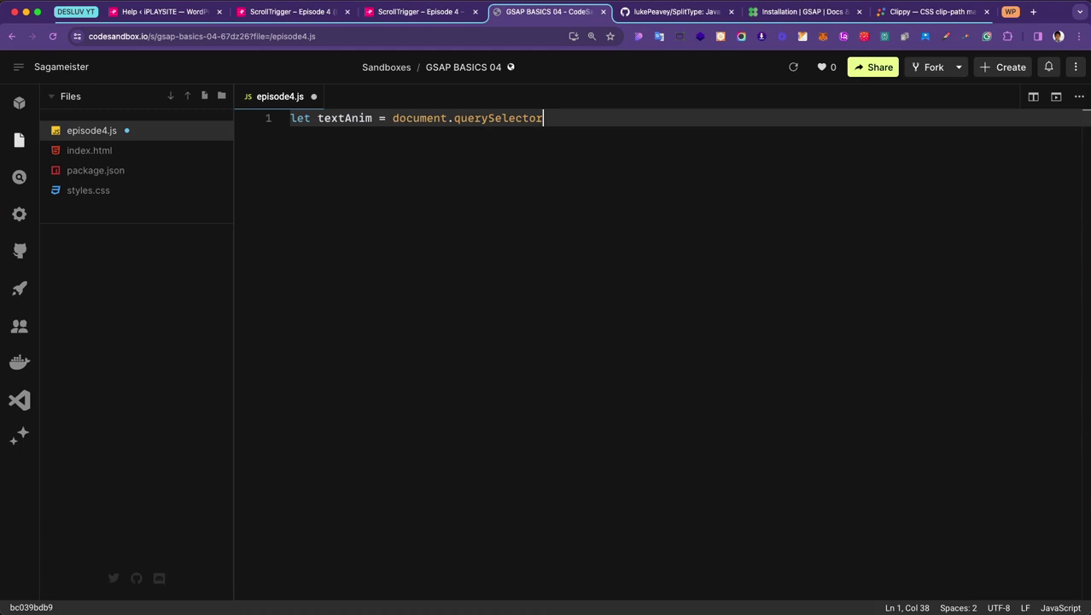
text(('[split-text="text)
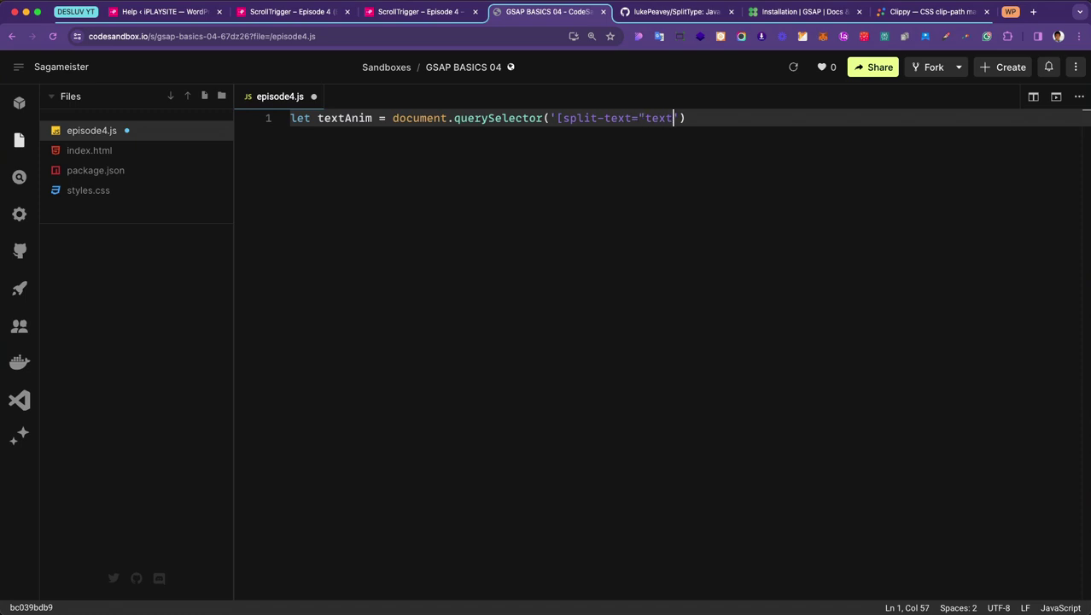
text("]');)
double_click(343, 125)
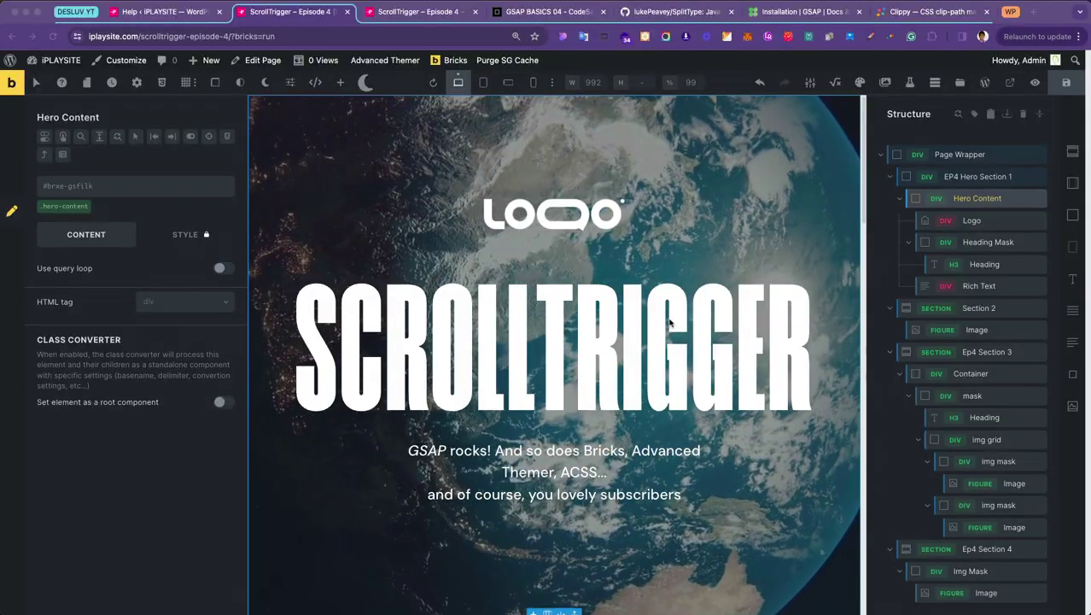
Step: Add a custom attribute split-text with value text to the SCROLLTRIGGER heading
click(590, 352)
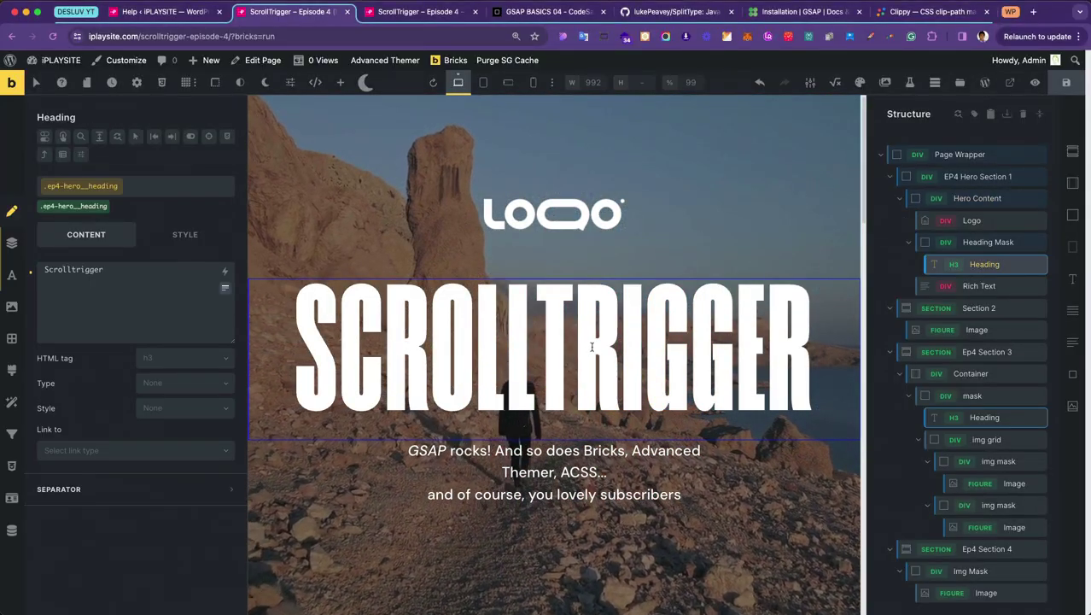
scroll(524, 332, down, 3)
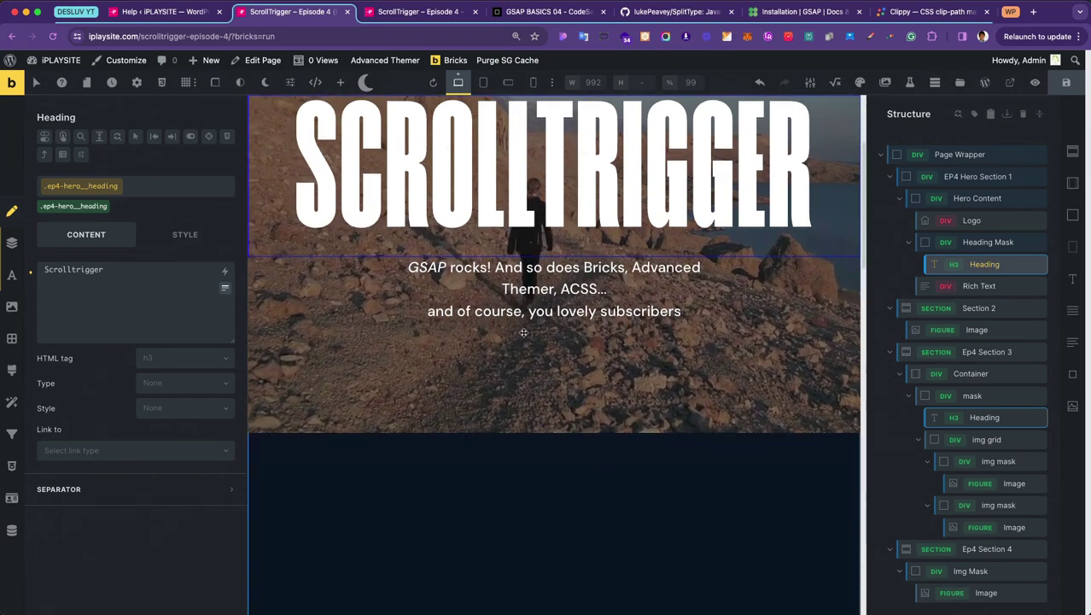
scroll(512, 256, up, 3)
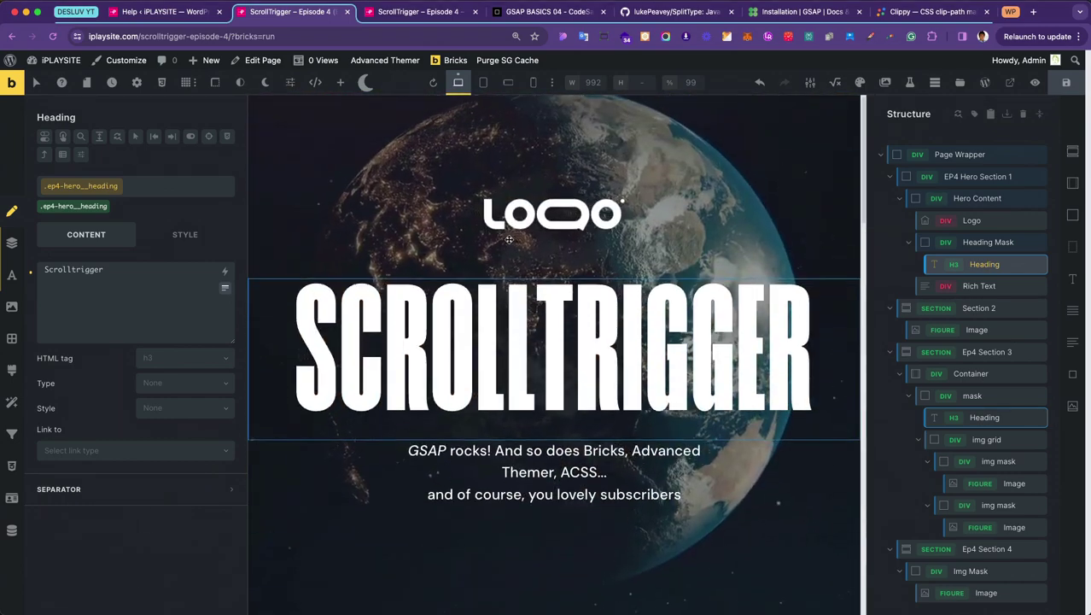
click(12, 531)
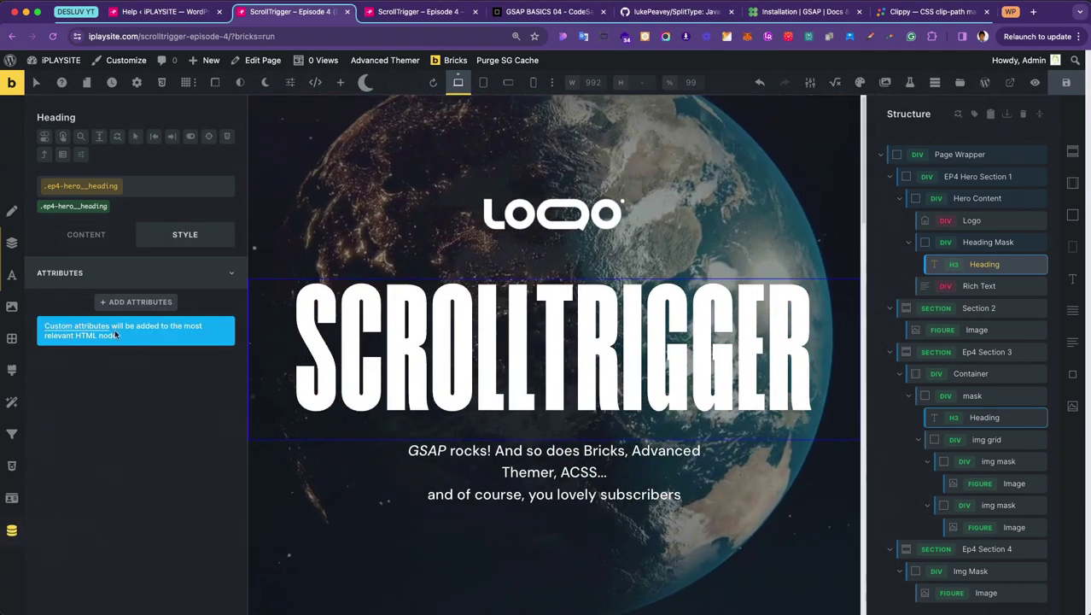
click(133, 302)
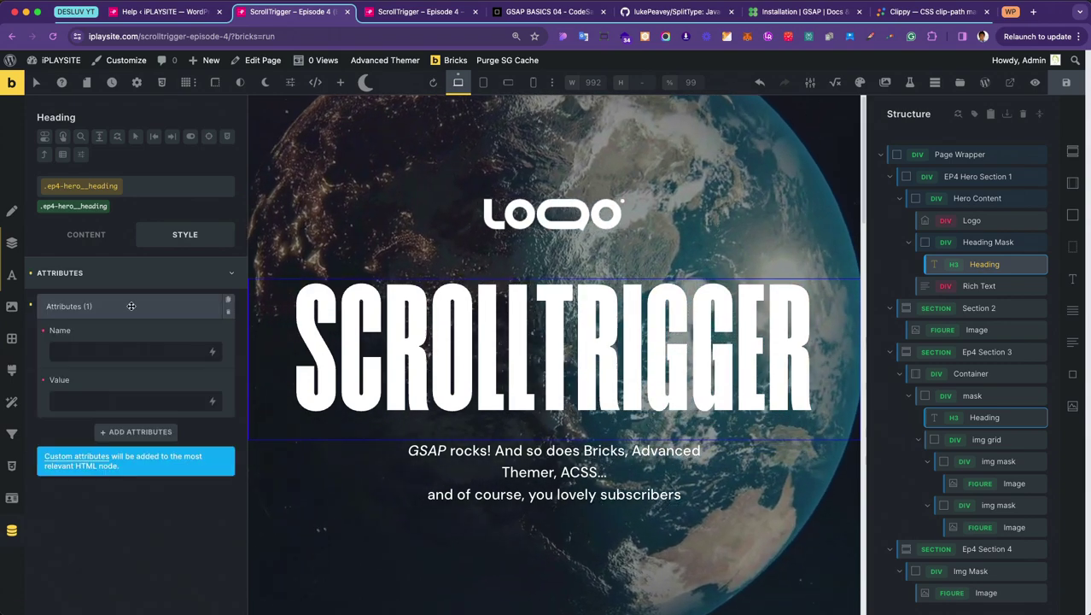
click(96, 346)
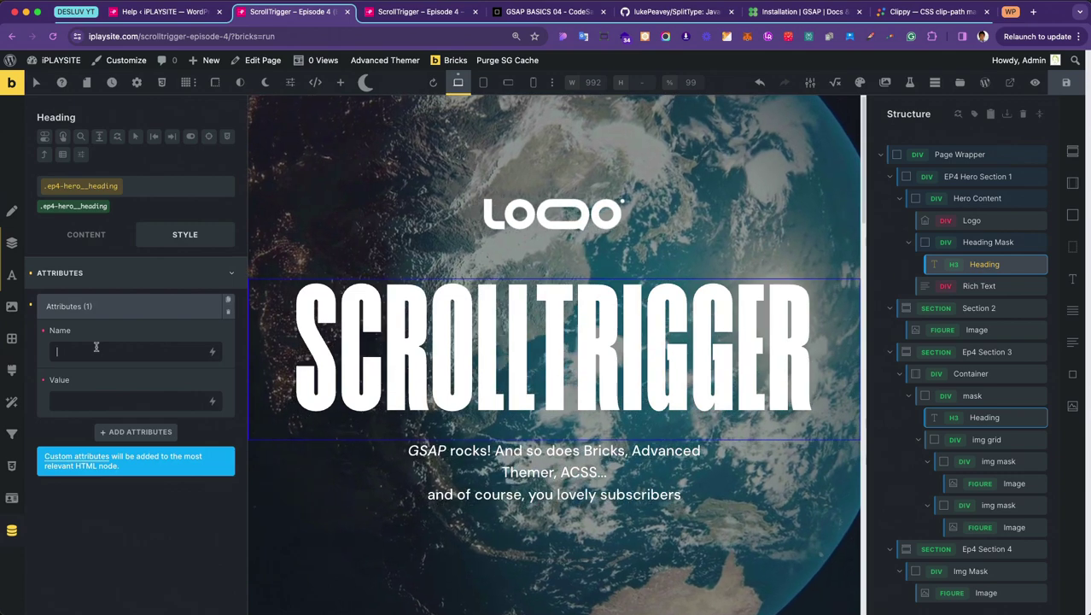
text(s)
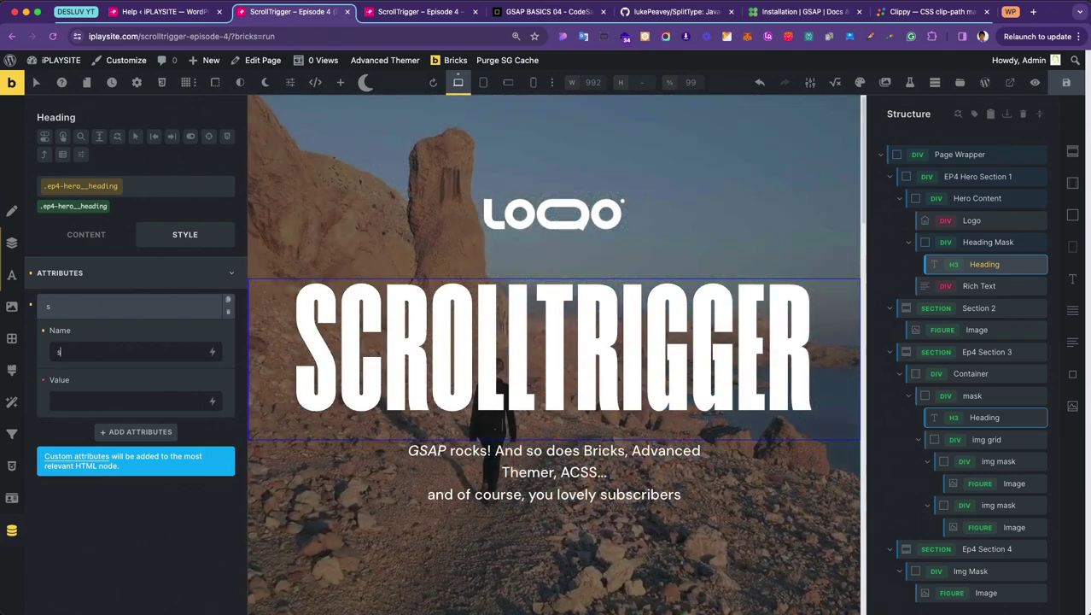
text(plit-)
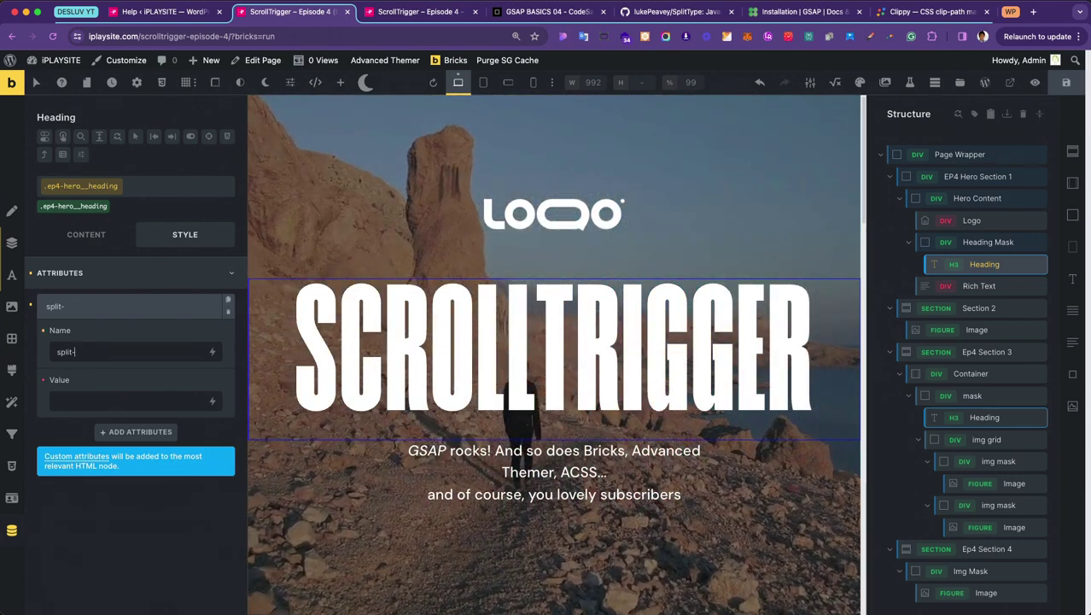
text(text)
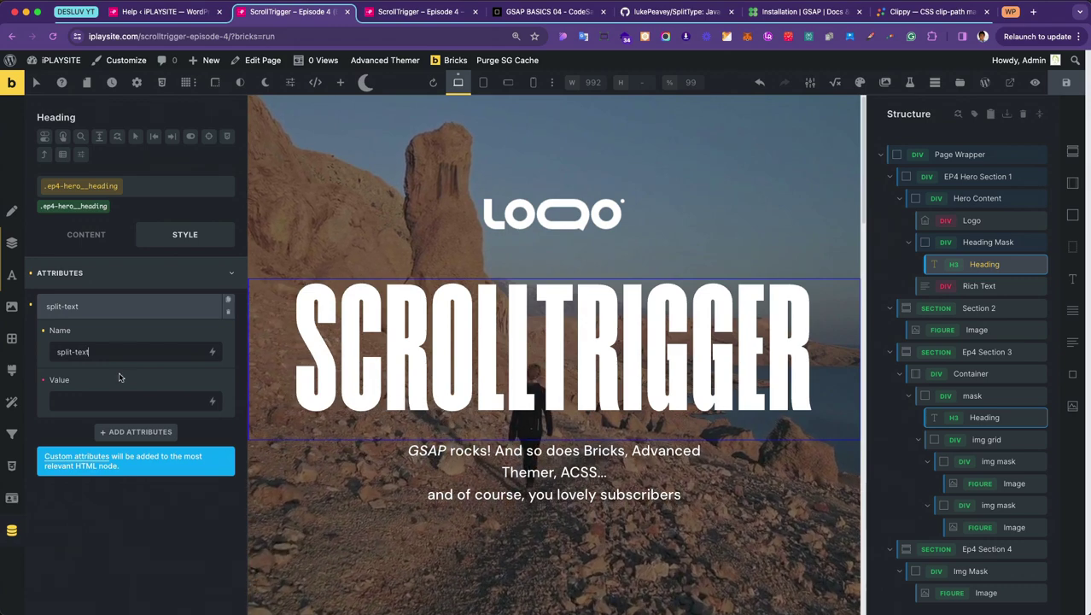
click(120, 401)
text(tex)
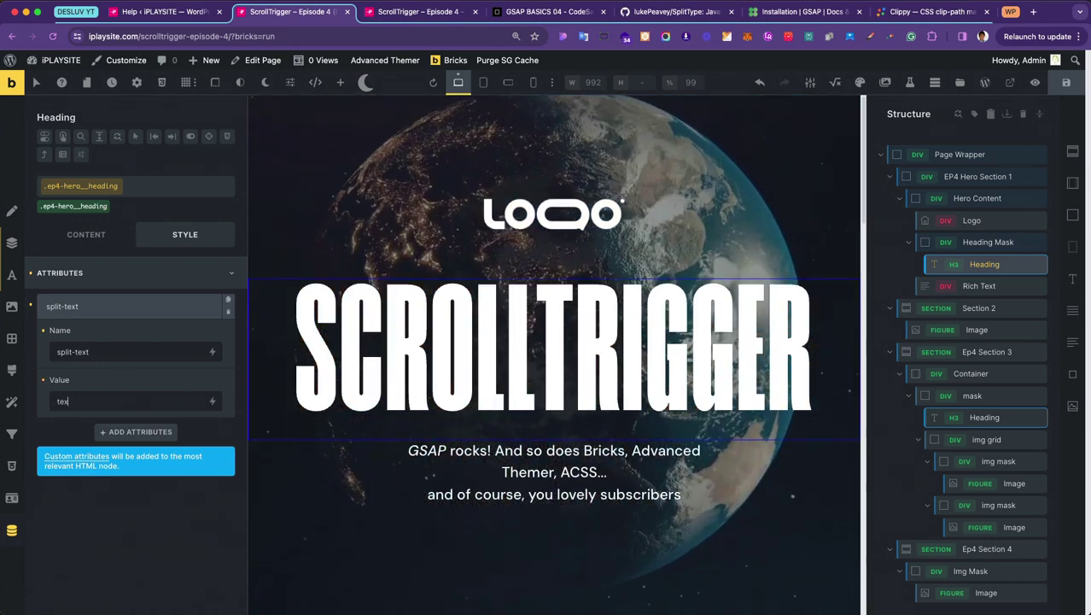
text(t)
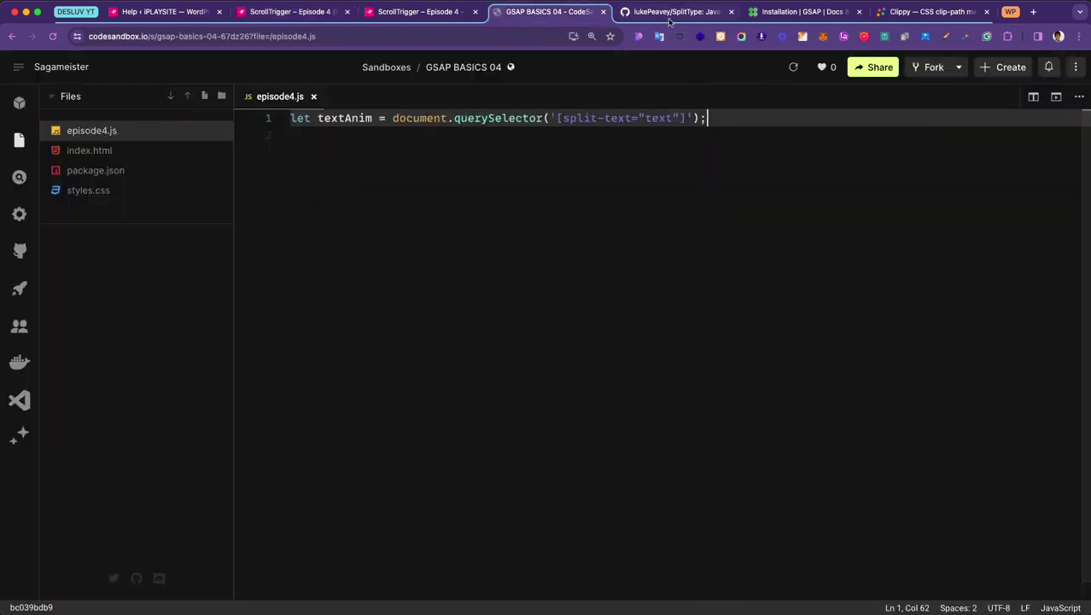
click(669, 13)
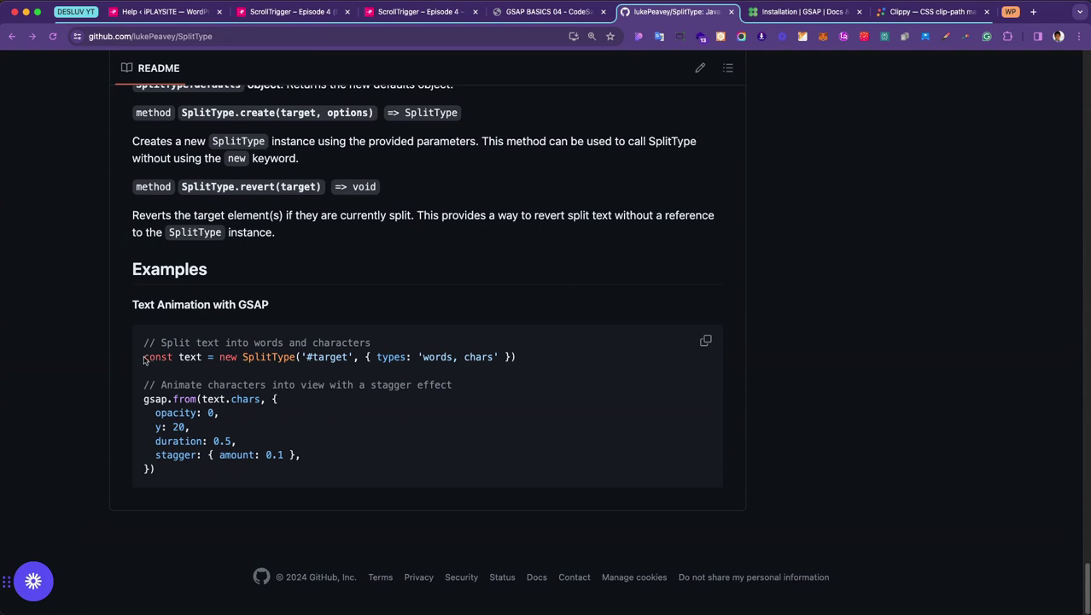
Step: Highlight the README's 'const text = new SplitType(...)' example line for reference
drag(144, 359, 518, 363)
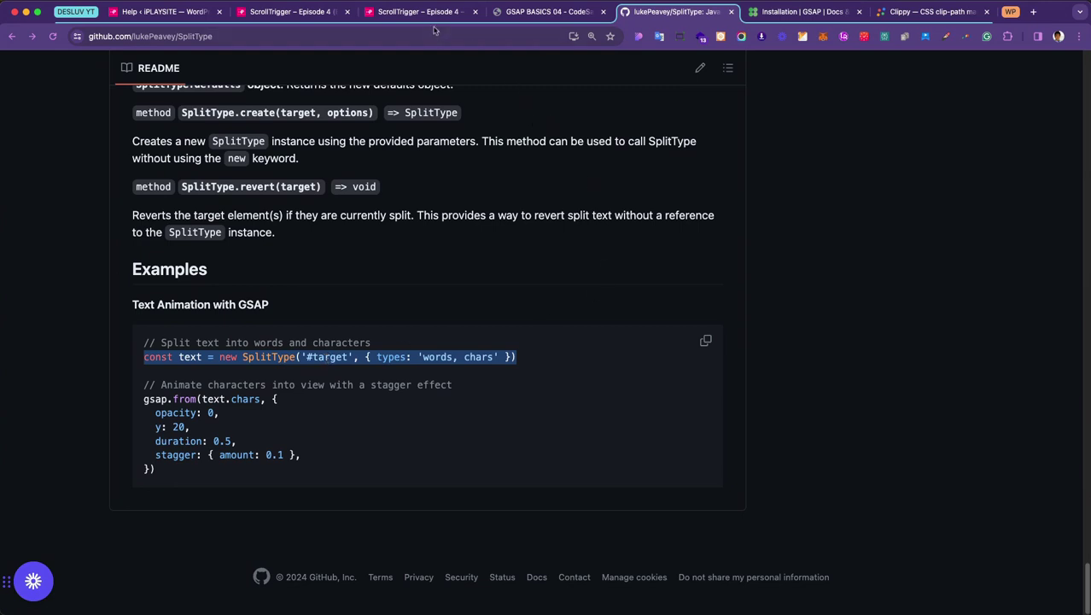
click(546, 17)
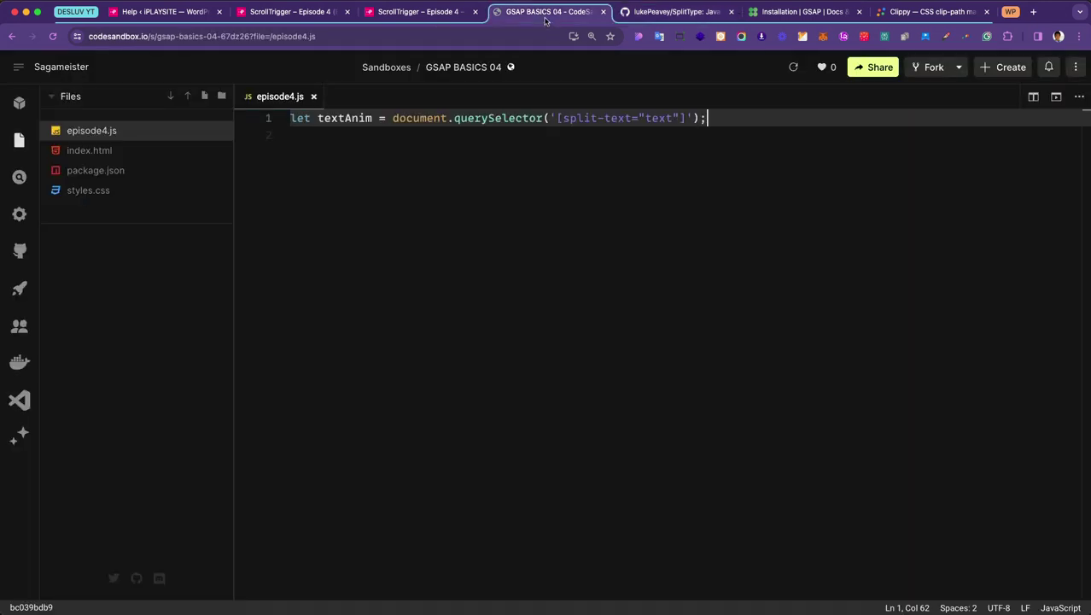
Step: Write line 2 as let splitType = new SplitType(textAnim); and save episode4.js
click(406, 166)
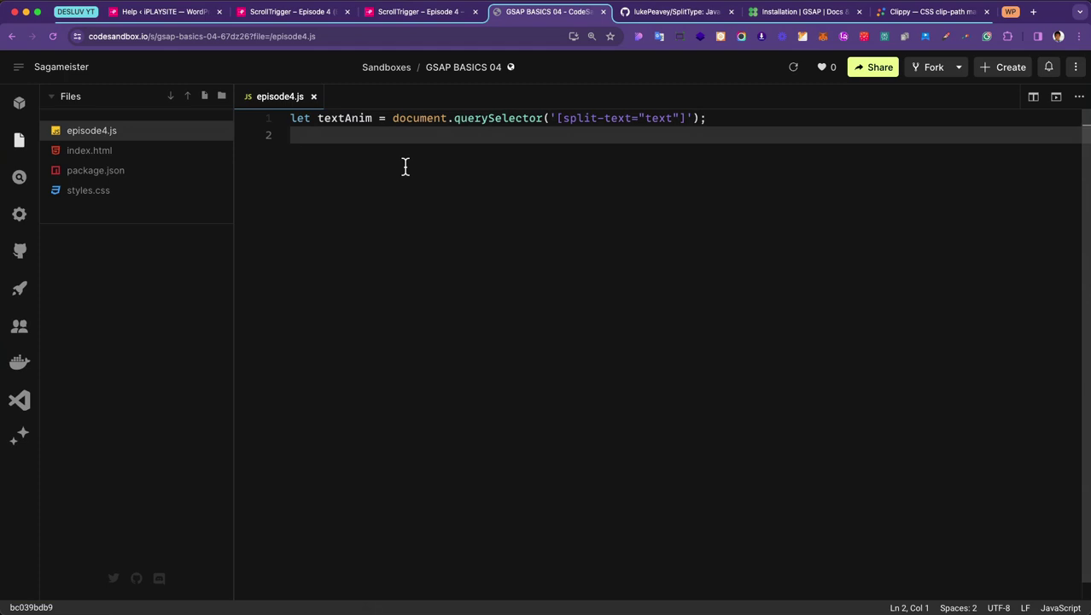
text(le)
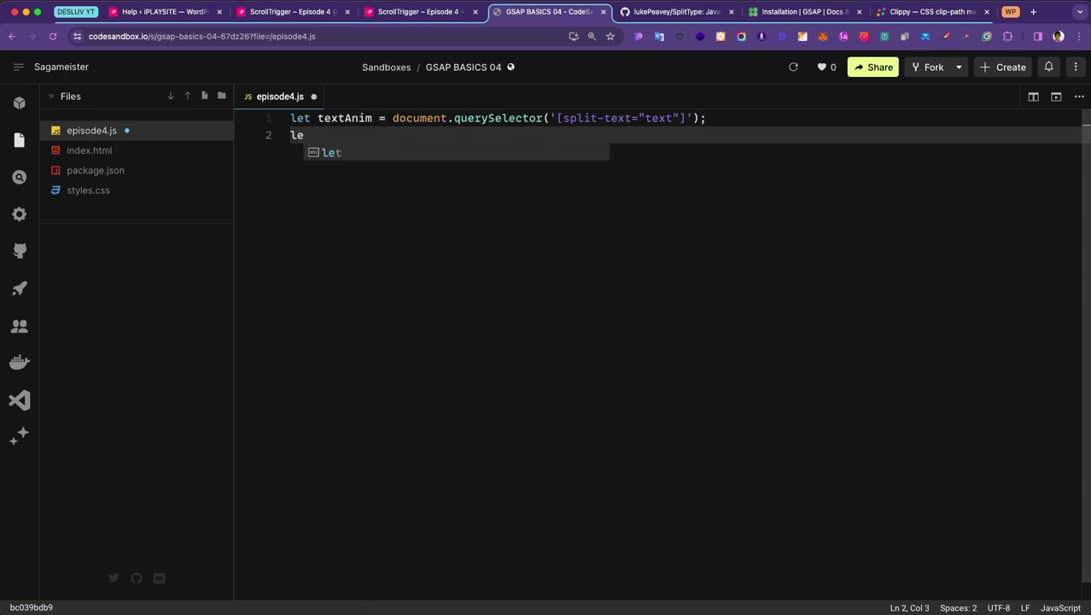
text(t)
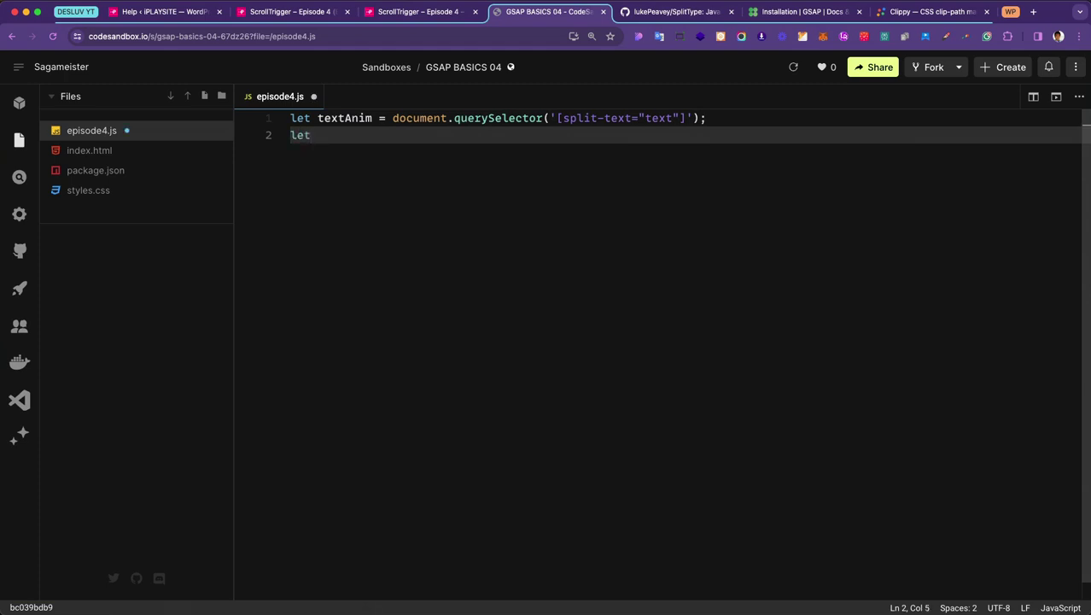
text( splitType =)
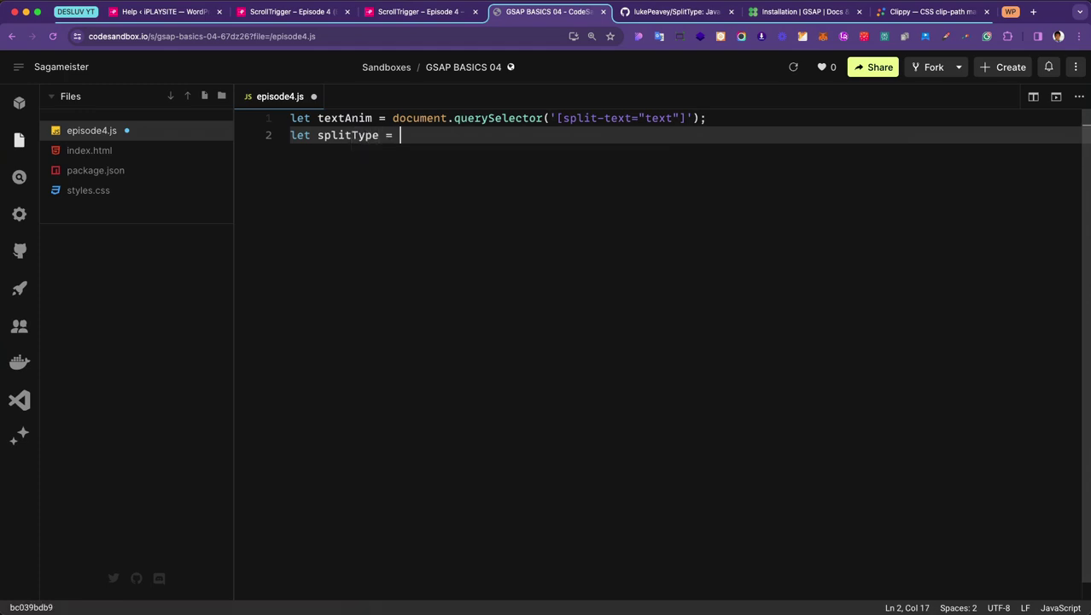
key(ctrl+Tab)
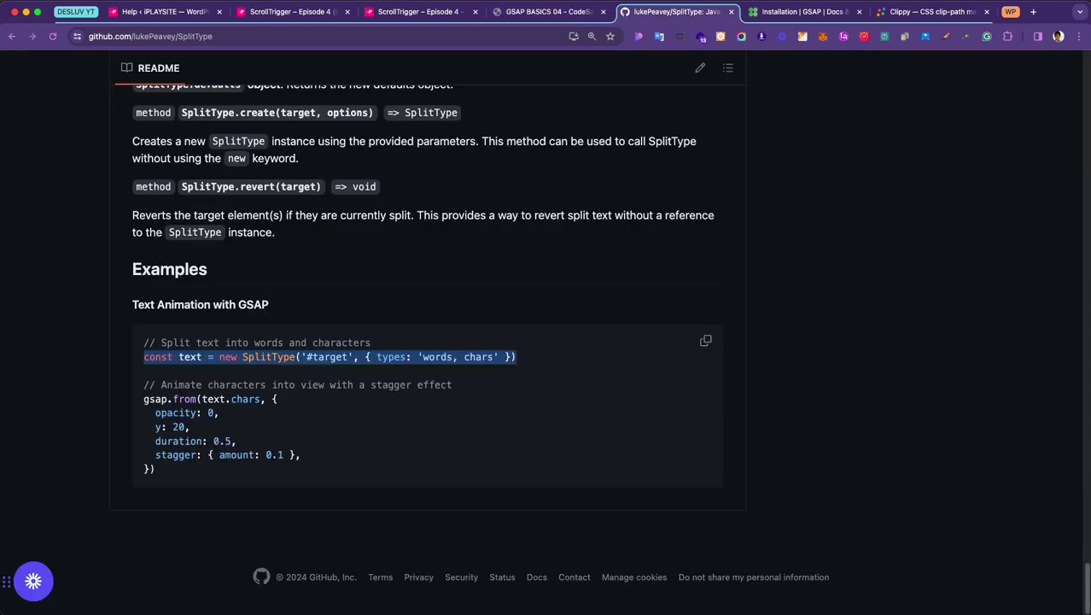
key(ctrl+shift+Tab)
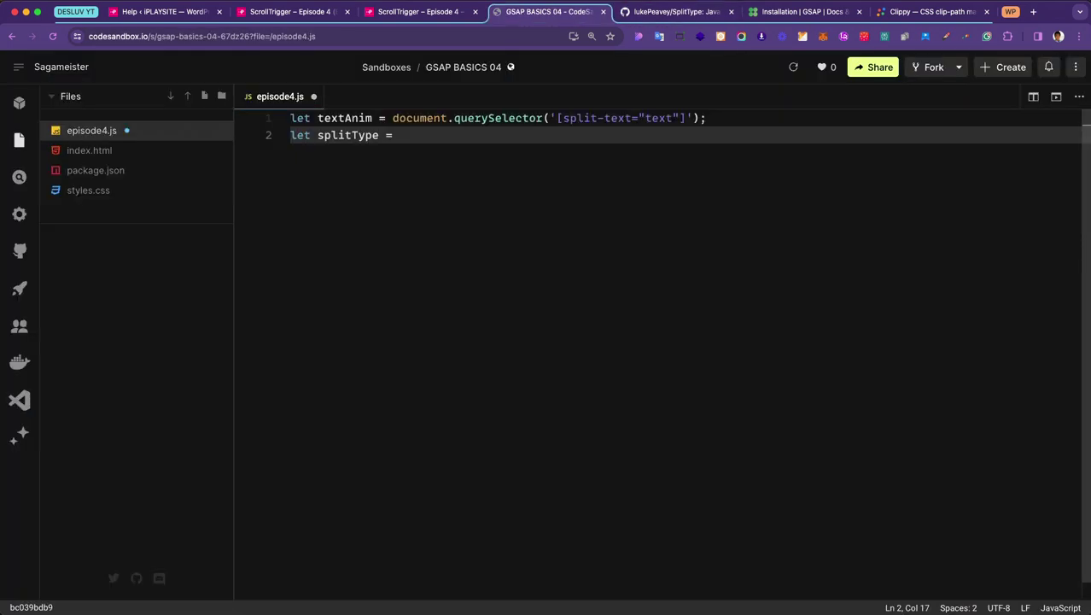
text(= new Spli)
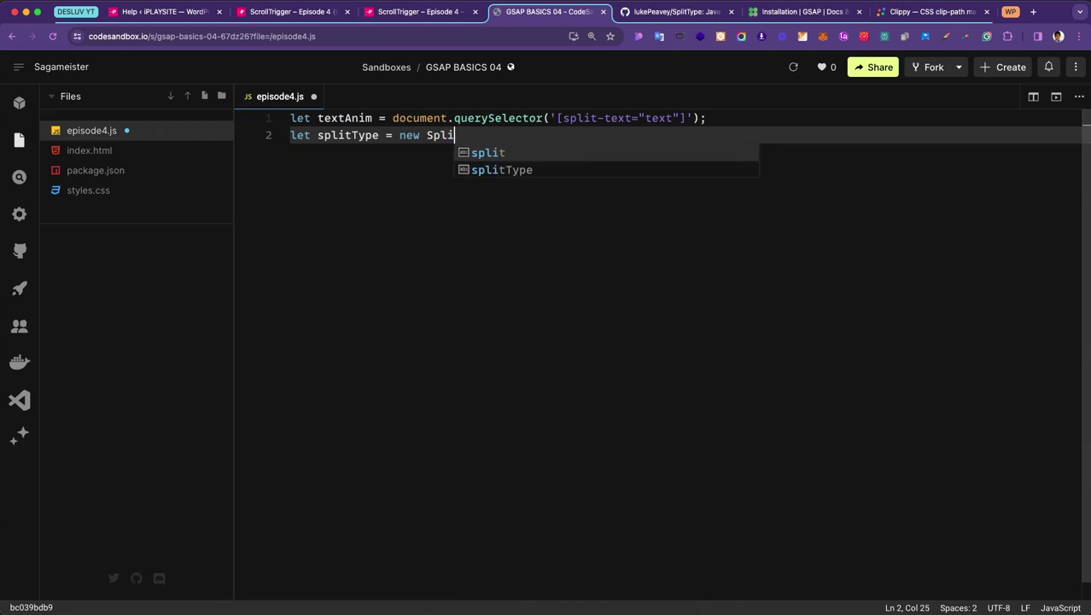
text(tType)
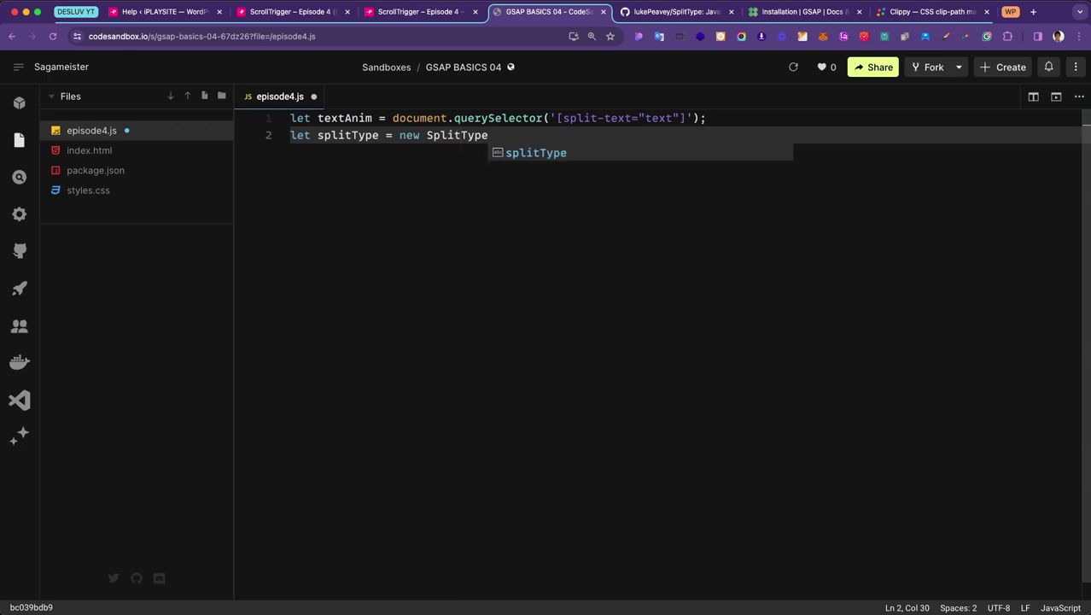
text(()
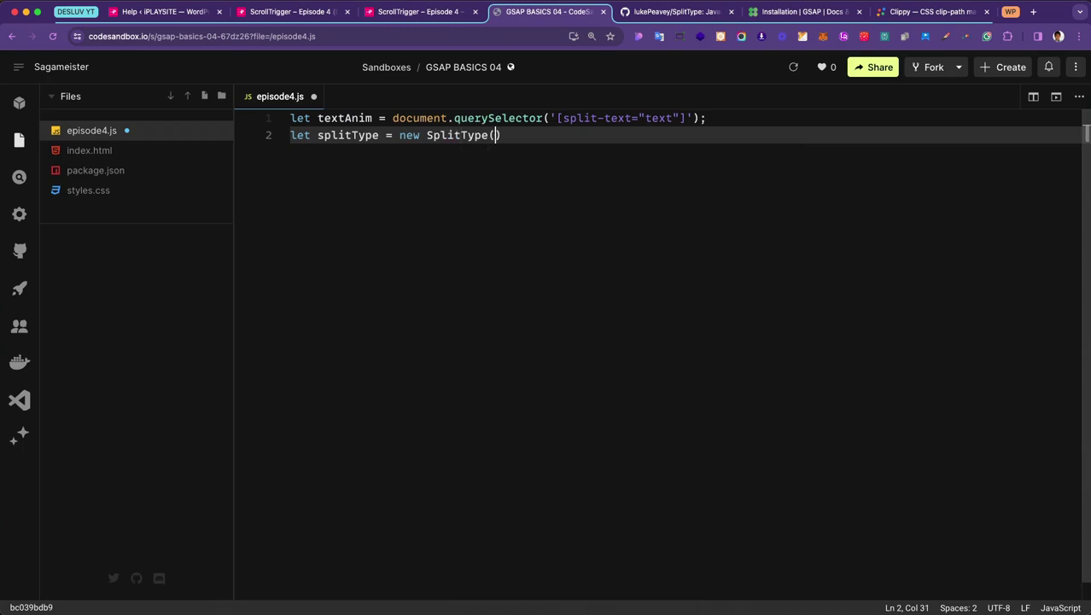
double_click(346, 118)
key(super+c)
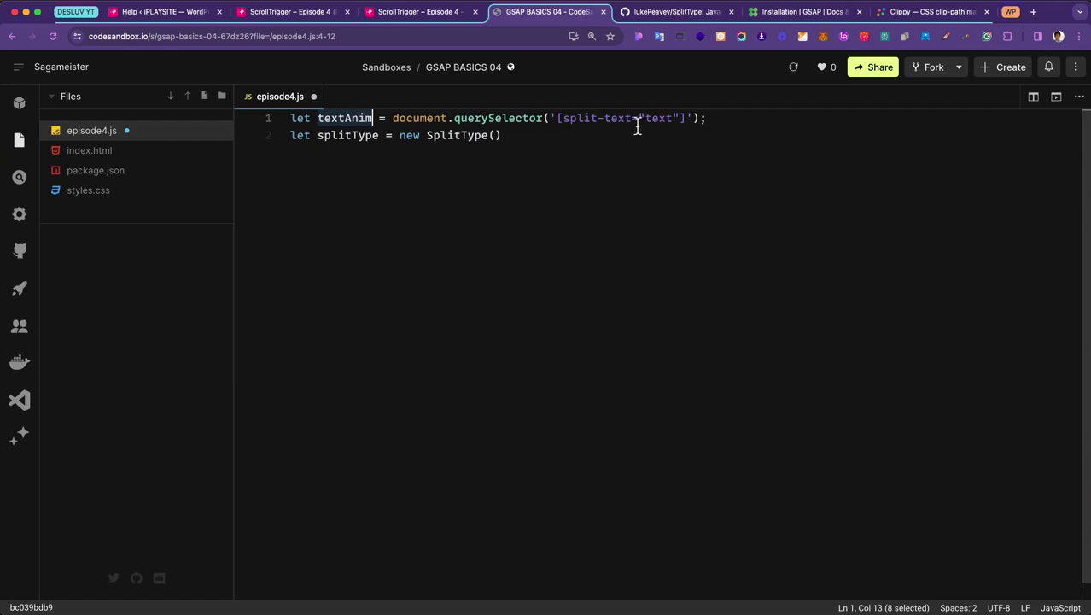
click(495, 136)
key(super+v)
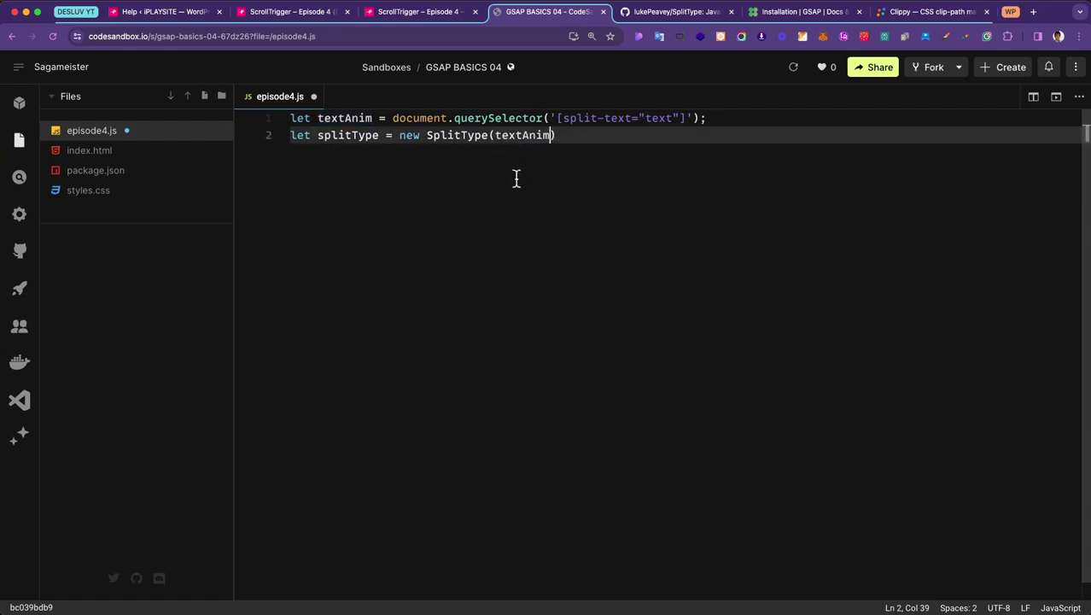
click(565, 146)
text(;)
key(Return)
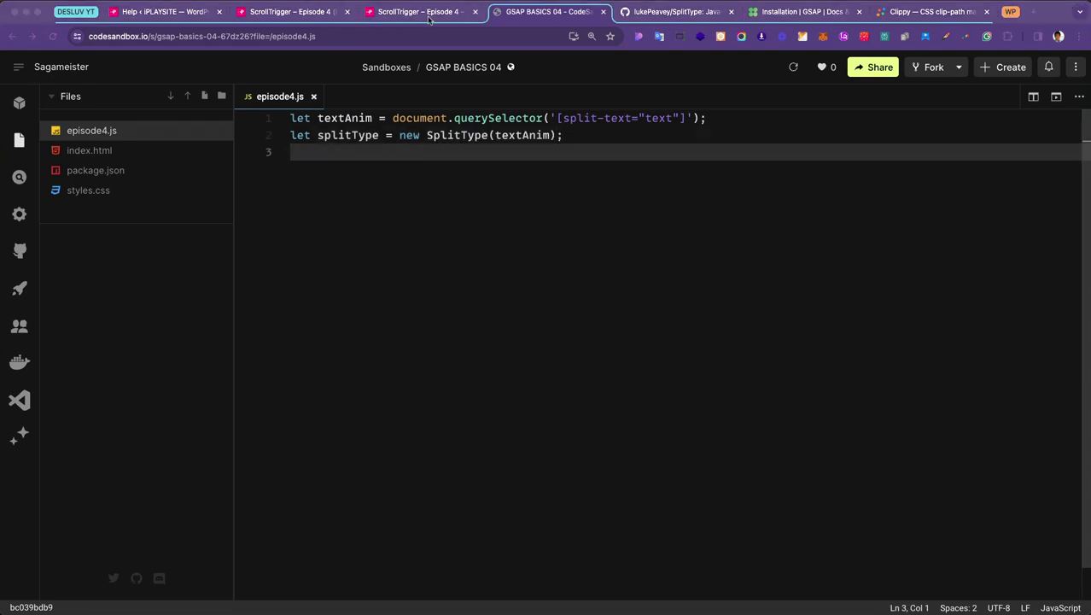
click(427, 14)
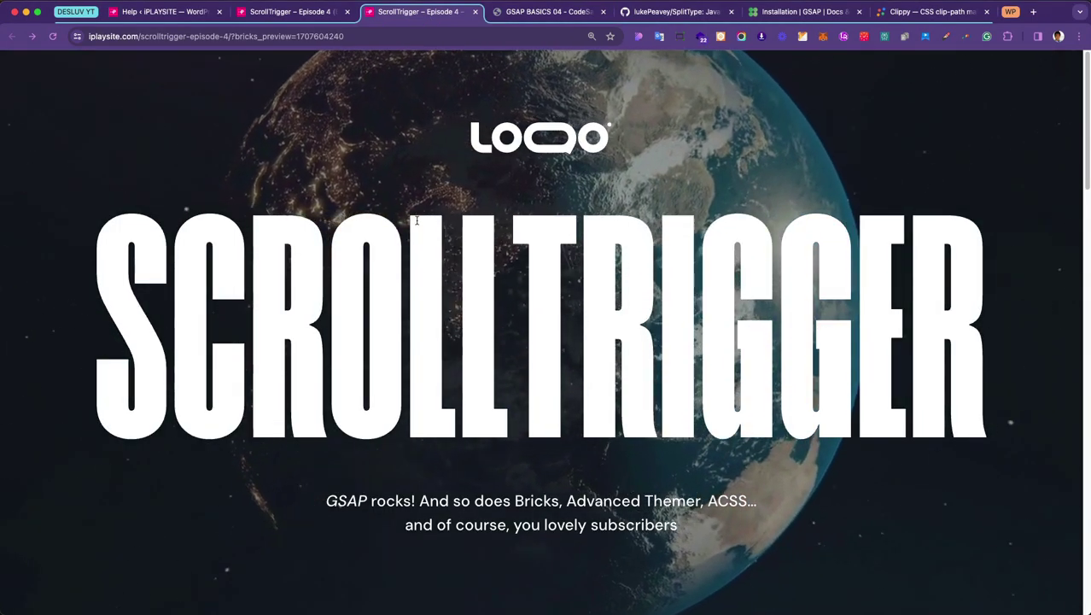
Step: Inspect the heading's R letter in DevTools to verify the line, word and char divs
key(super+alt+i)
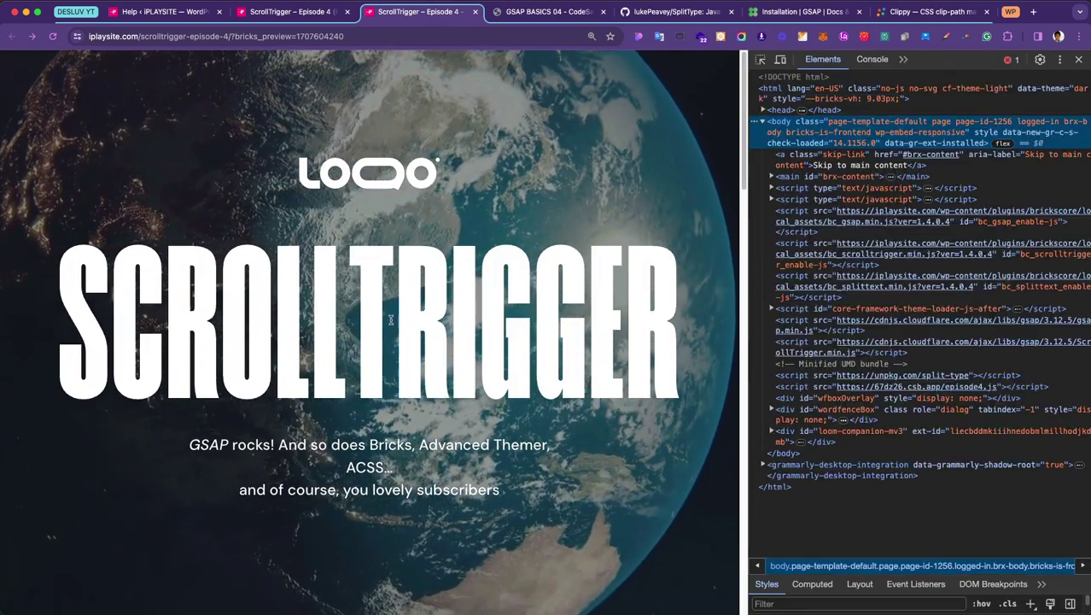
key(super+shift+c)
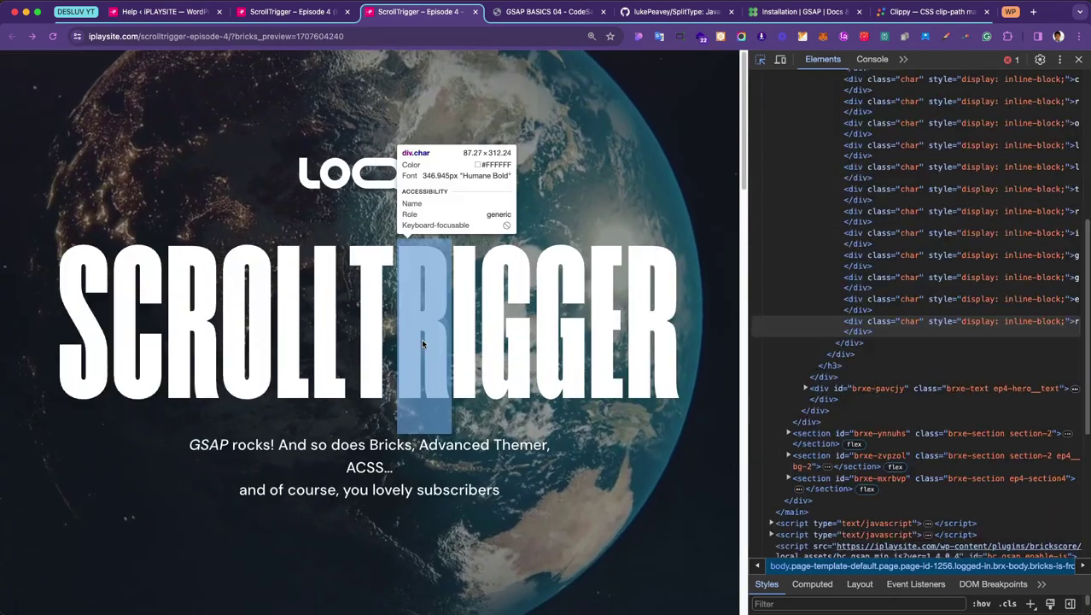
click(421, 338)
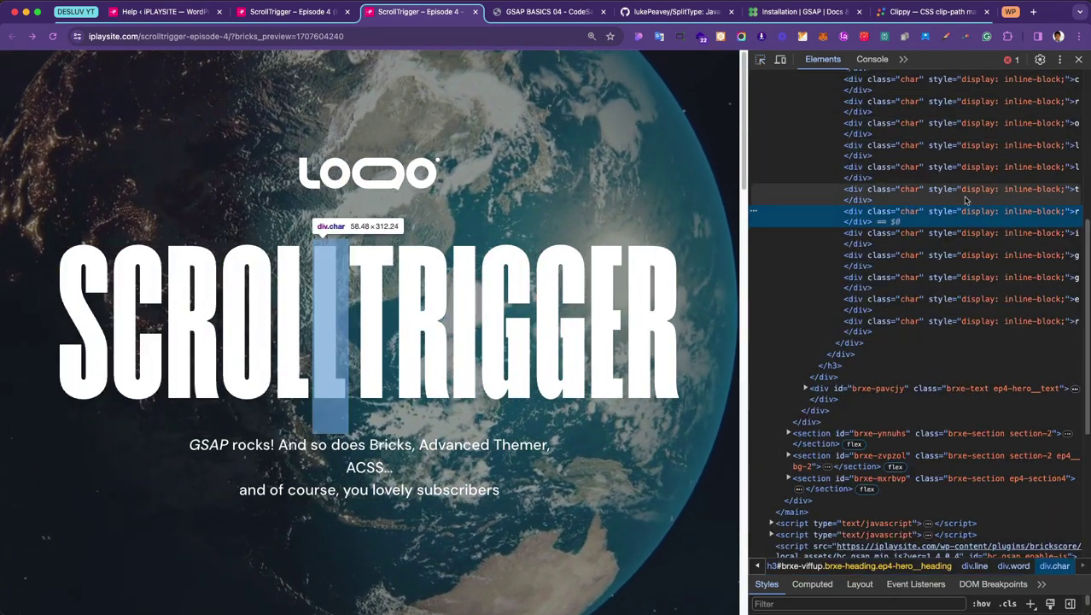
scroll(948, 256, up, 2)
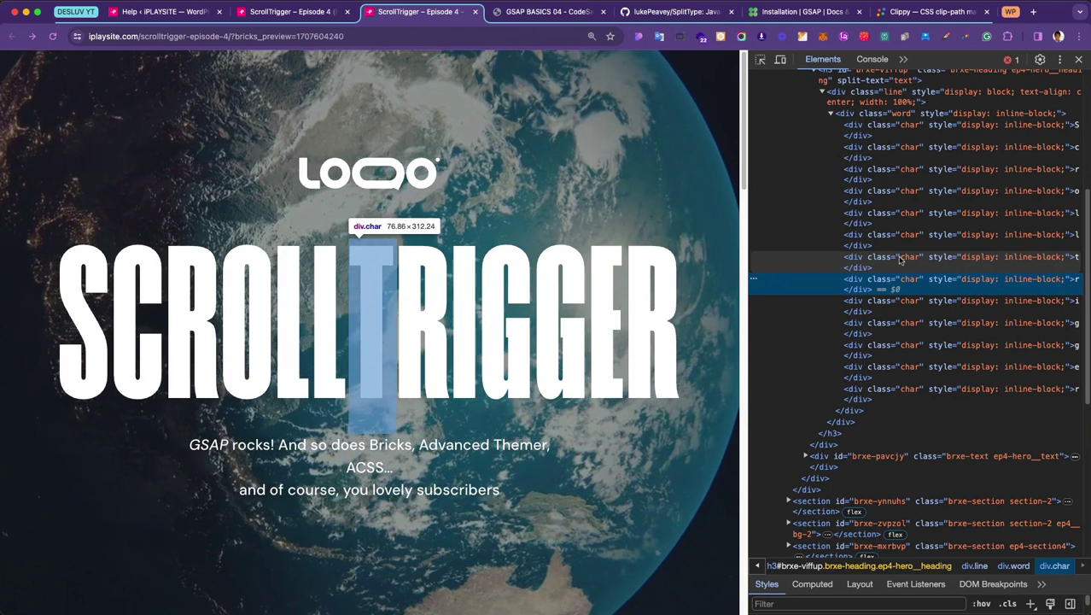
key(ctrl+Tab)
key(Return)
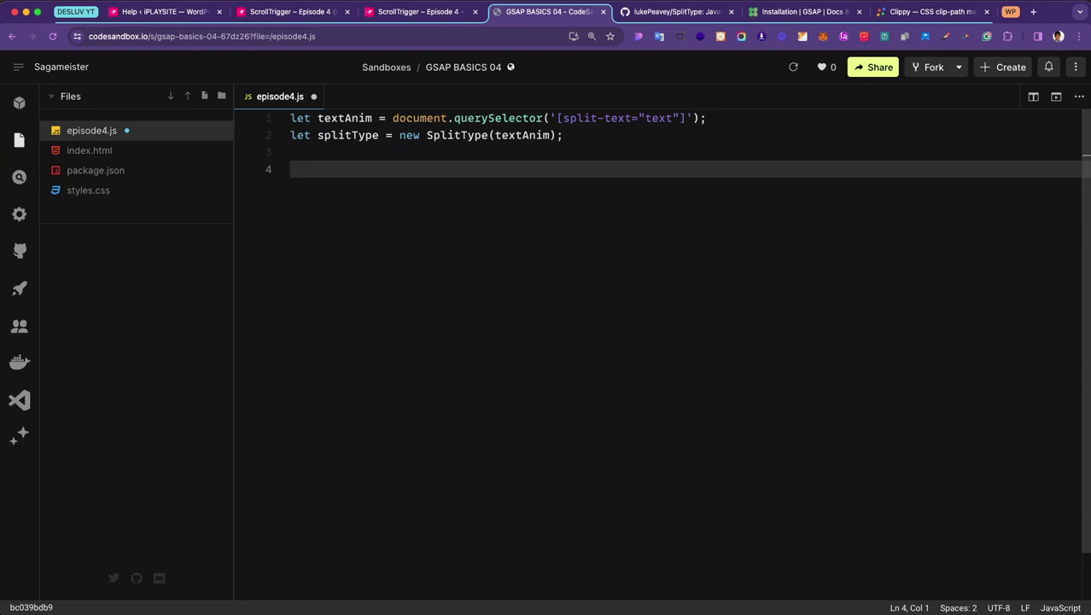
Step: Declare let characters = "chars"; on line 4, using the README's types option
text(let sharact)
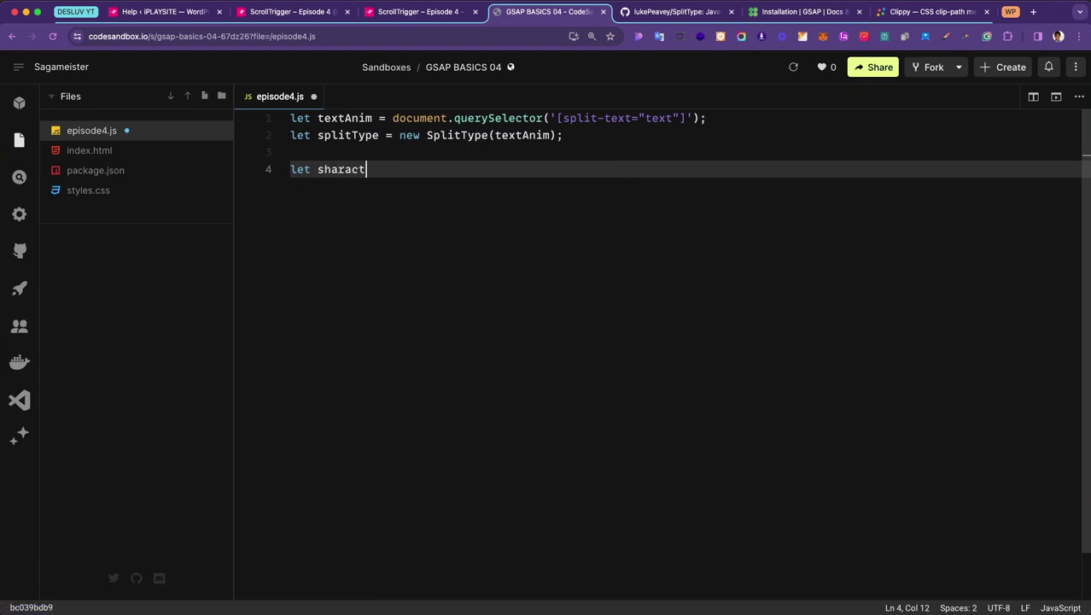
text(ers)
click(317, 169)
key(Delete)
text(c)
click(386, 169)
text(= ")
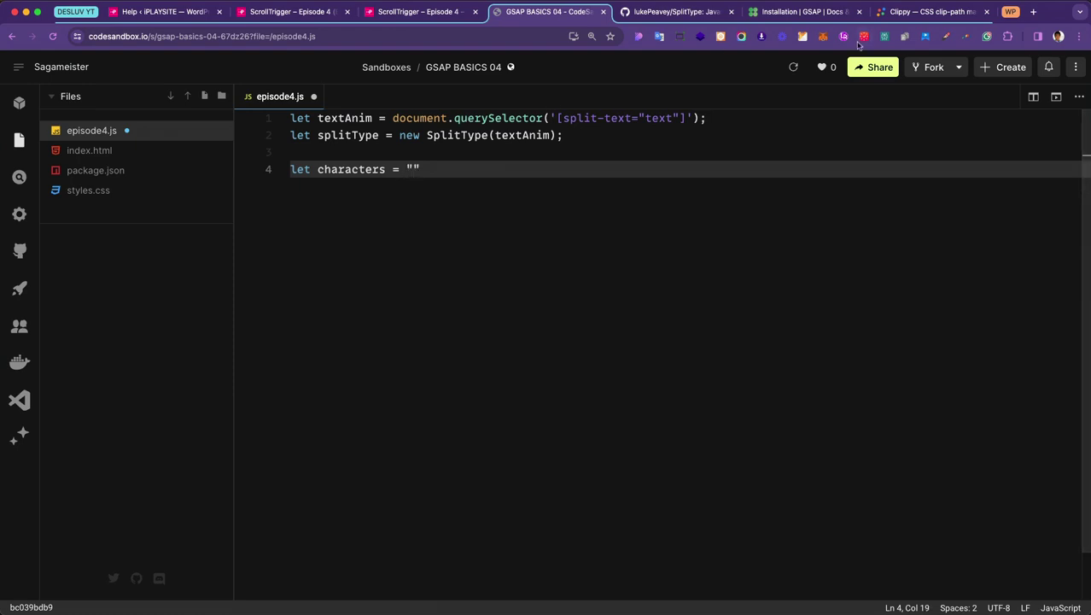
click(680, 12)
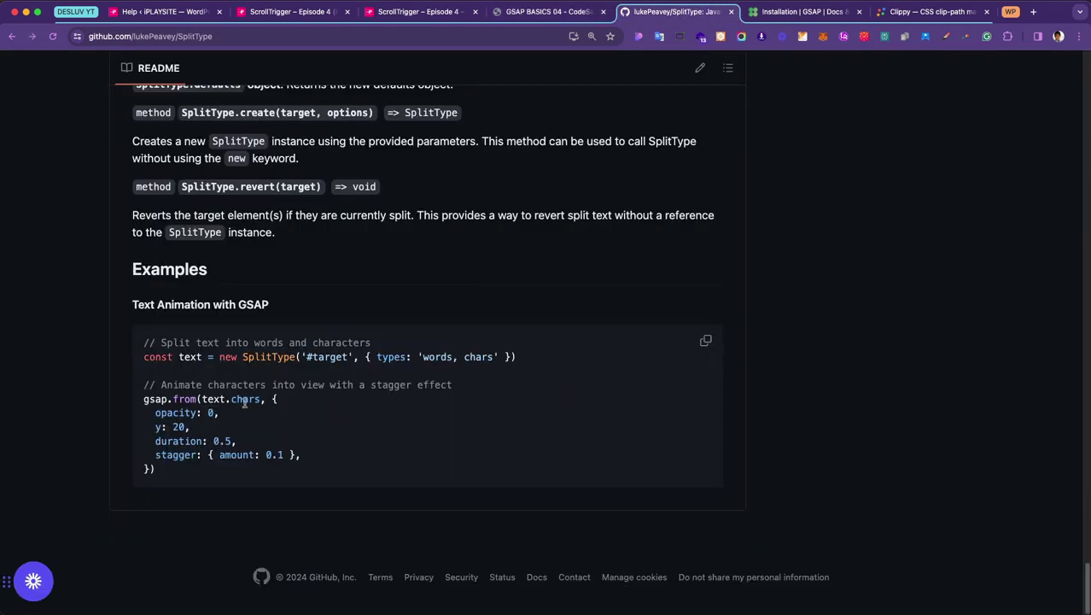
double_click(481, 358)
click(548, 12)
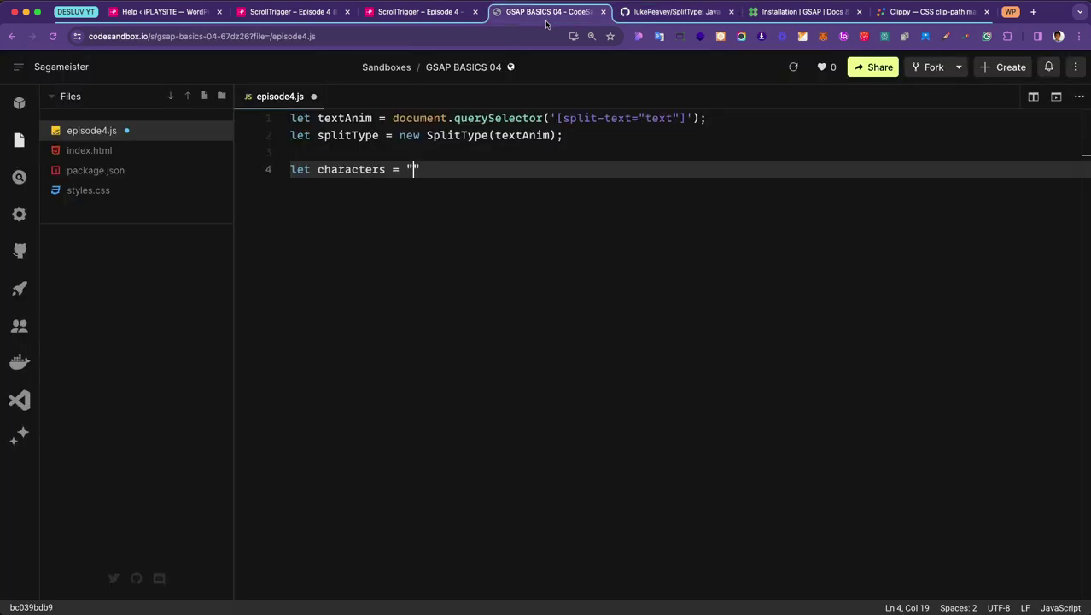
text("chars";)
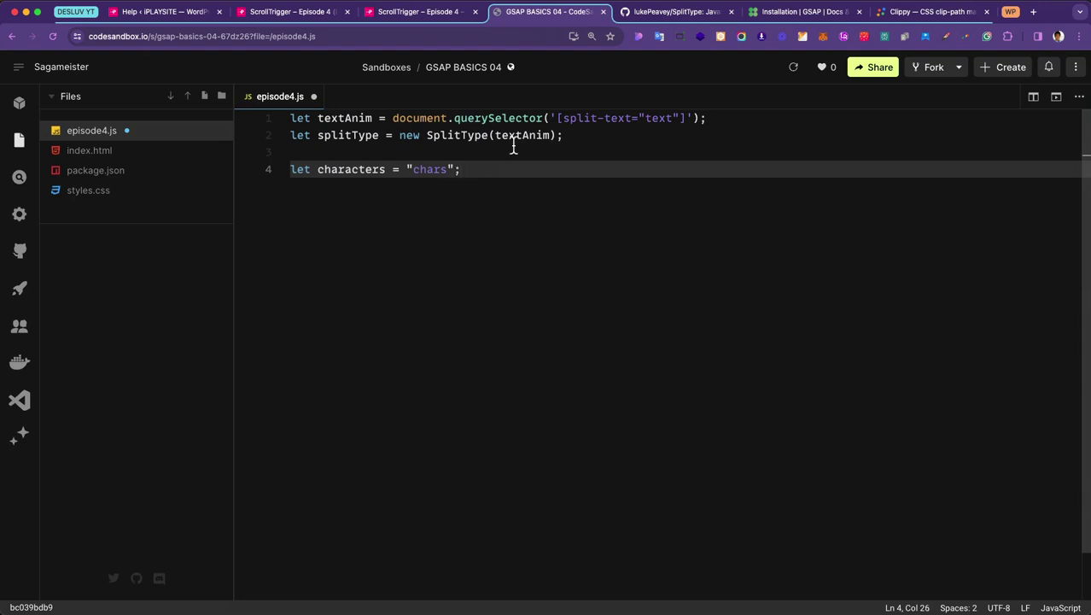
Step: Duplicate the characters line onto line 5 and rename the copy to words
drag(463, 170, 291, 171)
key(super+c)
click(471, 170)
key(Return)
key(super+v)
click(359, 186)
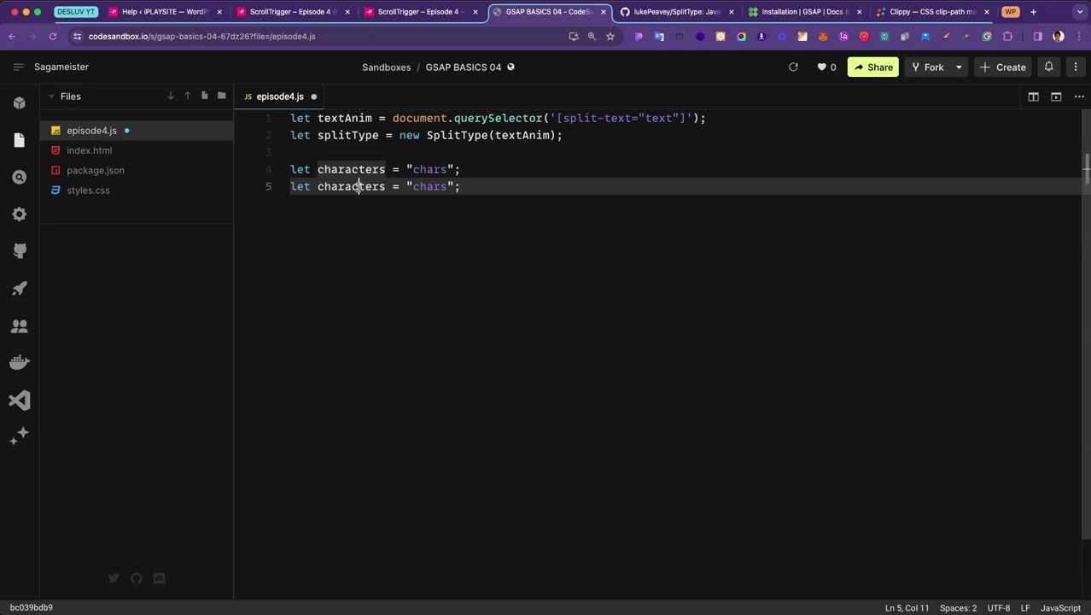
double_click(353, 189)
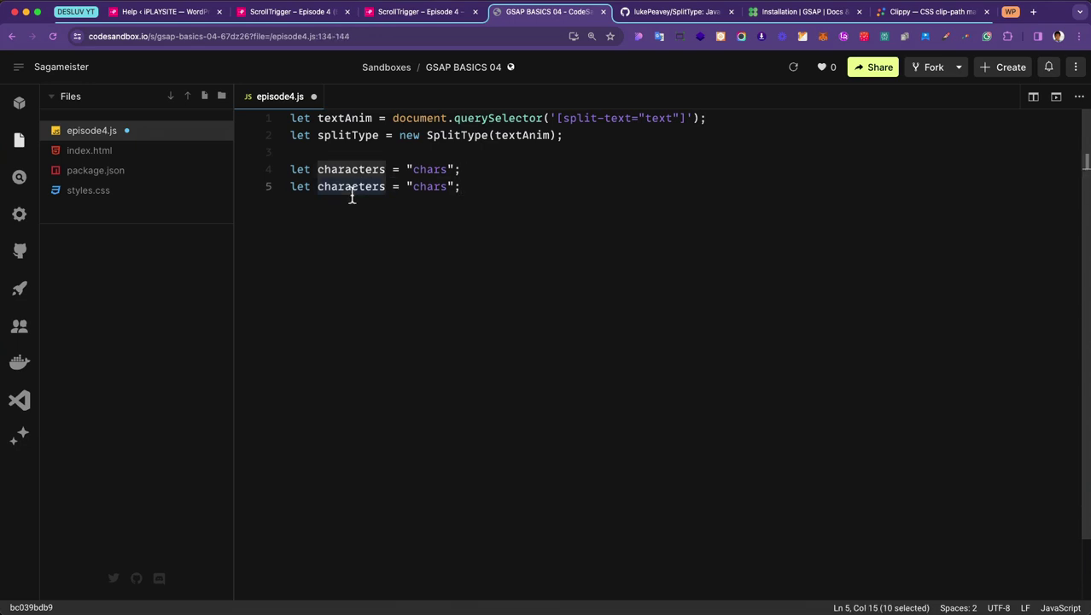
text(word)
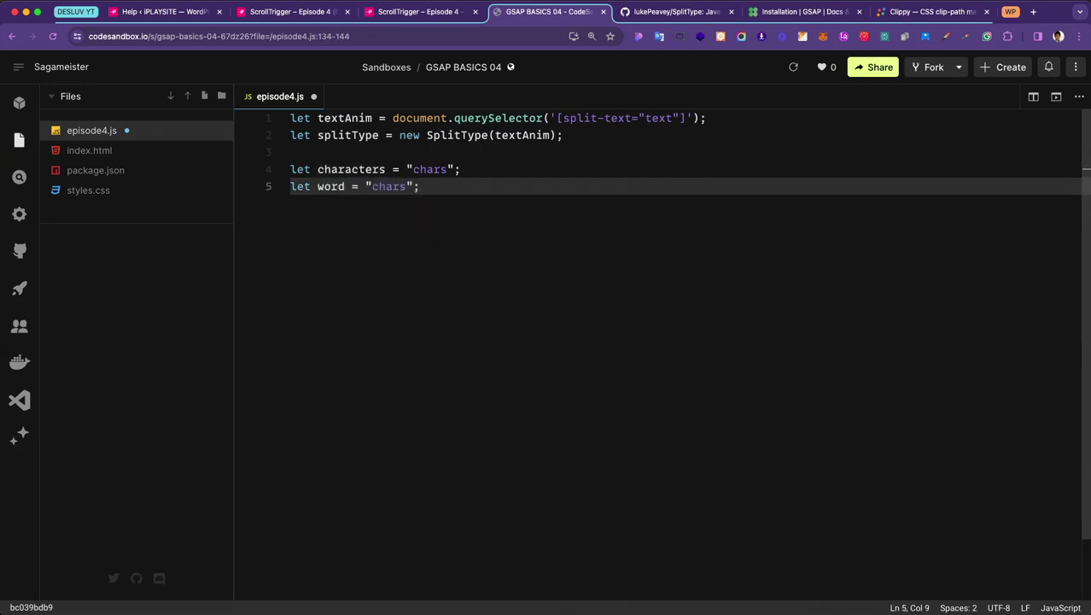
text(s)
click(388, 189)
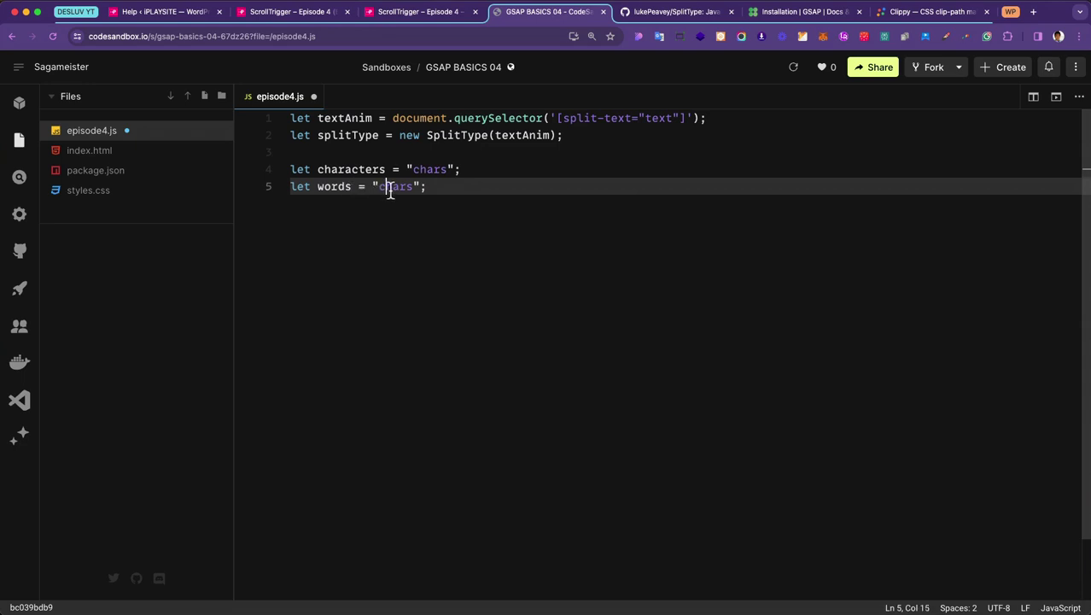
double_click(389, 191)
text(words)
Step: Check the README's words option, finish line 5 as words = "words", and add blank lines
click(677, 12)
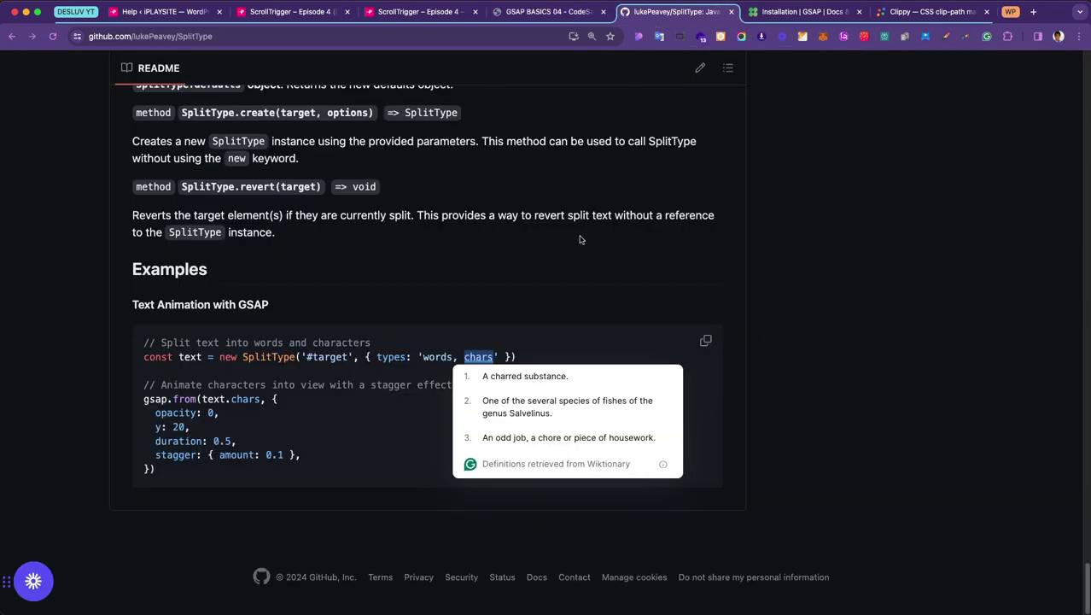
click(591, 323)
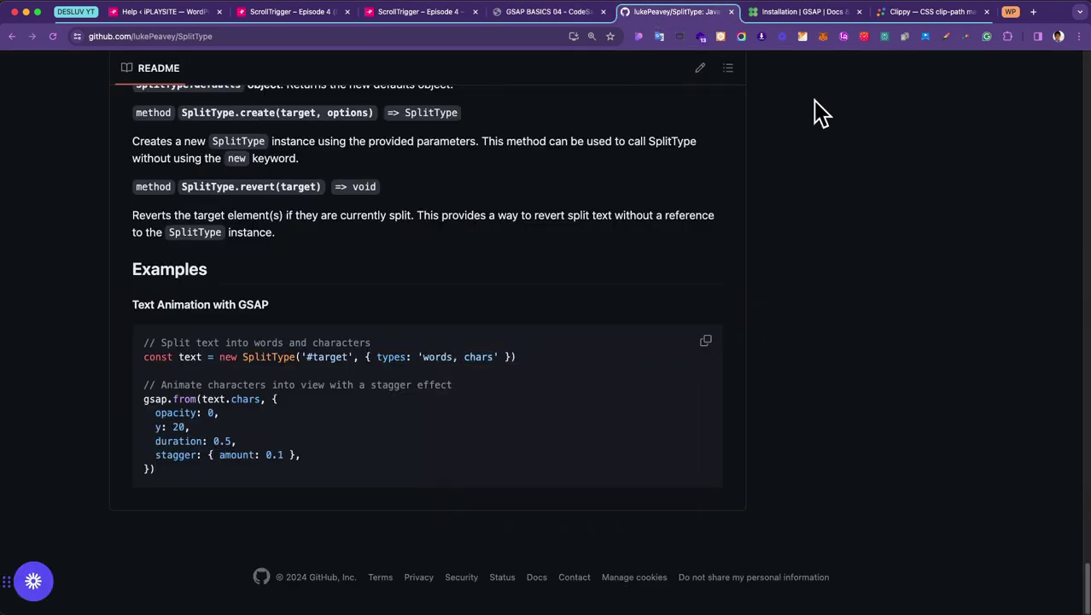
click(561, 18)
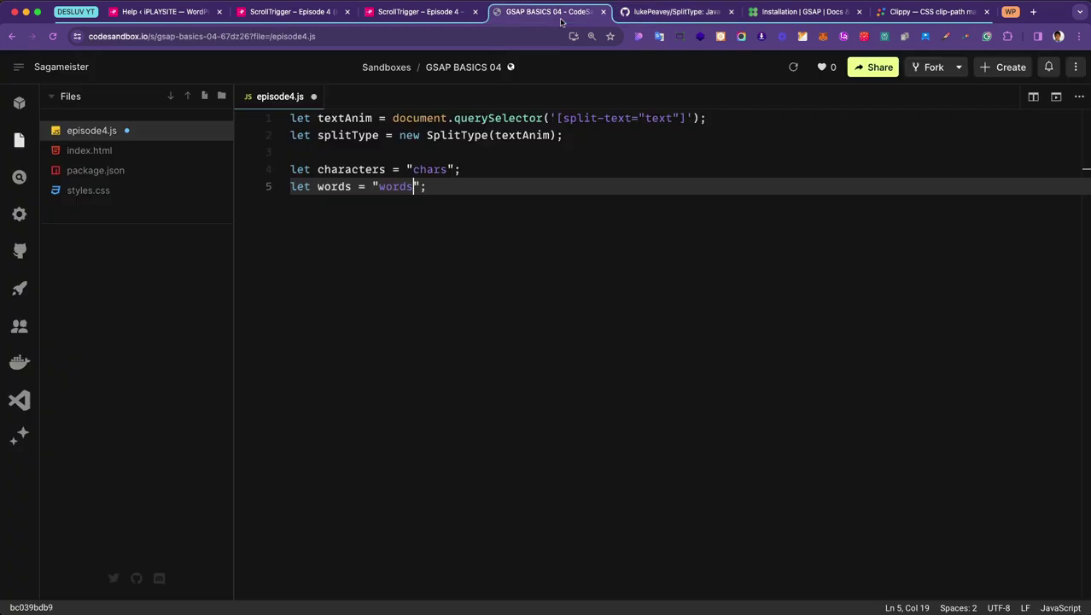
double_click(433, 170)
double_click(391, 186)
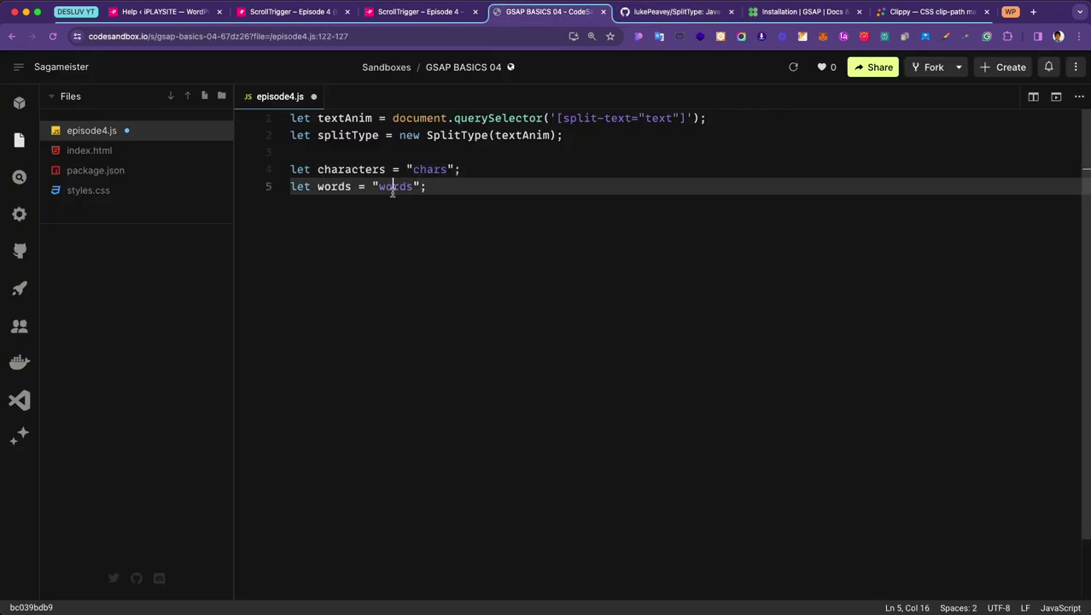
click(458, 196)
key(Return)
key(Return)
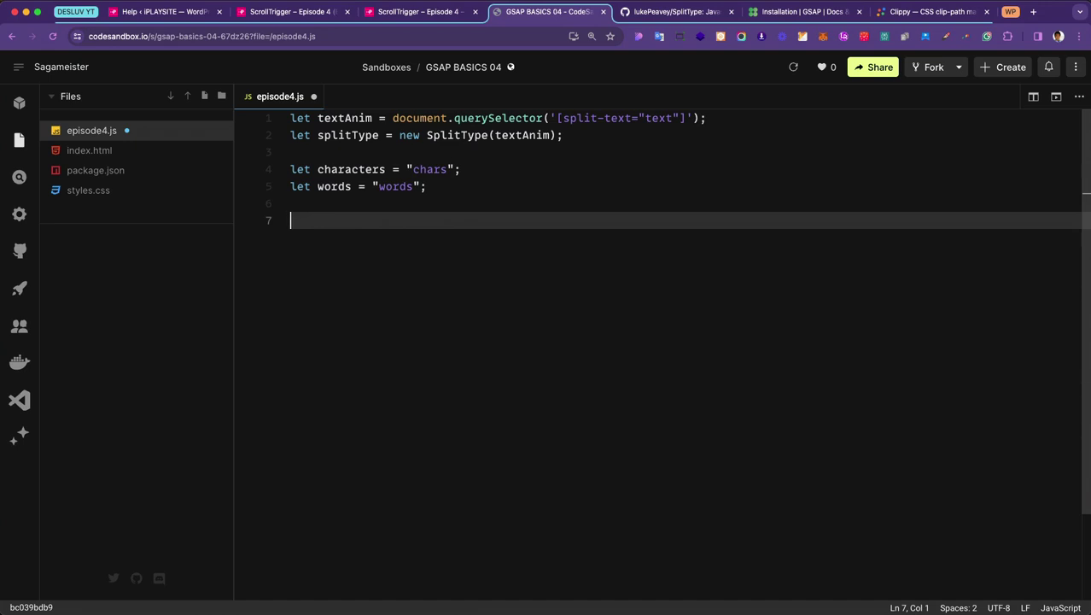
Step: Start a gsap.from tween targeting splitType[characters]
text(gsap.fro)
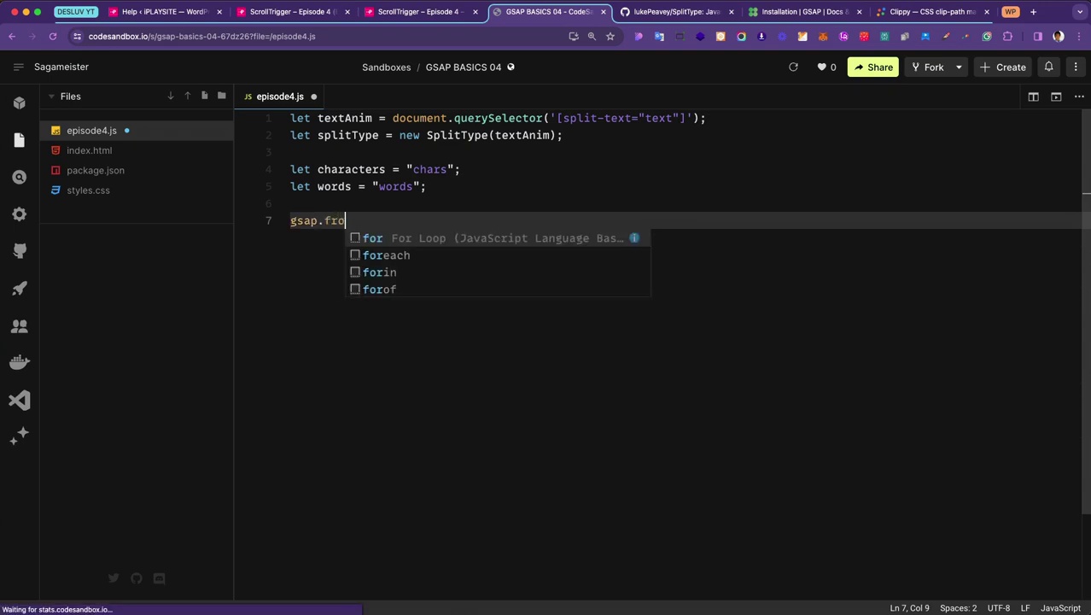
text(m)
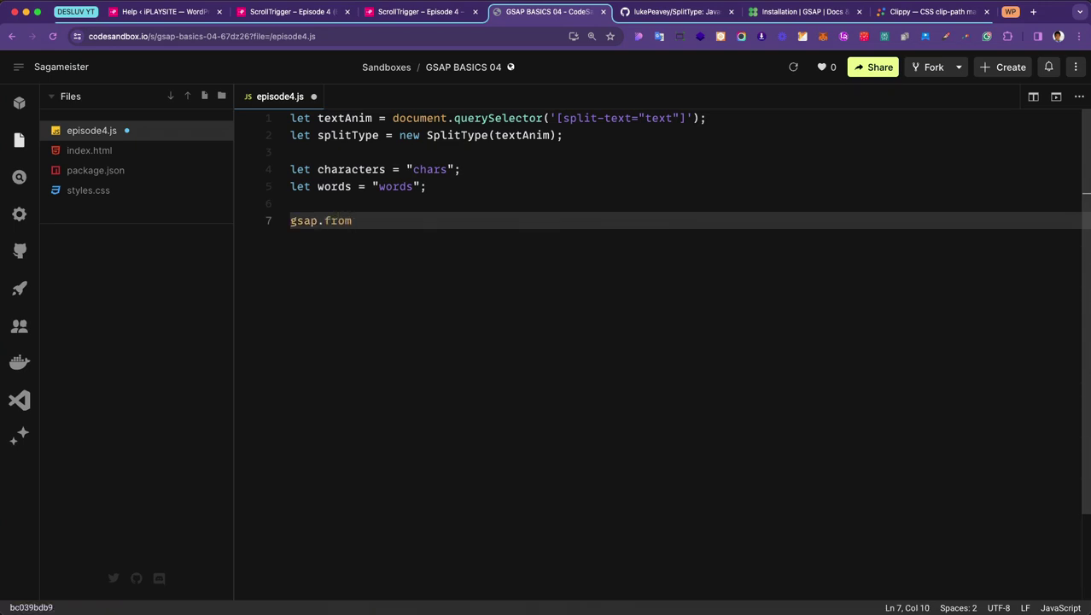
text(()
double_click(343, 137)
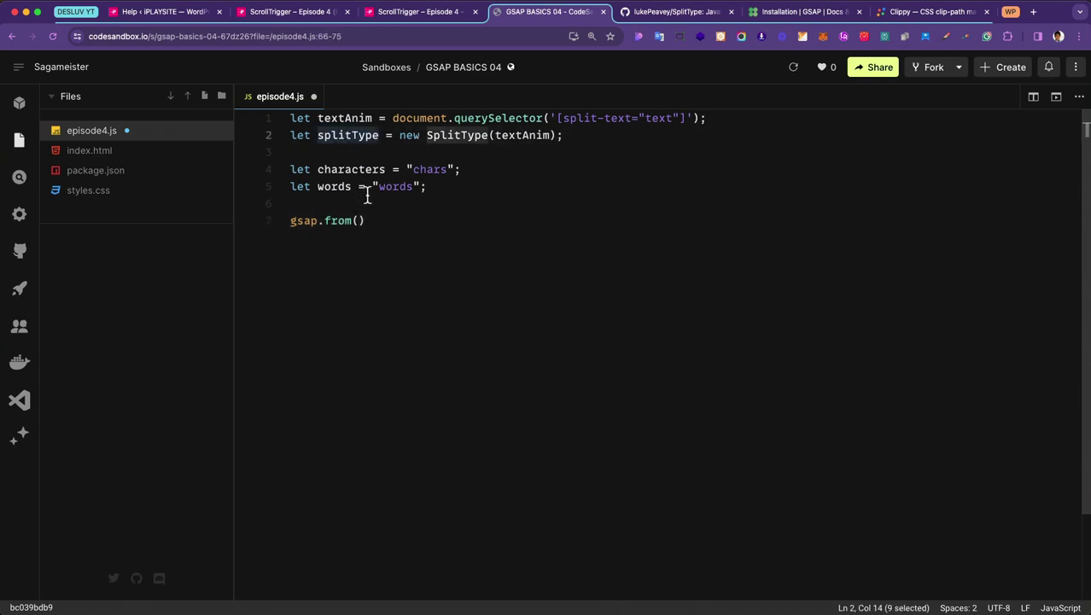
click(358, 222)
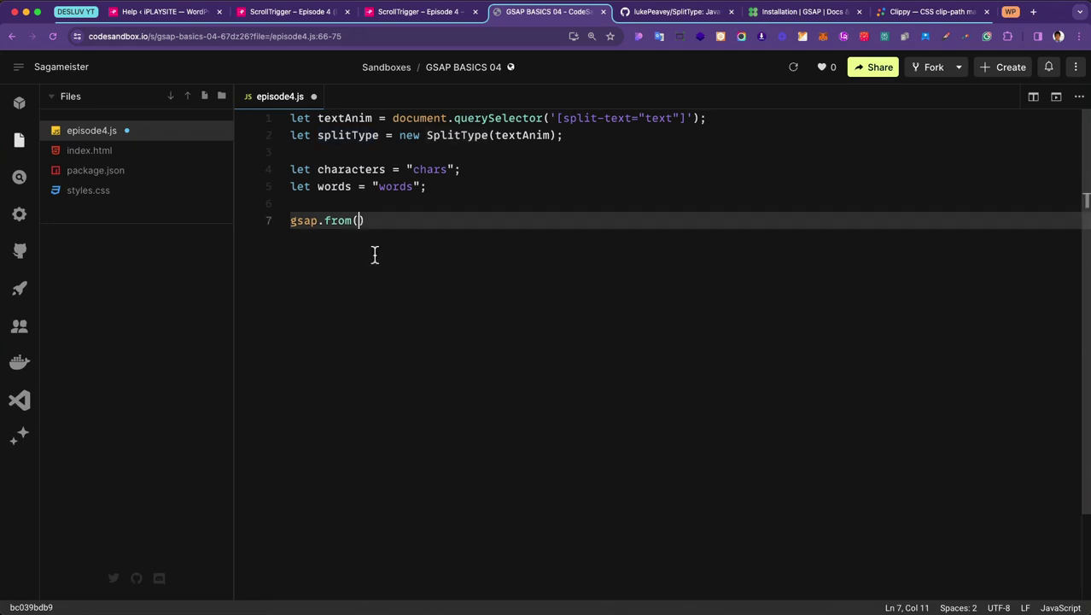
key(super+v)
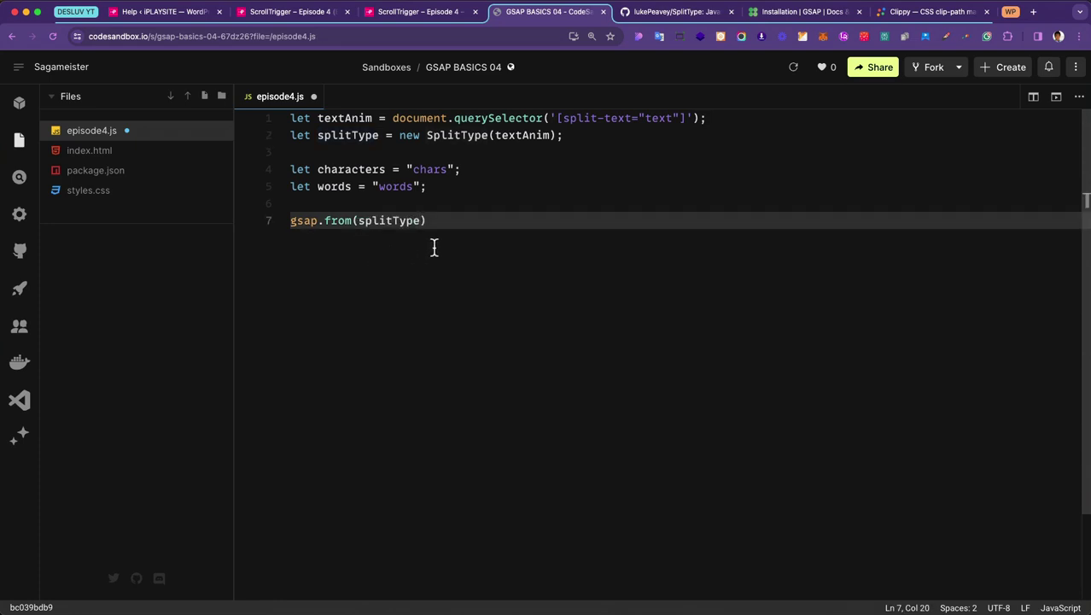
text([)
double_click(432, 170)
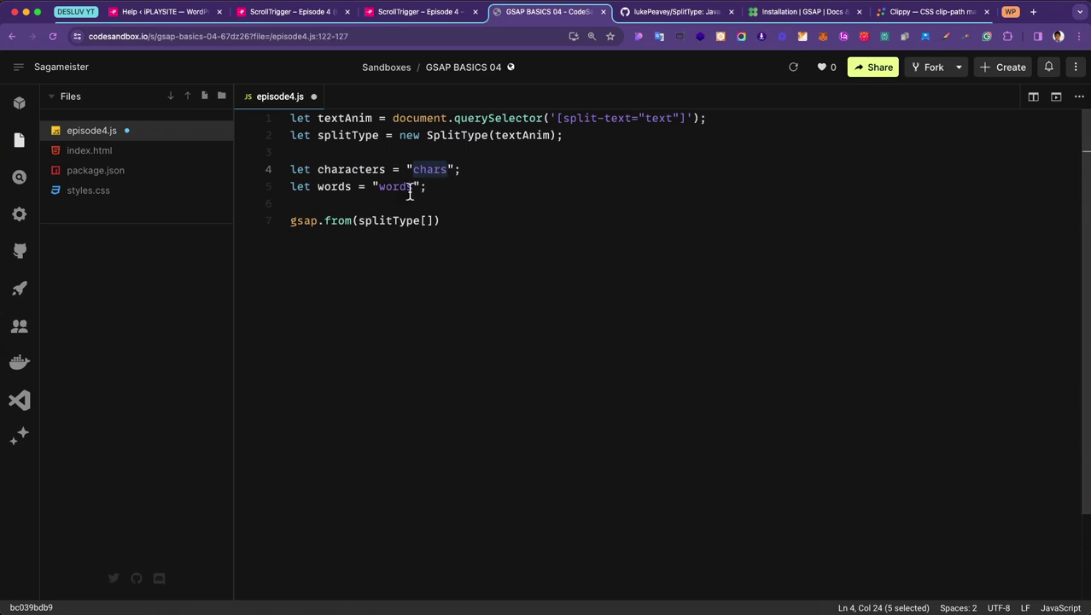
double_click(400, 188)
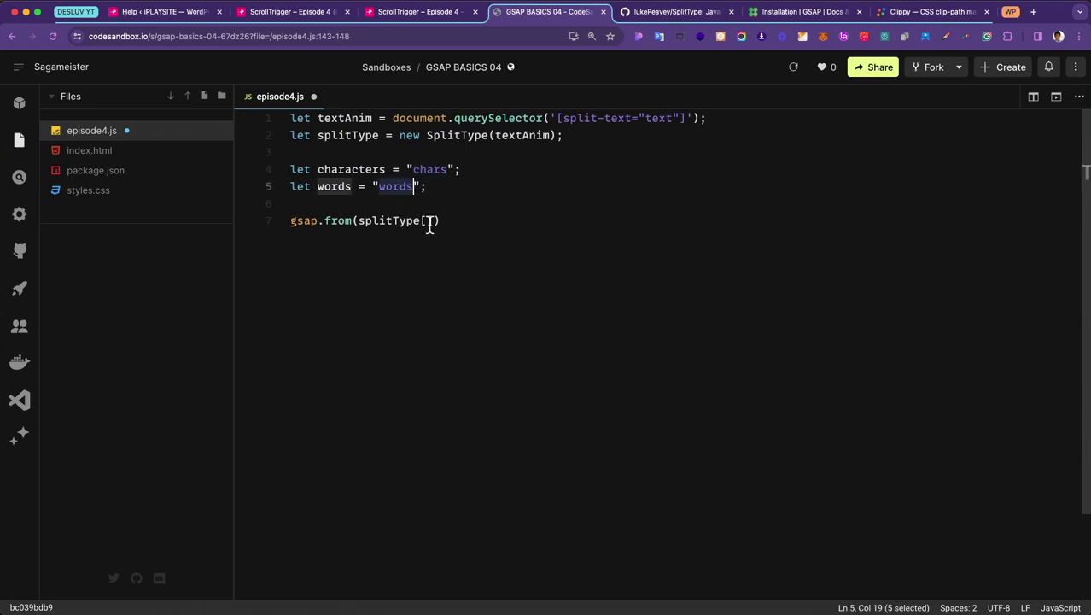
click(430, 223)
double_click(373, 169)
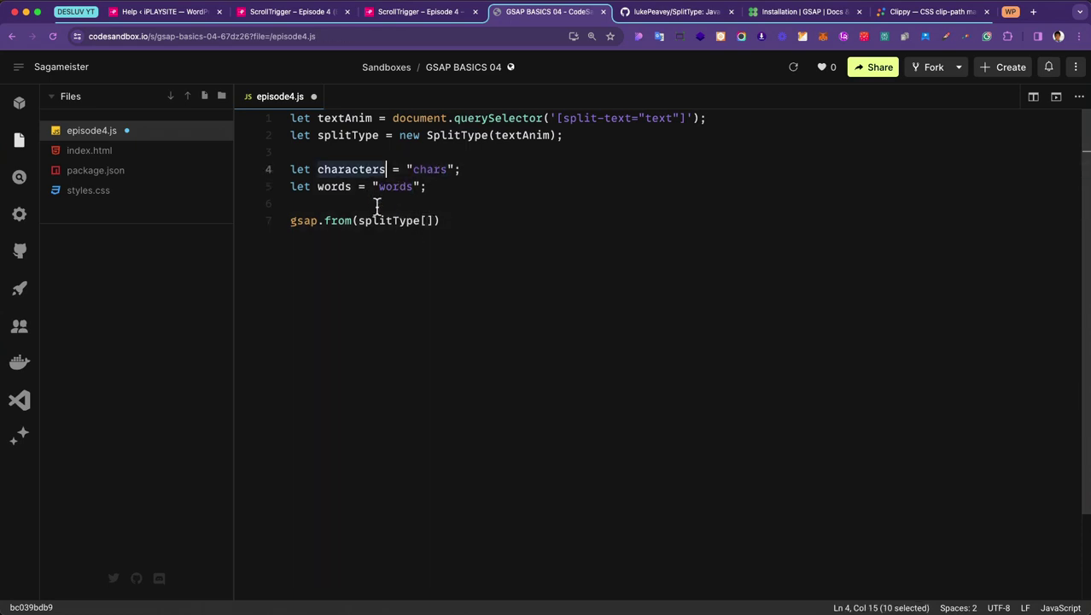
click(430, 224)
key(ctrl+v)
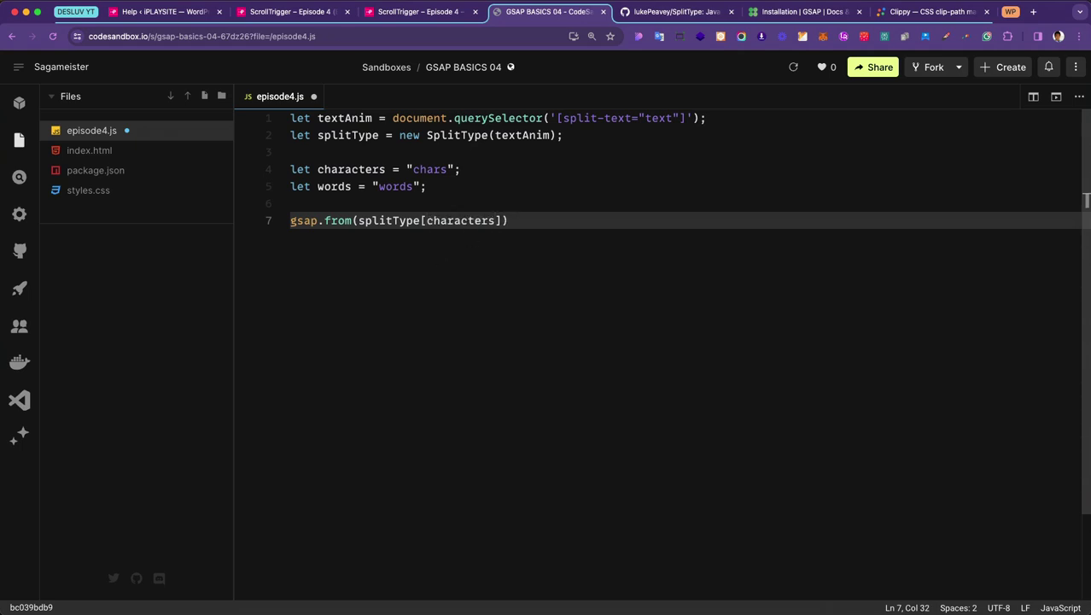
Step: Add stagger amount 0.5 from center, expo.out ease and yPercent 100, then save
text(, {)
key(Return)
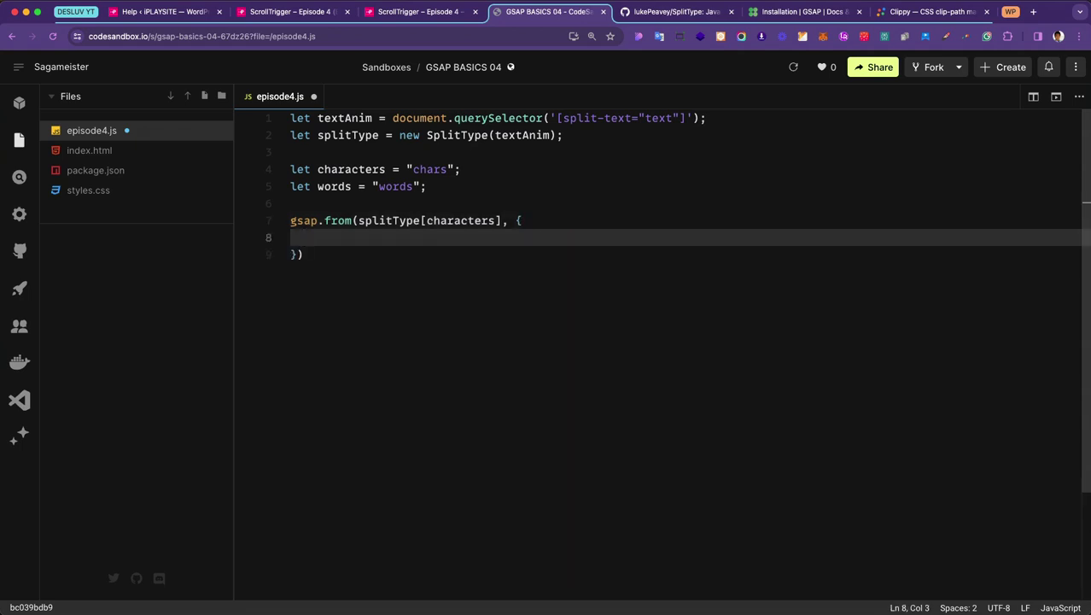
text(sta)
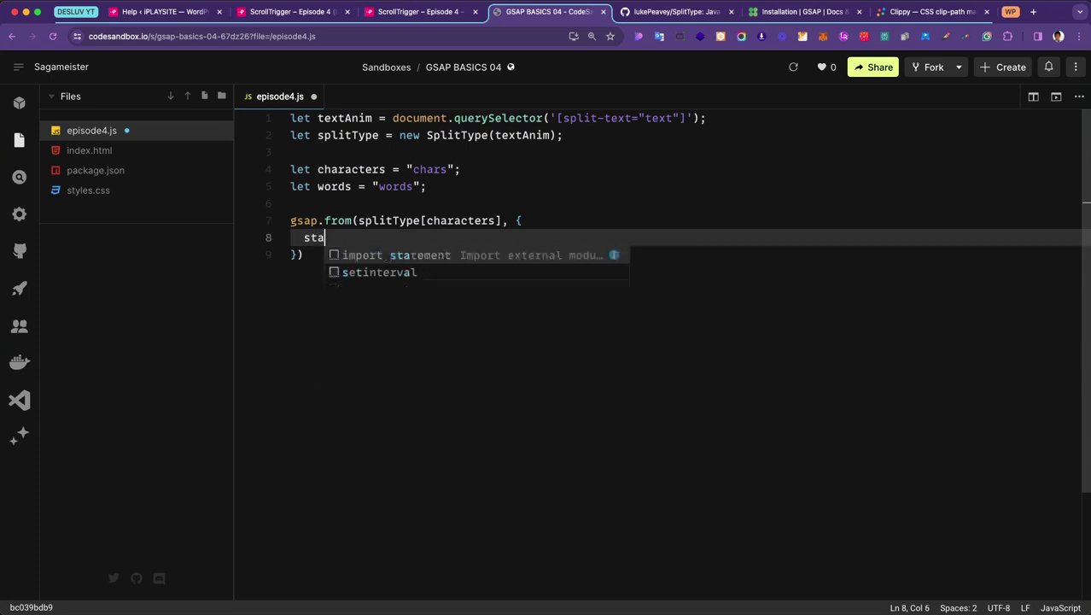
text(gger:)
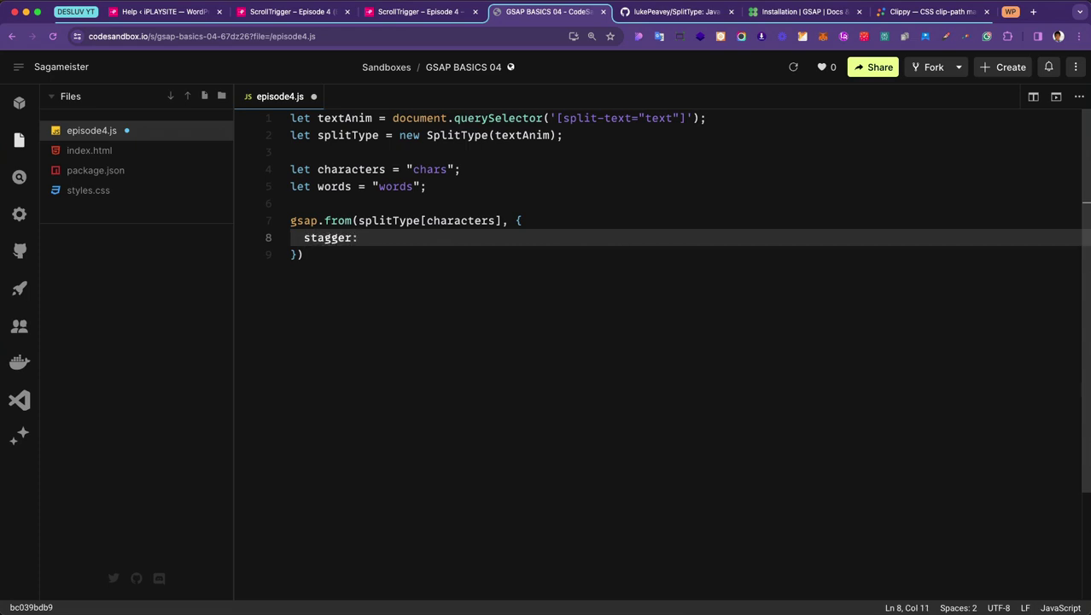
text( {)
text(amou)
text(nt: 0.5, fro)
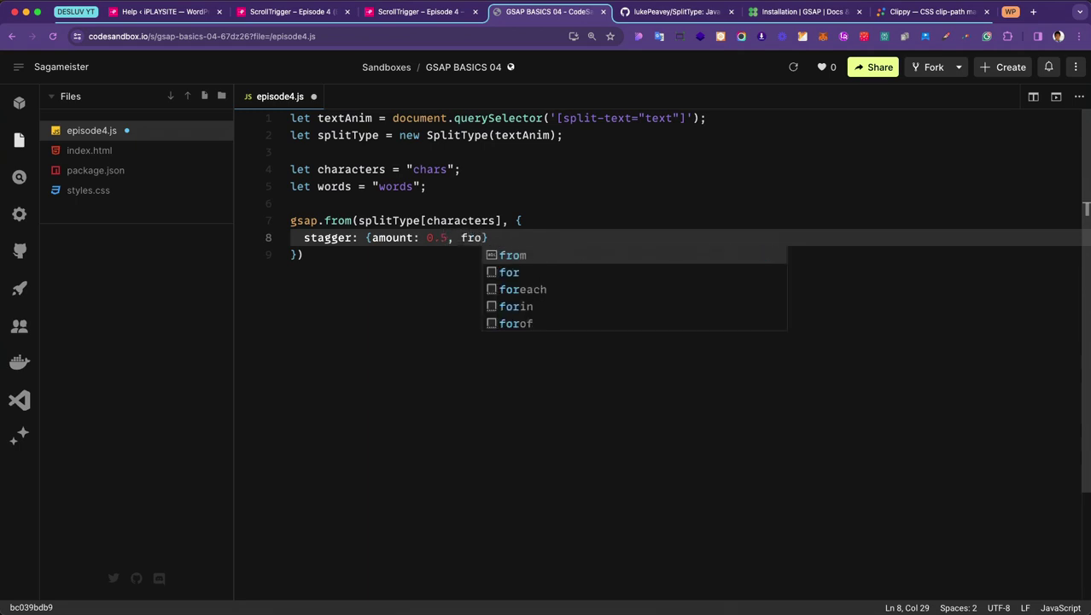
text(m:"center)
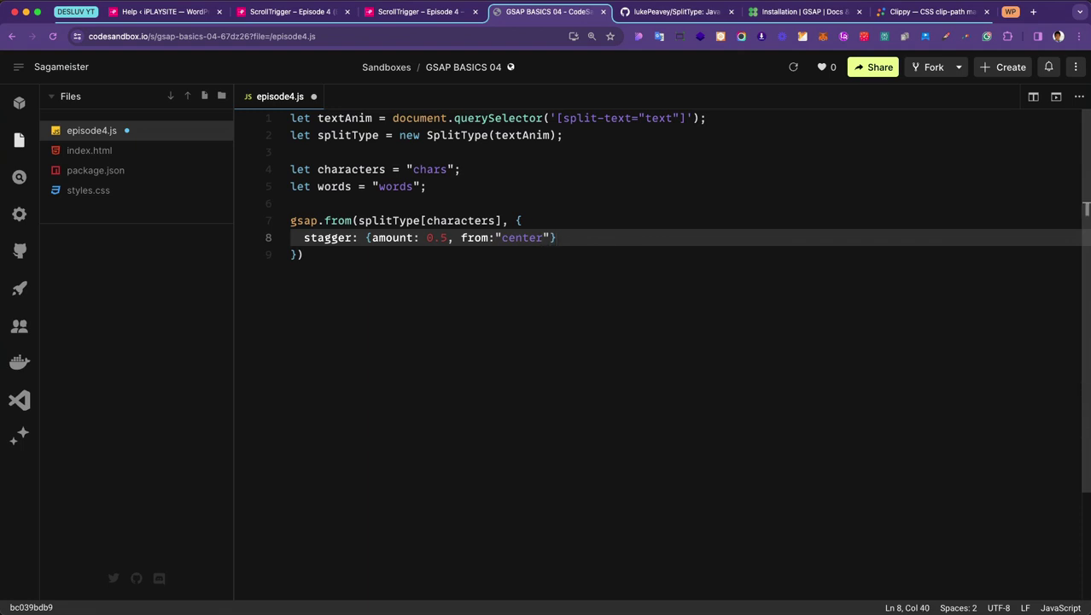
key(Return)
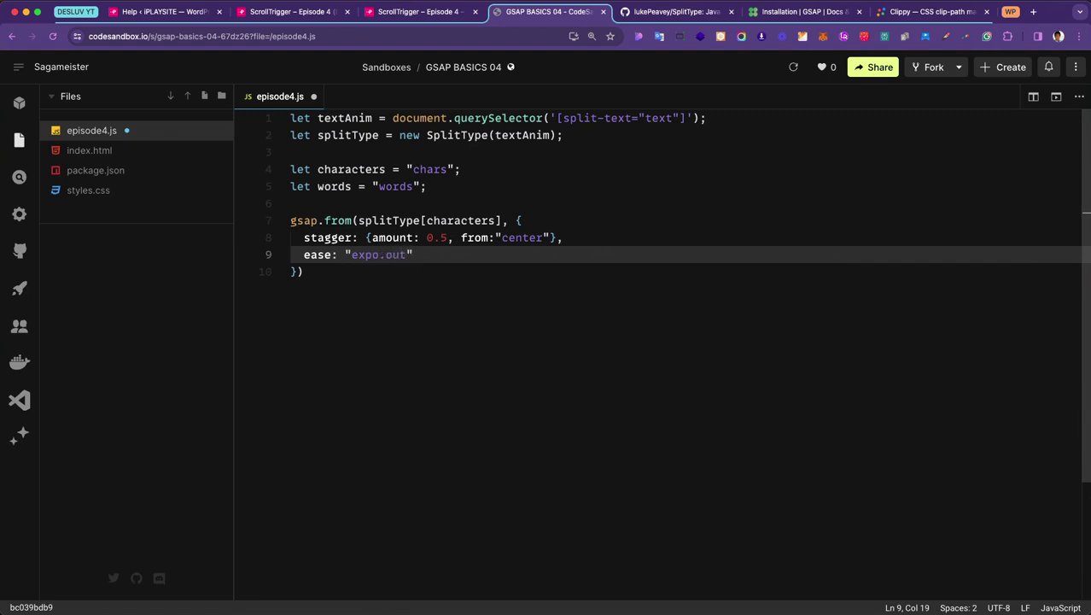
key(Return)
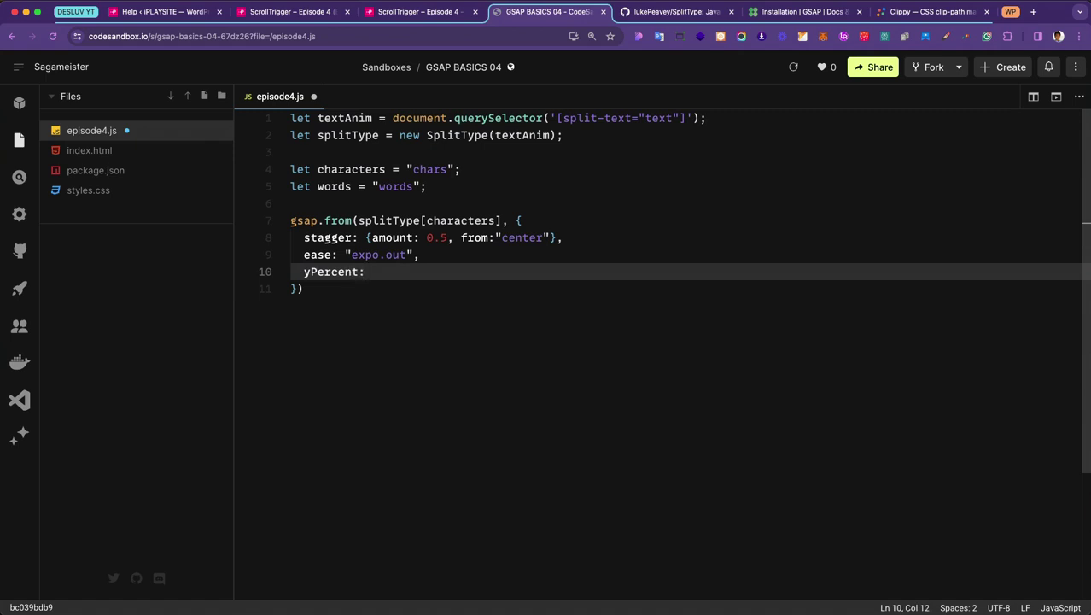
key(super+s)
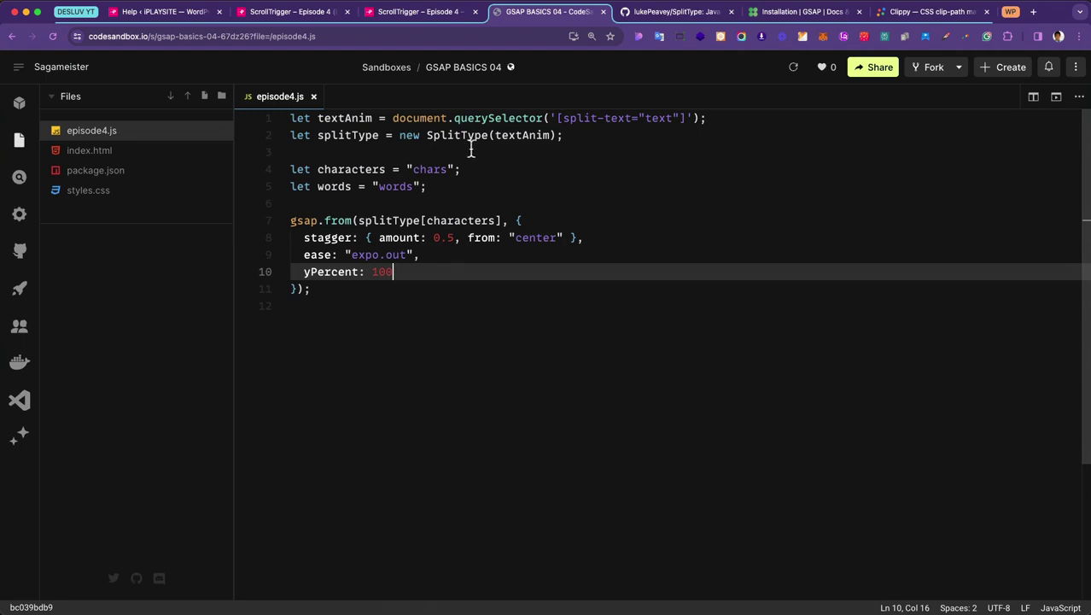
Step: Change the tween target to splitType[words] and preview the word-by-word animation
click(420, 12)
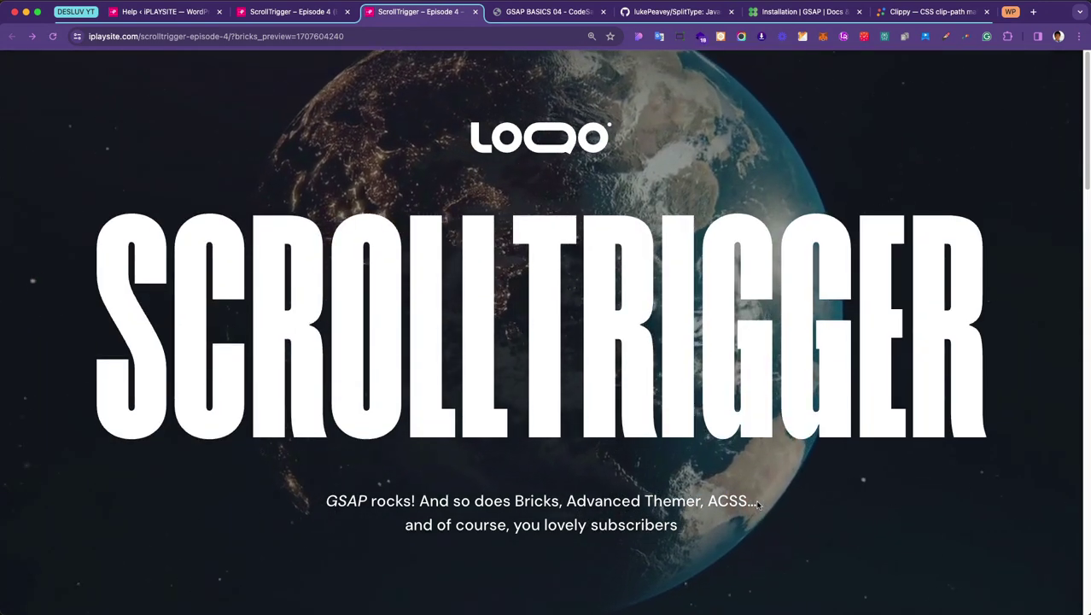
click(547, 12)
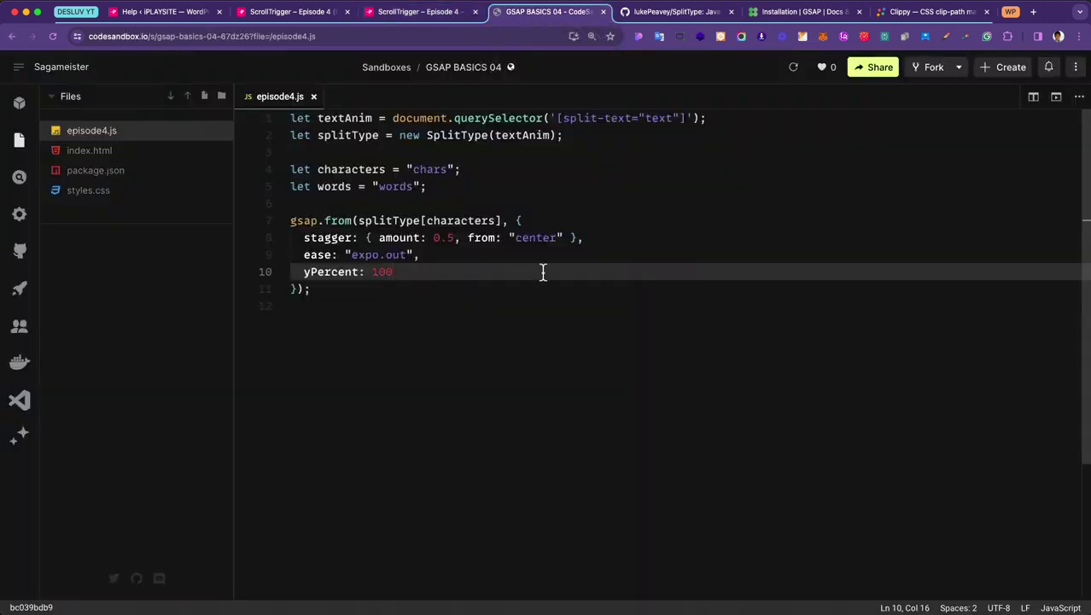
double_click(395, 187)
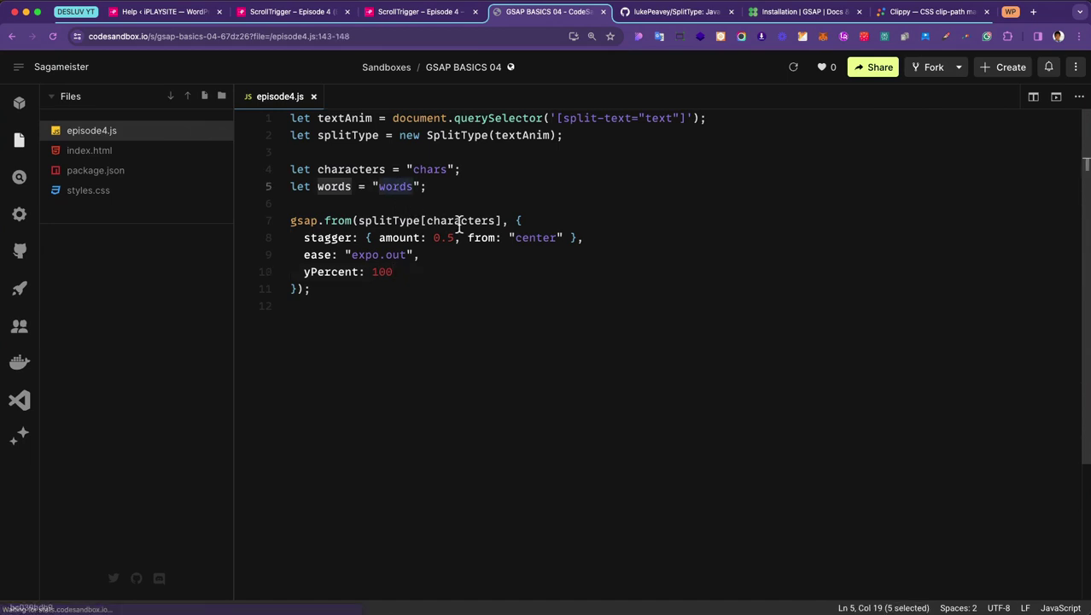
double_click(334, 186)
key(cmd+c)
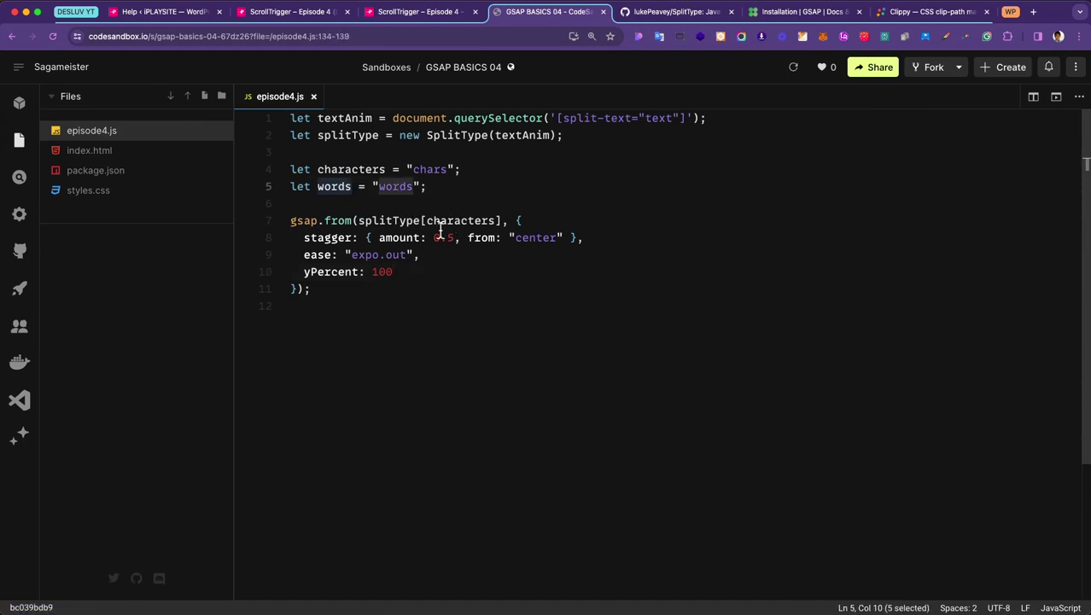
double_click(461, 220)
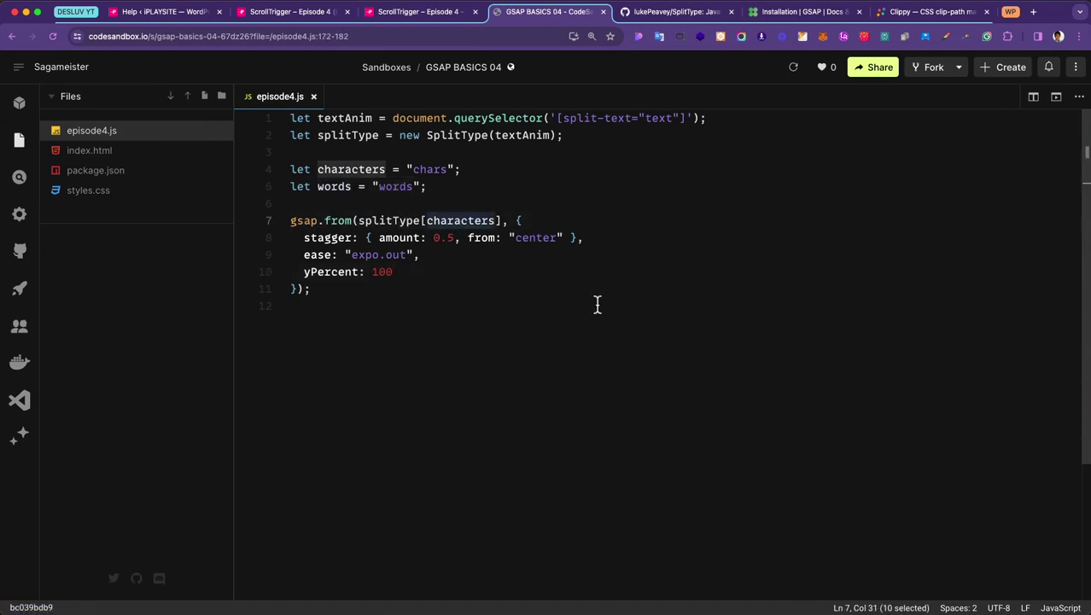
key(cmd+v)
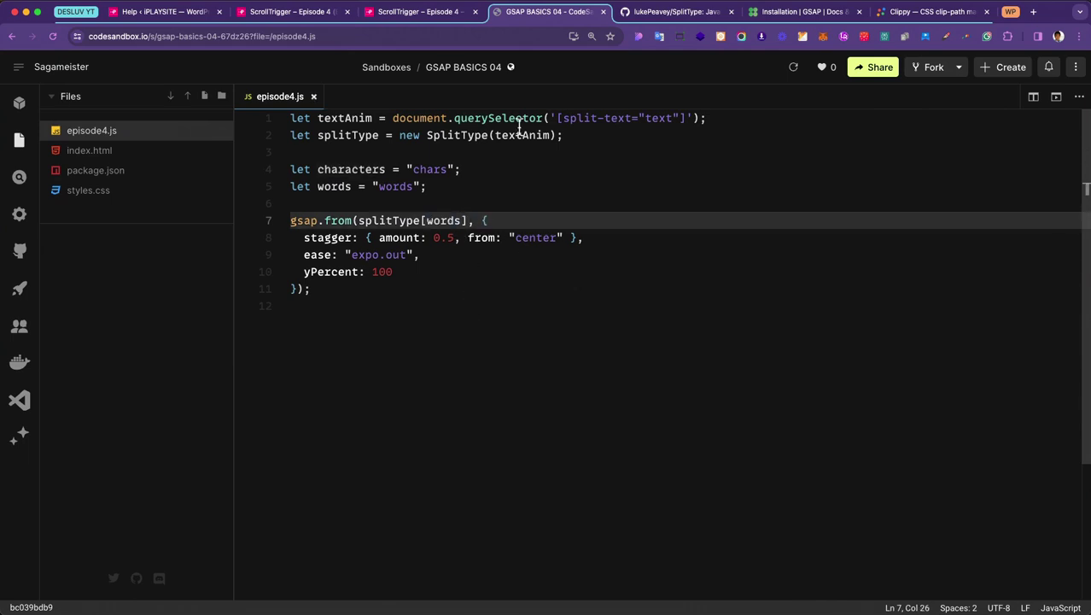
key(cmd+alt+Left)
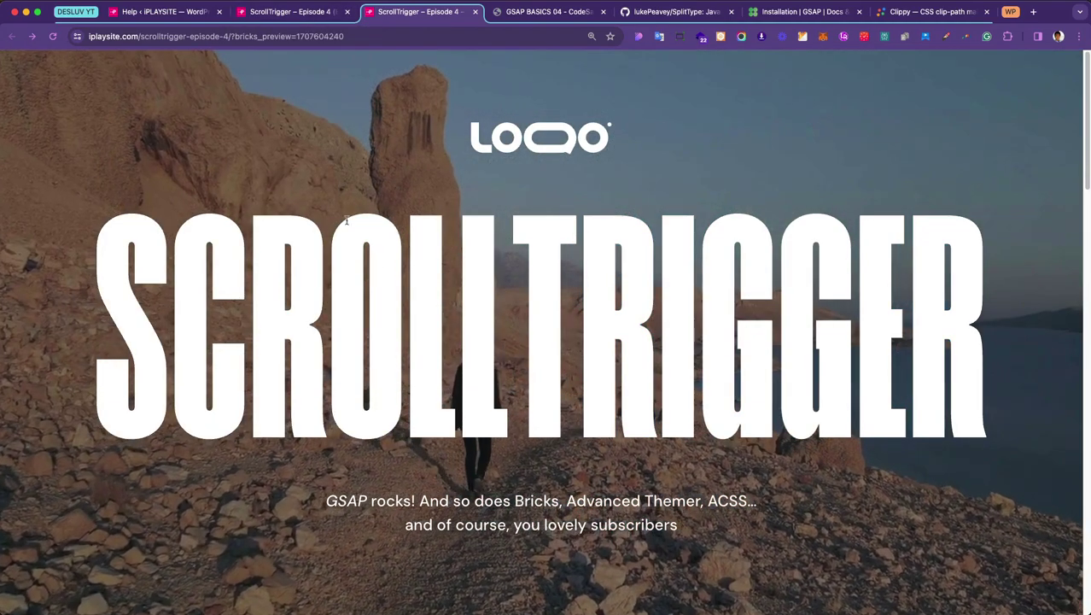
Step: Restore the tween target to splitType[characters]
click(529, 12)
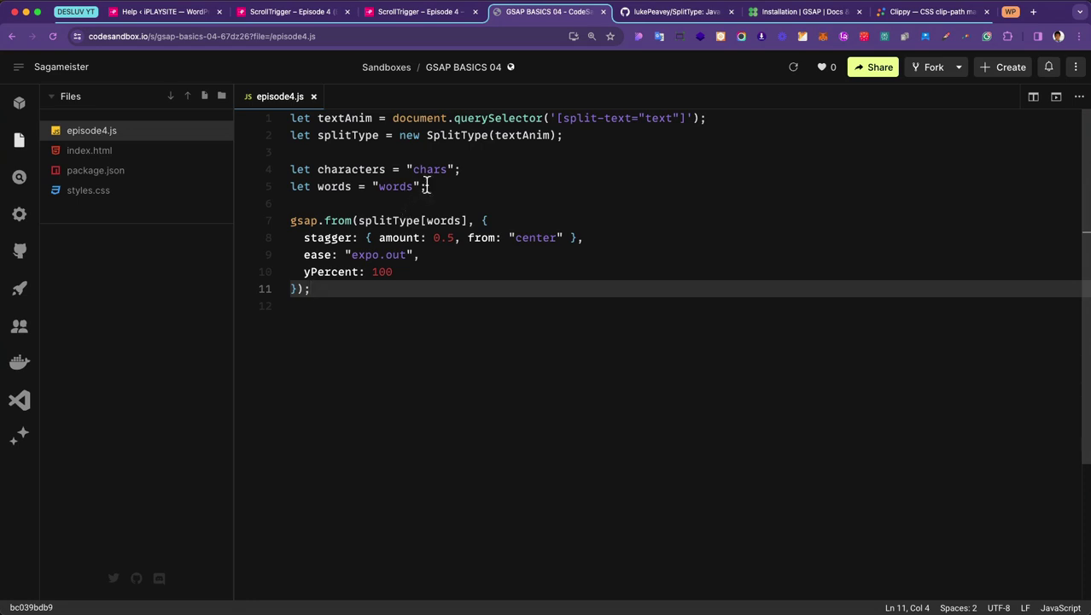
double_click(359, 170)
key(super+c)
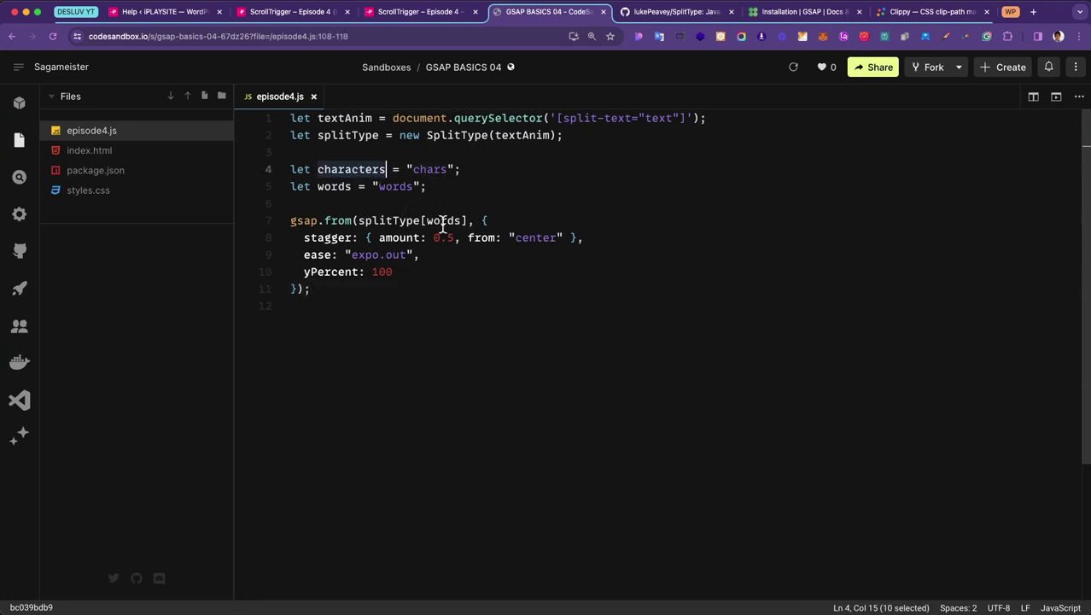
double_click(443, 222)
key(super+v)
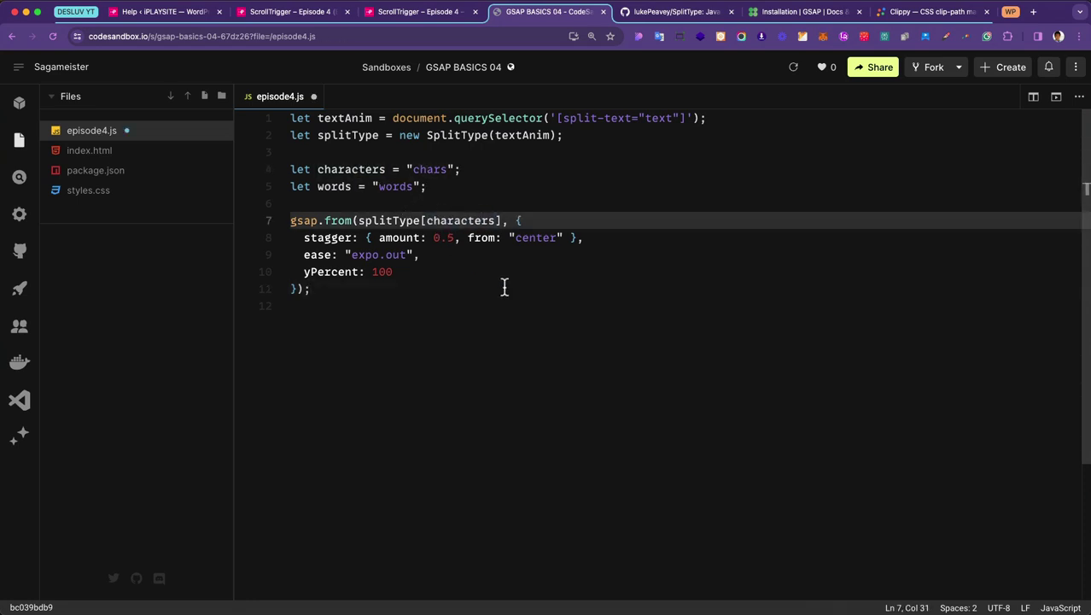
click(420, 12)
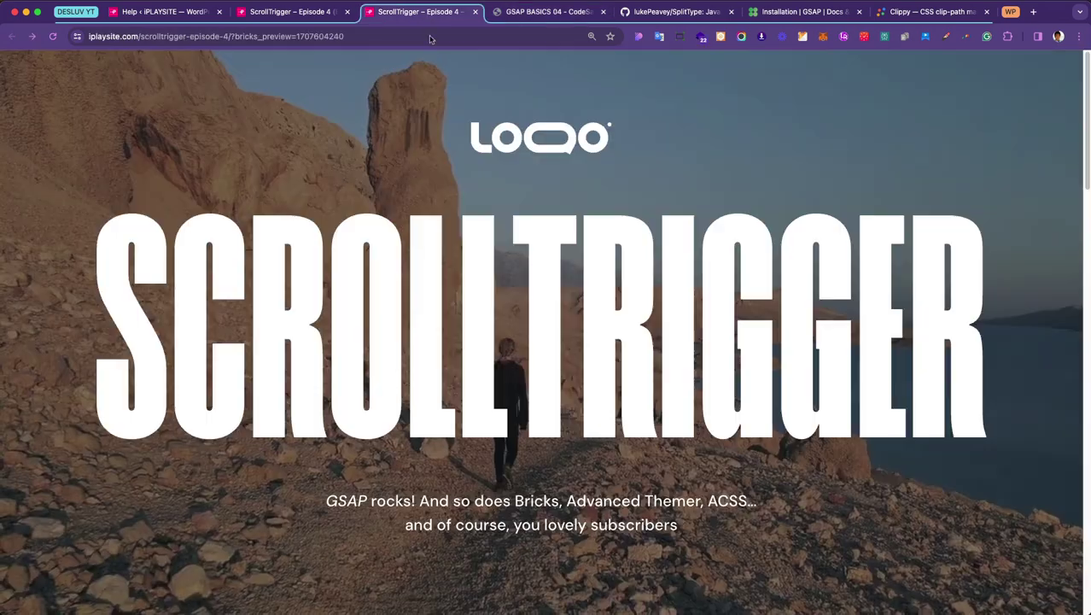
Step: Reload the ScrollTrigger Episode 4 page twice to replay the letters' rise-in, then open DevTools
key(super+r)
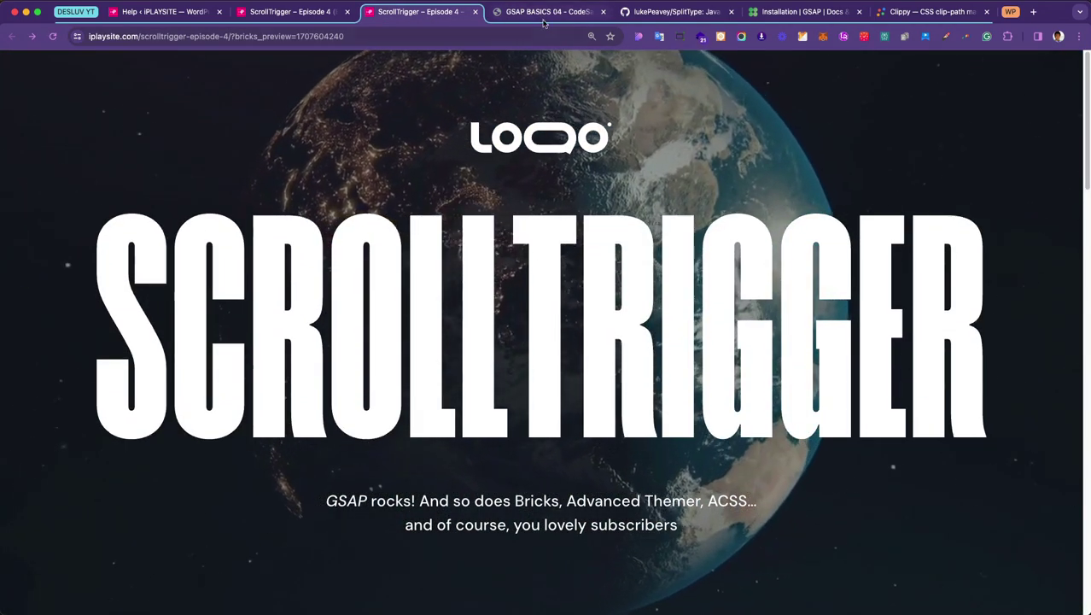
click(543, 17)
click(420, 12)
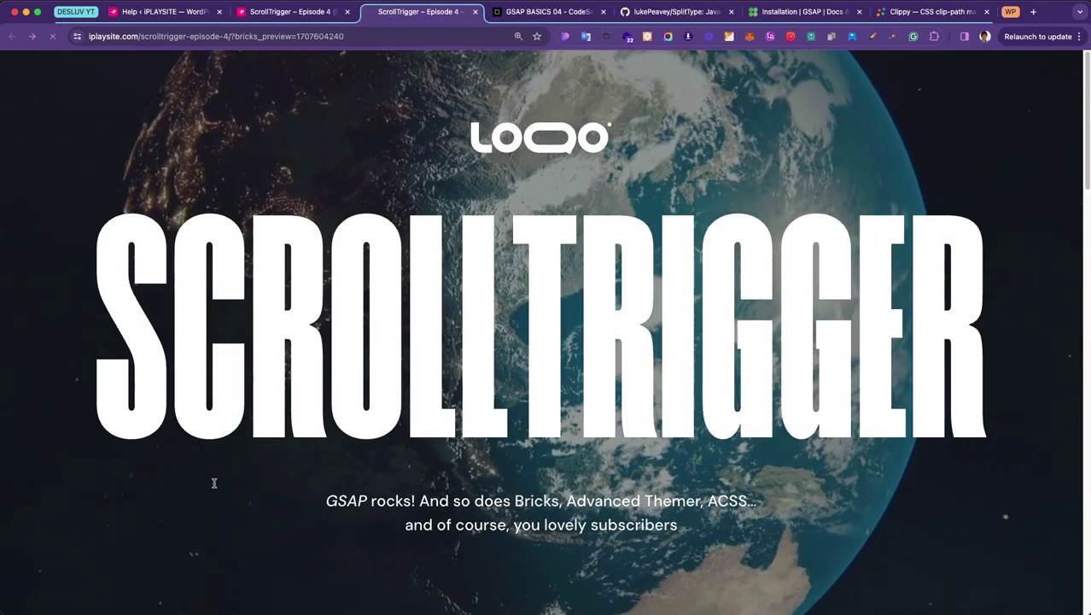
key(super+r)
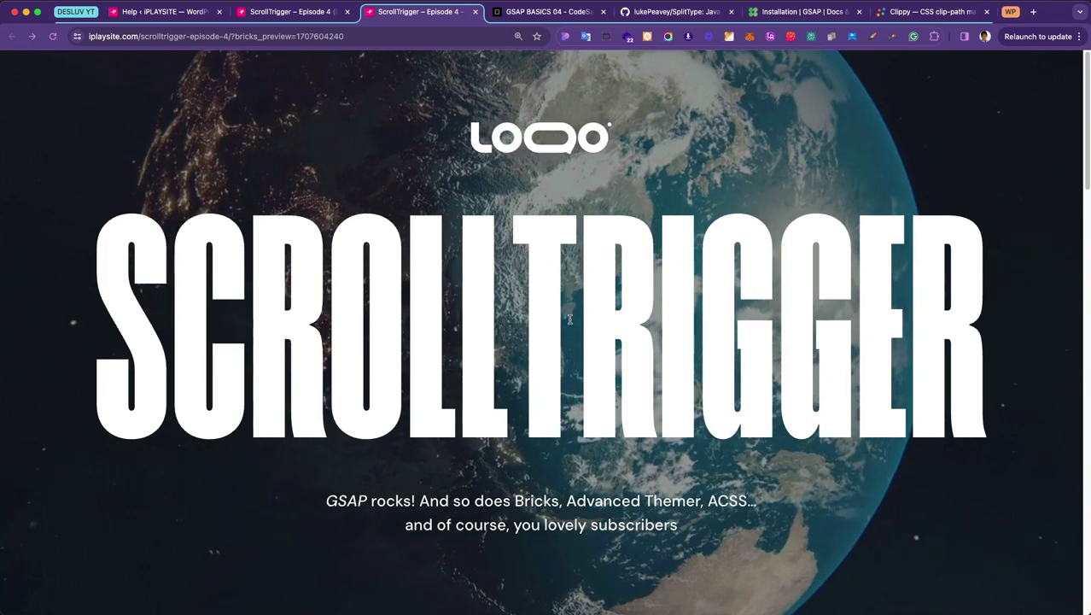
key(super+alt+i)
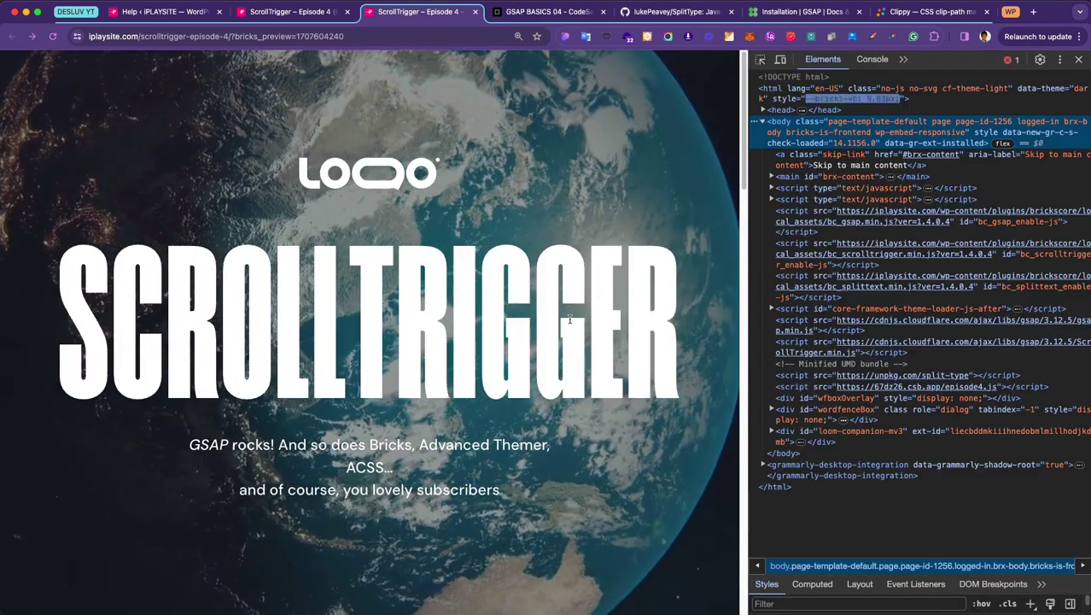
Step: In the Network panel, set Fast 3G throttling and reload the page
click(903, 59)
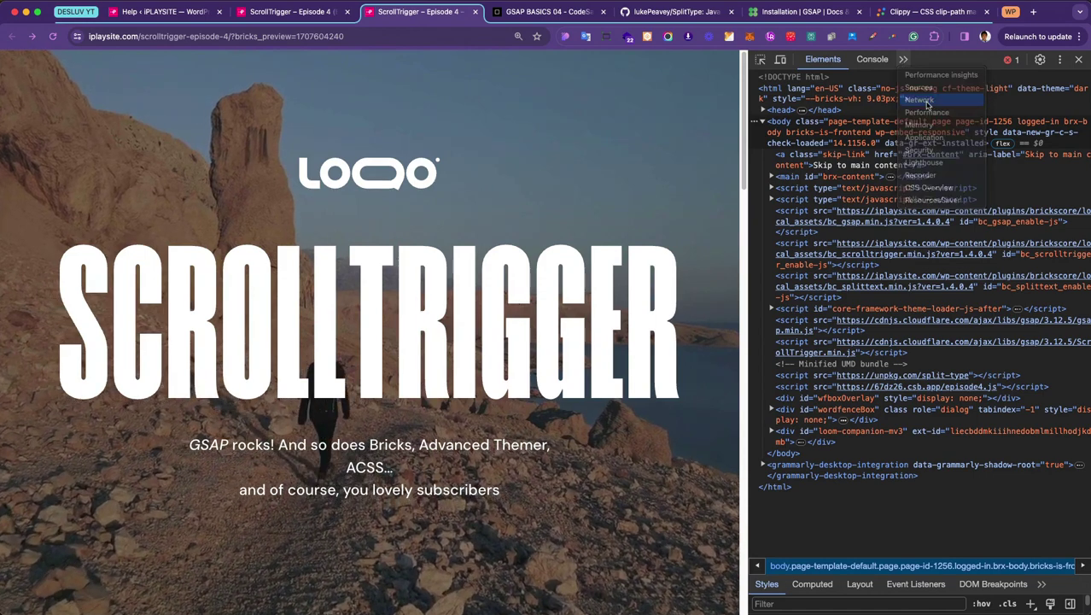
click(920, 100)
click(784, 97)
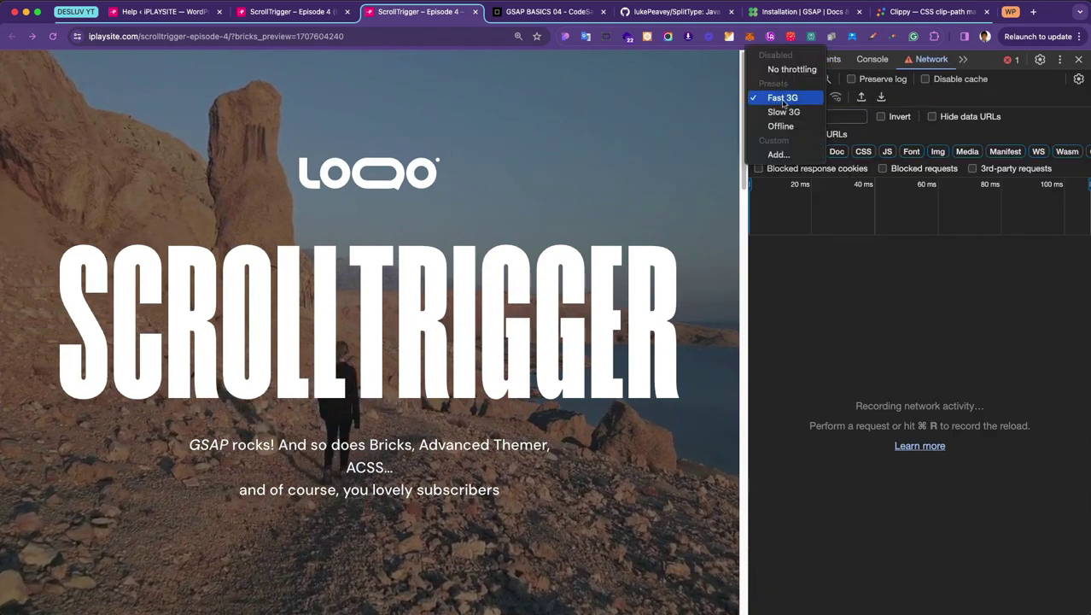
click(789, 102)
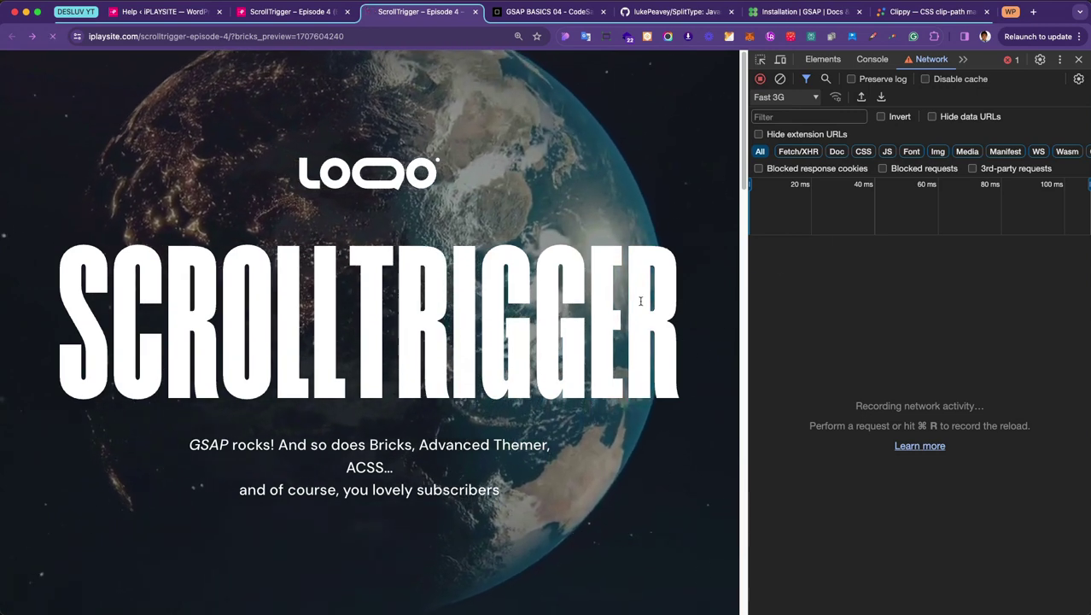
key(super+r)
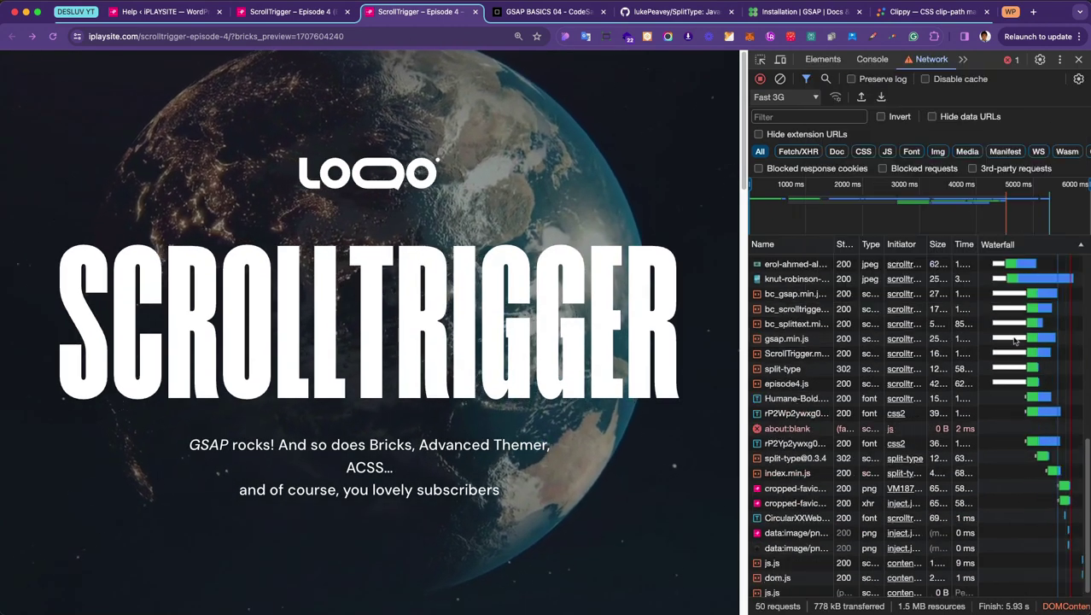
Step: Read the GSAP and SplitType script timings in the waterfall and Initiator columns
mouse_move(1015, 339)
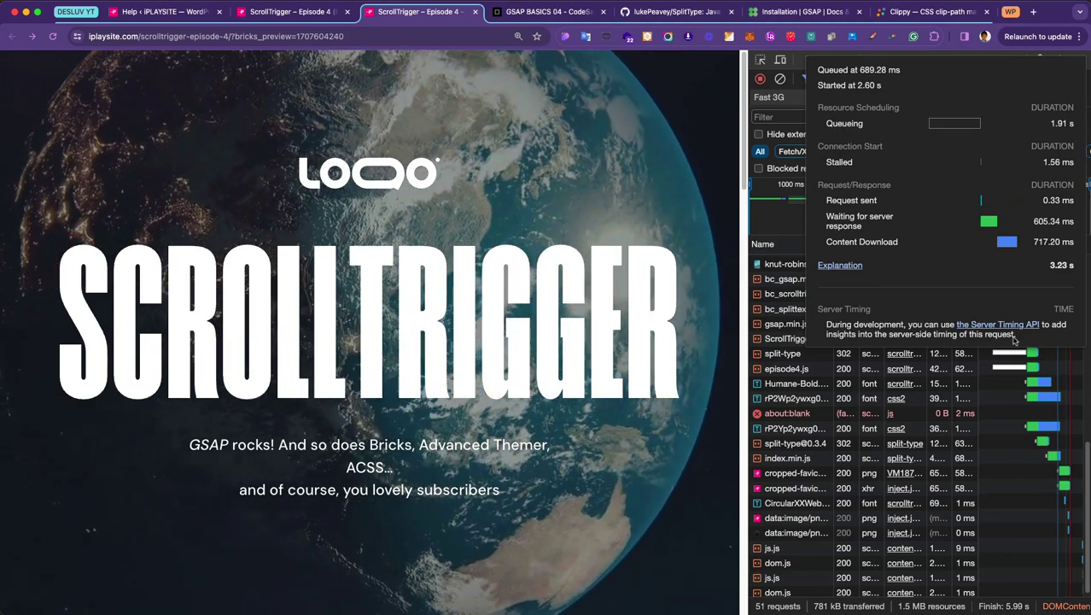
mouse_move(901, 427)
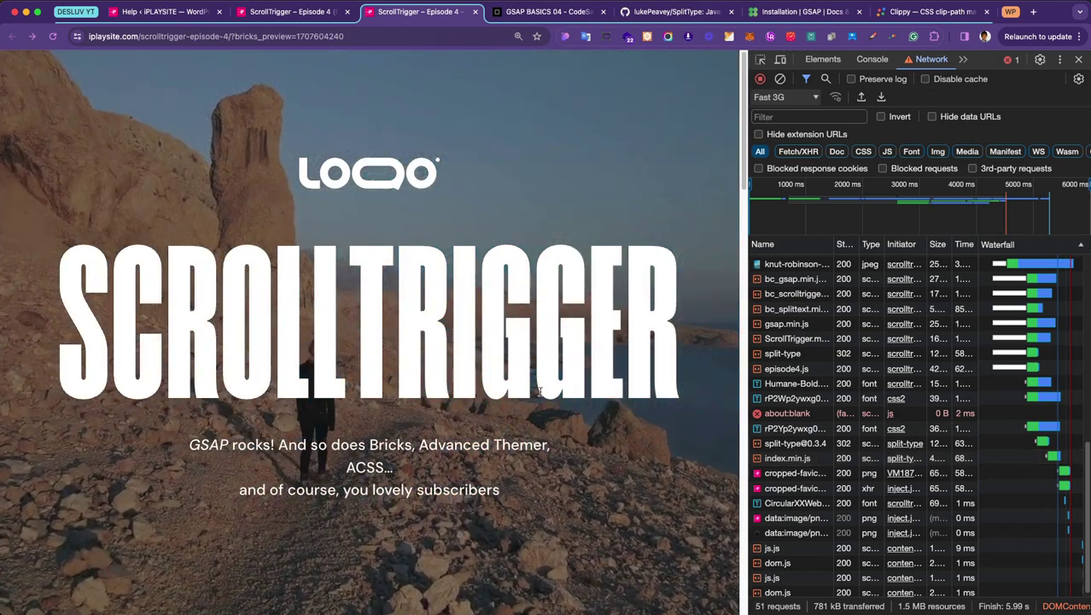
key(ctrl+shift+Tab)
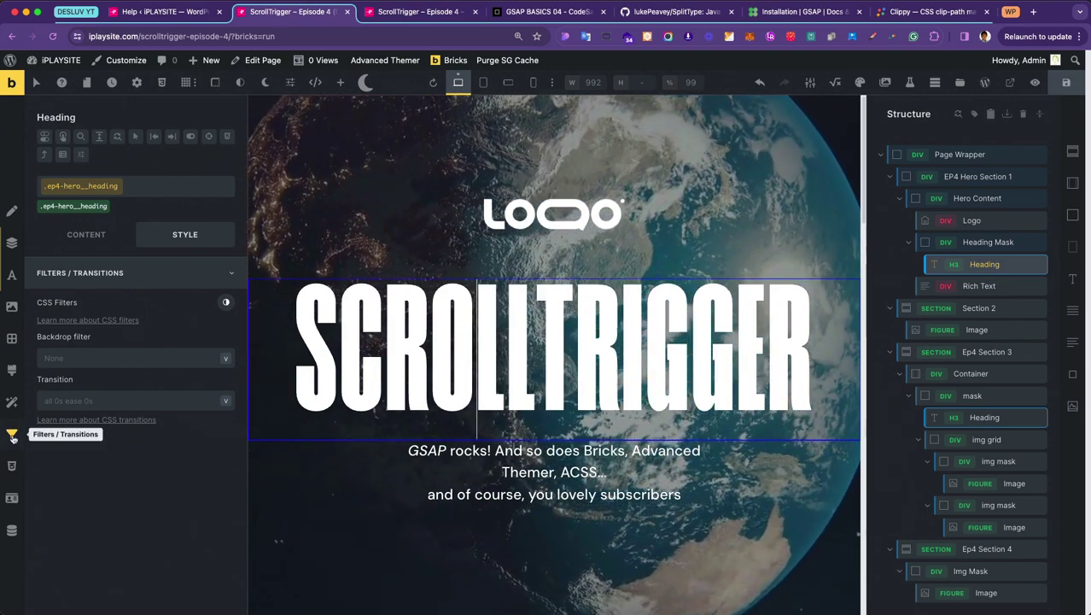
Step: Set the SCROLLTRIGGER heading's CSS Opacity filter slider to 0 so the heading is hidden
click(226, 302)
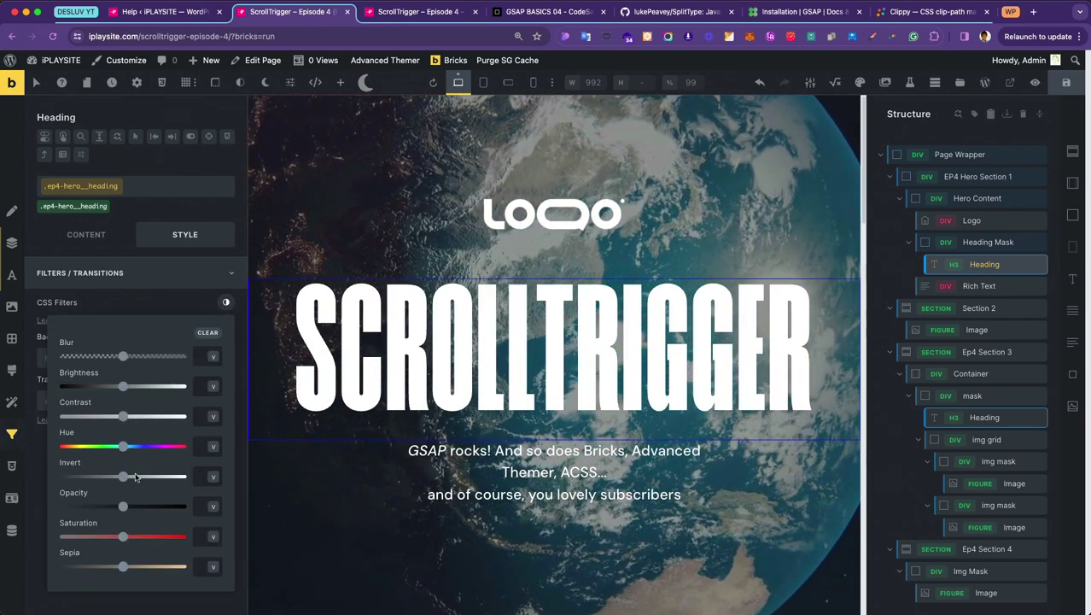
drag(123, 506, 63, 506)
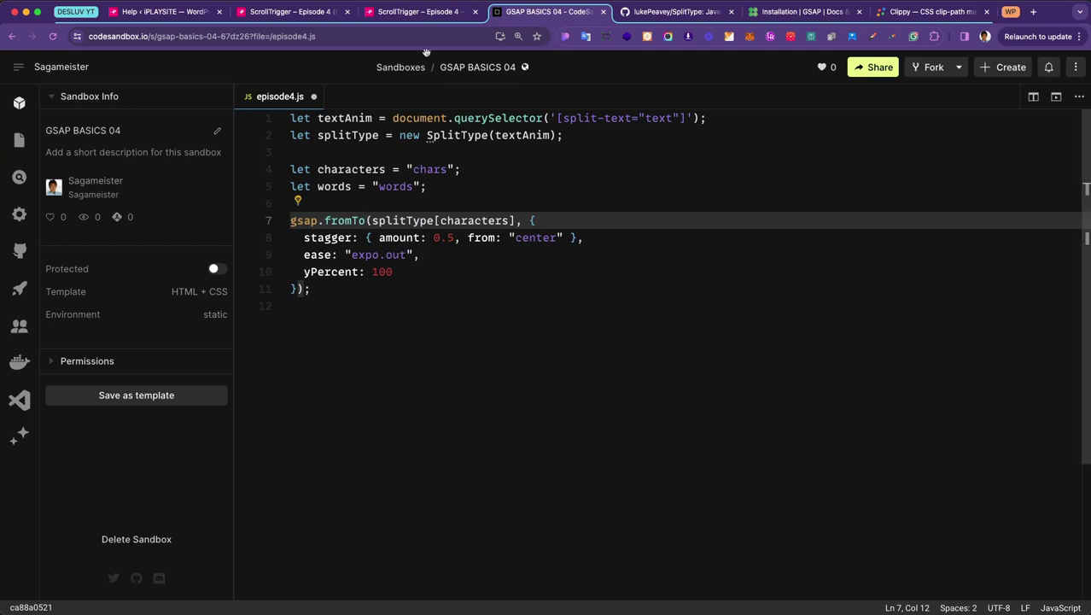
Step: Switch back to the ScrollTrigger – Episode 4 (Builder) browser tab
click(292, 12)
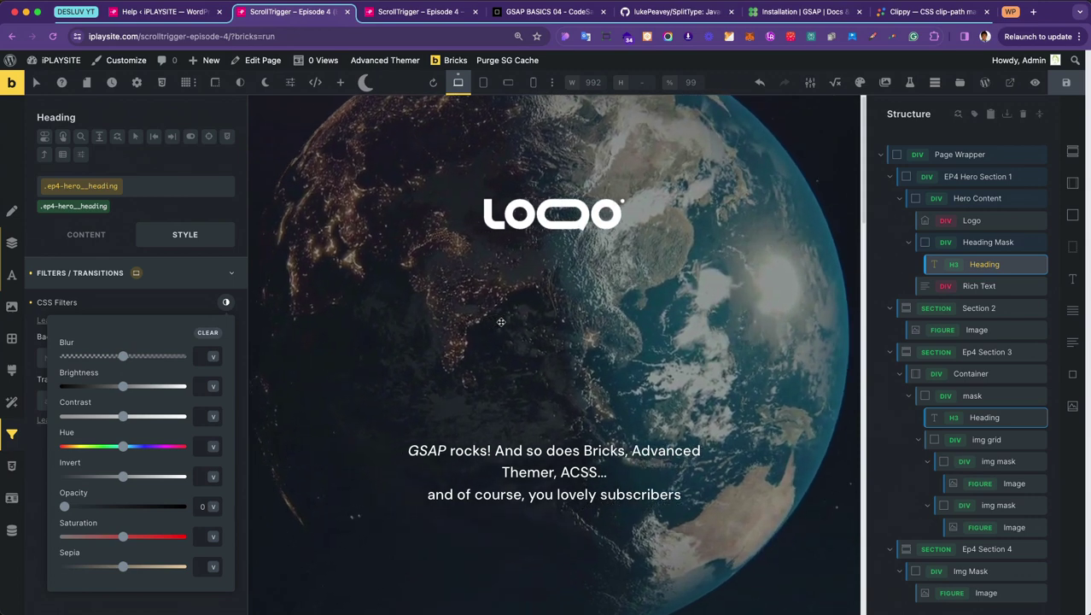
Step: Reset the heading's CSS filters and expand its split-text attribute showing the value text
click(226, 303)
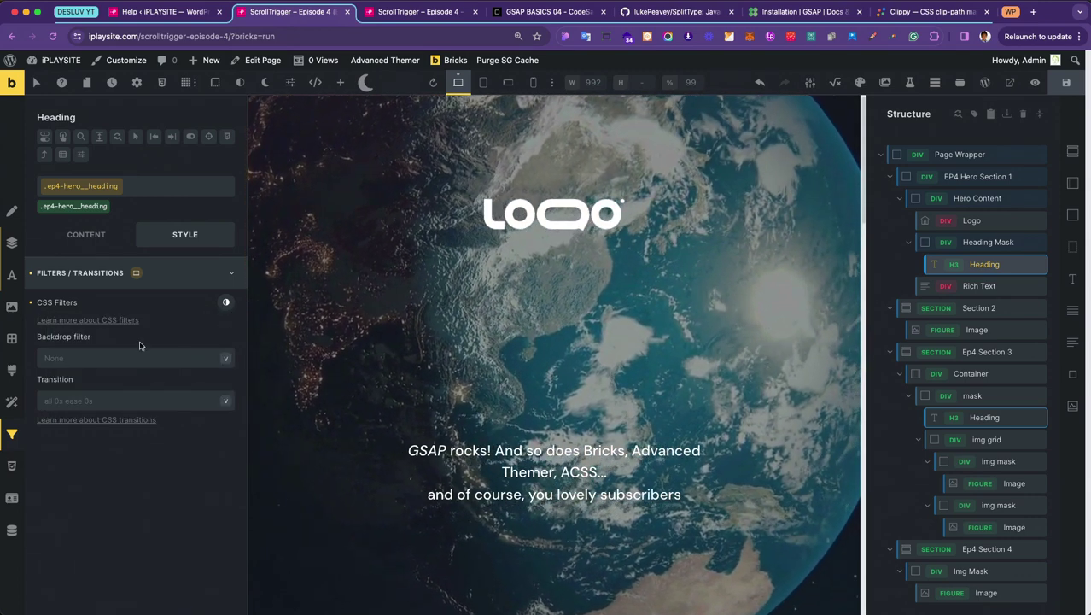
click(31, 304)
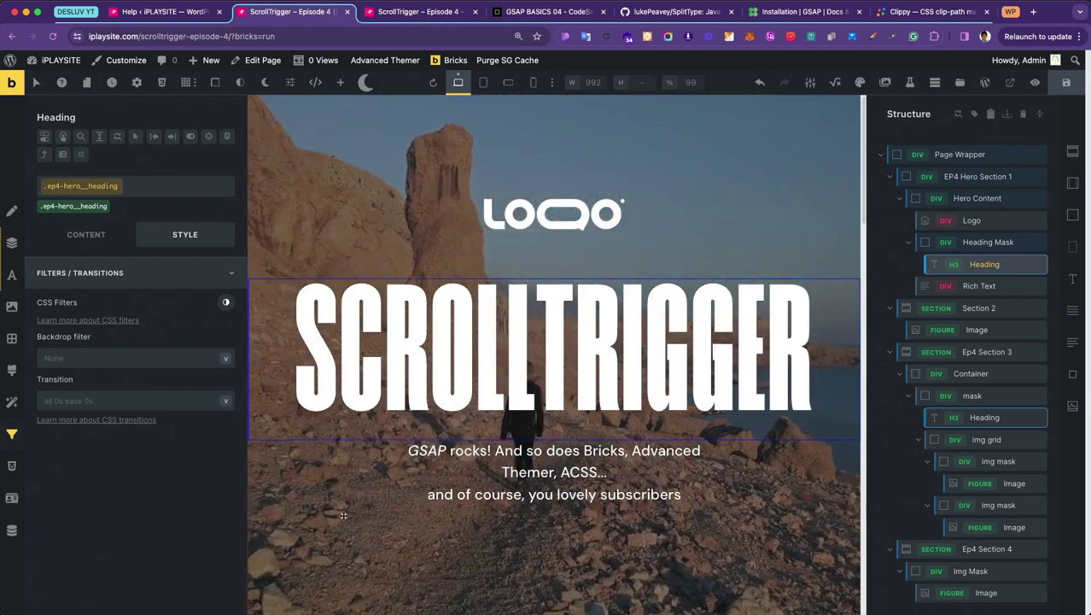
click(12, 530)
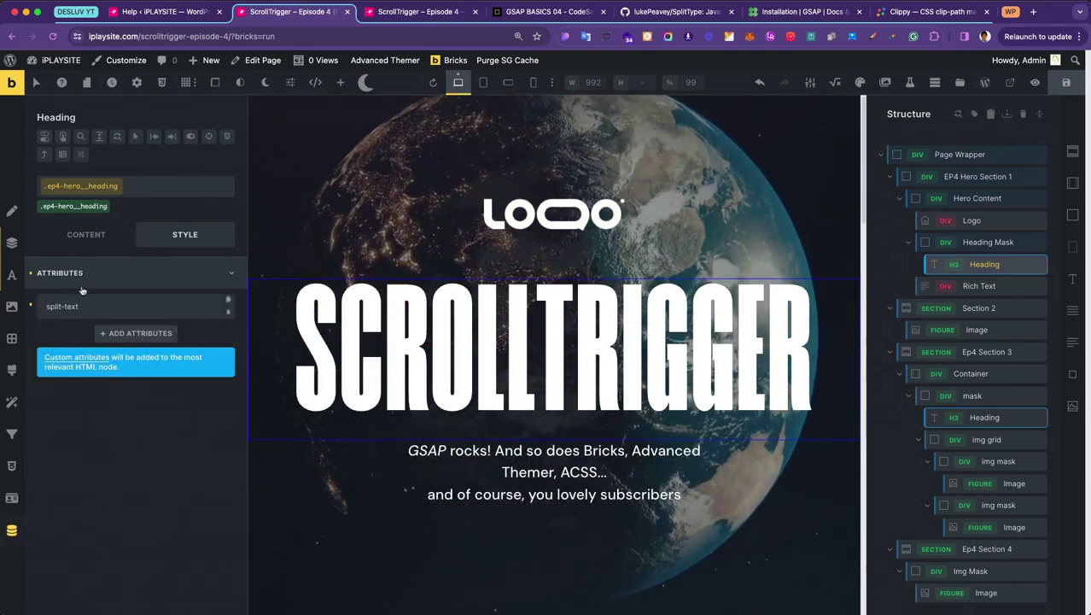
click(88, 312)
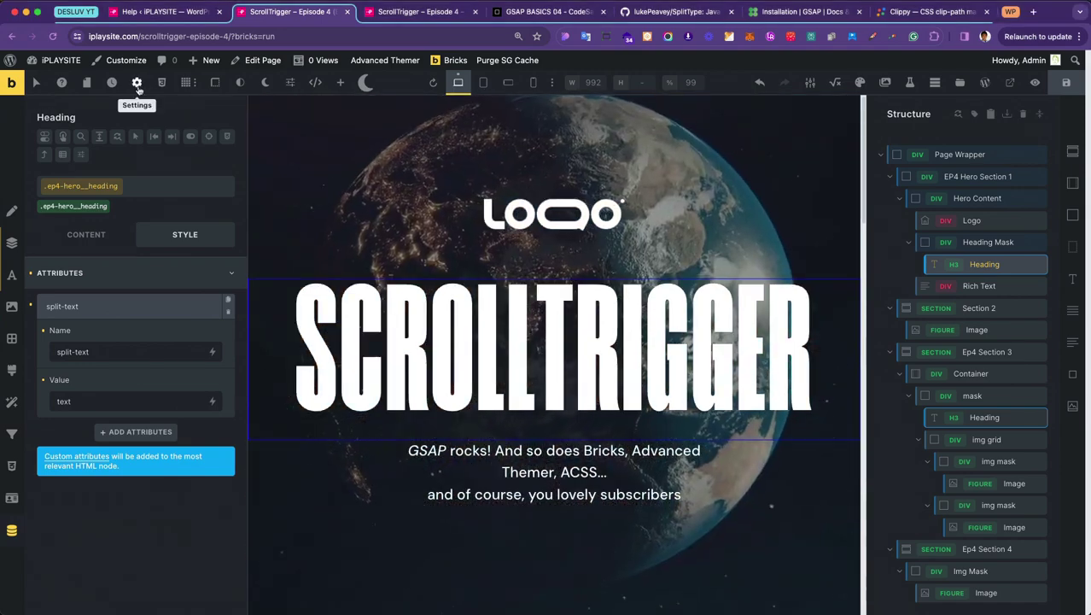
Step: Review the footer scripts under Page Settings > Custom Code, then bring up the Advanced CSS editor
click(137, 82)
click(122, 180)
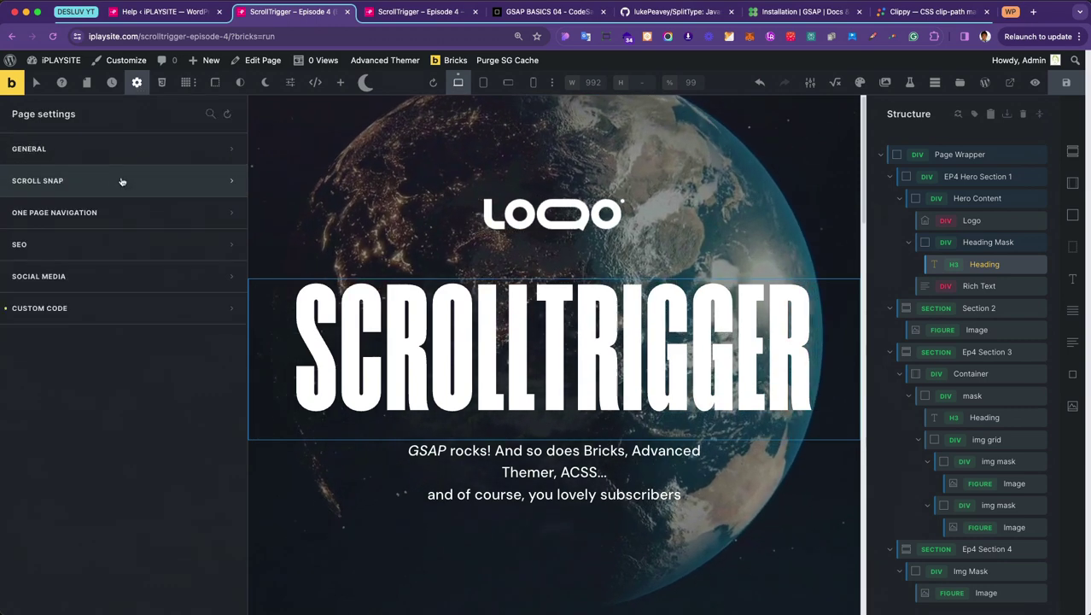
click(102, 307)
click(226, 353)
scroll(177, 452, down, 5)
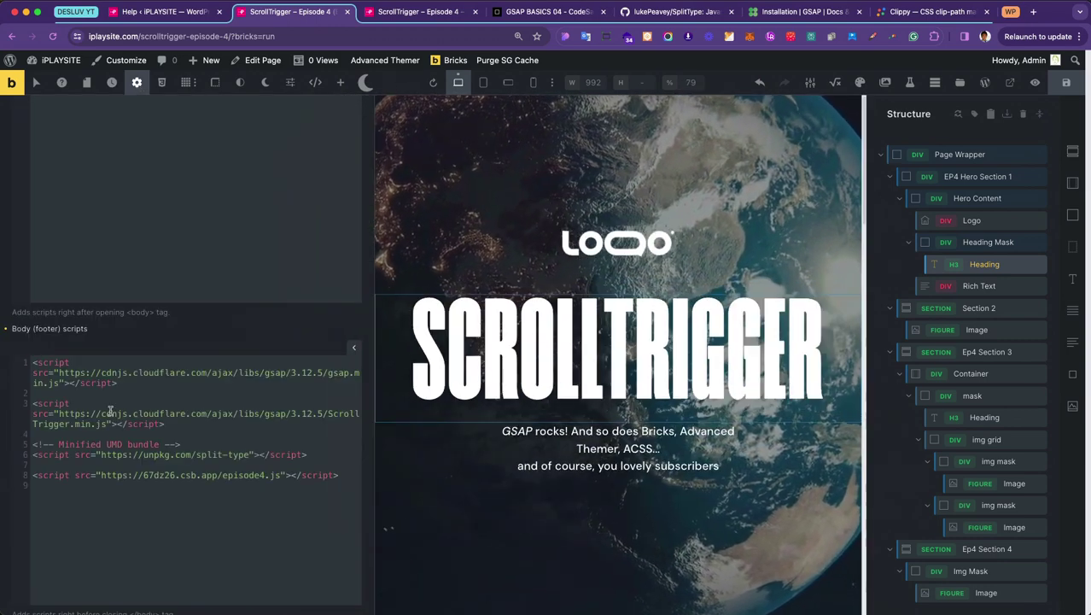
scroll(177, 452, up, 8)
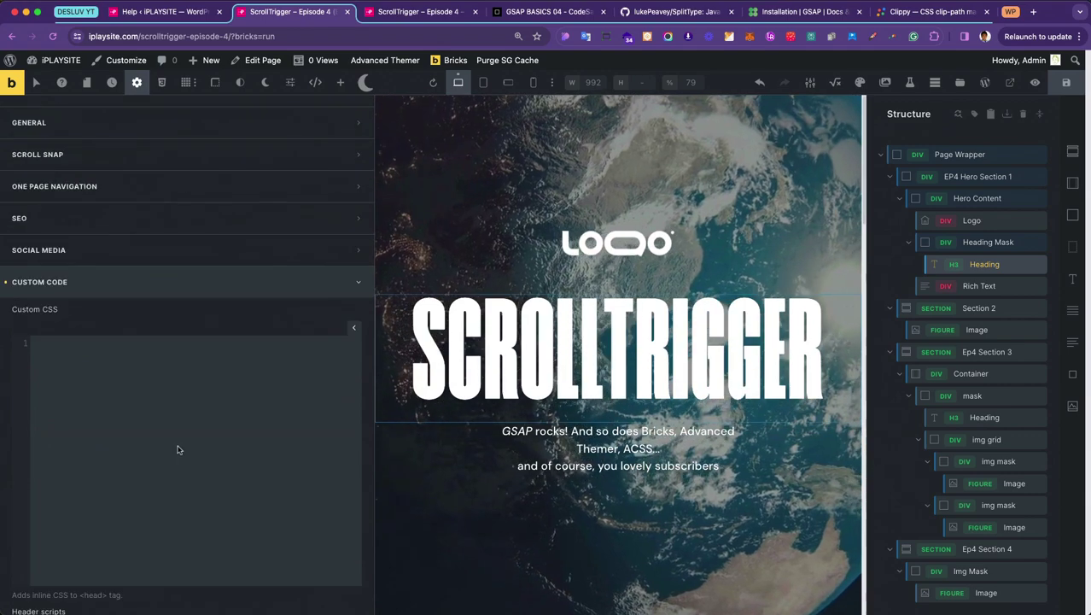
scroll(177, 450, down, 6)
scroll(178, 450, up, 6)
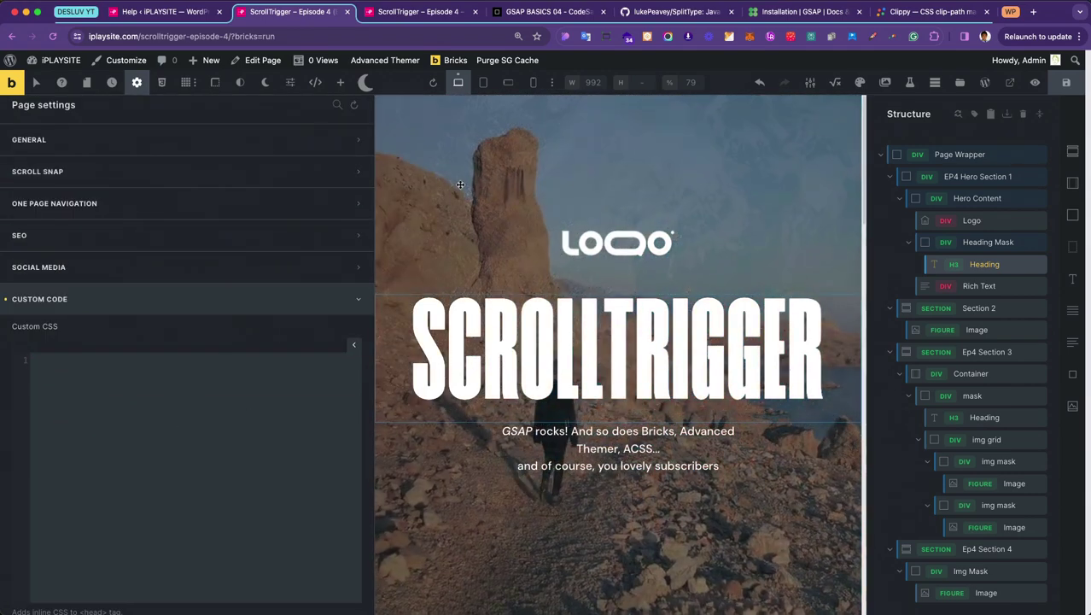
click(315, 82)
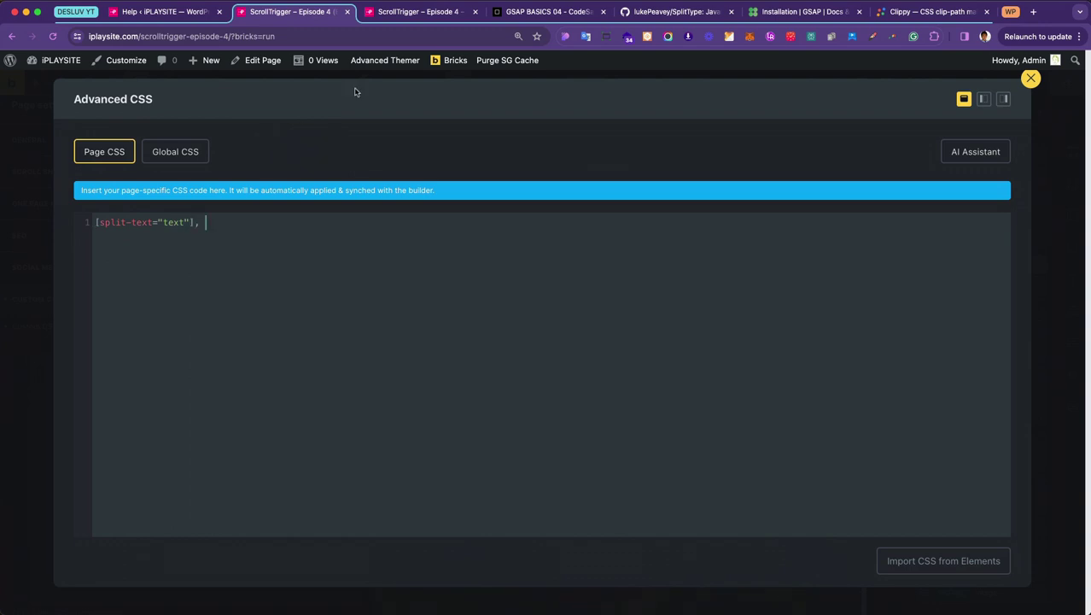
Step: Switch to the front-end ScrollTrigger – Episode 4 live preview tab
click(418, 15)
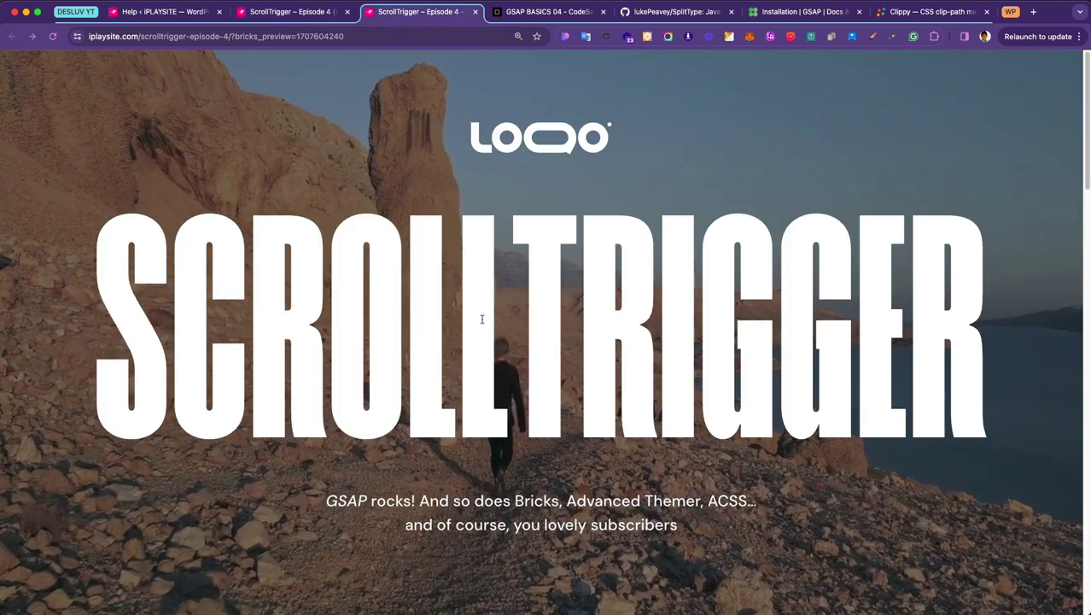
Step: Inspect a heading letter in DevTools to copy its char class, then return to Page CSS
key(super+shift+c)
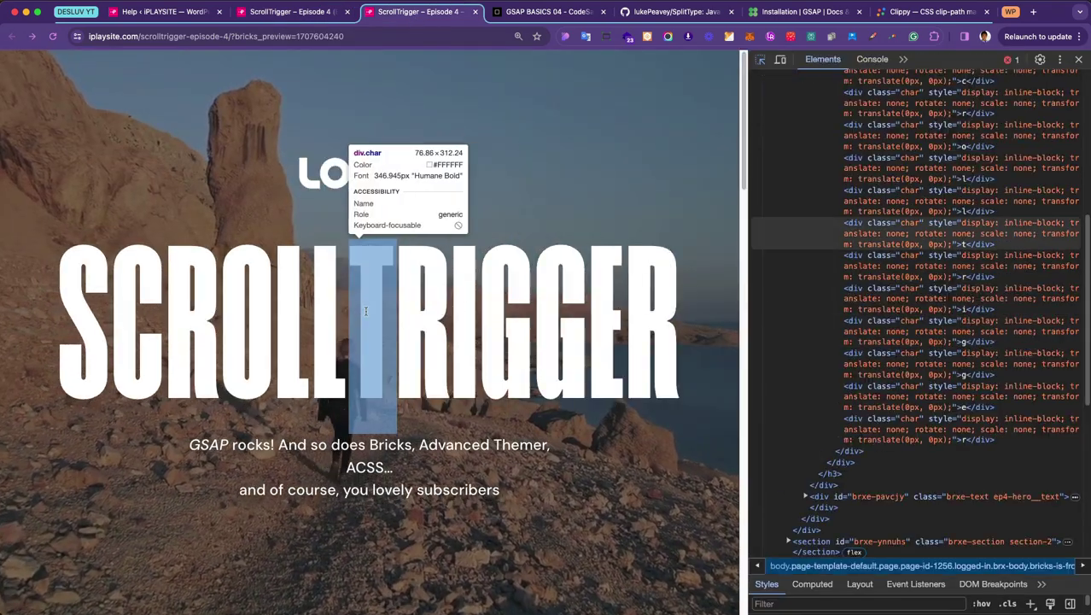
click(367, 311)
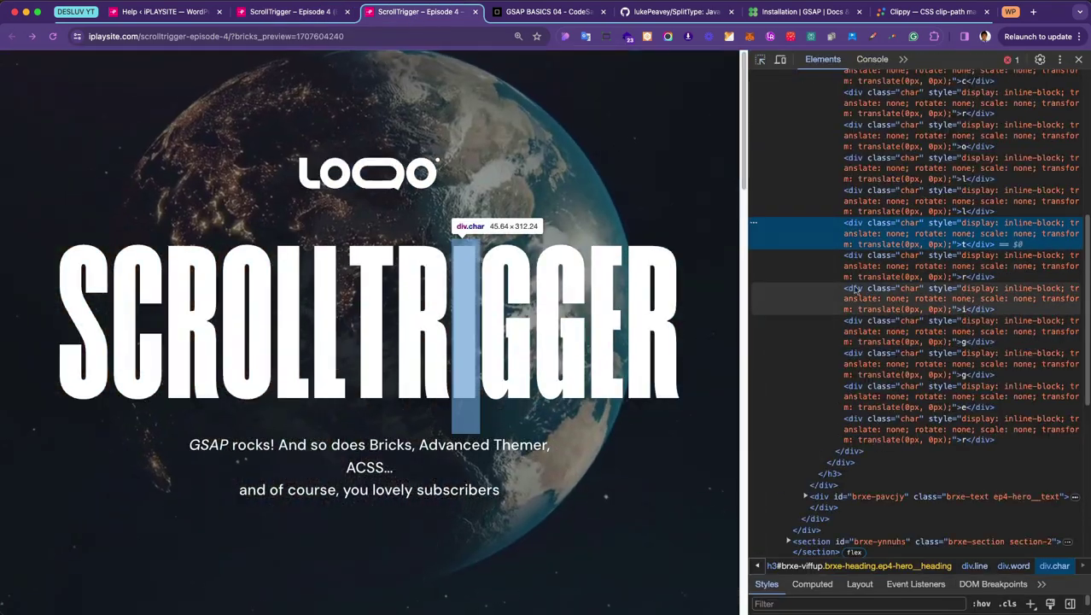
double_click(912, 225)
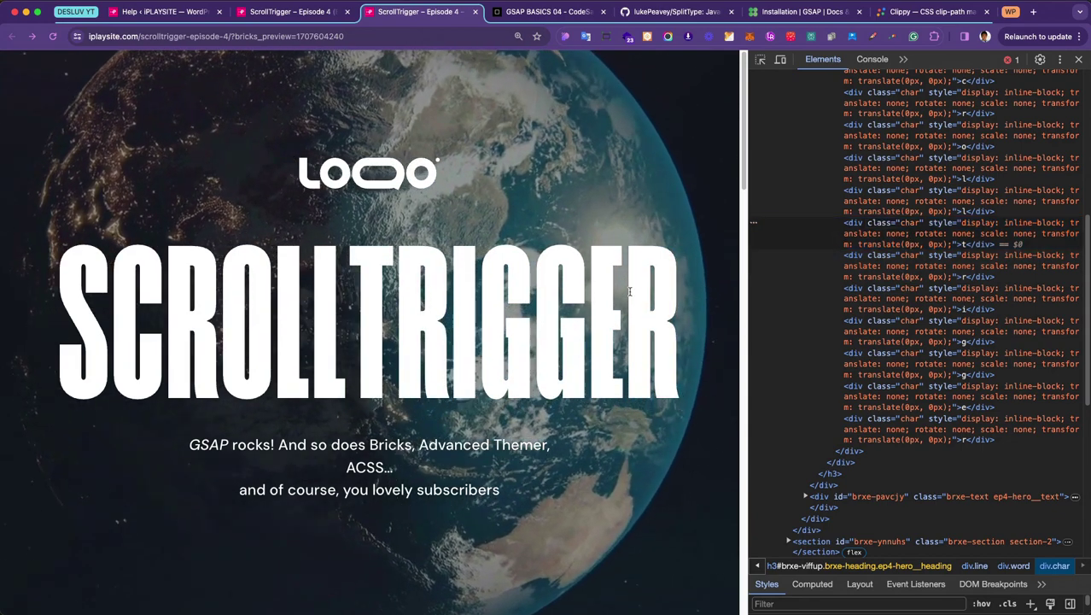
key(super+alt+i)
key(super+alt+Left)
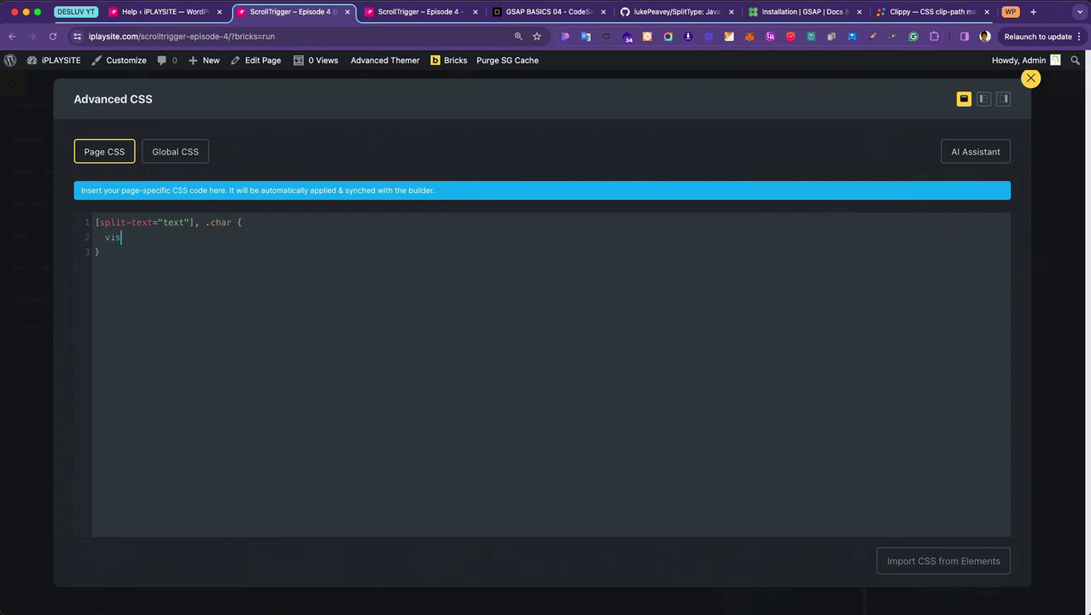
Step: Add visibility: hidden to the [split-text="text"], .char rule and close the Advanced CSS modal
text(ibility: hidden)
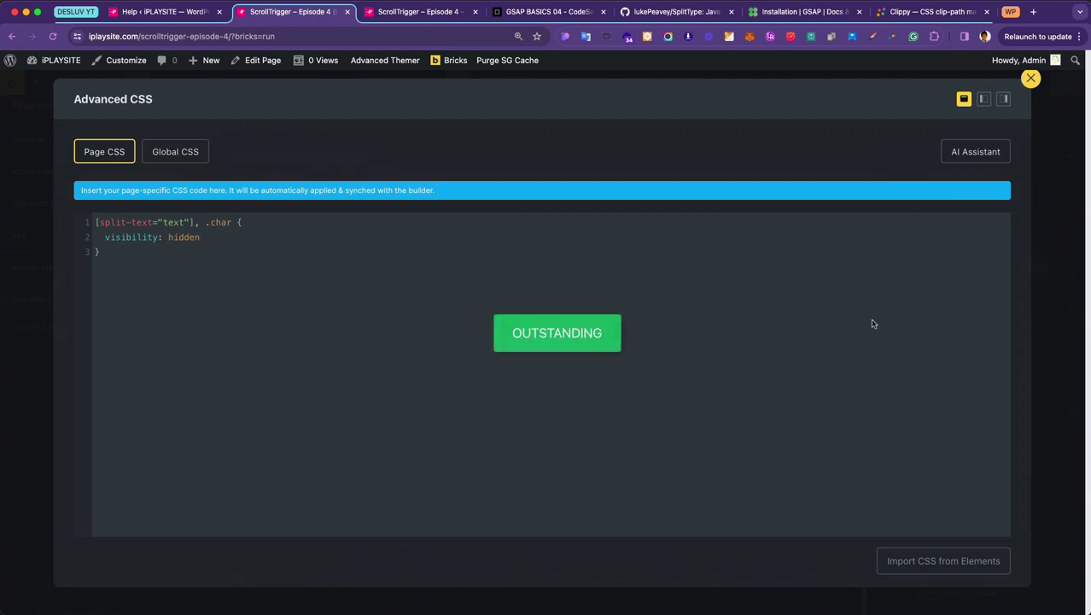
click(1031, 78)
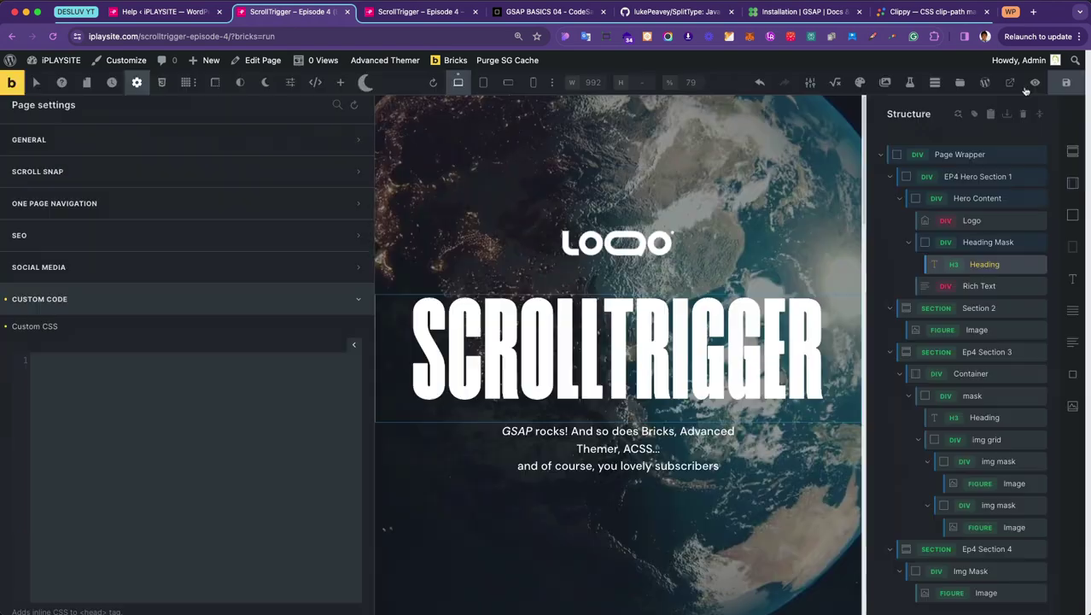
Step: Reload the live page to confirm the heading stays hidden, then switch to the CodeSandbox tab
click(567, 279)
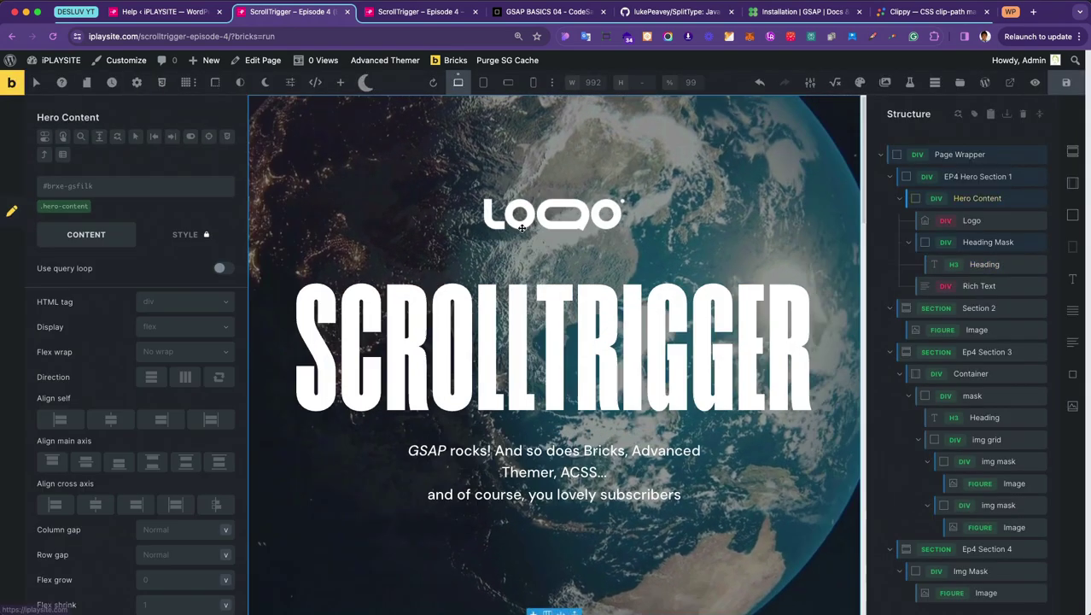
click(535, 375)
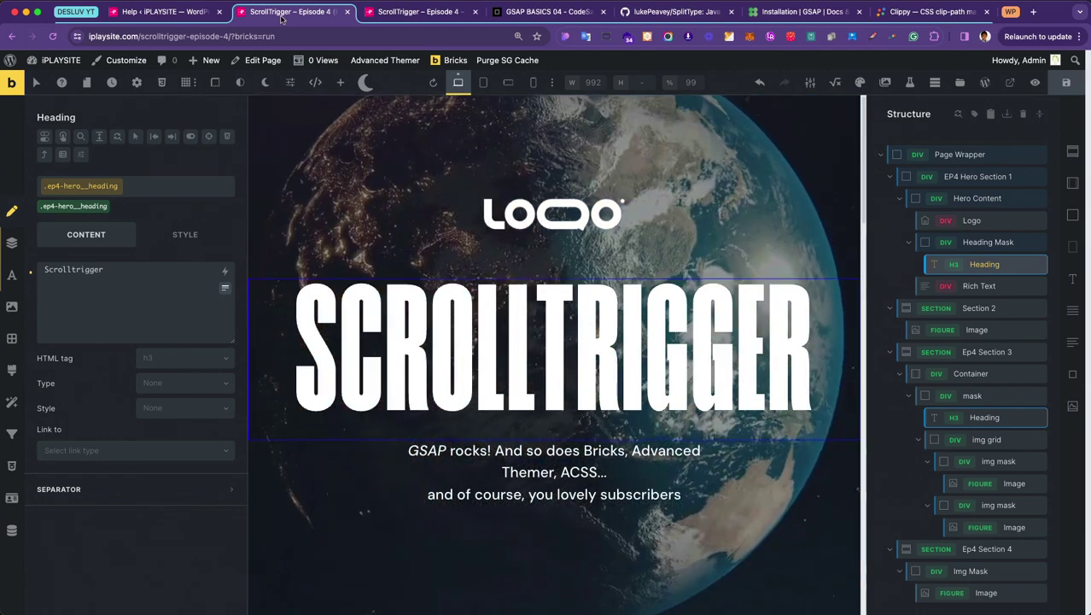
click(398, 12)
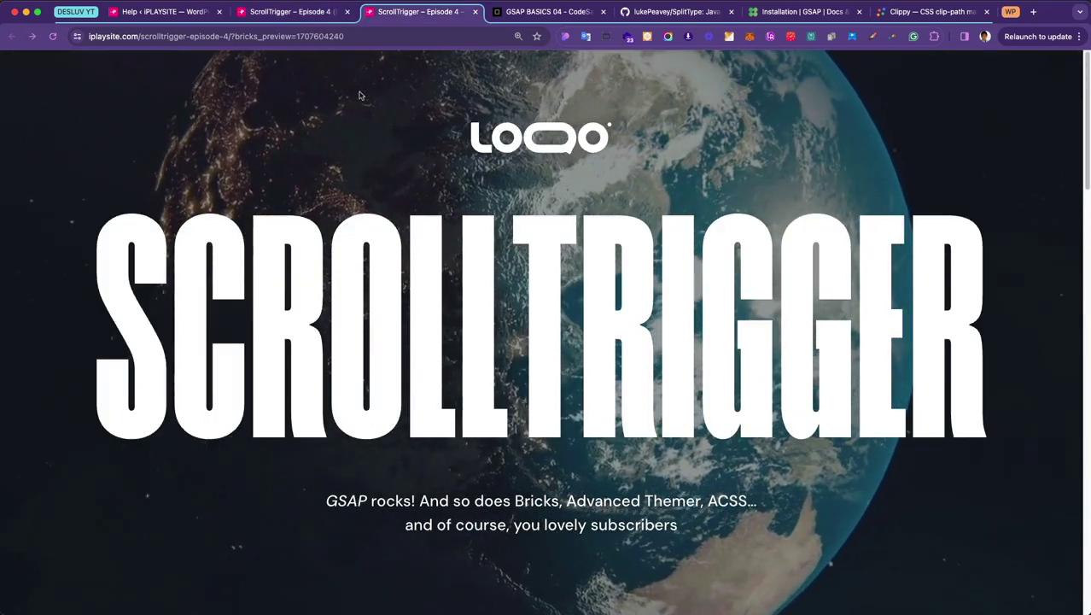
key(super+r)
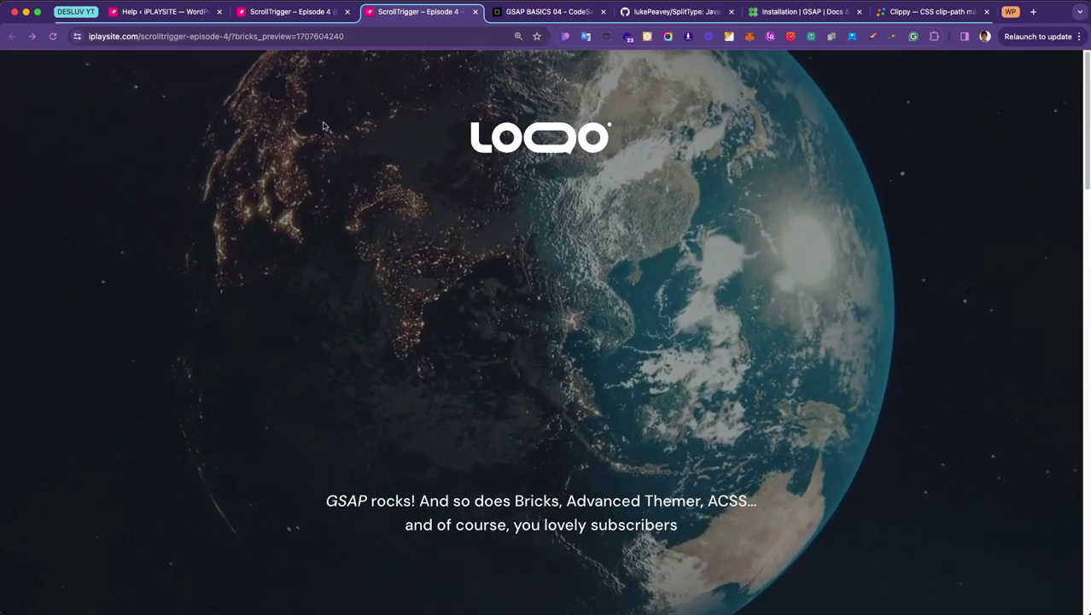
click(295, 15)
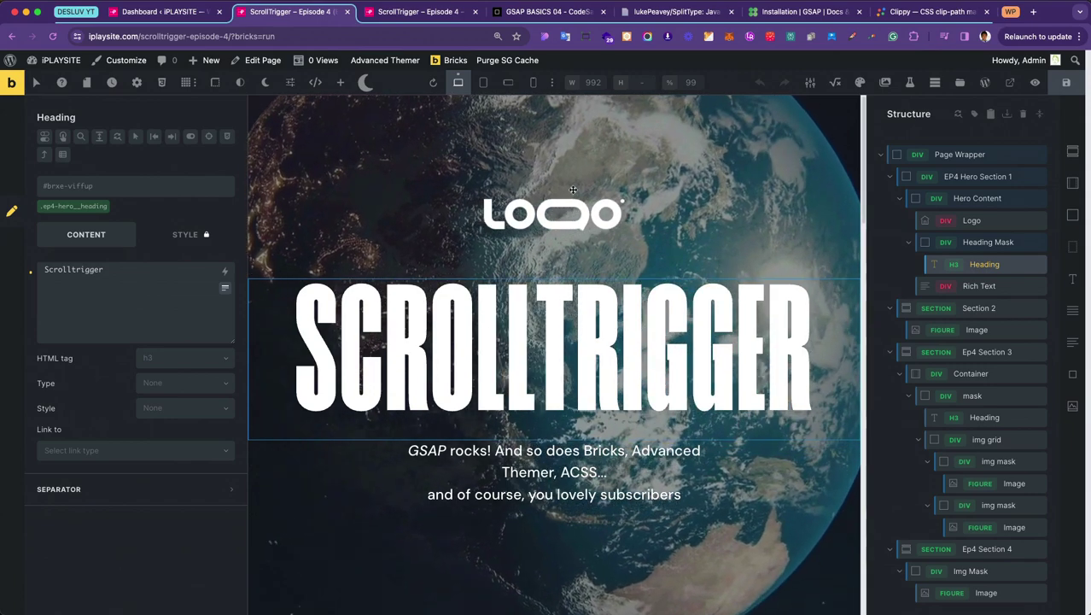
click(573, 12)
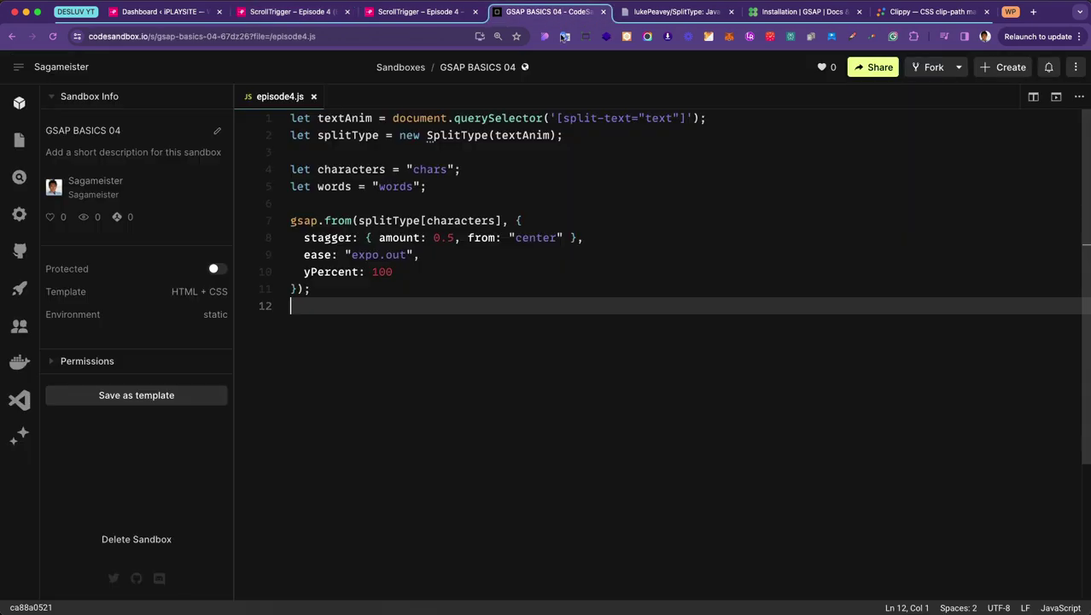
Step: Add a new function init() { block at the top of episode4.js
click(292, 124)
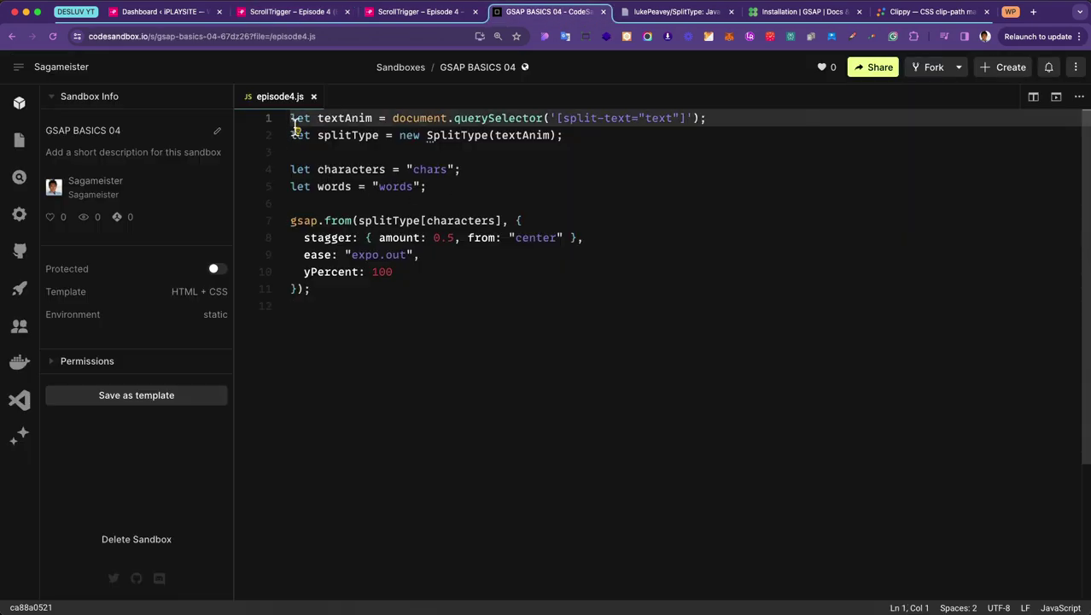
key(Return)
key(Return)
key(Up)
key(Up)
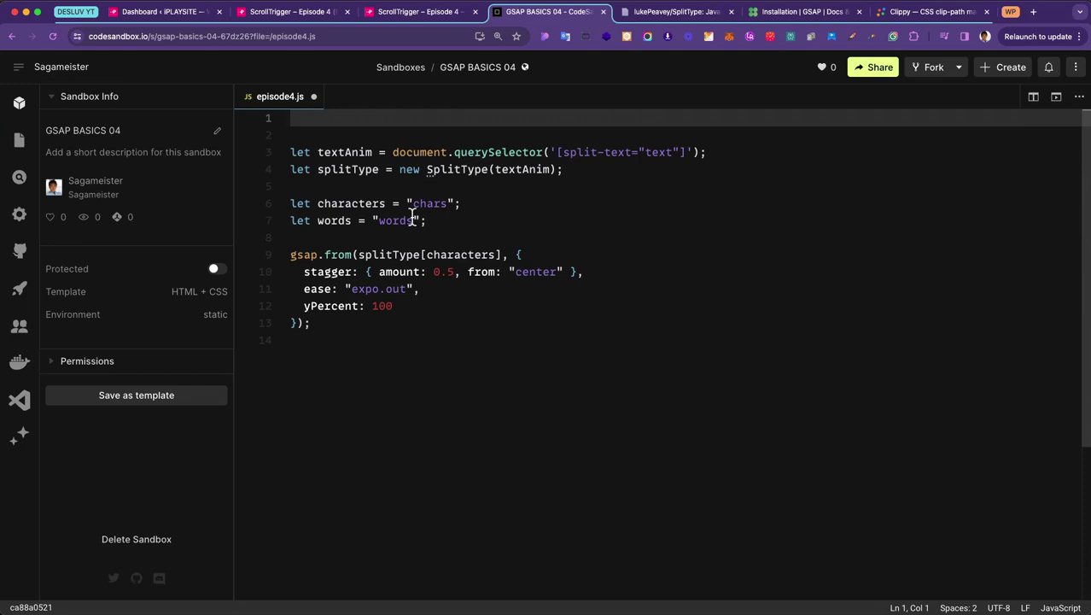
text(function)
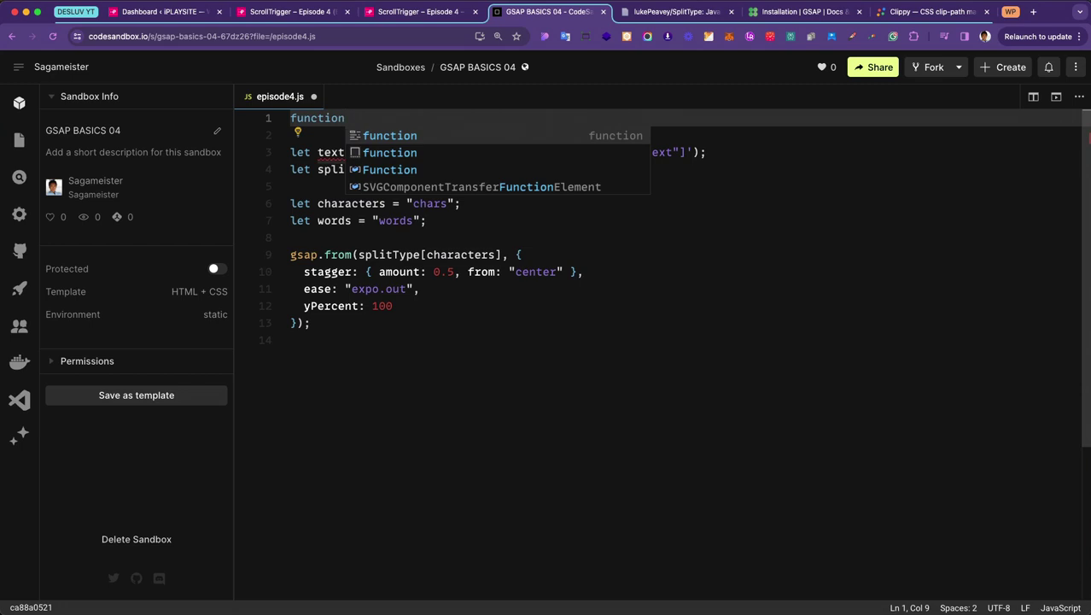
text( ini)
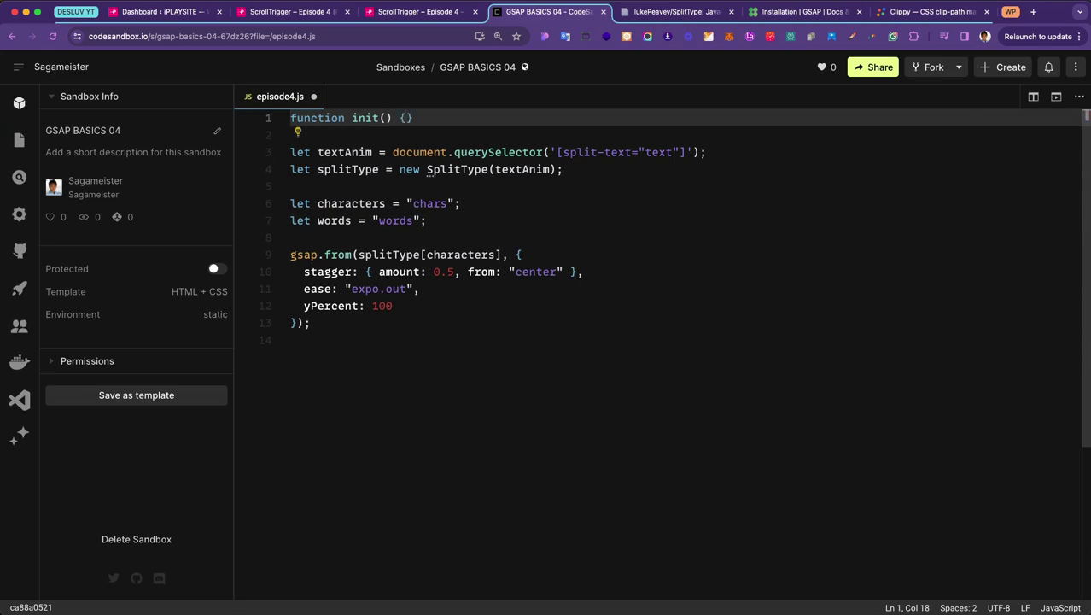
text(t() {)
key(Return)
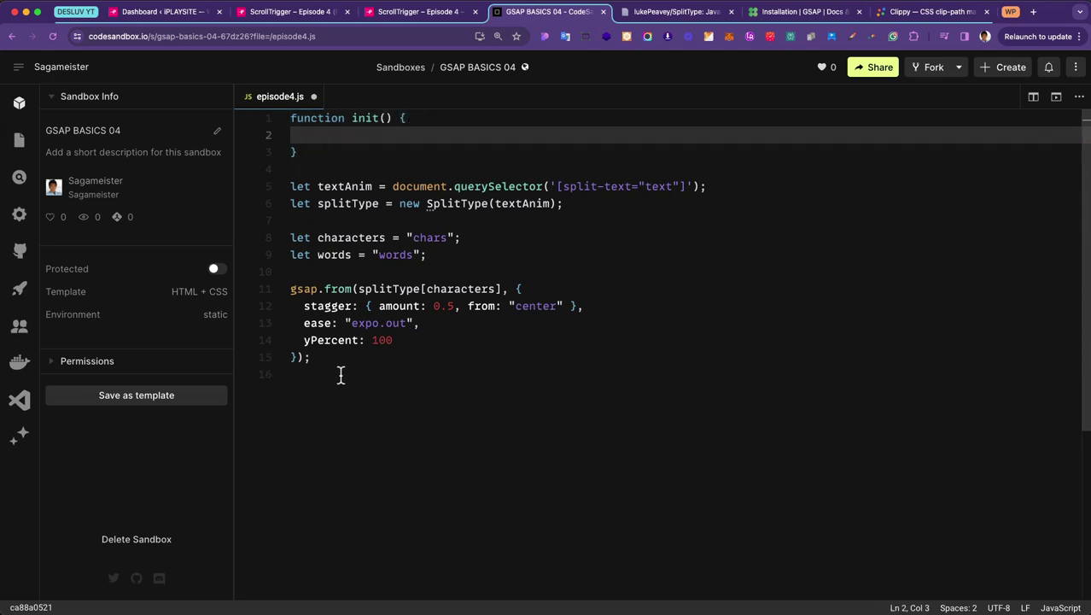
Step: Move the SplitType and GSAP stagger code into init() and add a window load listener calling init()
drag(339, 376, 309, 186)
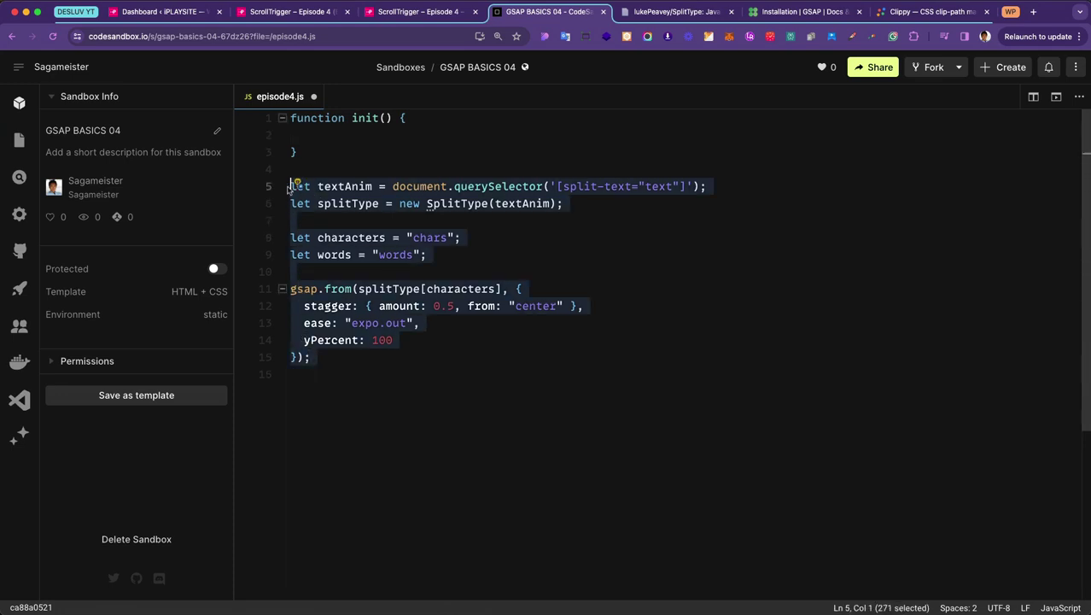
key(super+x)
click(335, 137)
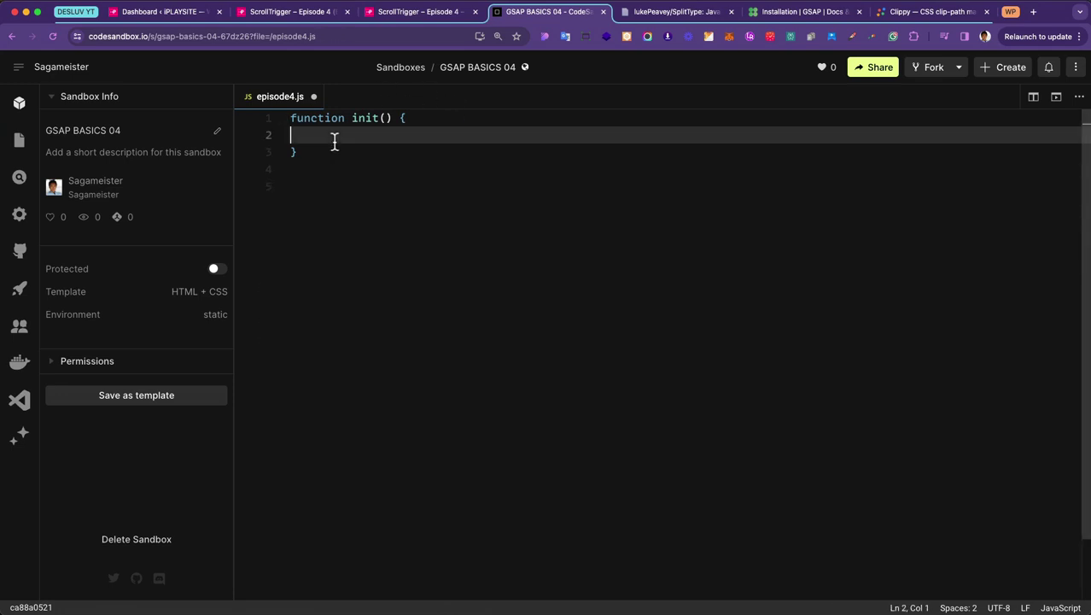
key(super+v)
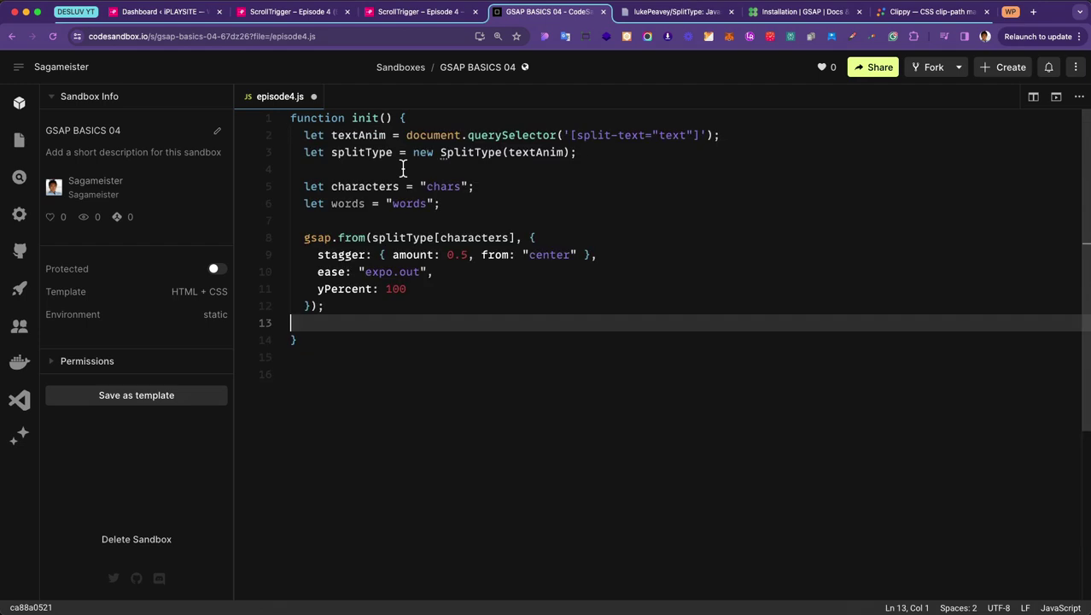
key(Down)
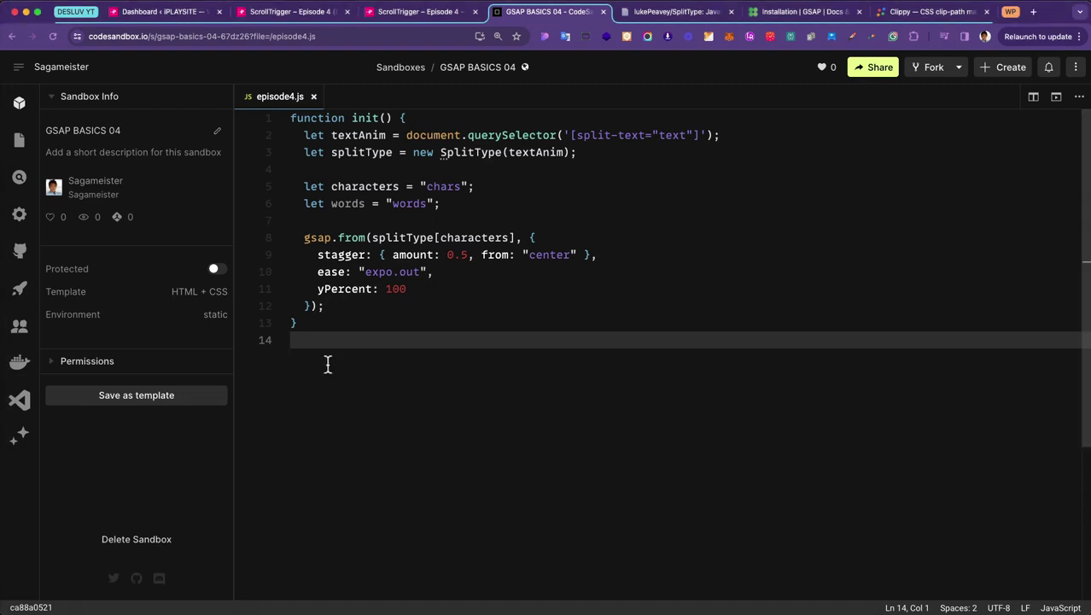
key(Return)
key(super+v)
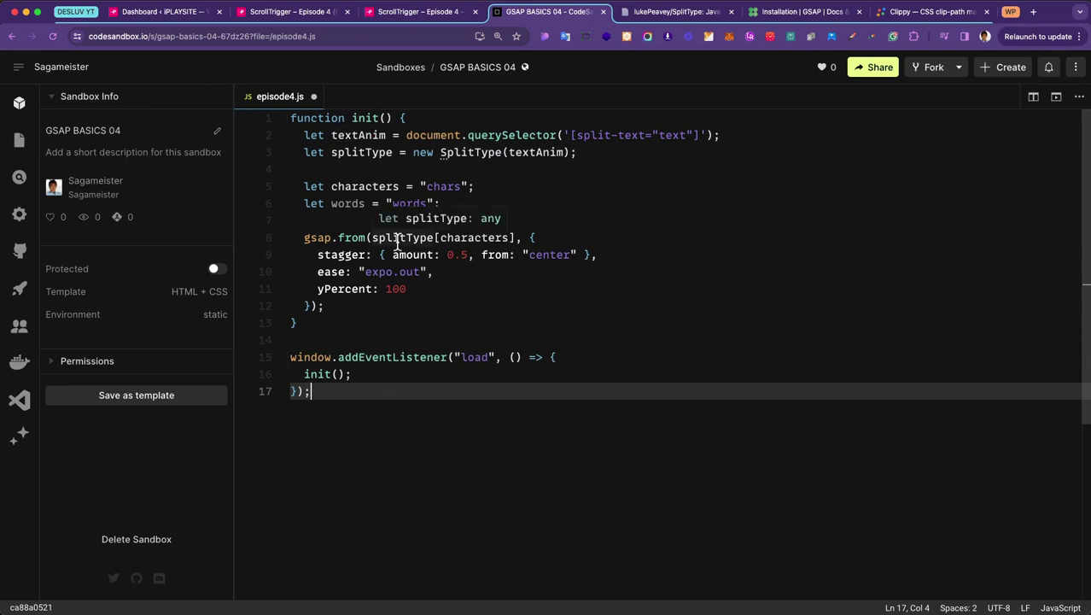
key(Return)
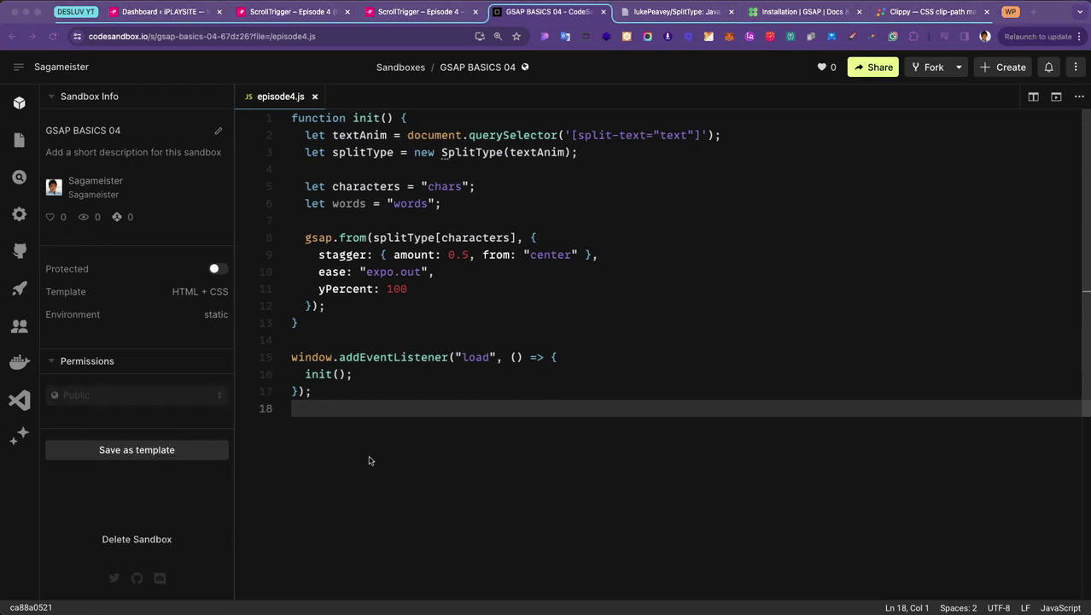
key(super+plus)
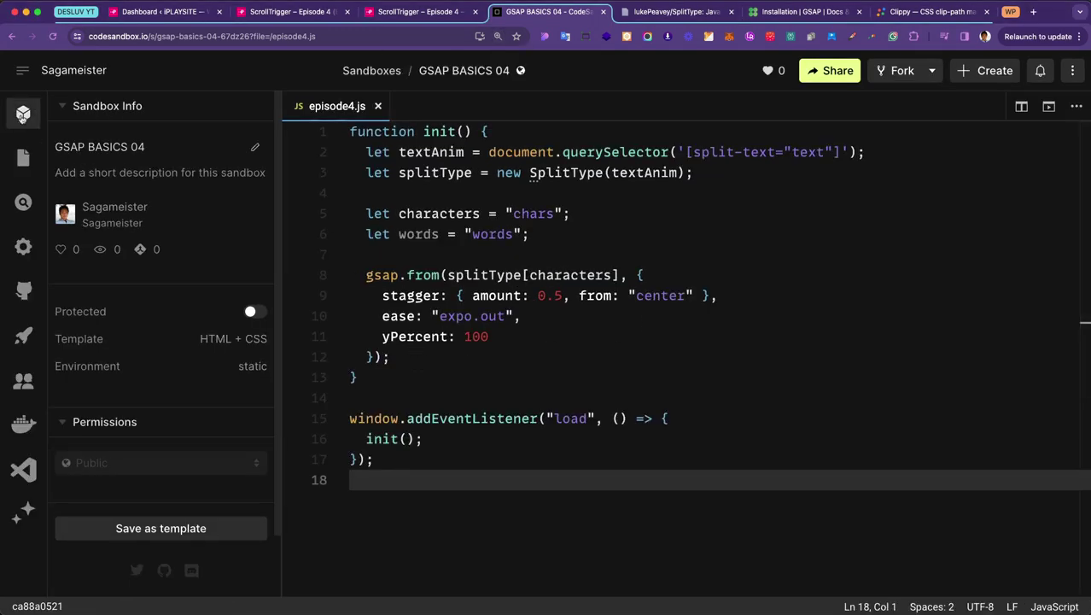
Step: Insert gsap.set(textAnim, { autoAlpha: 1 }); above the gsap.from tween and save episode4.js
click(23, 113)
click(584, 310)
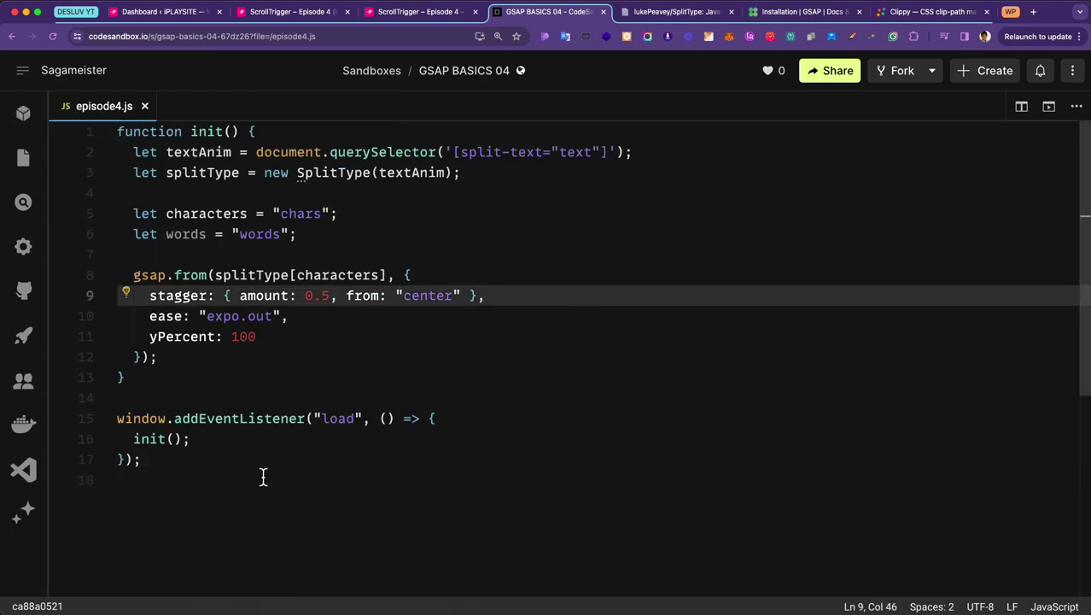
click(392, 256)
key(Return)
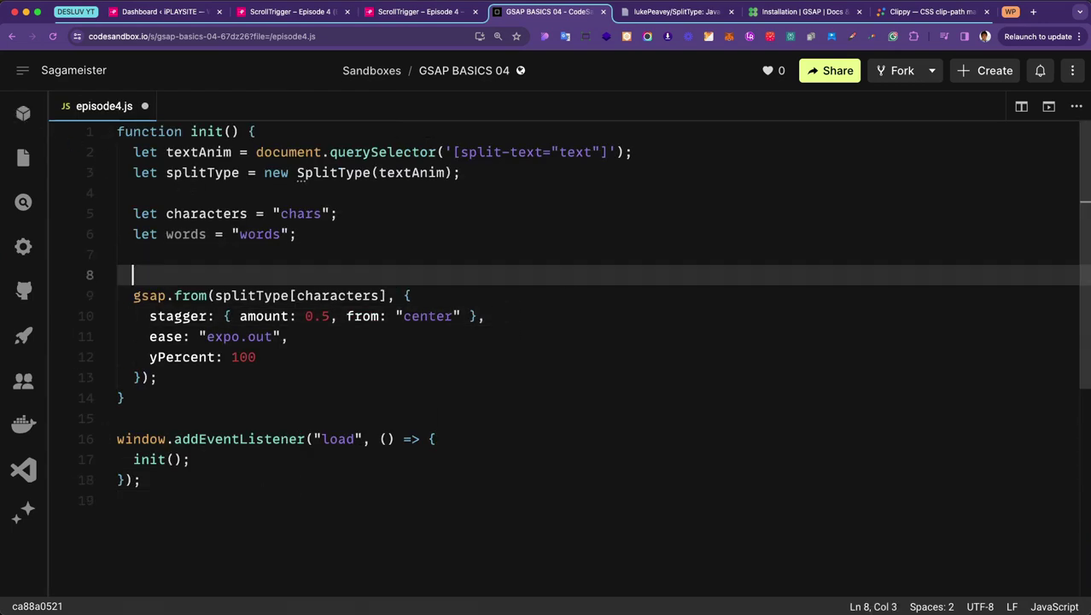
key(Up)
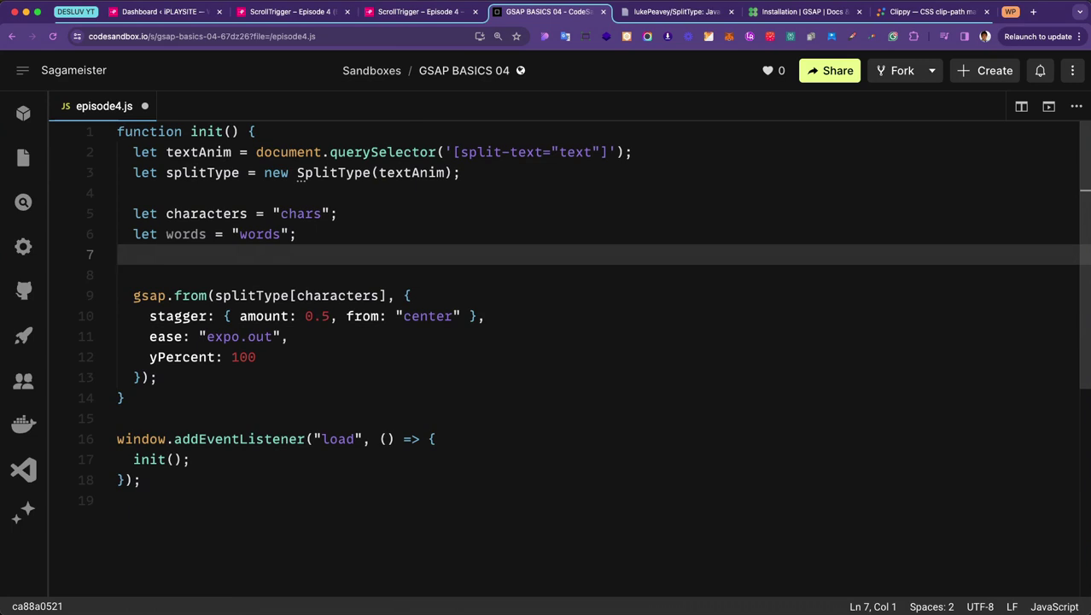
key(Return)
text(gsap)
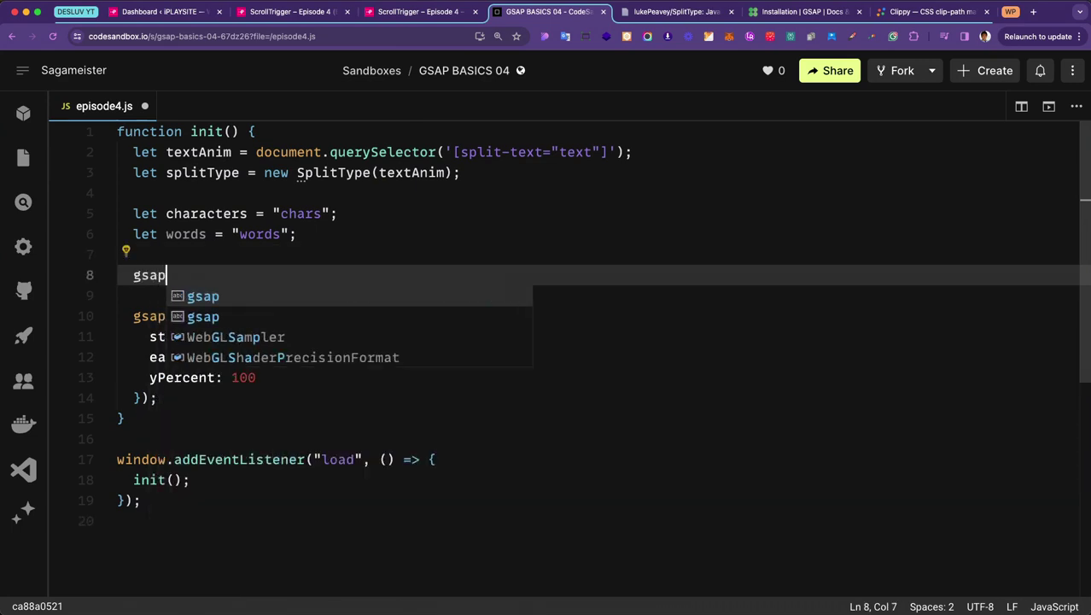
text(.set)
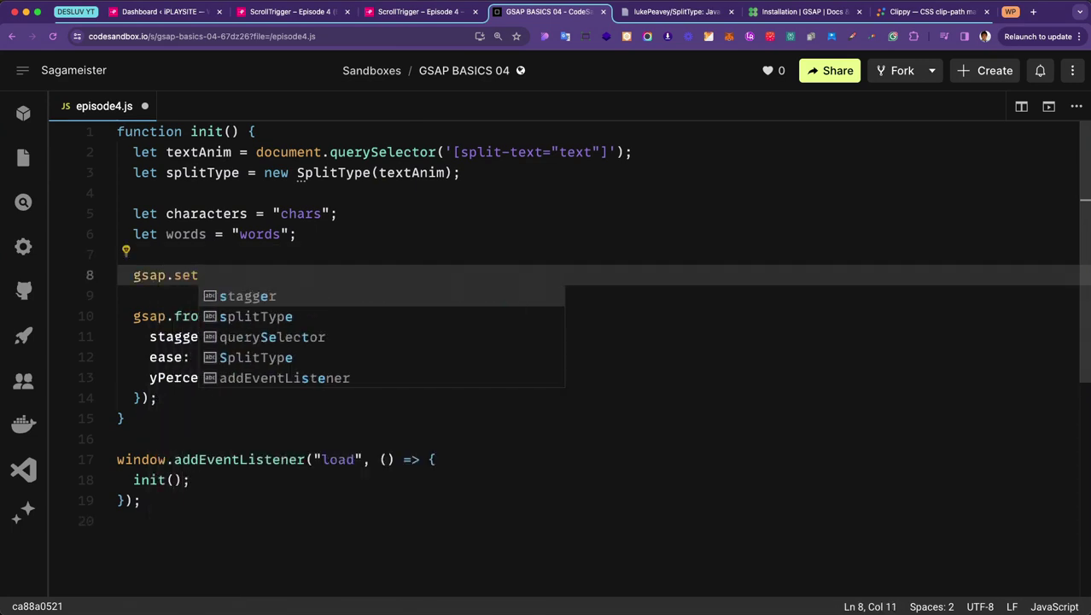
text(()
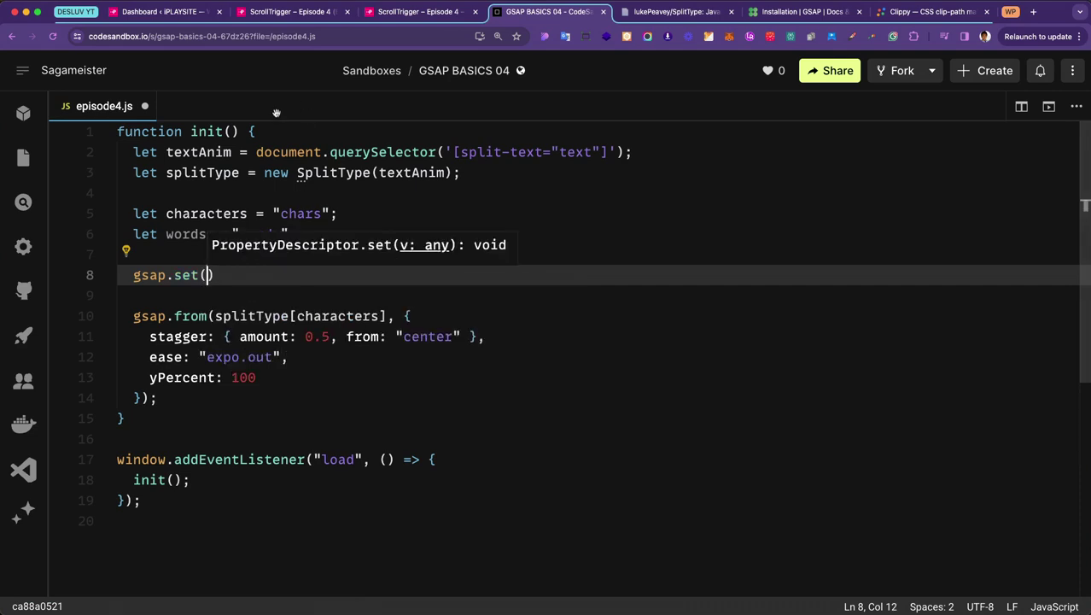
double_click(204, 154)
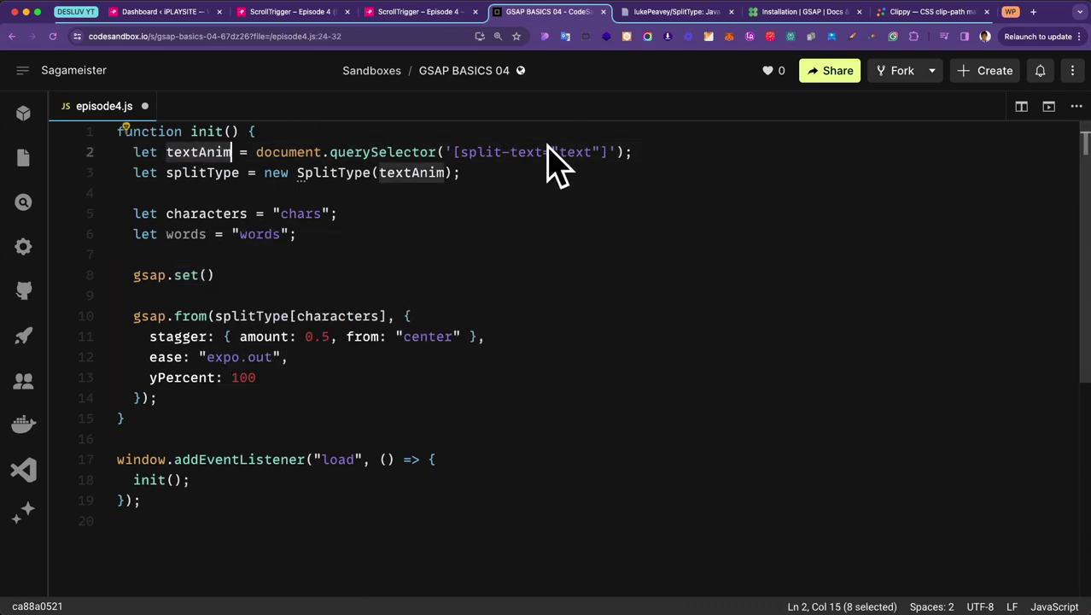
click(206, 277)
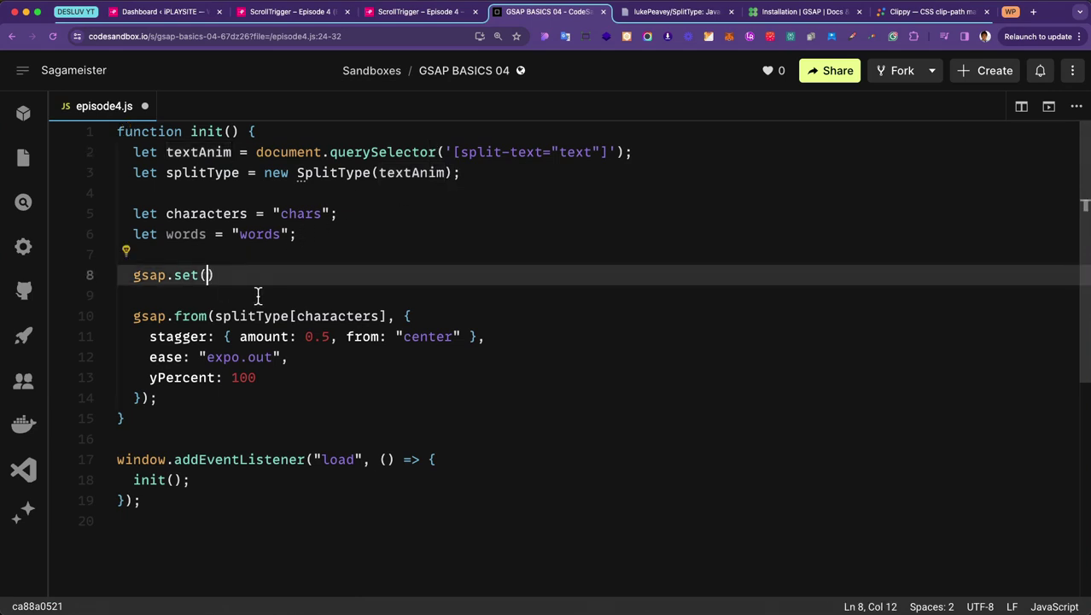
key(super+v)
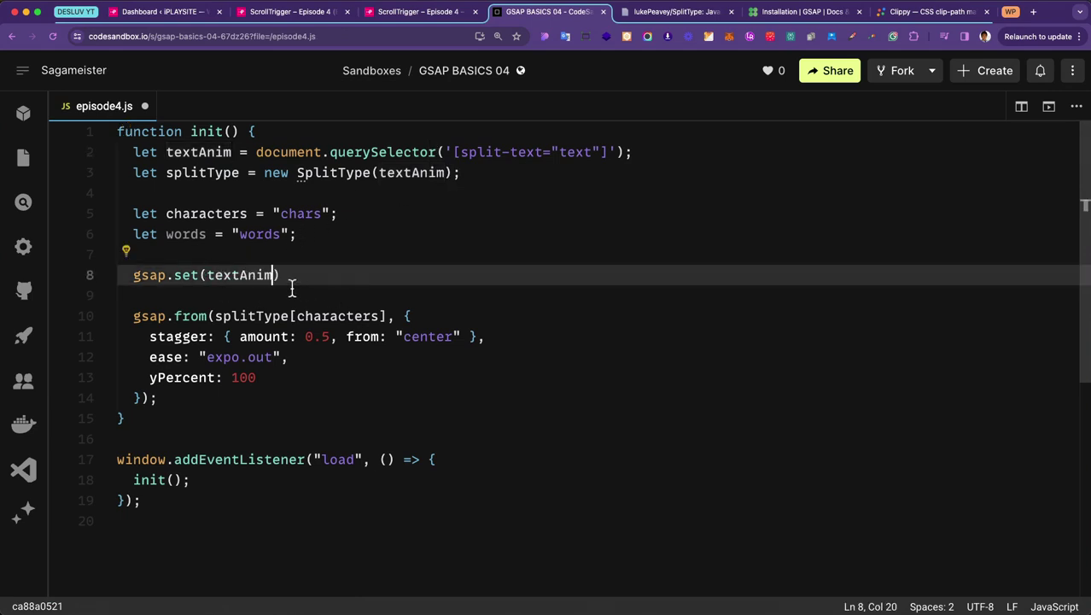
text(, {)
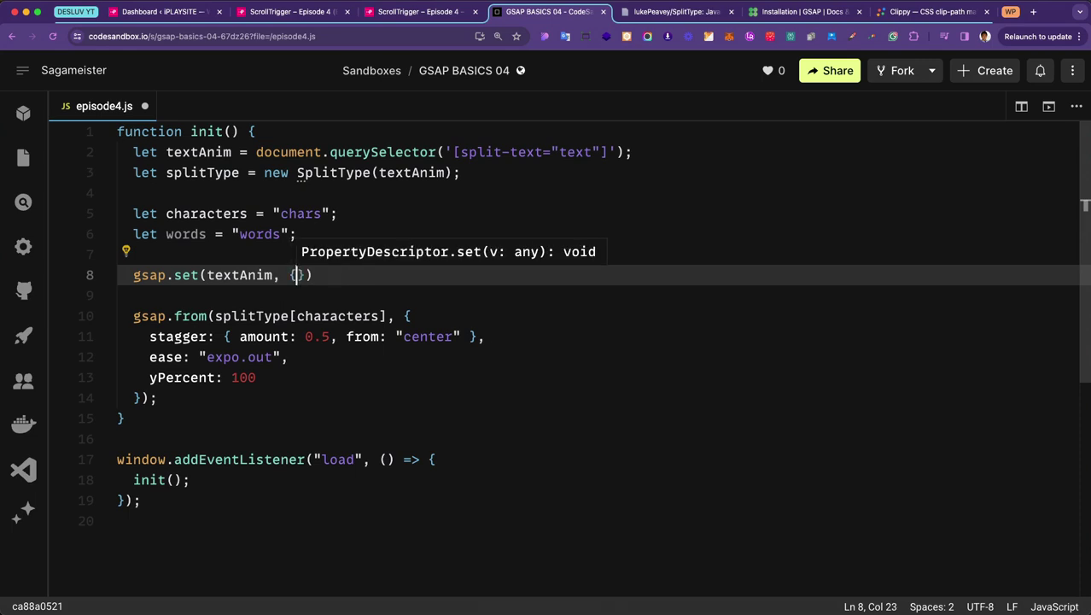
text(autoAlp)
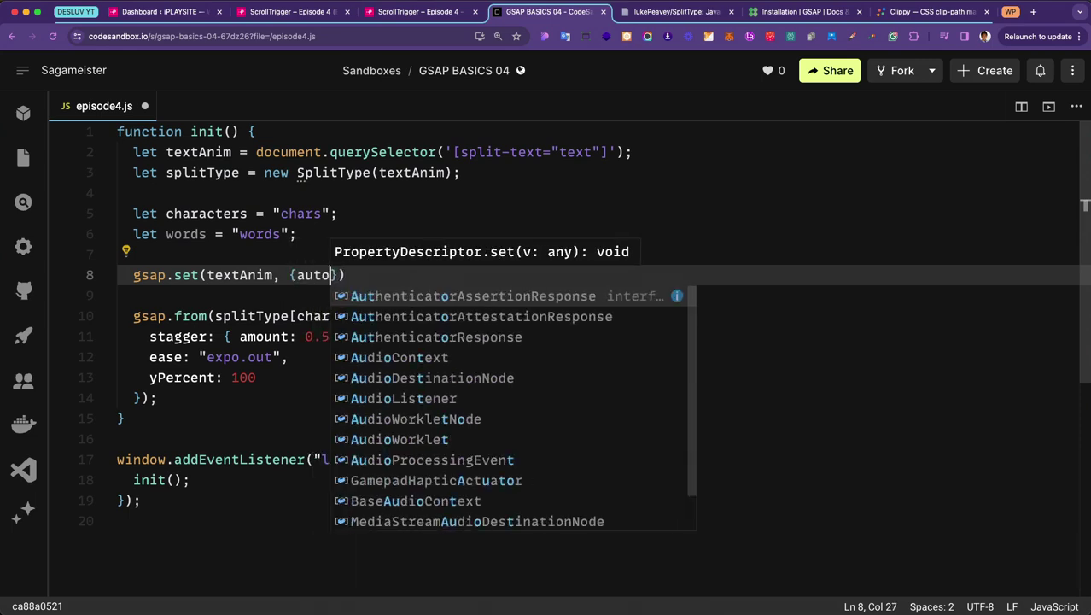
text(ha:)
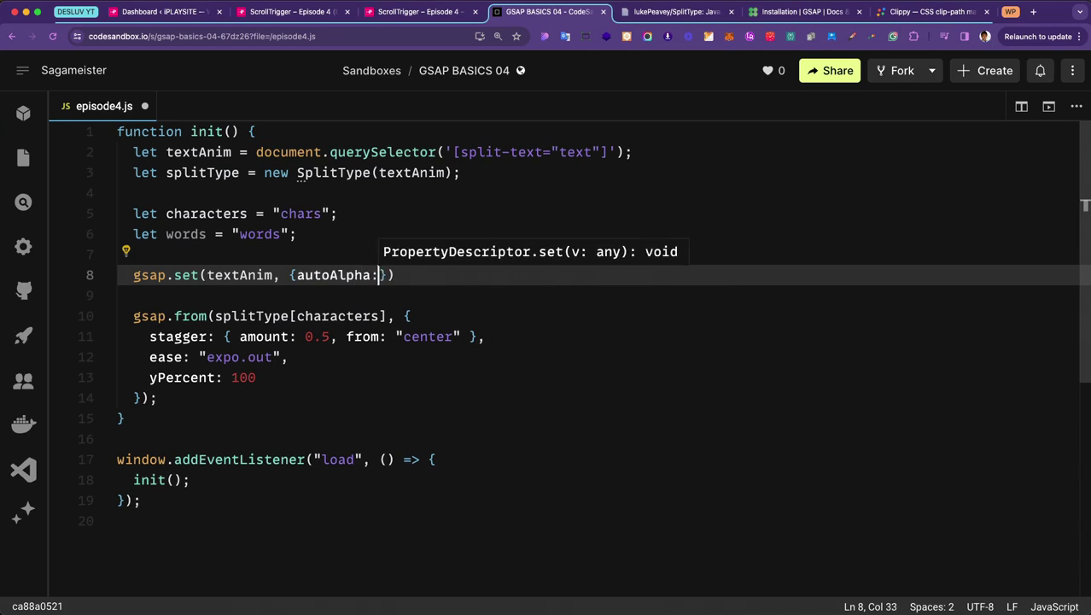
text(1)
key(super+s)
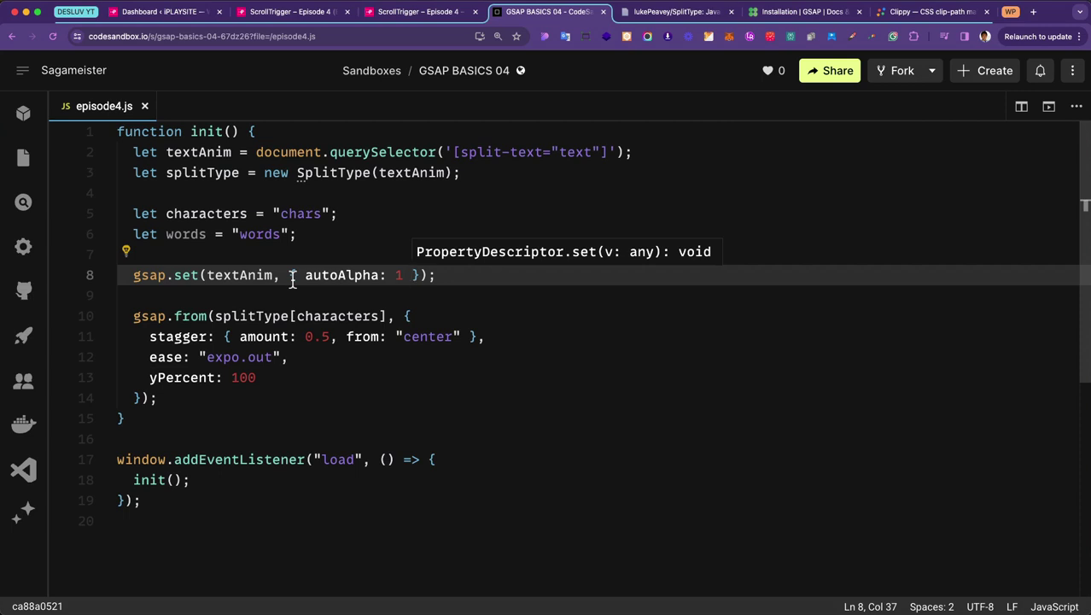
Step: Add autoAlpha: 0 to the gsap.from character tween, copying the name from line 8, and save episode4.js
click(419, 316)
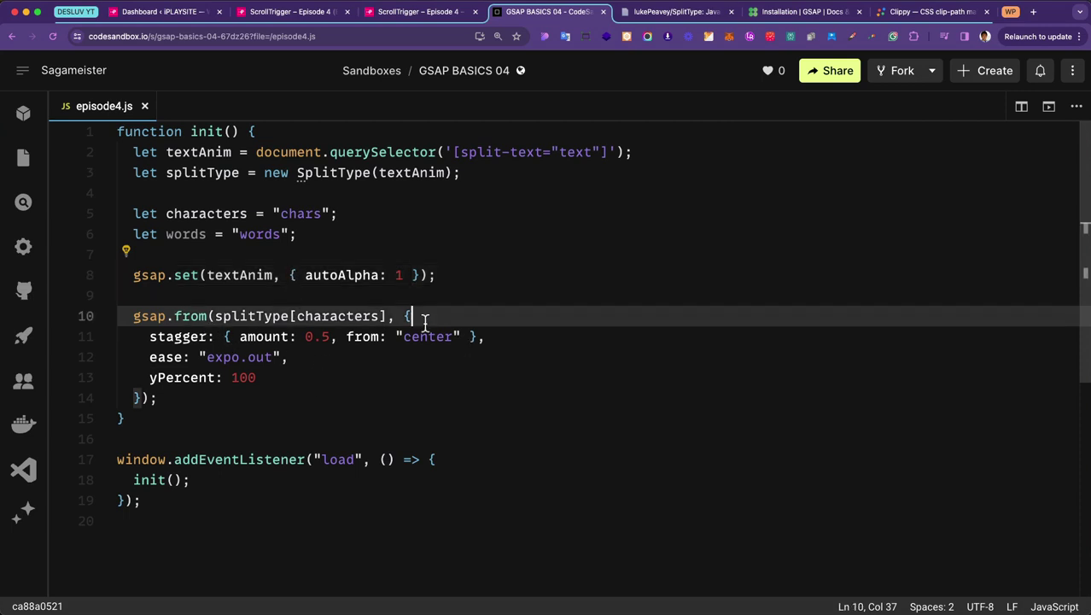
key(Return)
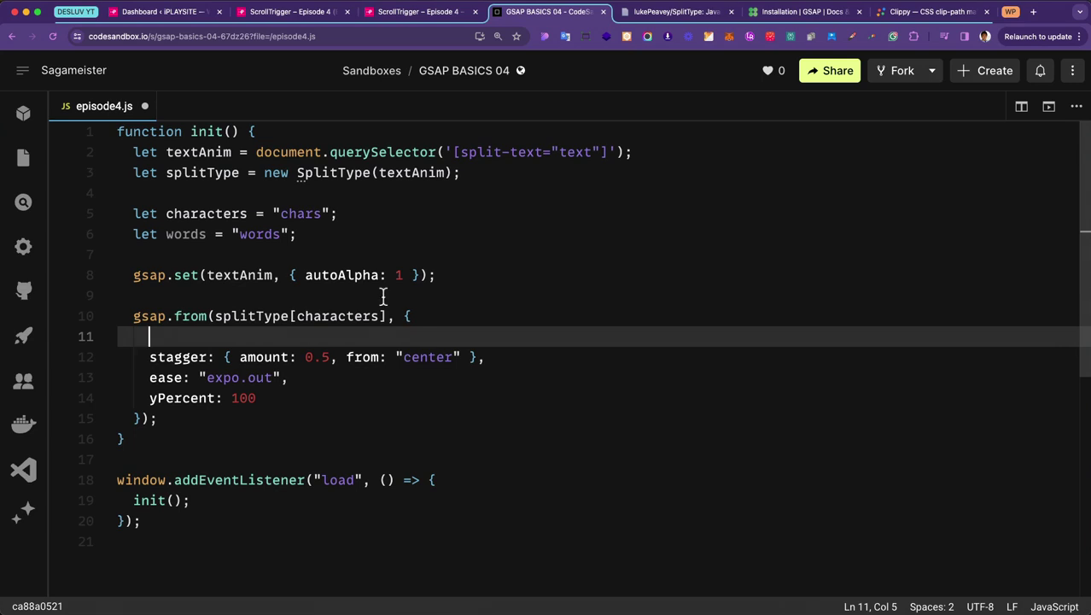
click(354, 275)
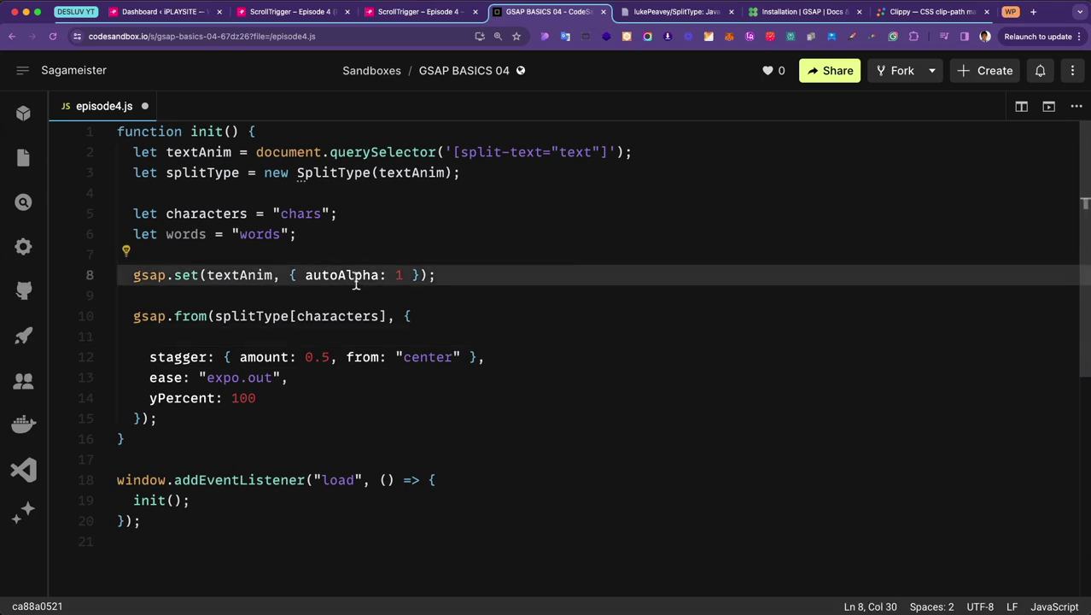
double_click(354, 275)
key(ctrl+c)
click(195, 340)
key(ctrl+v)
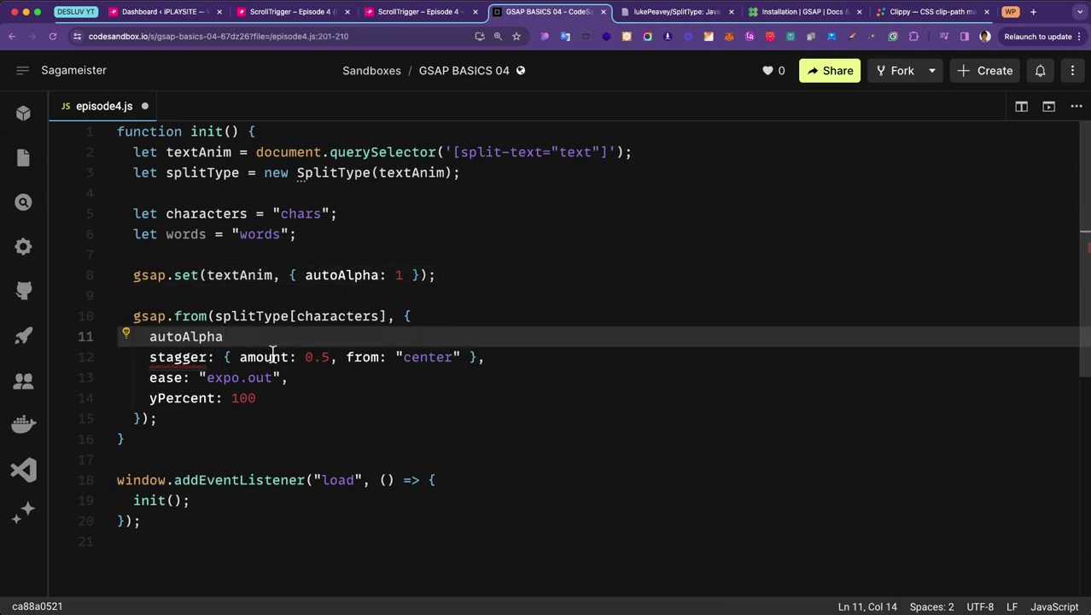
text(: 0)
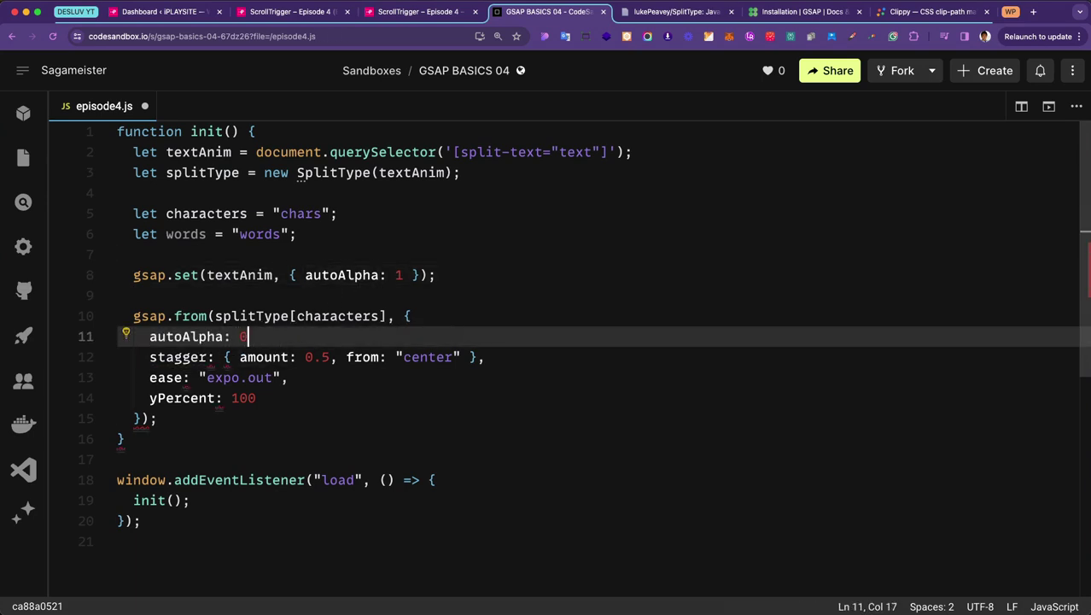
text(,)
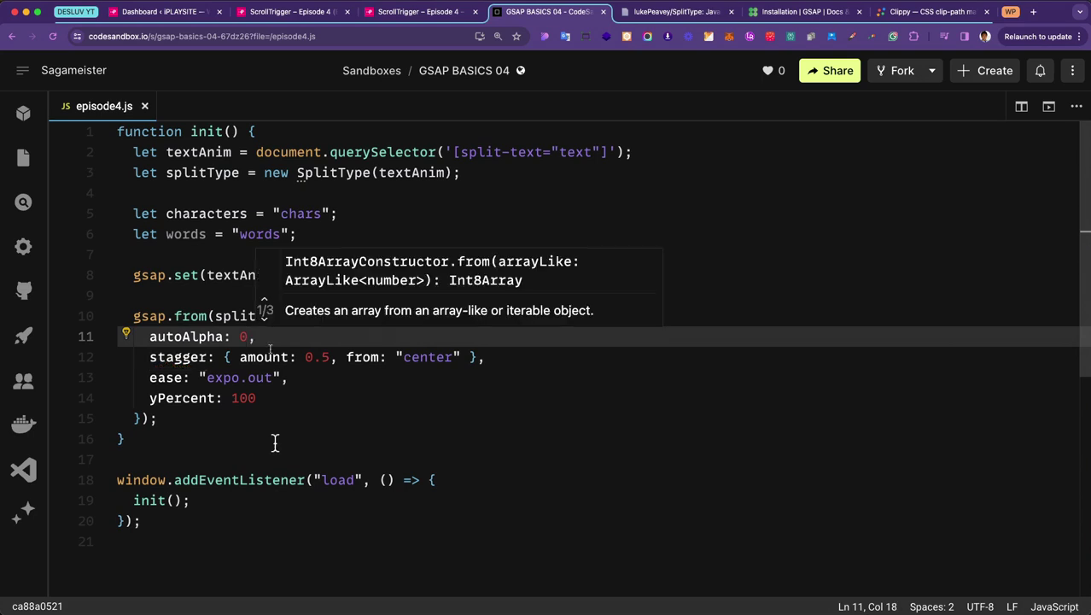
key(super+s)
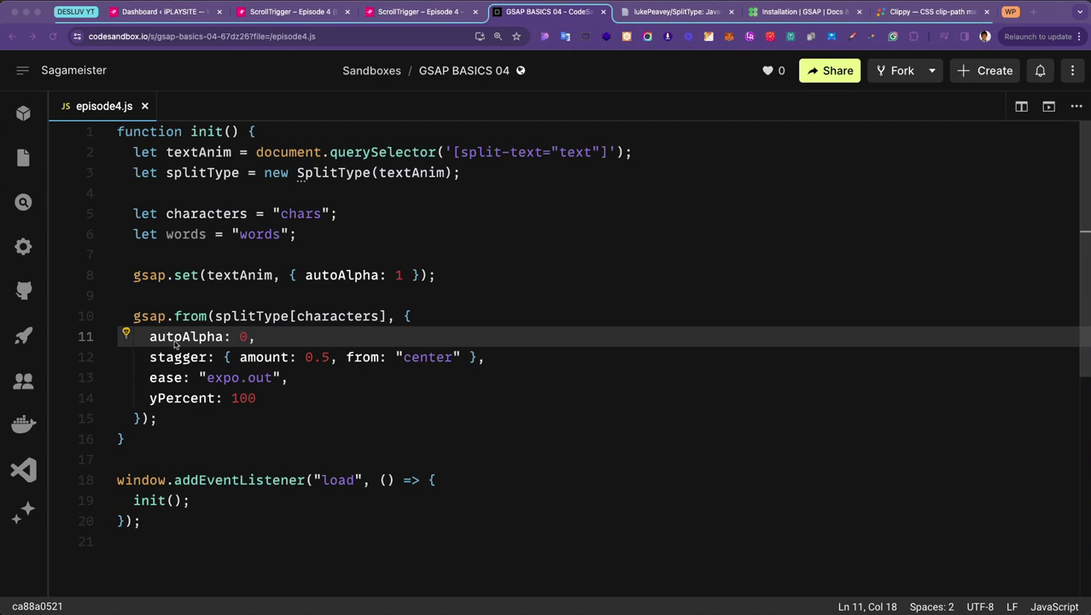
Step: Reload the ScrollTrigger Episode 4 preview under Fast 3G throttling in DevTools, then close DevTools
click(417, 12)
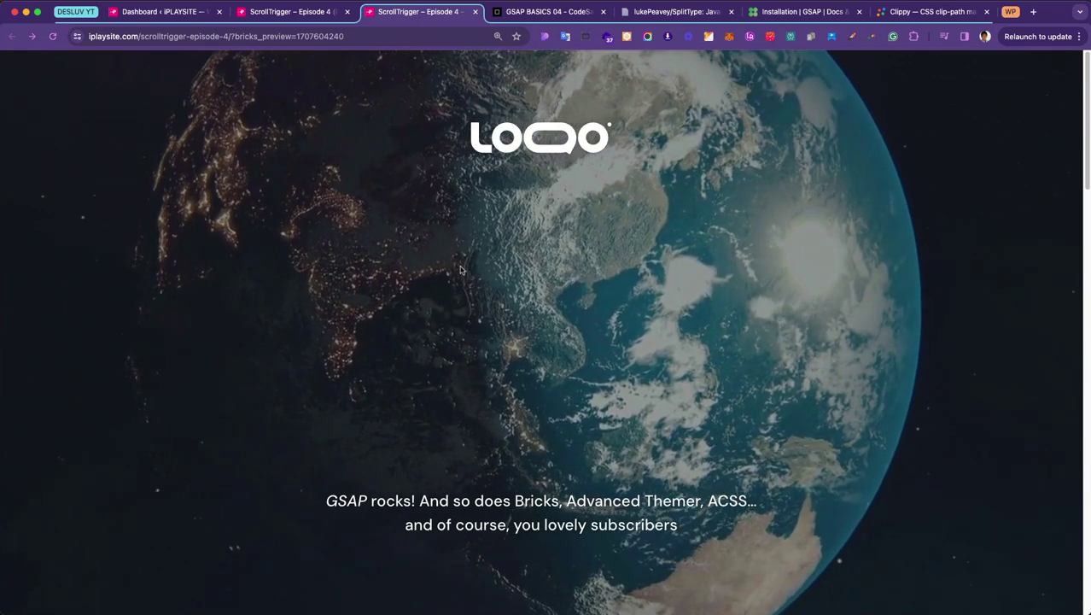
key(super+r)
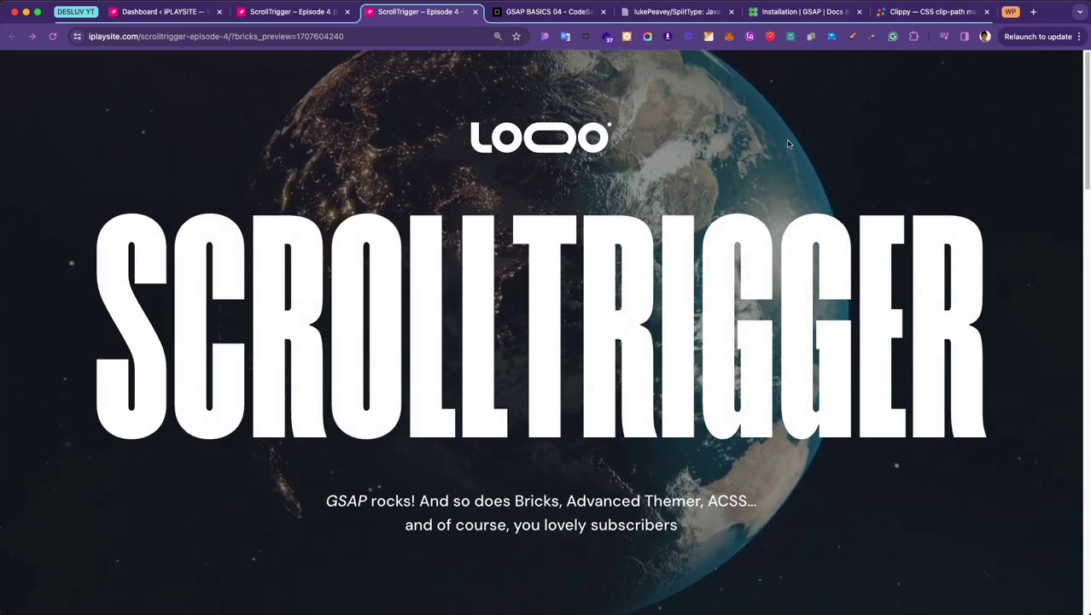
key(super+alt+i)
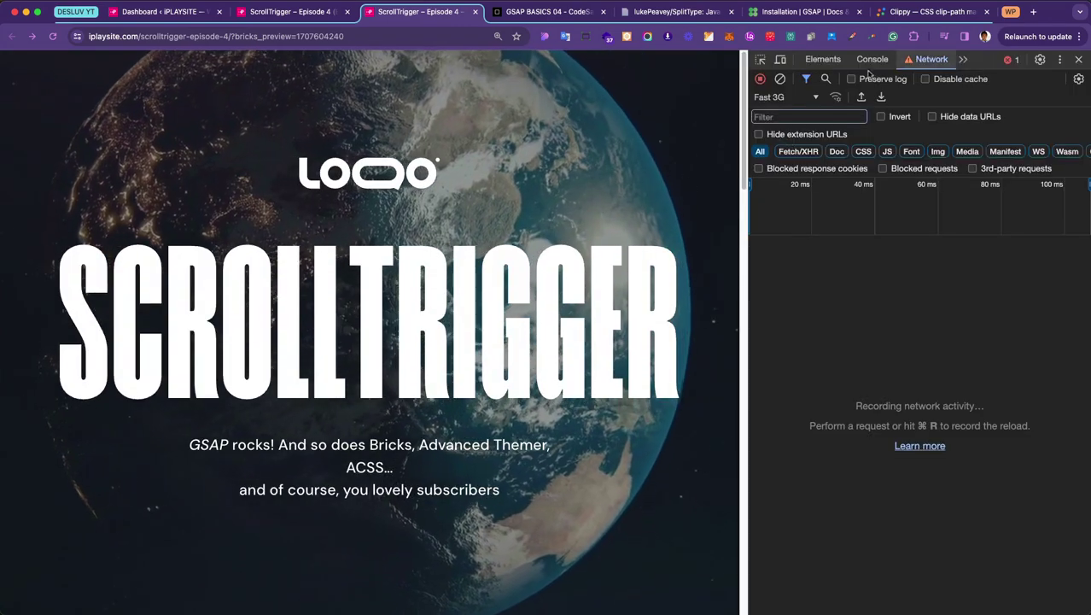
click(784, 97)
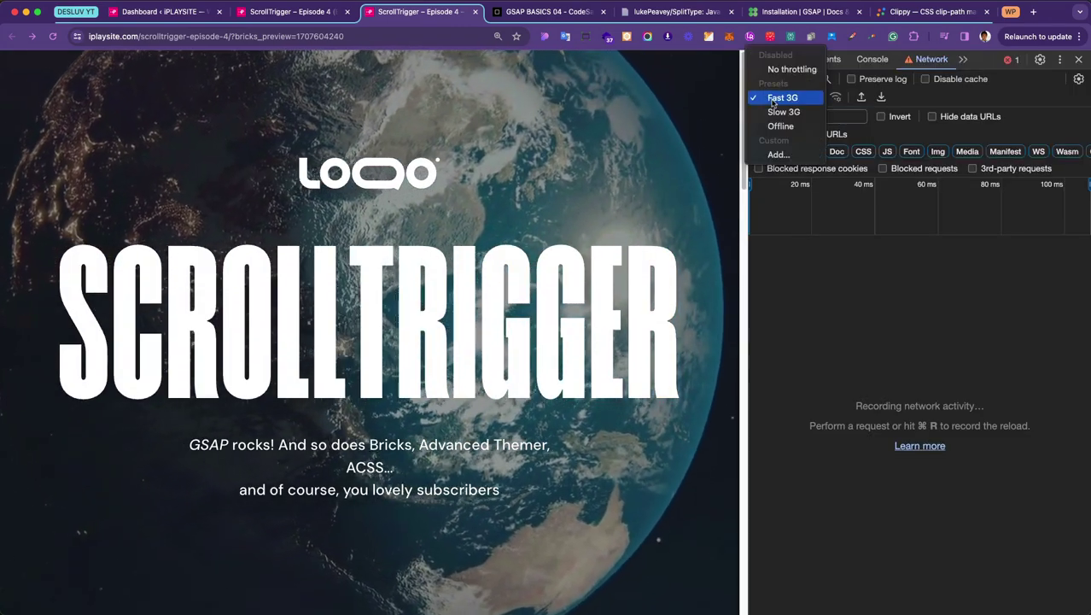
click(773, 97)
key(super+r)
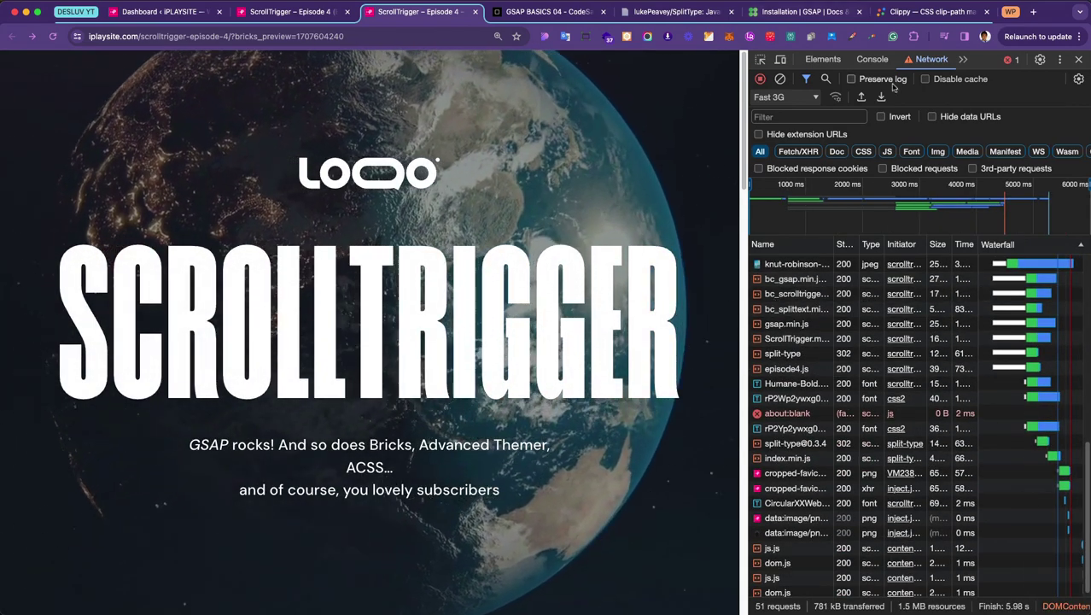
key(super+alt+i)
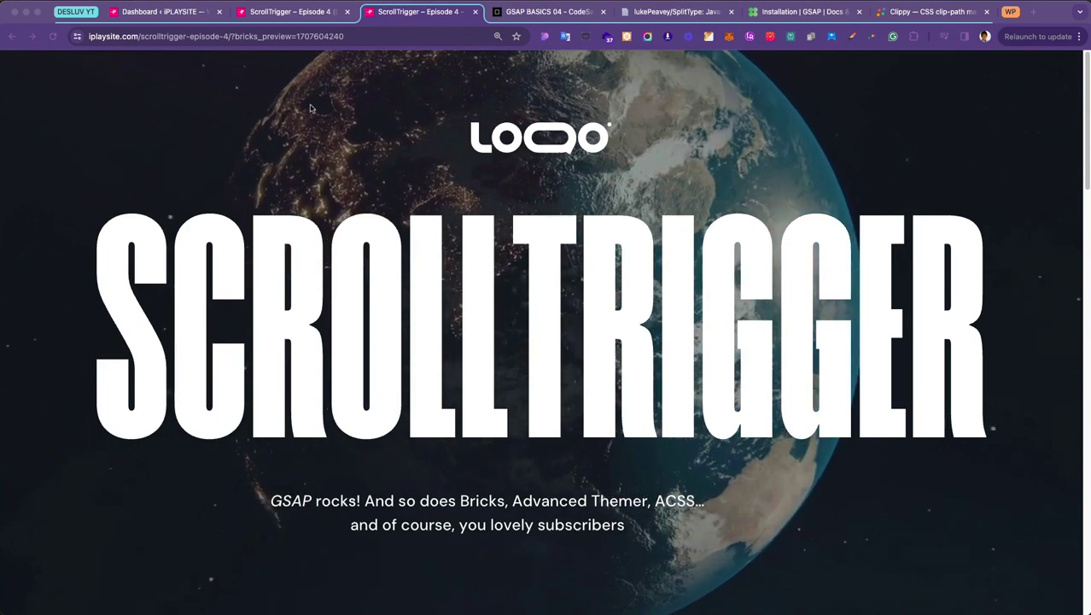
Step: In Bricks Builder, check the existing split-text attribute on the .ep4-hero__heading element
click(296, 13)
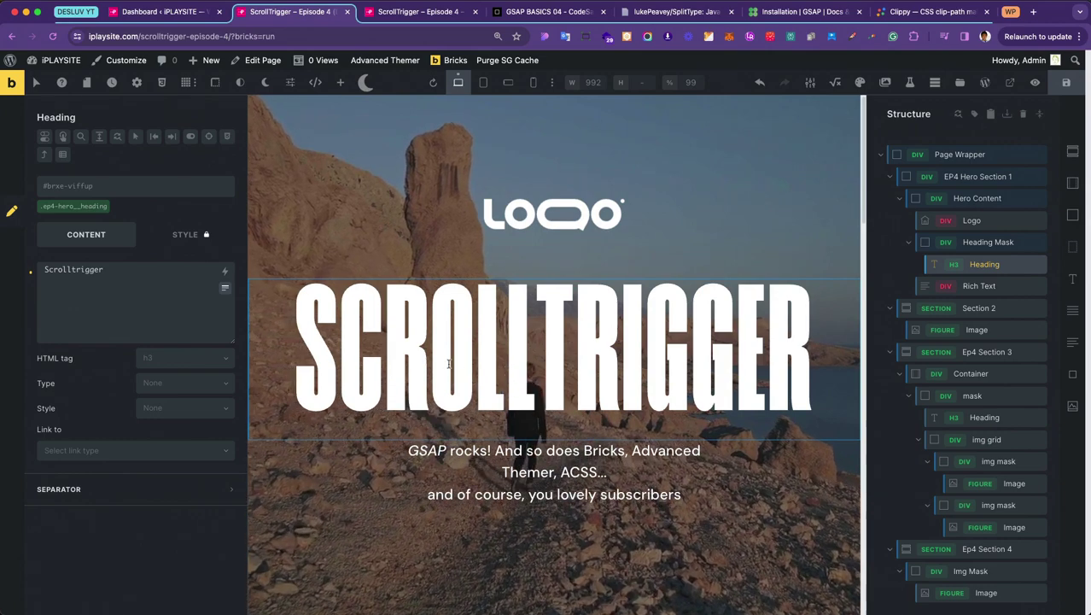
click(72, 206)
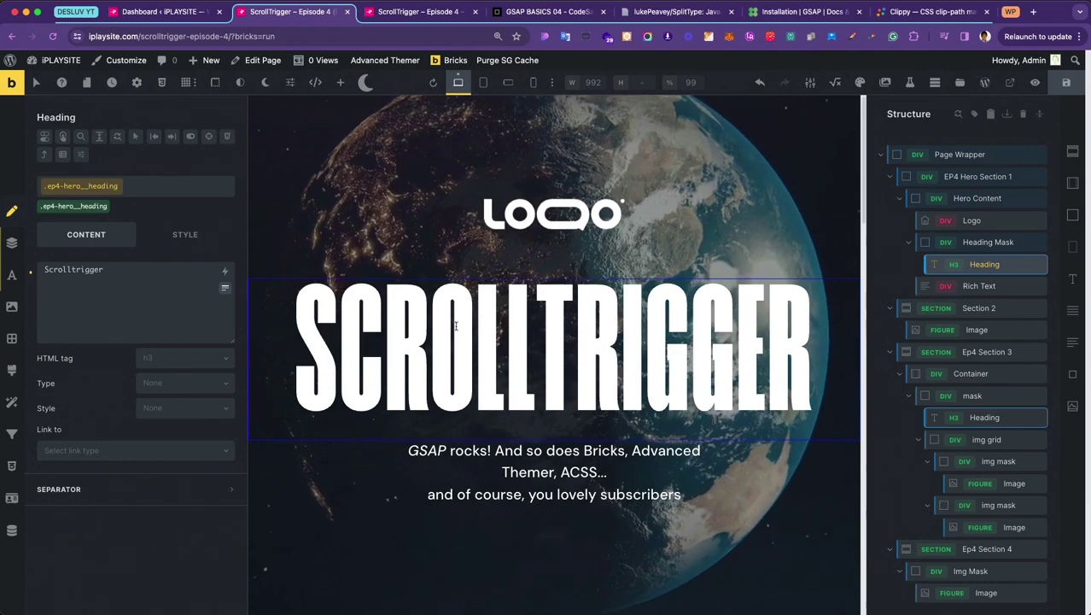
click(12, 530)
click(69, 313)
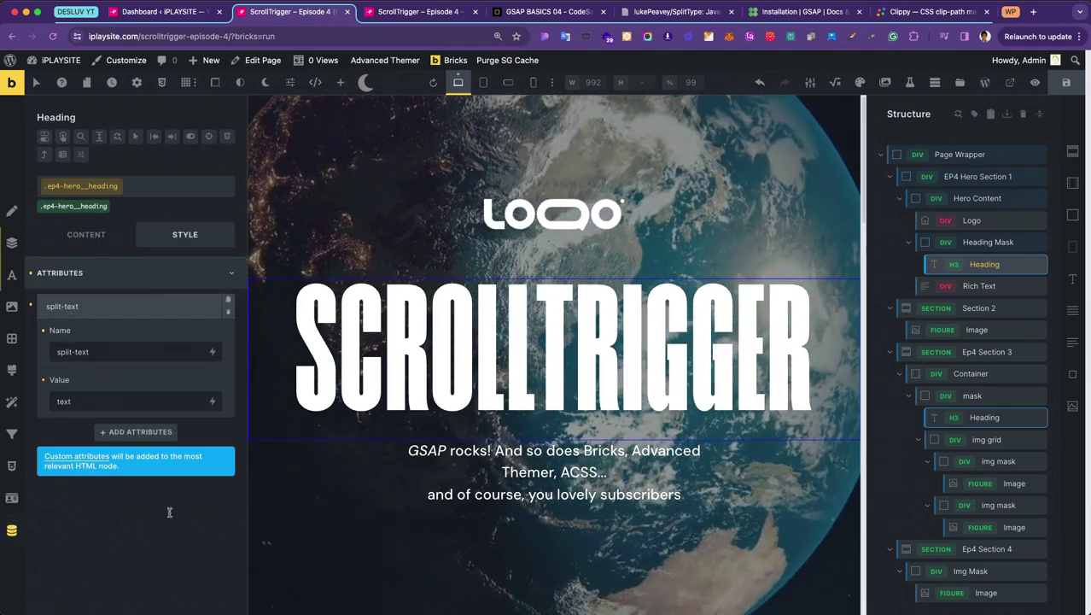
Step: Add a custom attribute split-text with value text to the .ep4-hero__text rich text
click(509, 458)
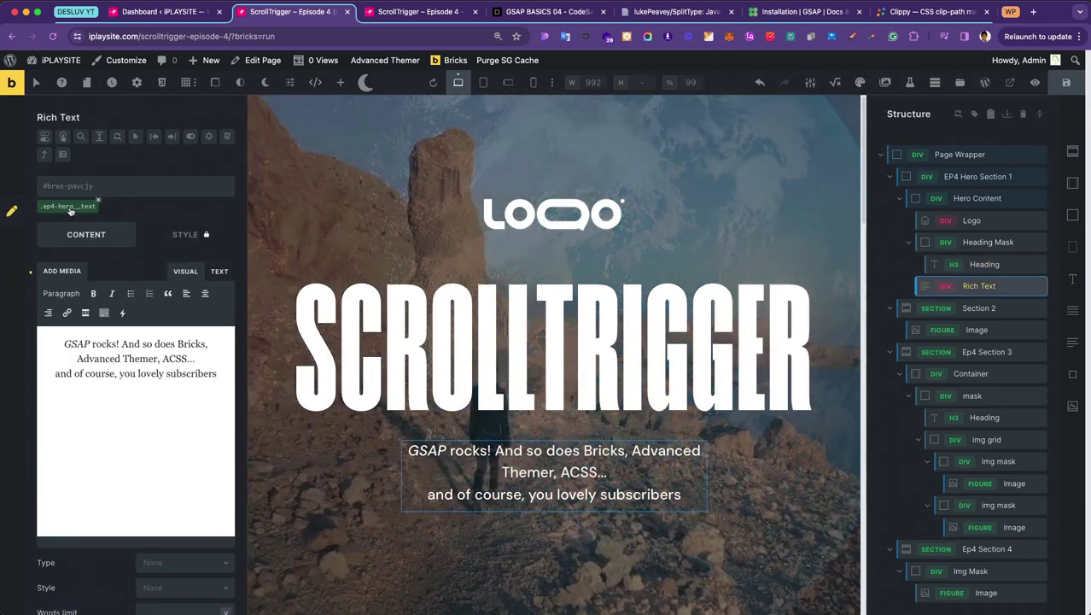
click(51, 207)
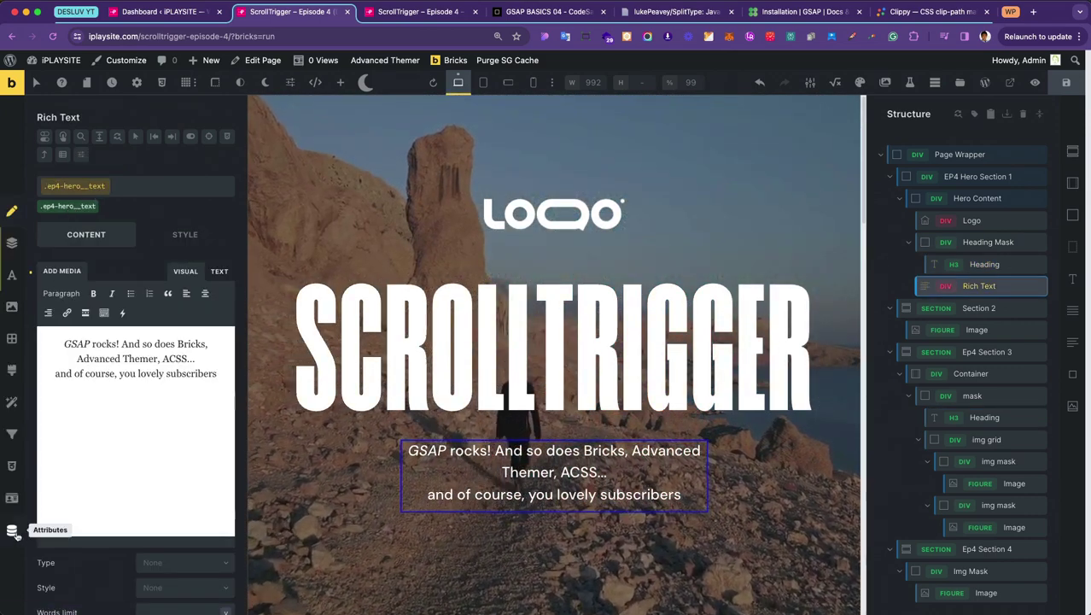
click(12, 531)
click(140, 304)
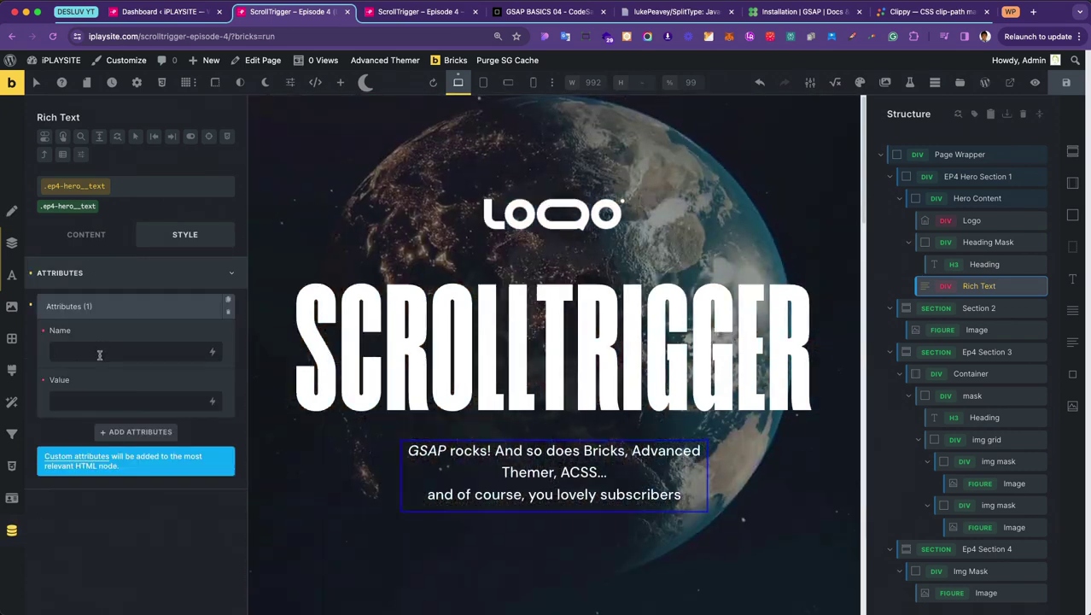
click(99, 353)
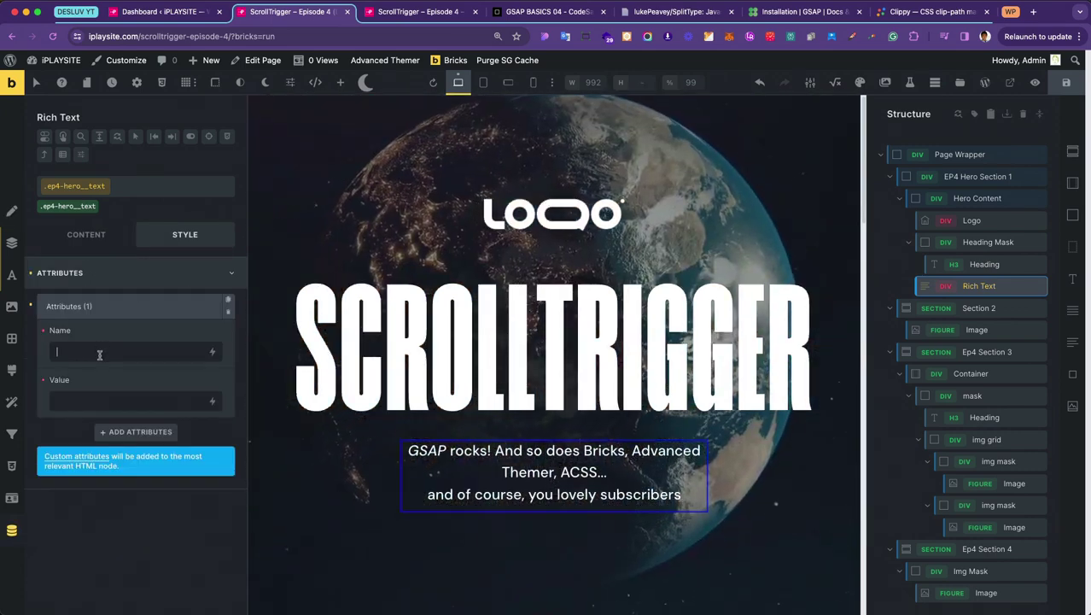
text(split-text)
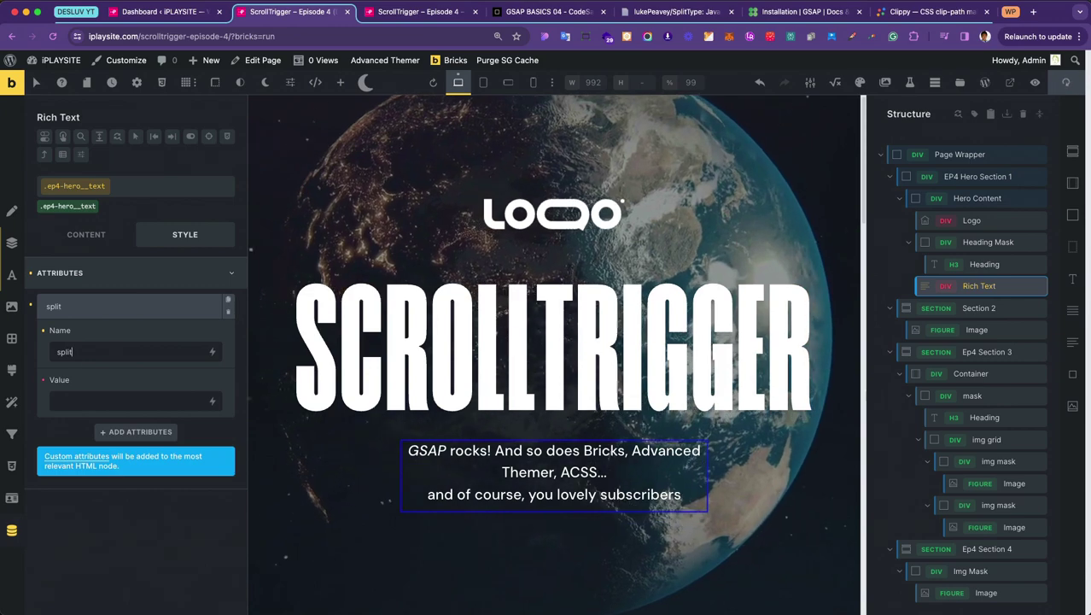
click(128, 401)
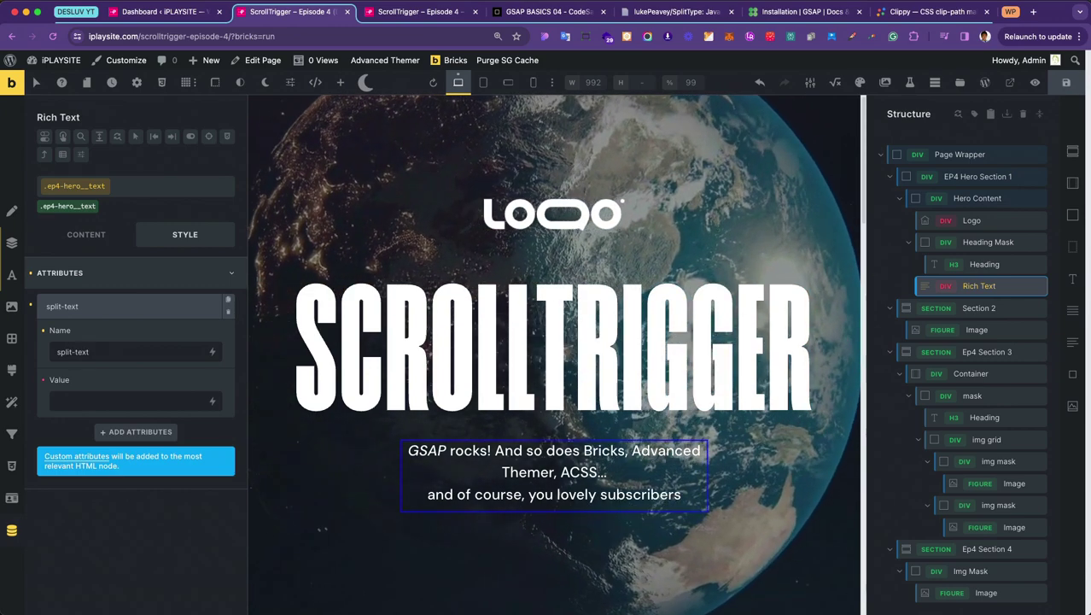
text(text)
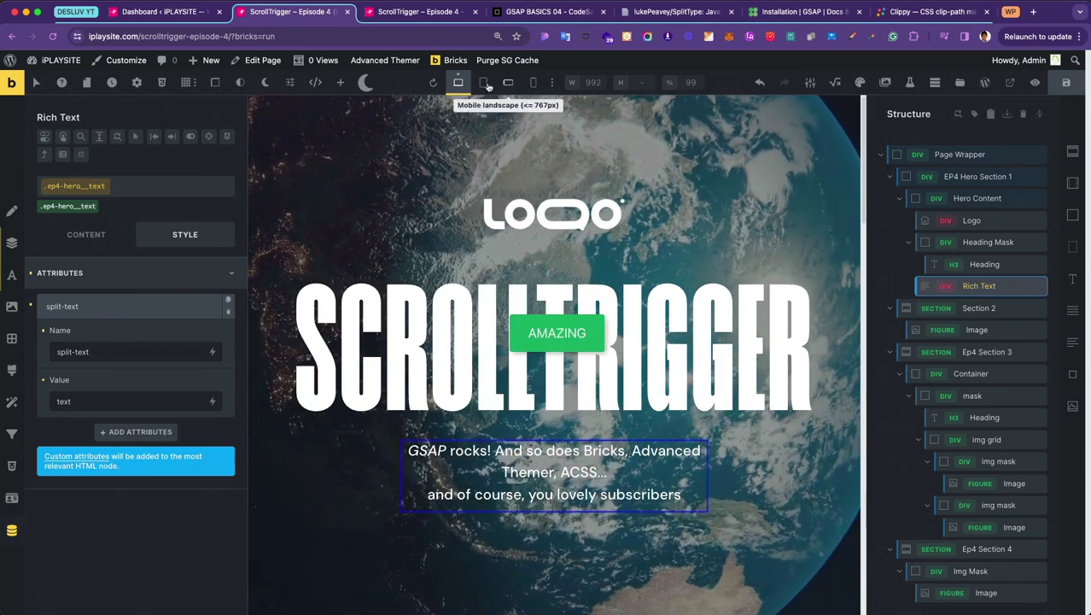
Step: Change querySelector to querySelectorAll on line 2 of episode4.js, then bring up the Episode 4 preview
click(547, 12)
mouse_move(372, 154)
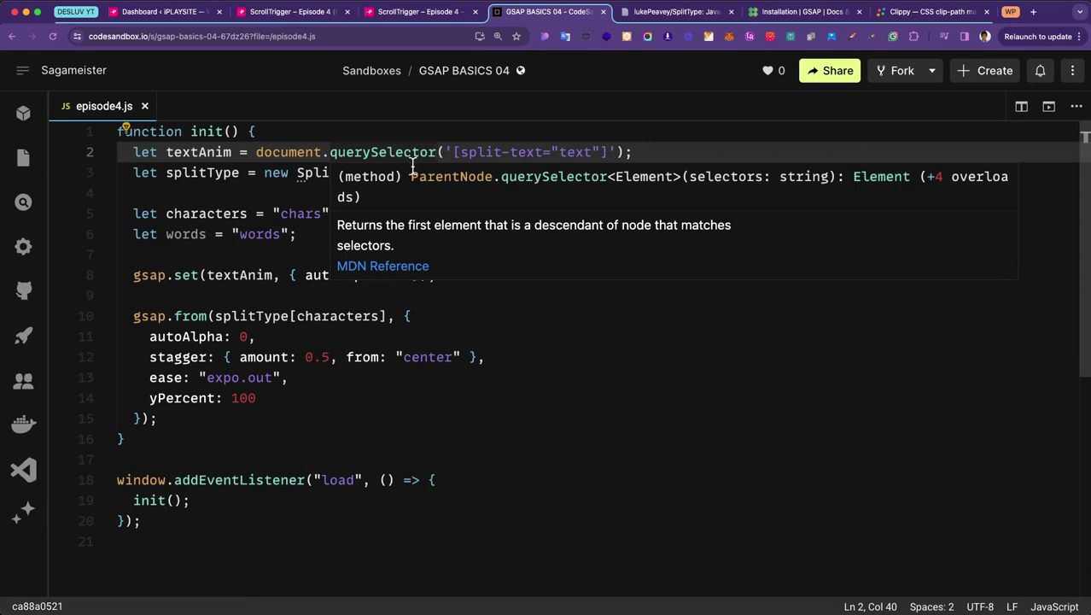
text(All)
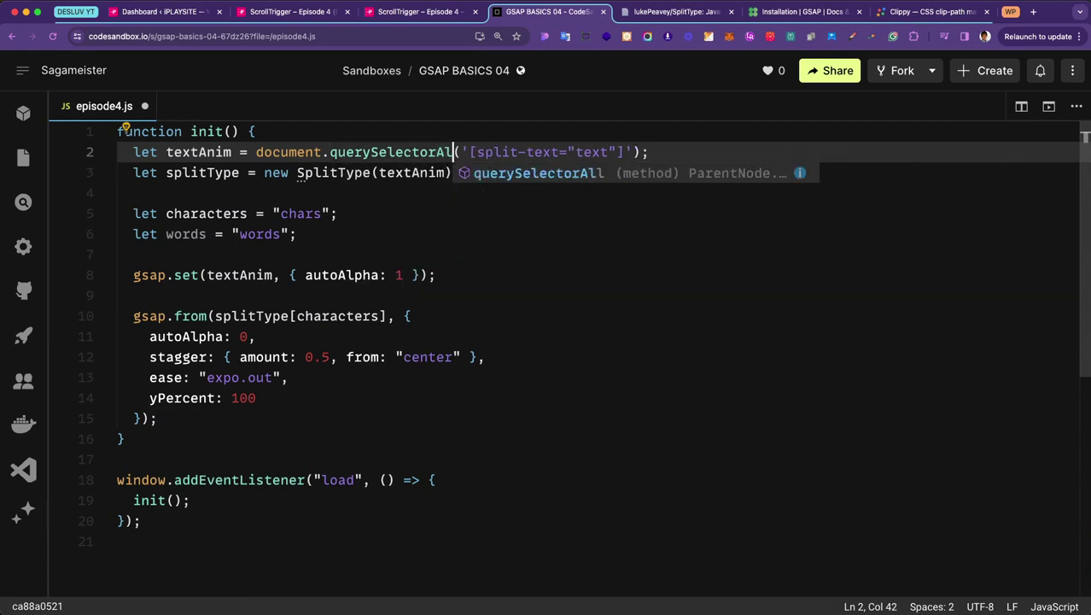
click(590, 283)
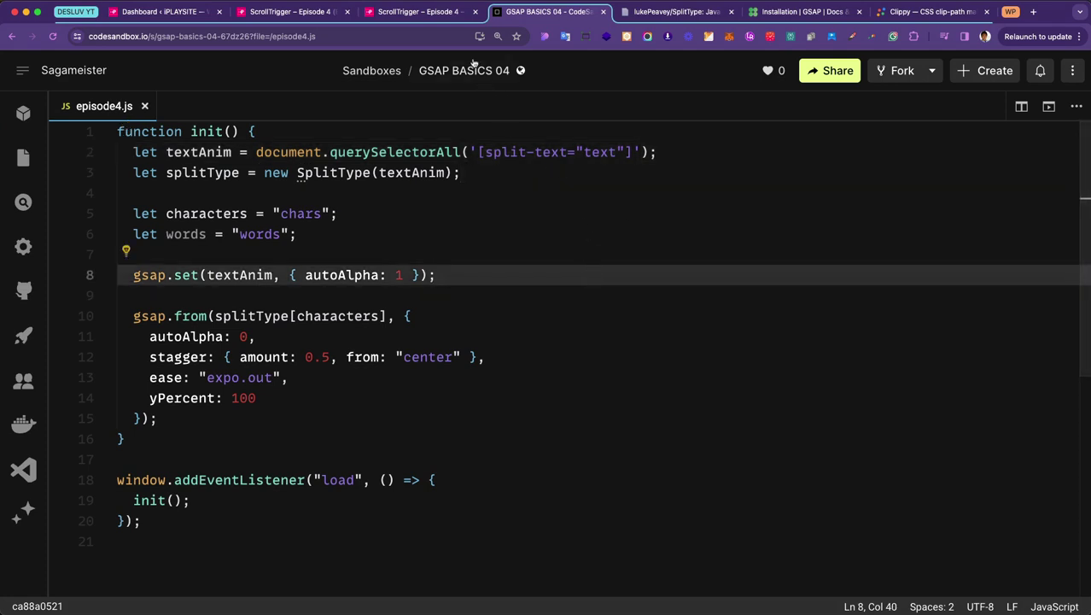
click(418, 12)
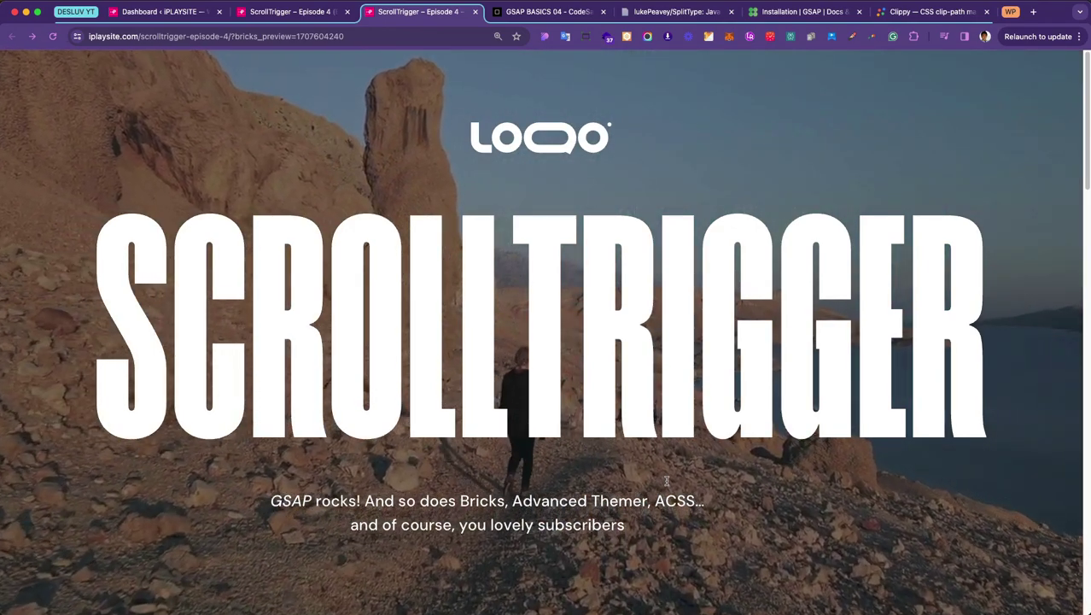
Step: Go back from the preview to the GSAP BASICS 04 CodeSandbox tab showing episode4.js
key(ctrl+Tab)
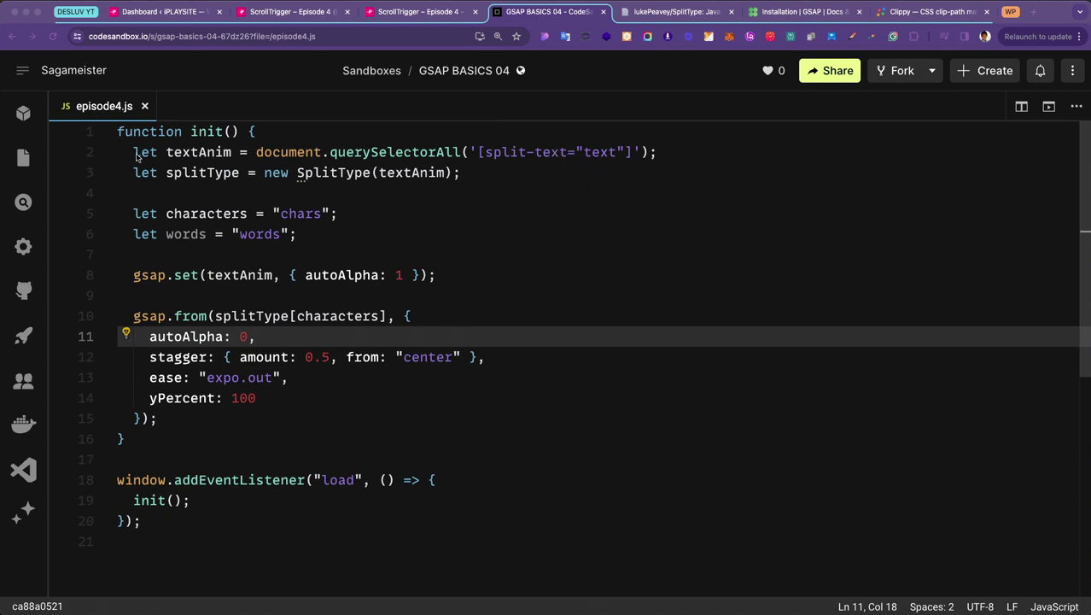
Step: Insert gsap.registerPlugin(ScrollTrigger); as line 1 of episode4.js, above init
click(119, 134)
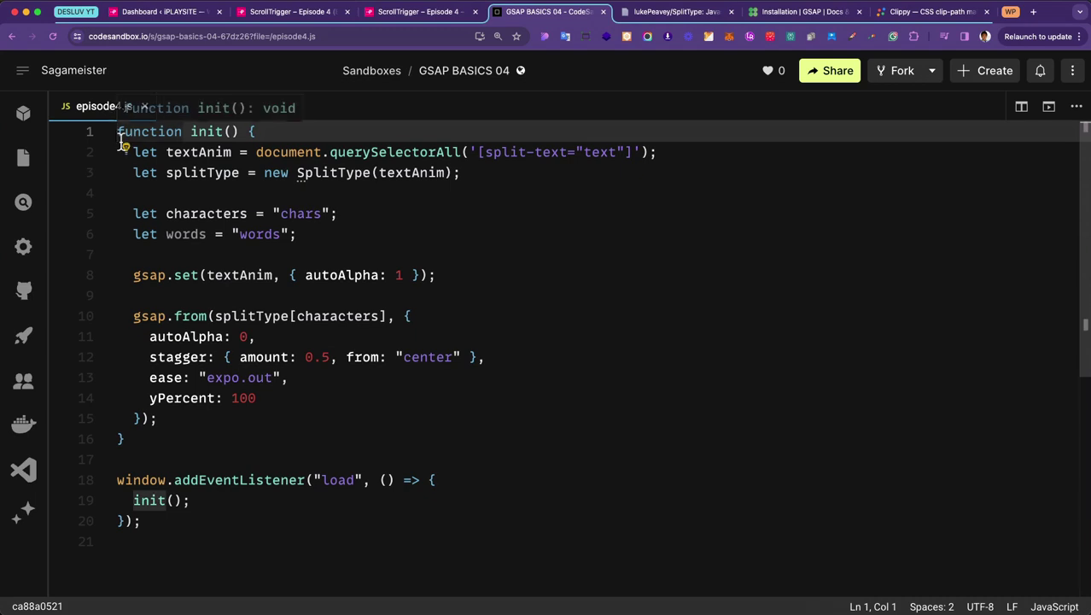
key(Return)
key(Return)
key(Up)
key(Up)
key(Return)
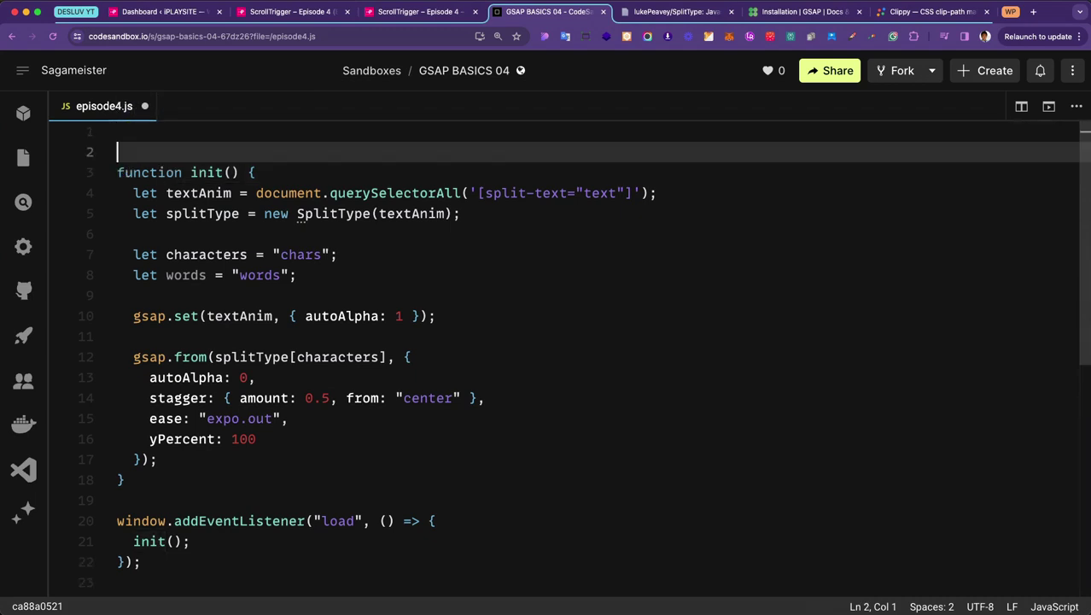
key(BackSpace)
text(gsap)
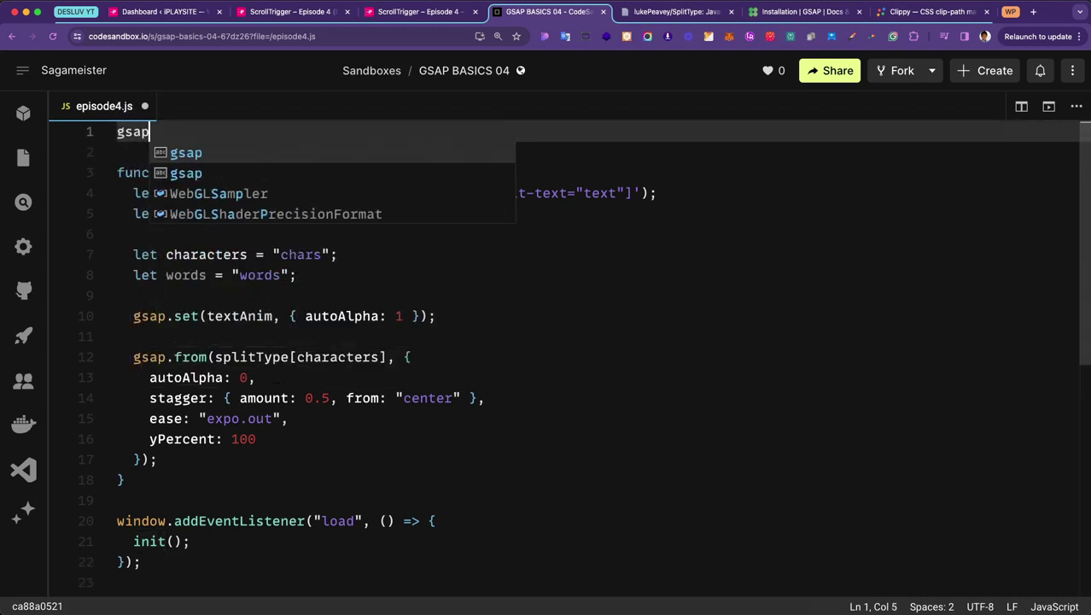
text(.re)
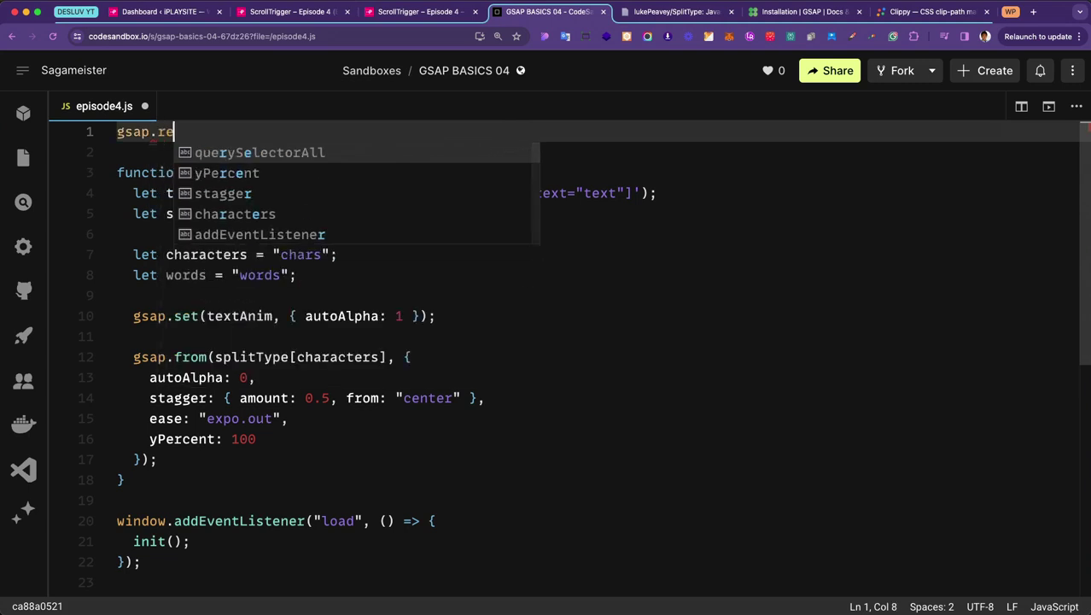
text(gisterPlu)
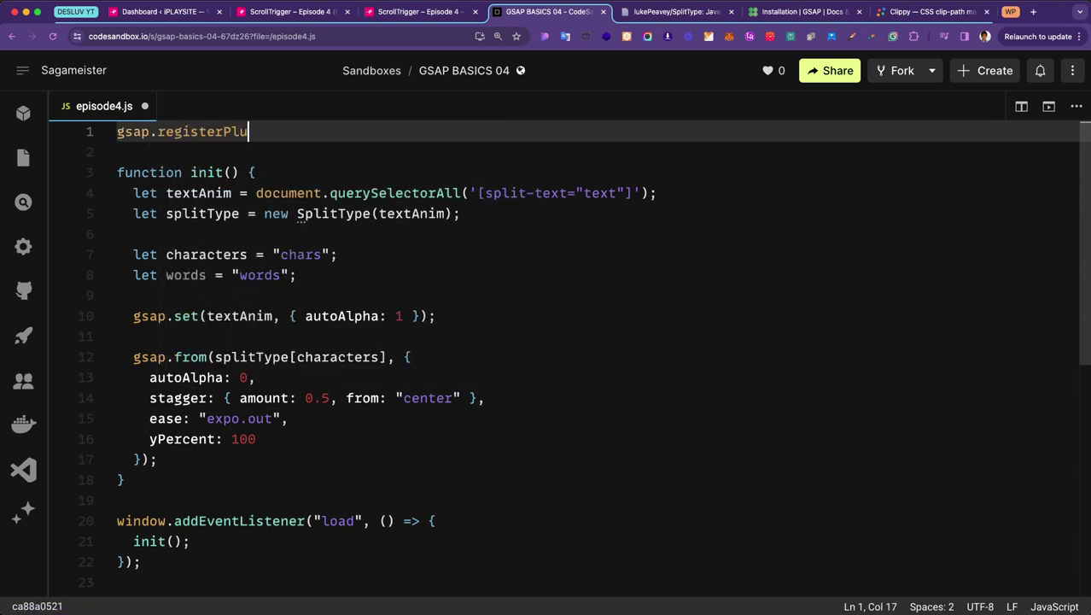
text(gin(Scr)
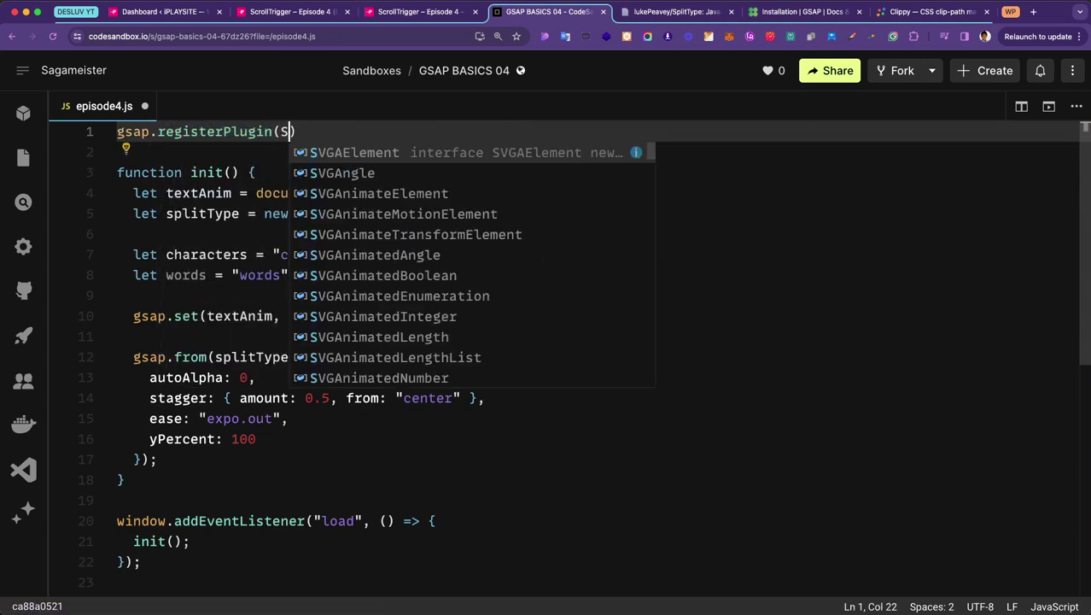
text(ollT)
key(BackSpace)
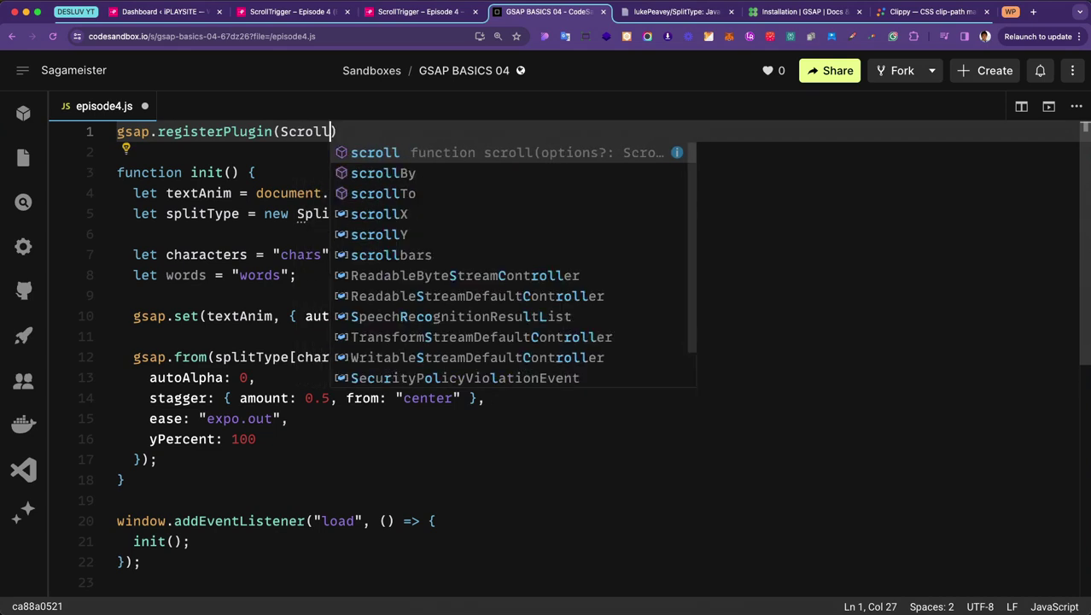
text(Trigger)
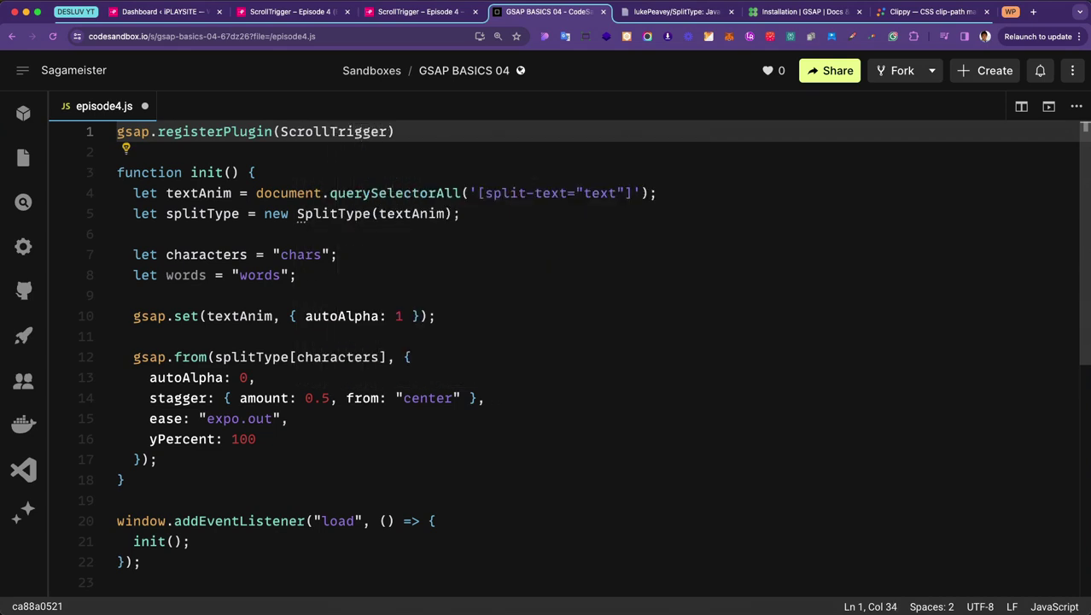
key(End)
click(285, 11)
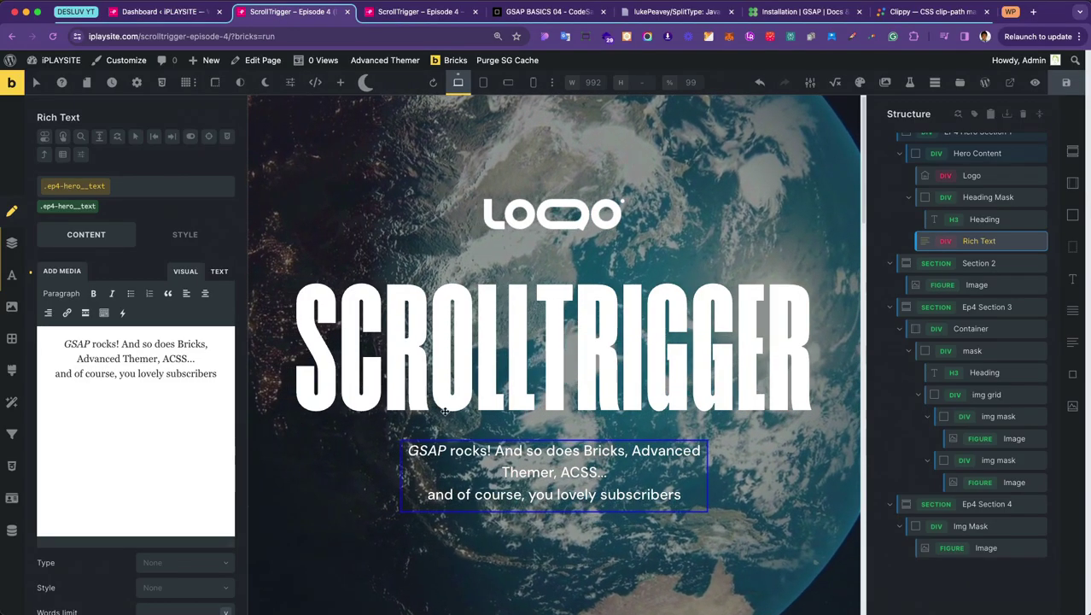
scroll(445, 412, down, 8)
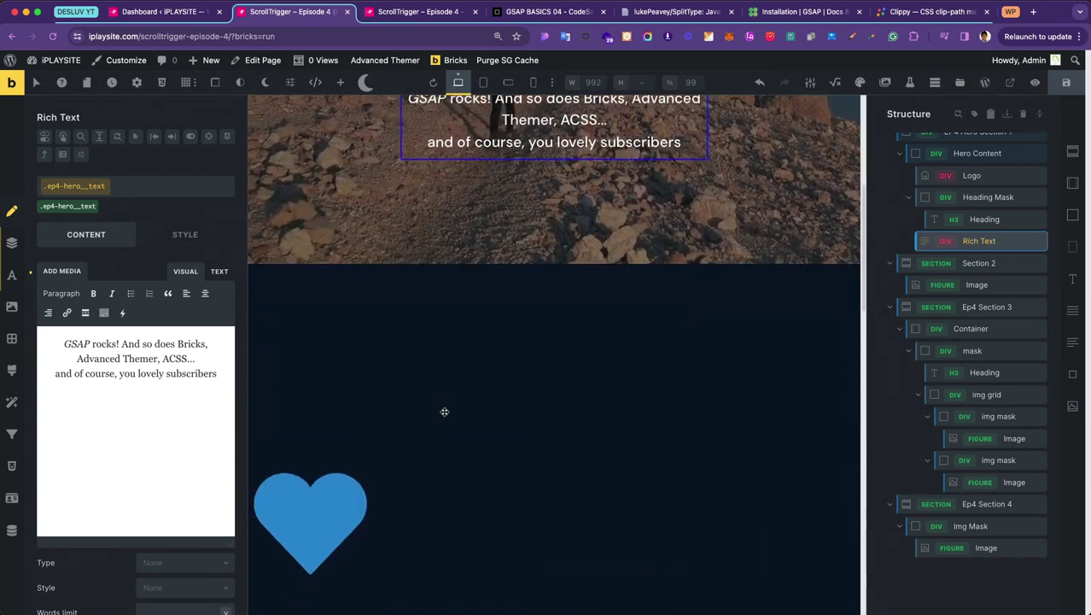
scroll(445, 411, down, 3)
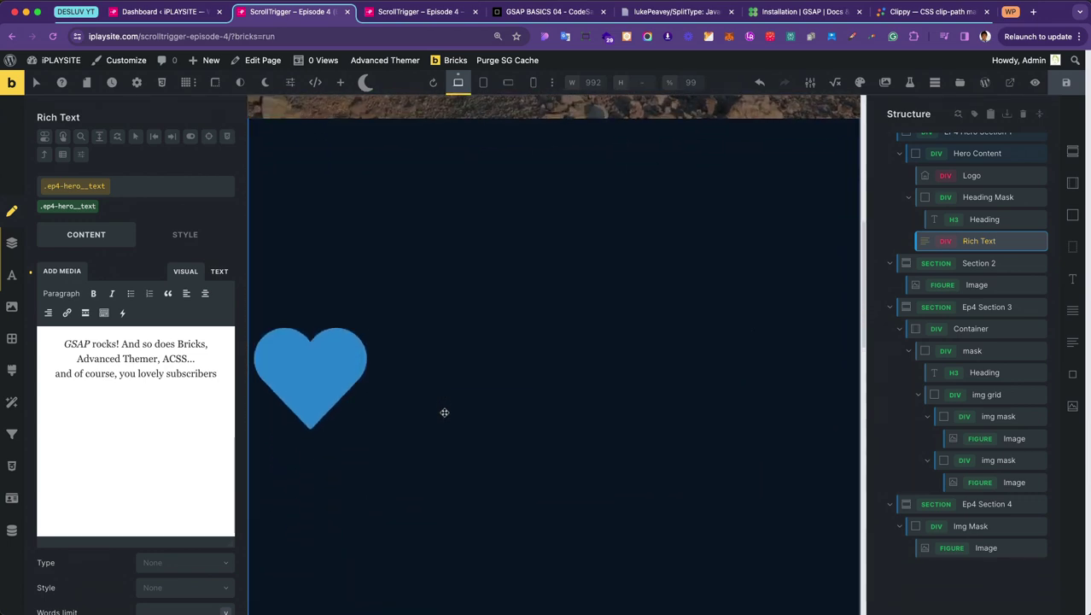
click(965, 264)
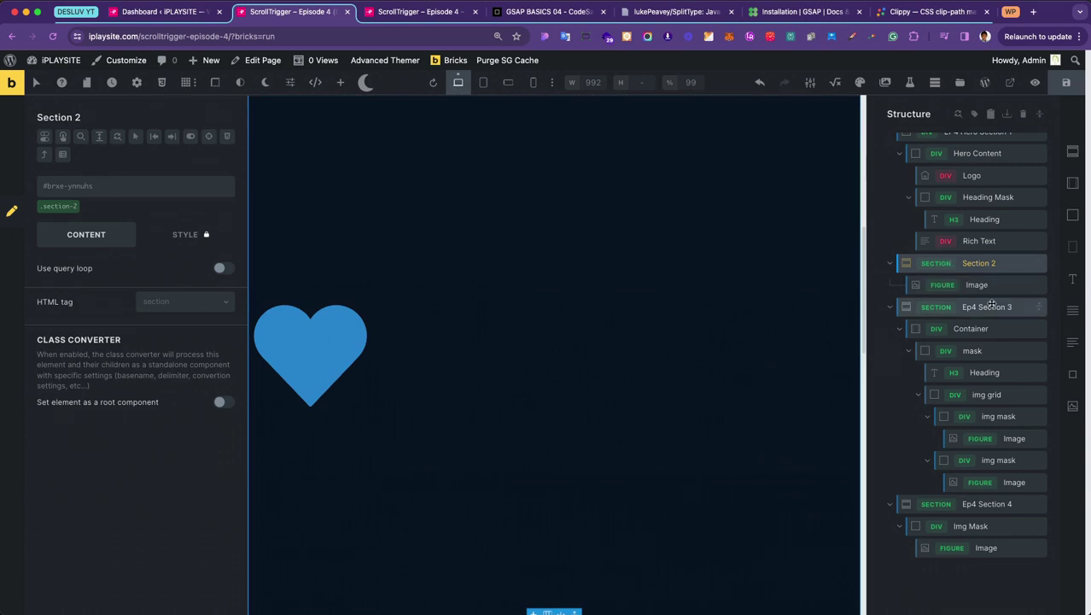
click(982, 285)
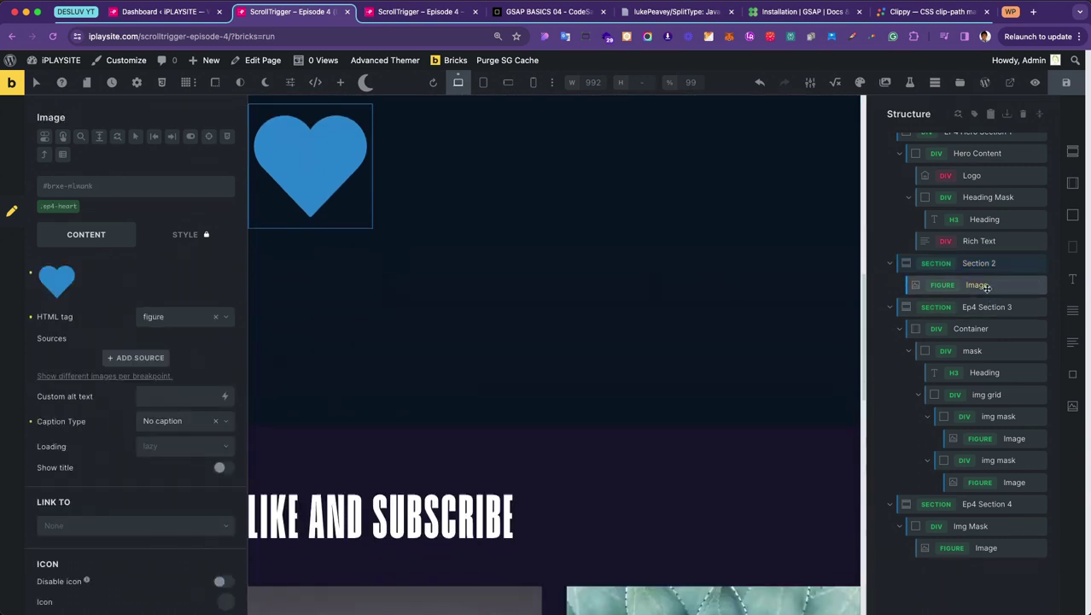
scroll(404, 365, up, 3)
scroll(404, 366, up, 1)
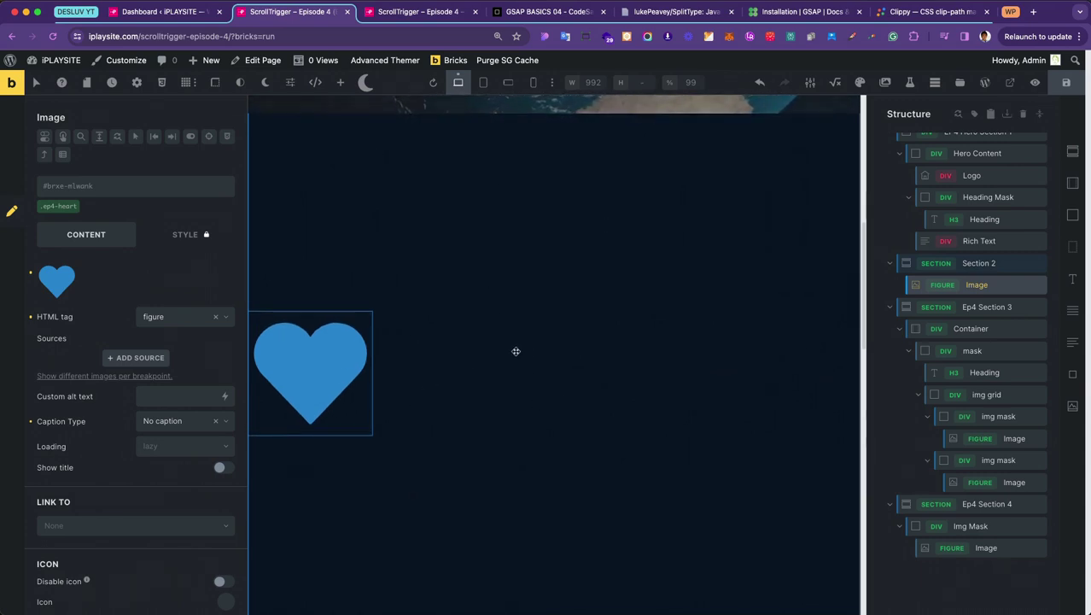
scroll(516, 351, down, 1)
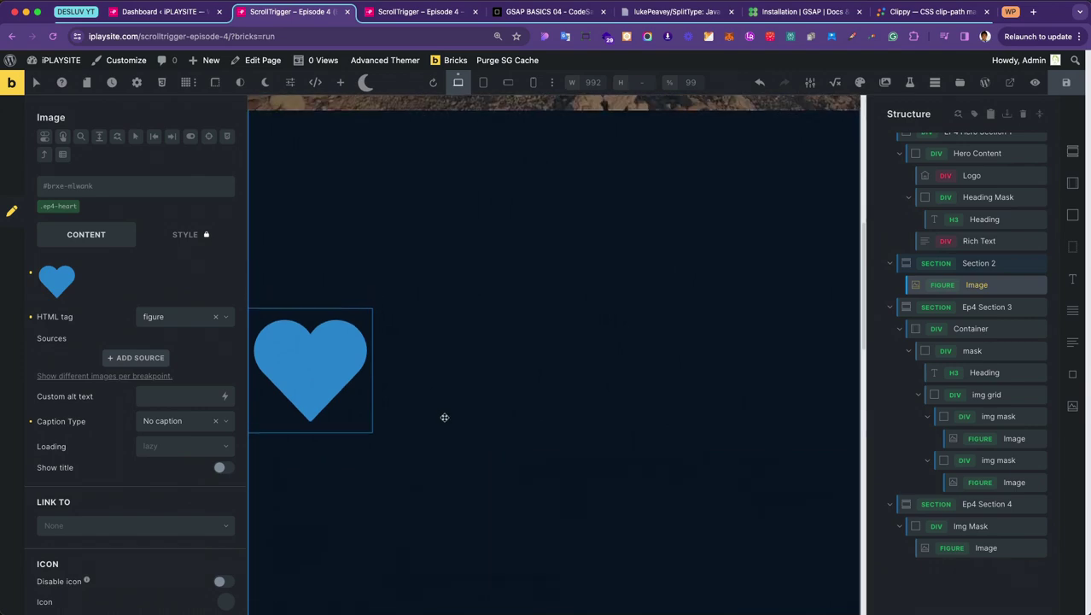
scroll(444, 416, up, 5)
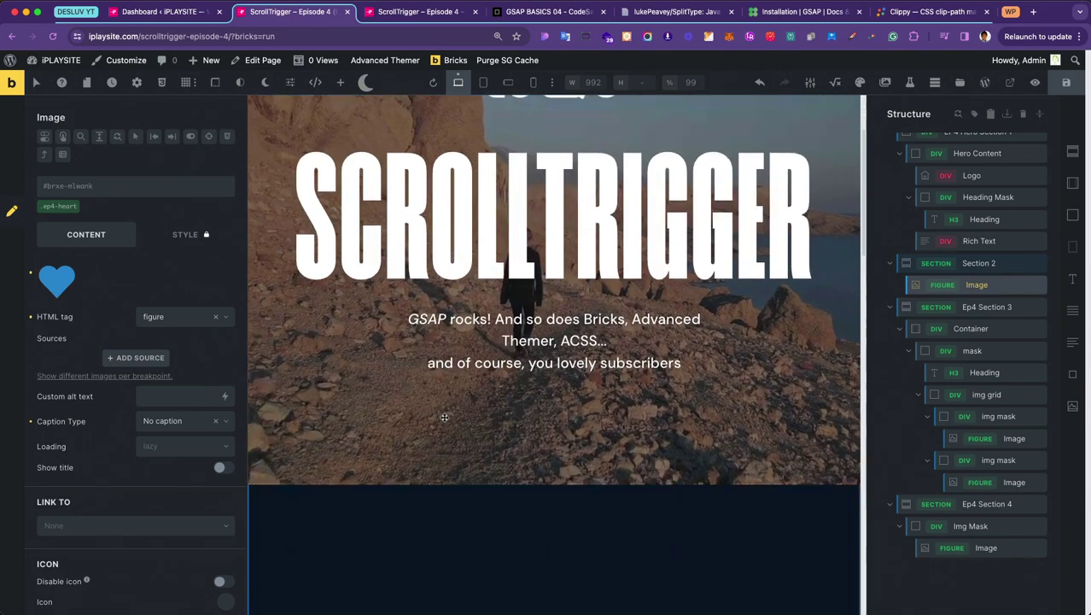
scroll(444, 416, down, 5)
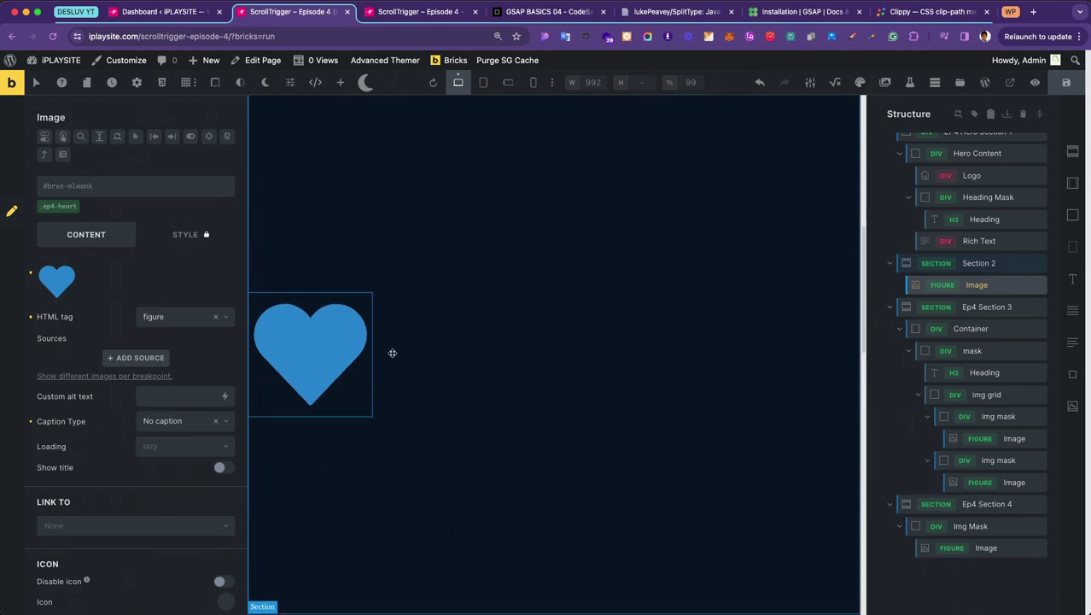
scroll(424, 374, up, 1)
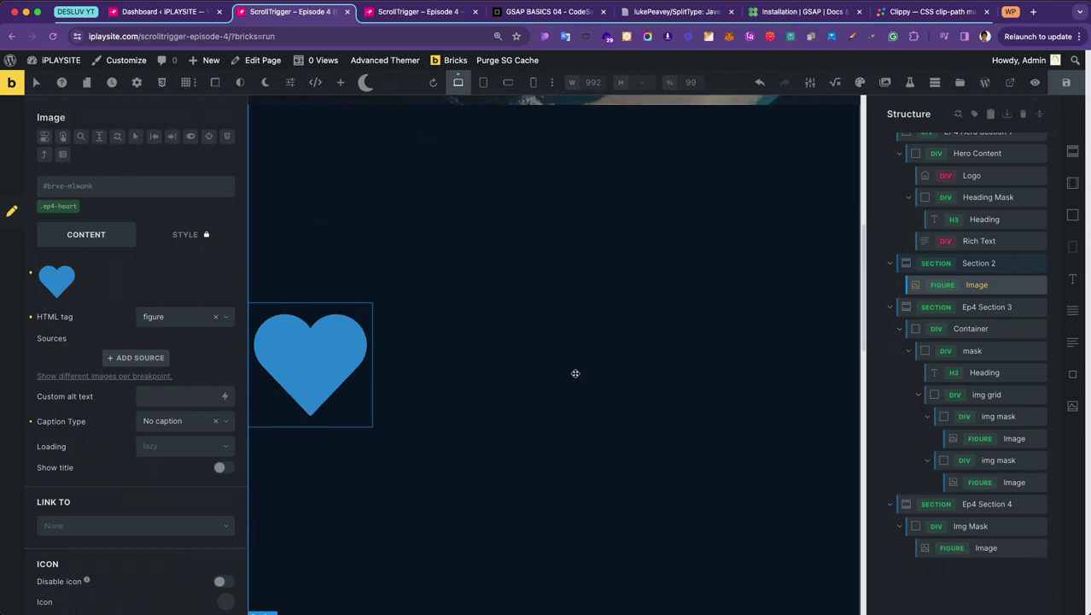
key(ctrl+Tab)
key(ctrl+Tab)
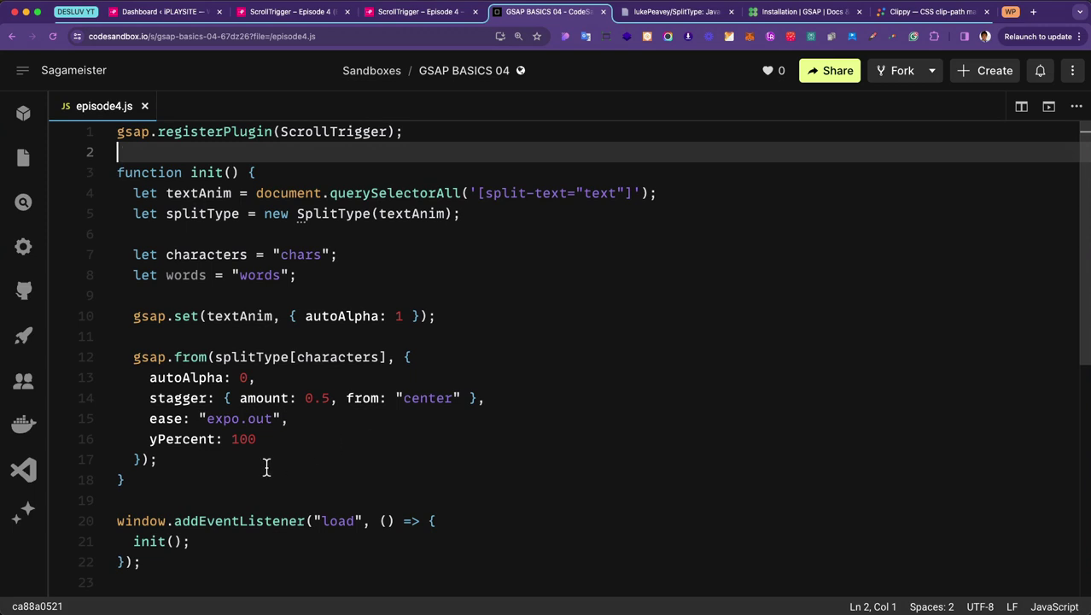
Step: Add blank lines below the character tween and start gsap.to(" on line 19
click(170, 463)
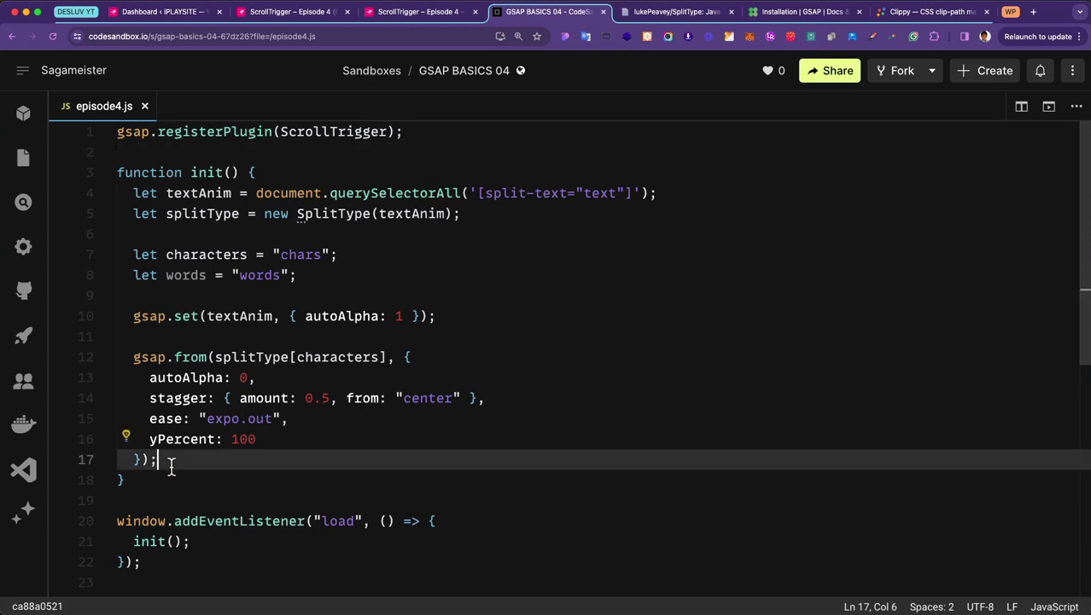
key(Return)
key(Return)
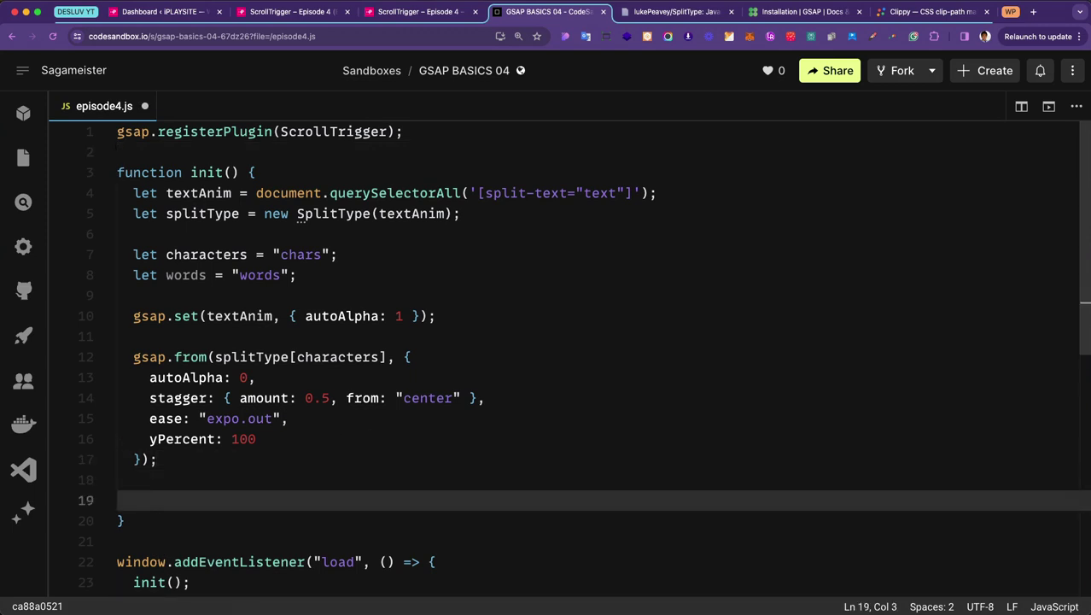
click(117, 480)
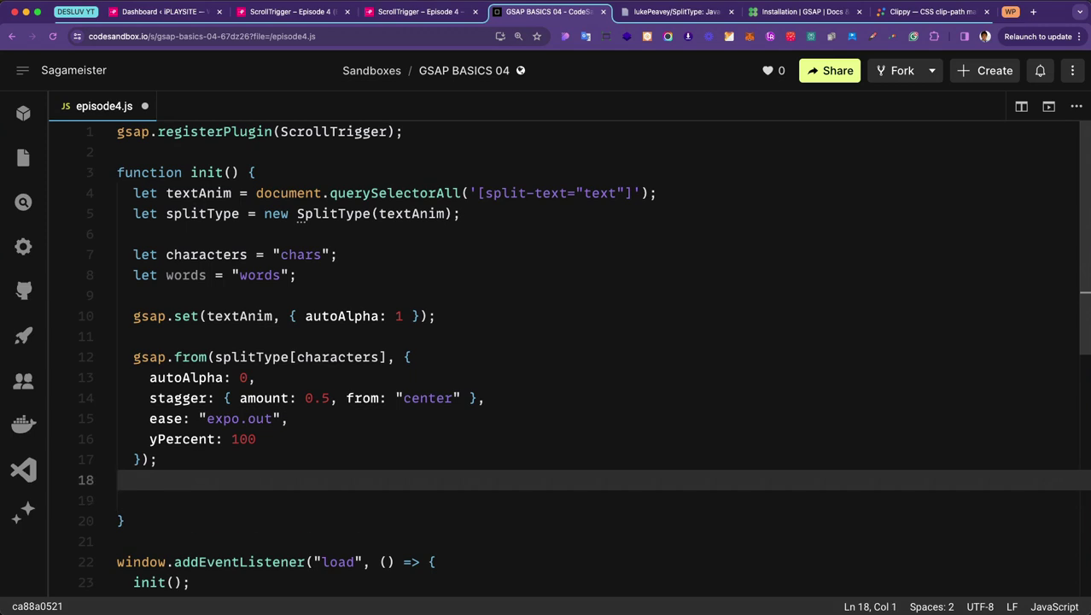
key(Return)
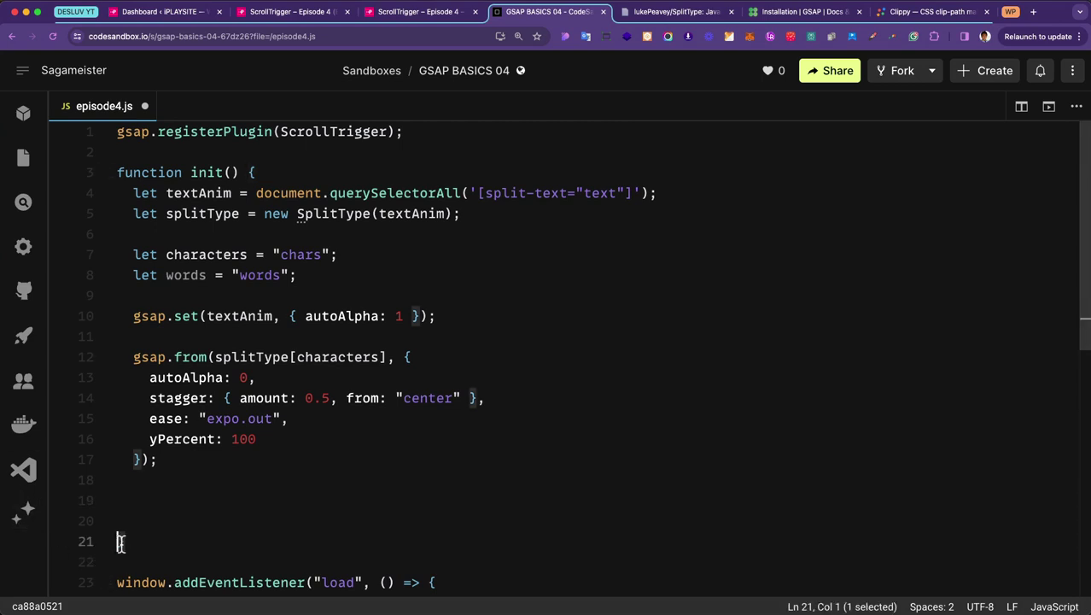
drag(124, 540, 117, 541)
click(141, 503)
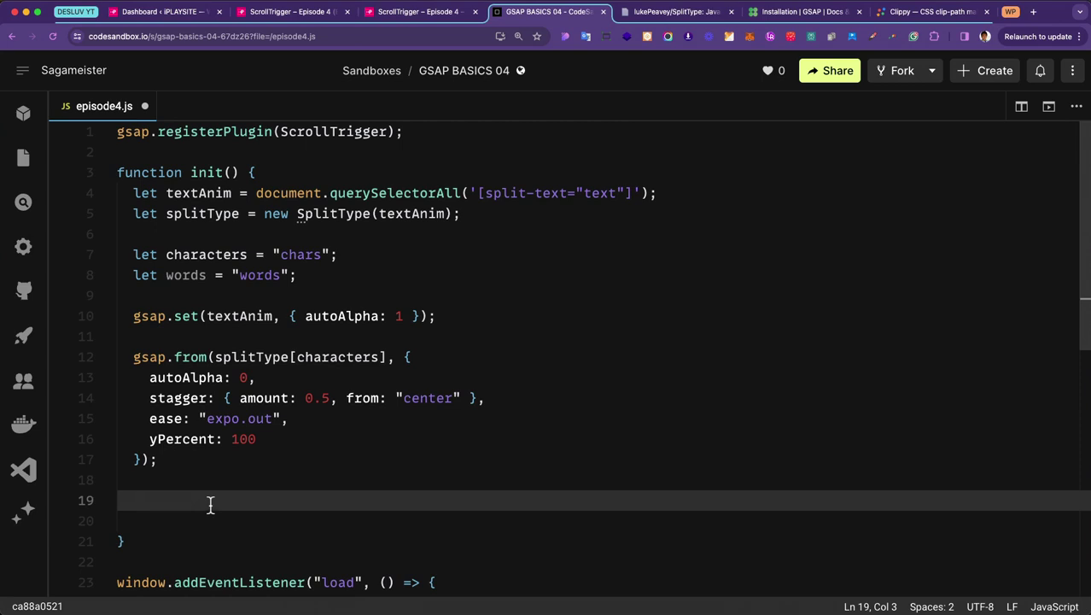
text(gs)
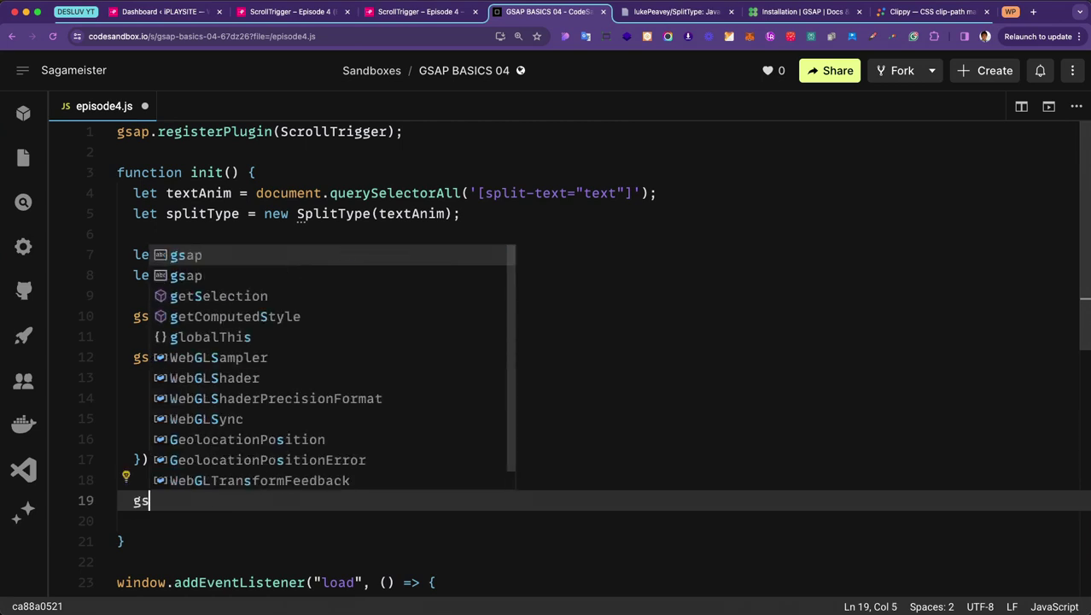
text(ap.to)
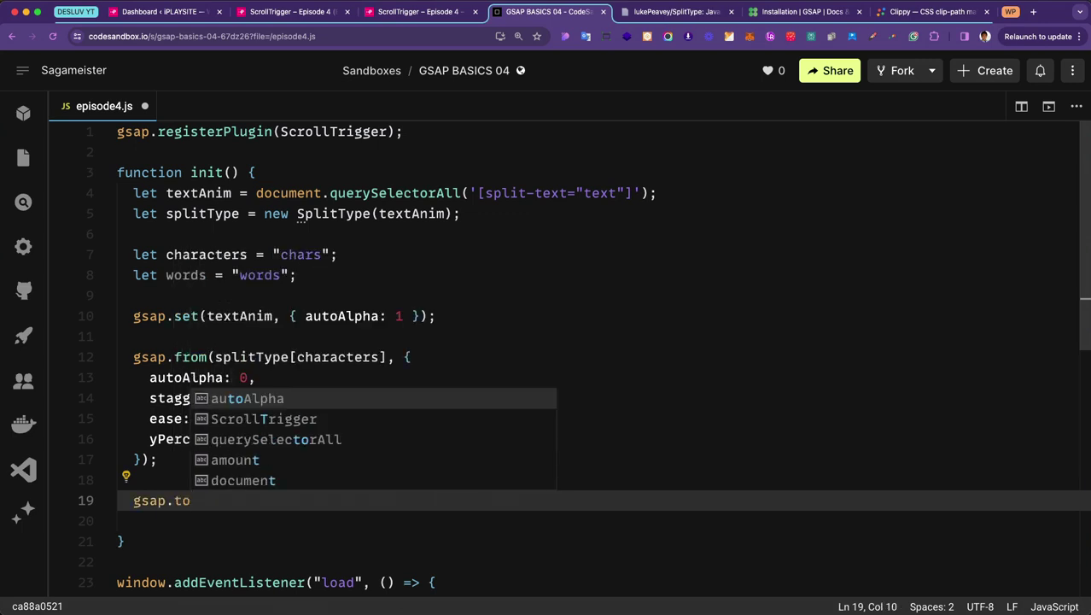
text((")
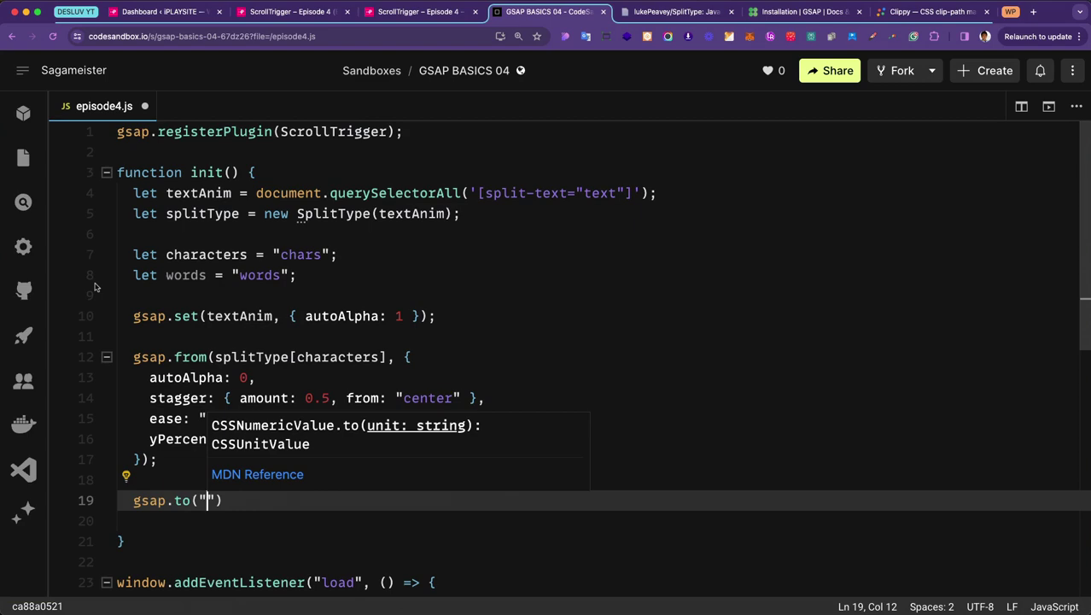
Step: Copy the heart's .ep4-heart class name from Bricks and return to the CodeSandbox code
key(ctrl+shift+Tab)
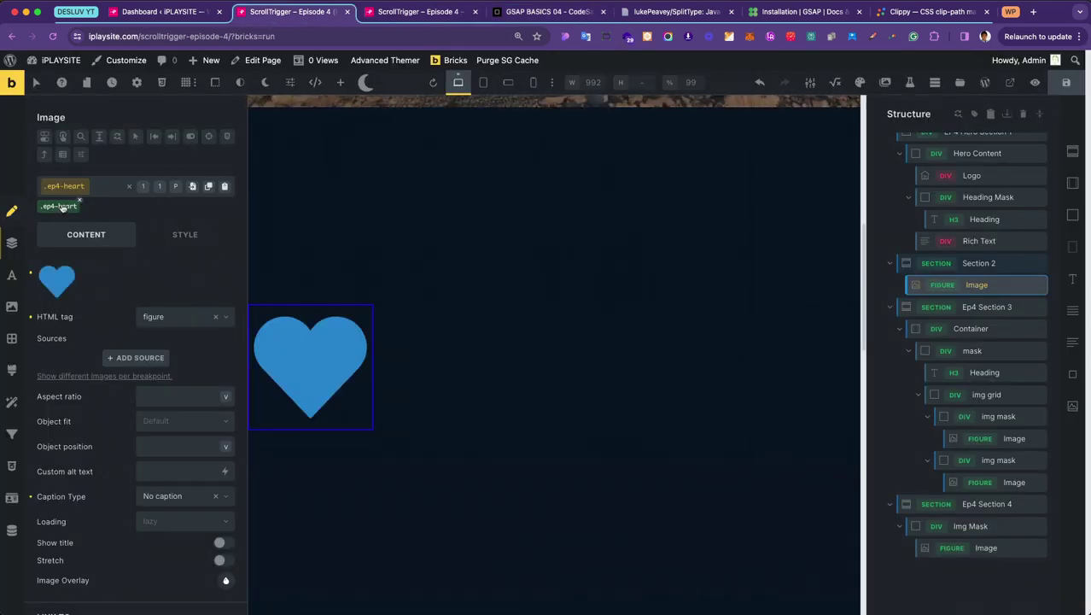
click(224, 186)
key(ctrl+Tab)
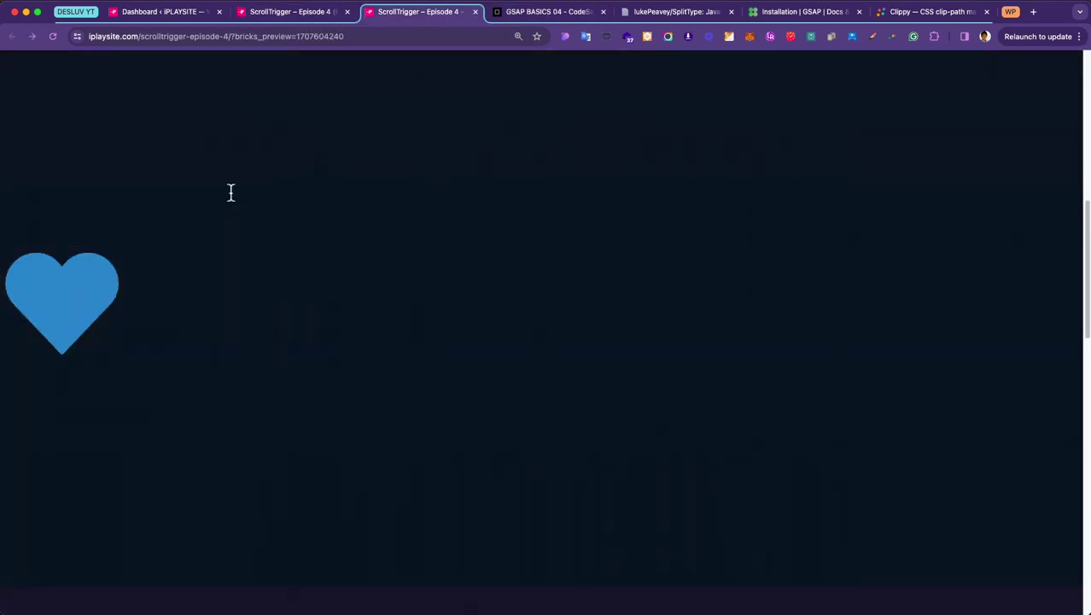
key(ctrl+Tab)
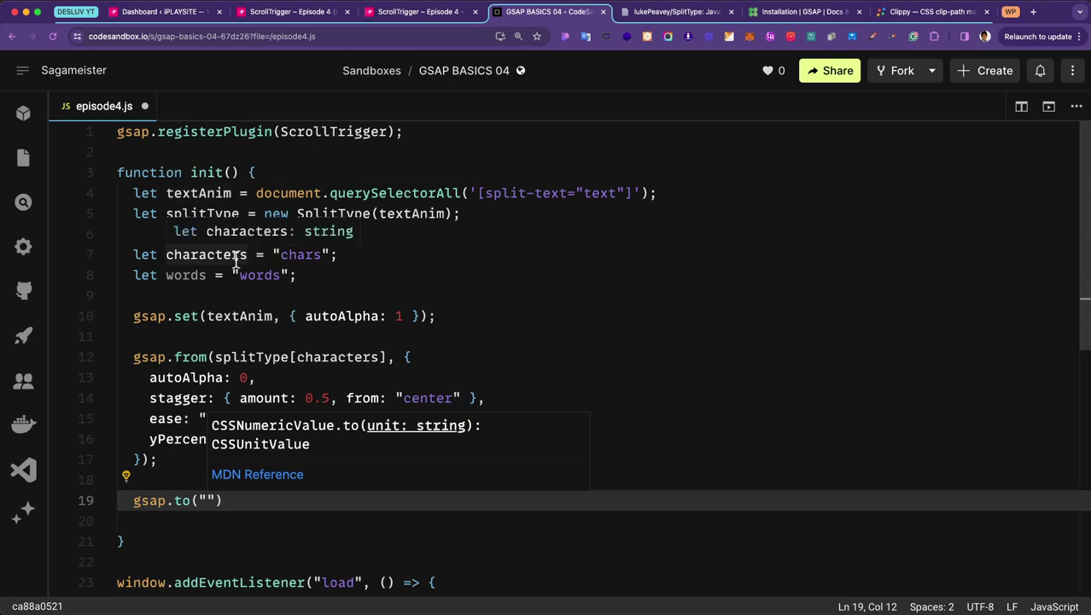
Step: Write the .ep4-heart tween with duration 2, rotation -360, ease "power2.out" and x "70vw"
key(super+v)
key(Right)
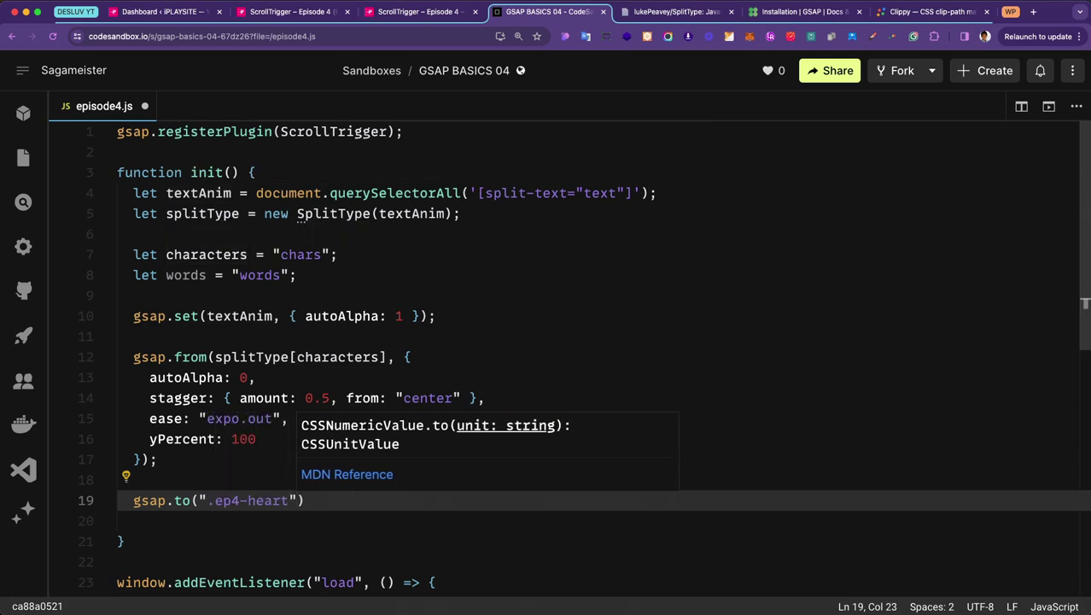
text(, {)
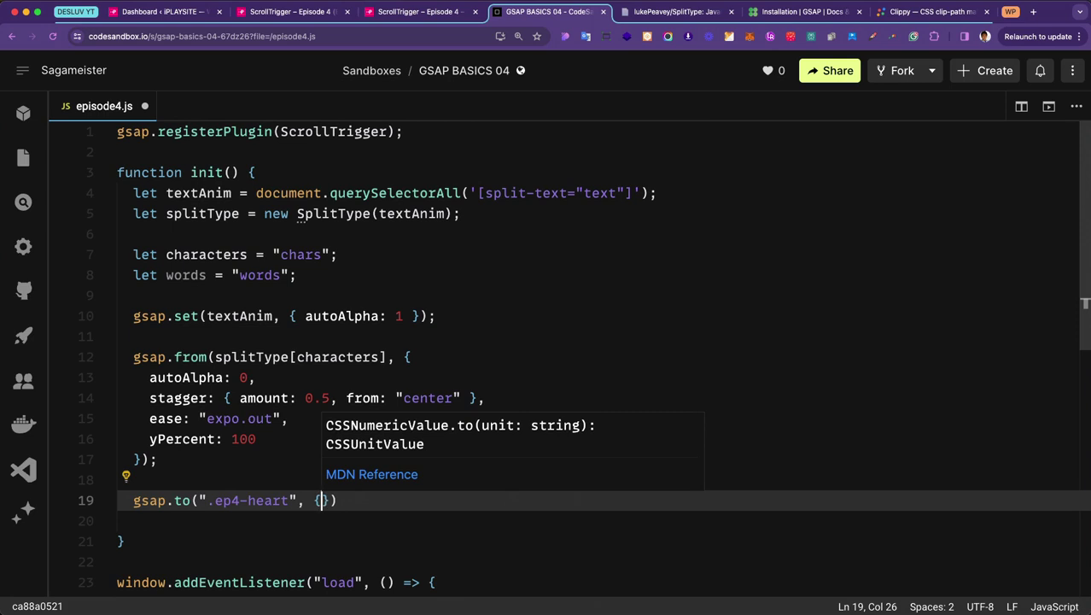
text(duration)
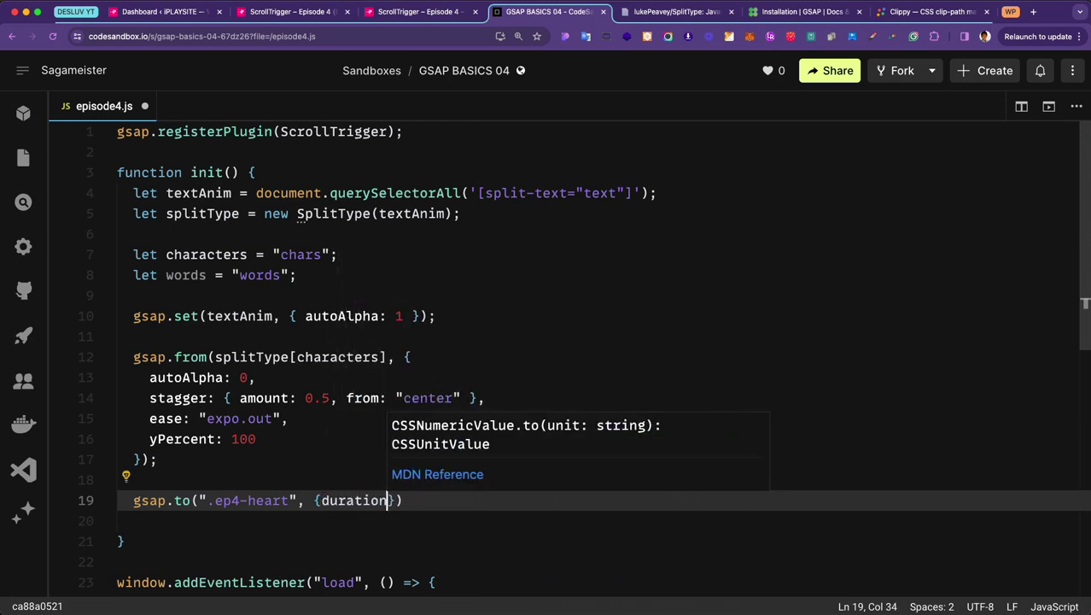
text(: 2)
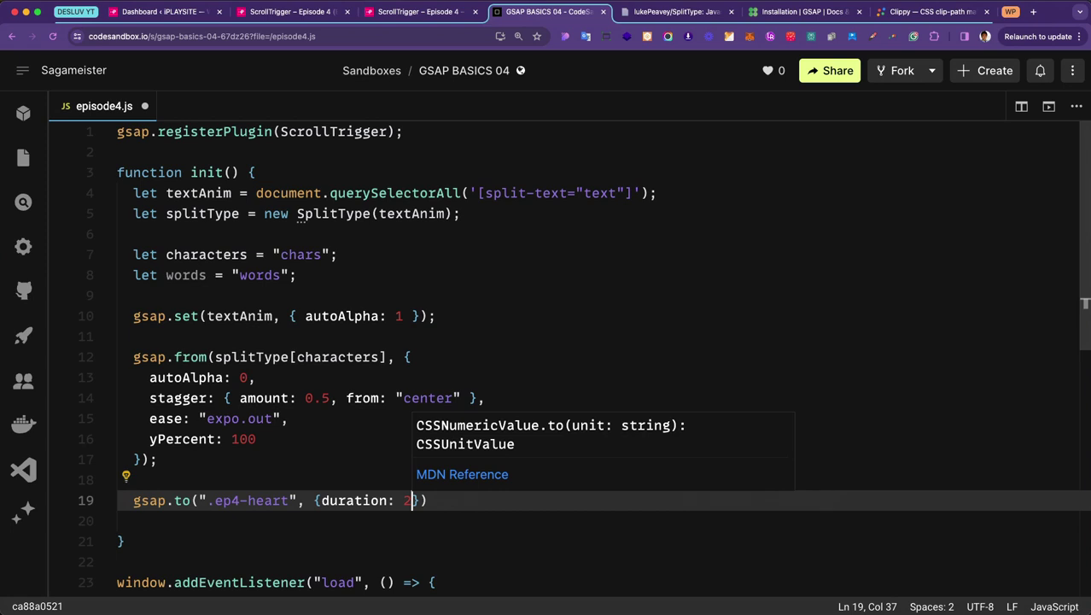
text(, r)
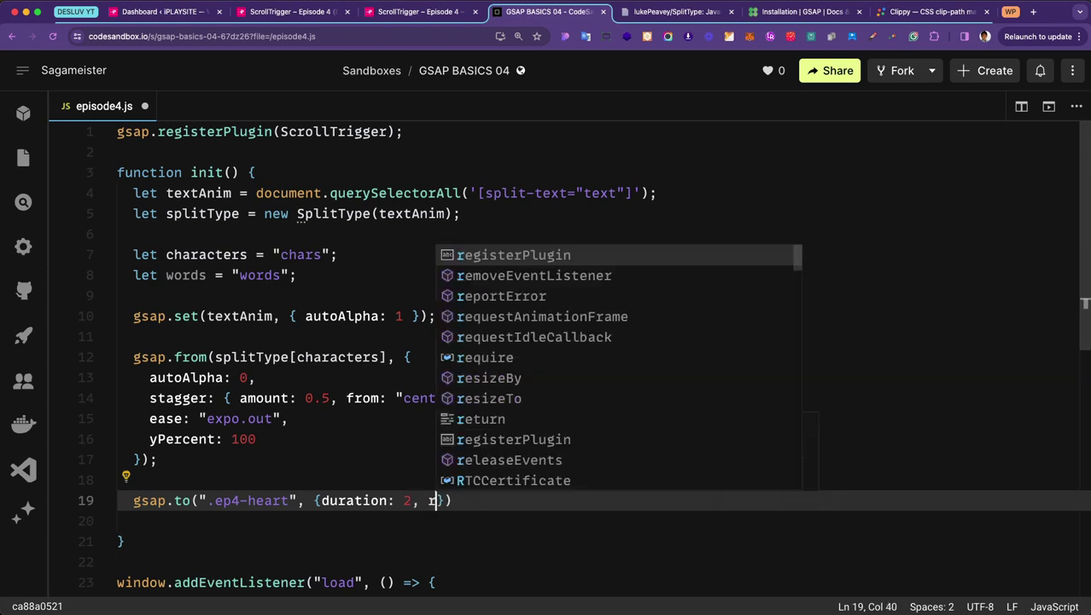
text(otation)
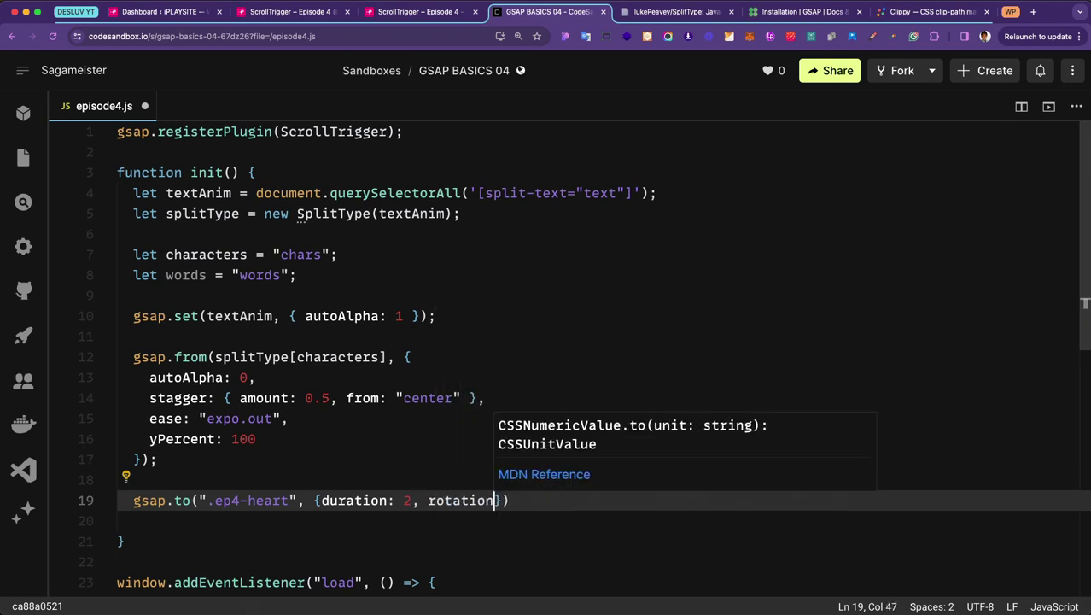
text(:-)
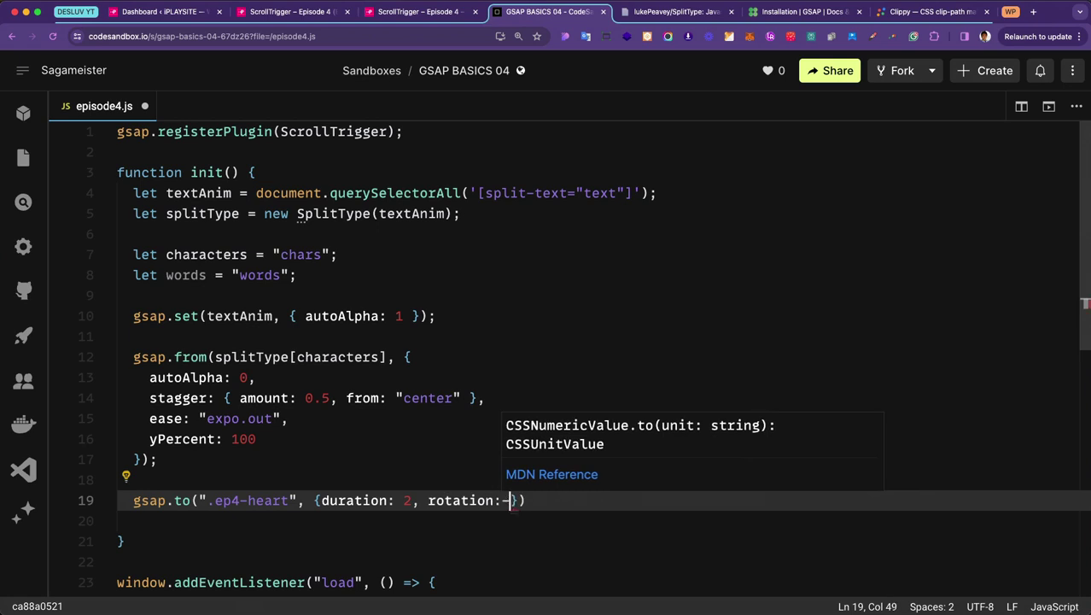
text(360)
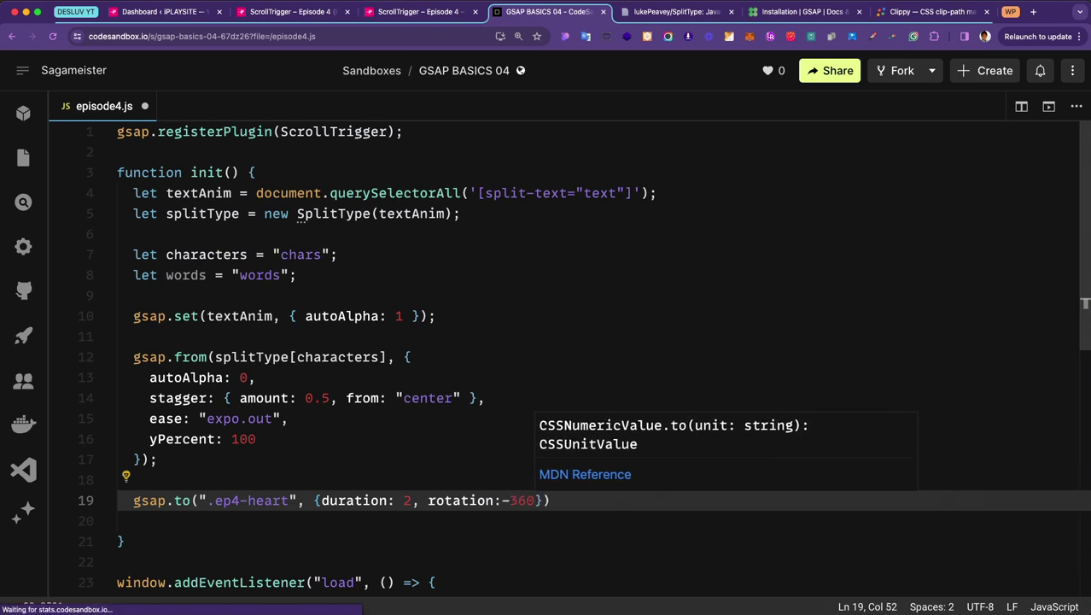
text(, ease:)
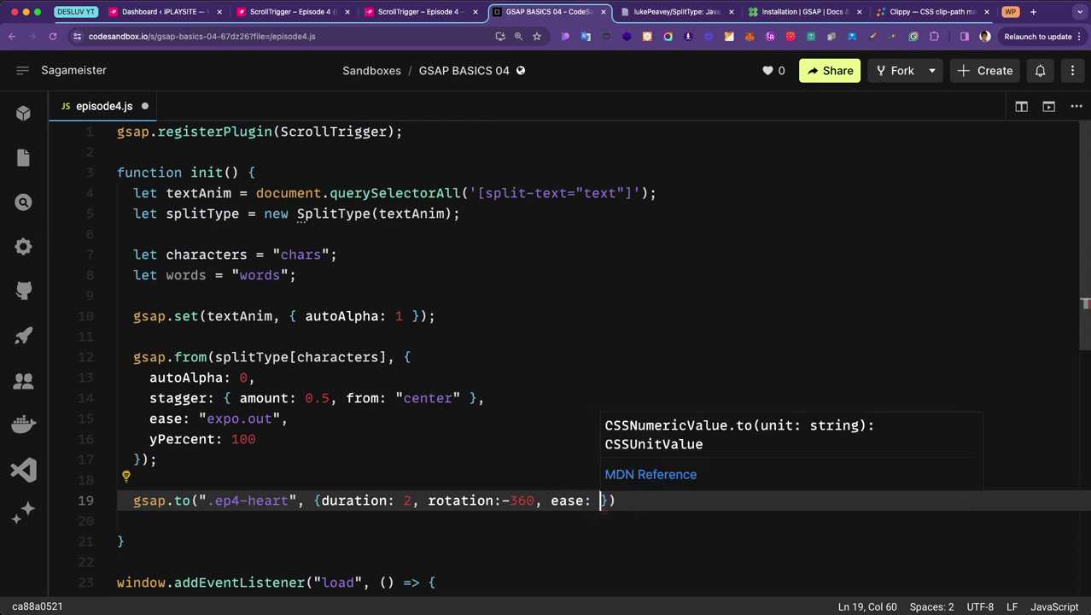
text( power)
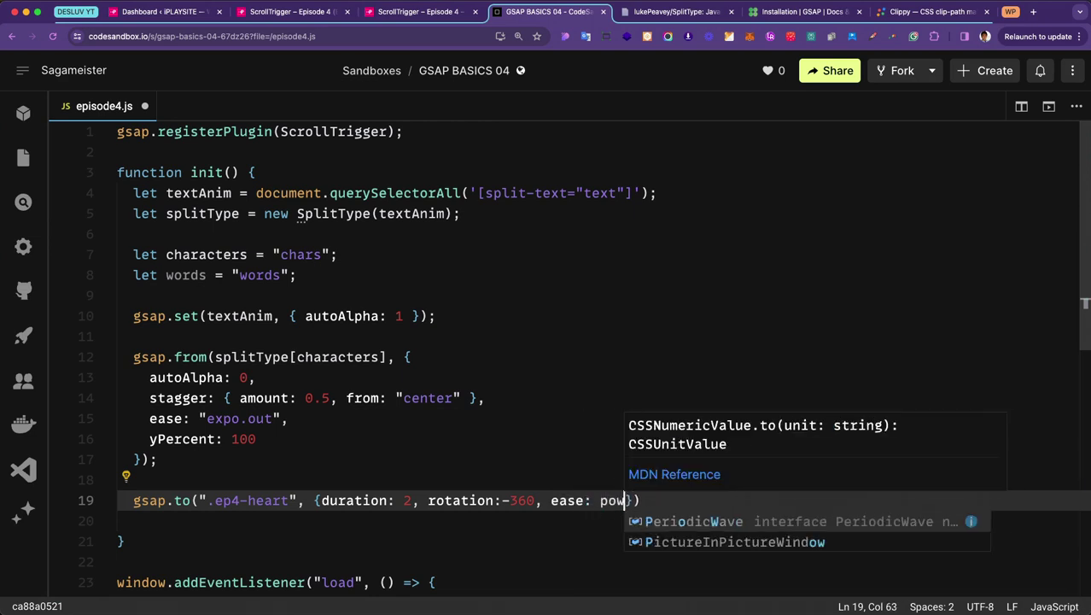
text(2.o)
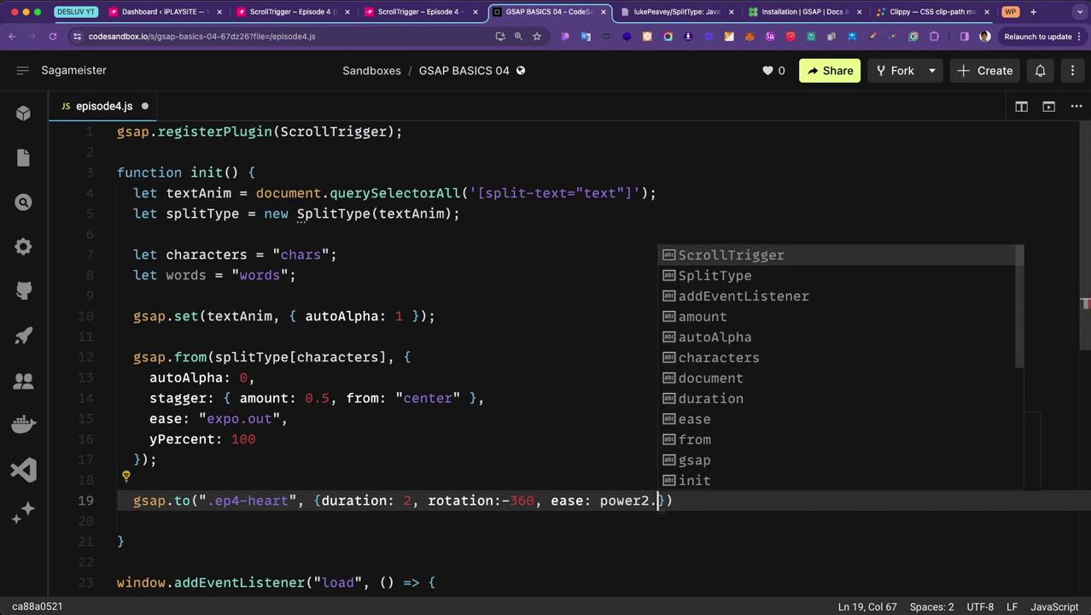
text(ut)
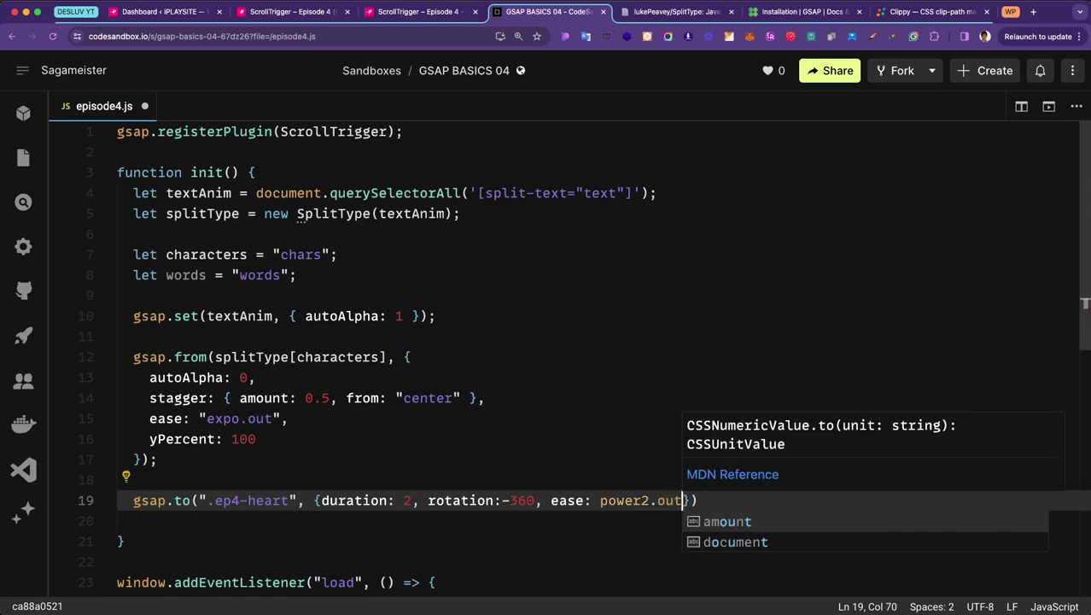
key(Left)
key(Left)
key(Left)
key(Left)
key(Left)
key(Left)
key(Left)
key(Left)
key(Left)
key(Left)
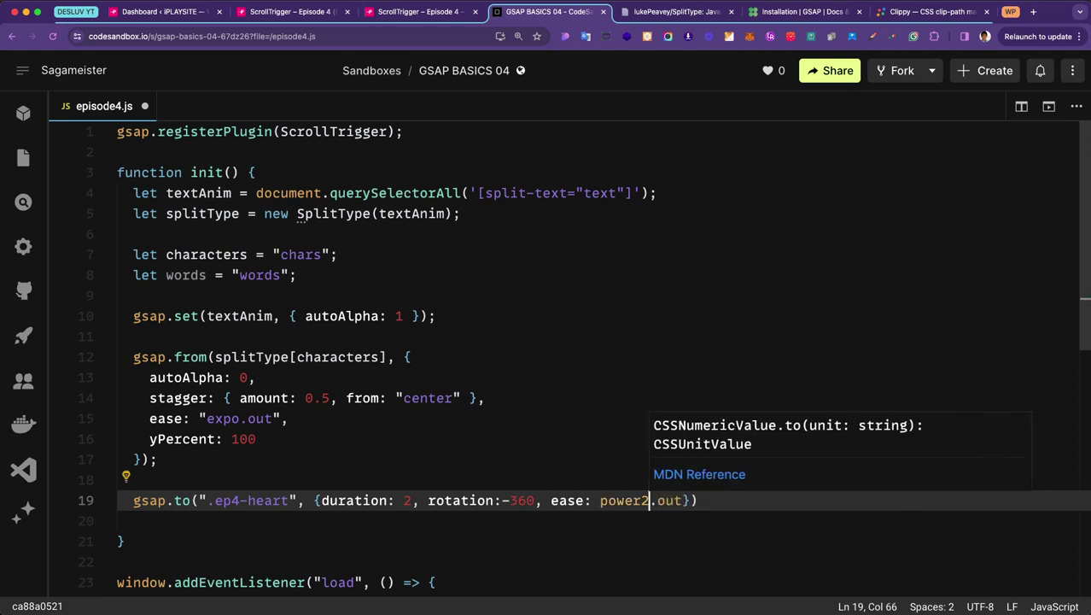
text(")
key(Right)
key(Right)
key(Right)
key(Right)
key(Right)
key(Right)
key(Right)
key(Right)
key(Right)
key(Right)
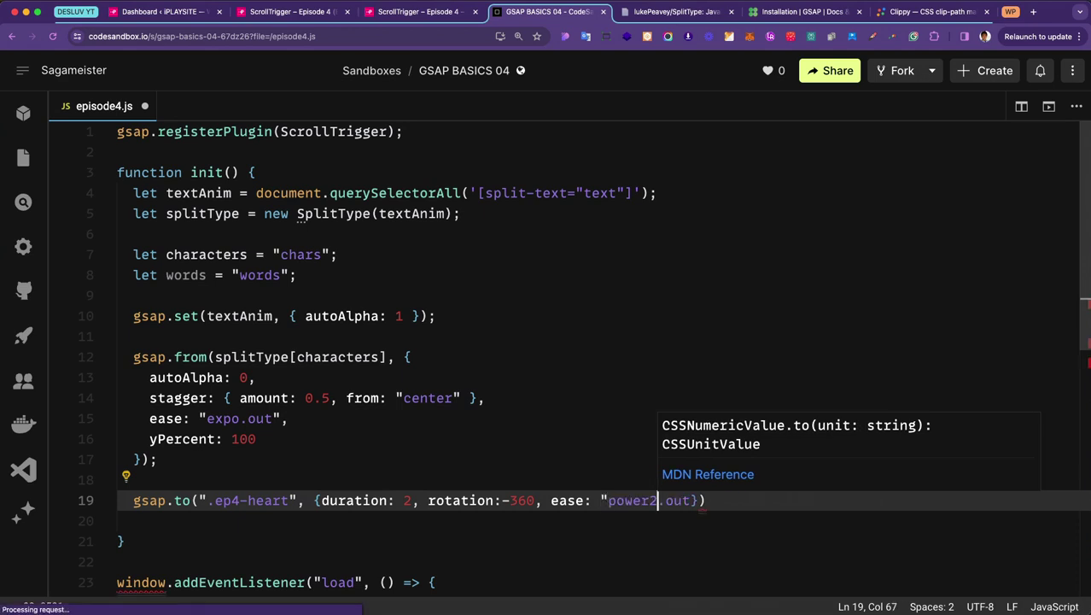
text(")
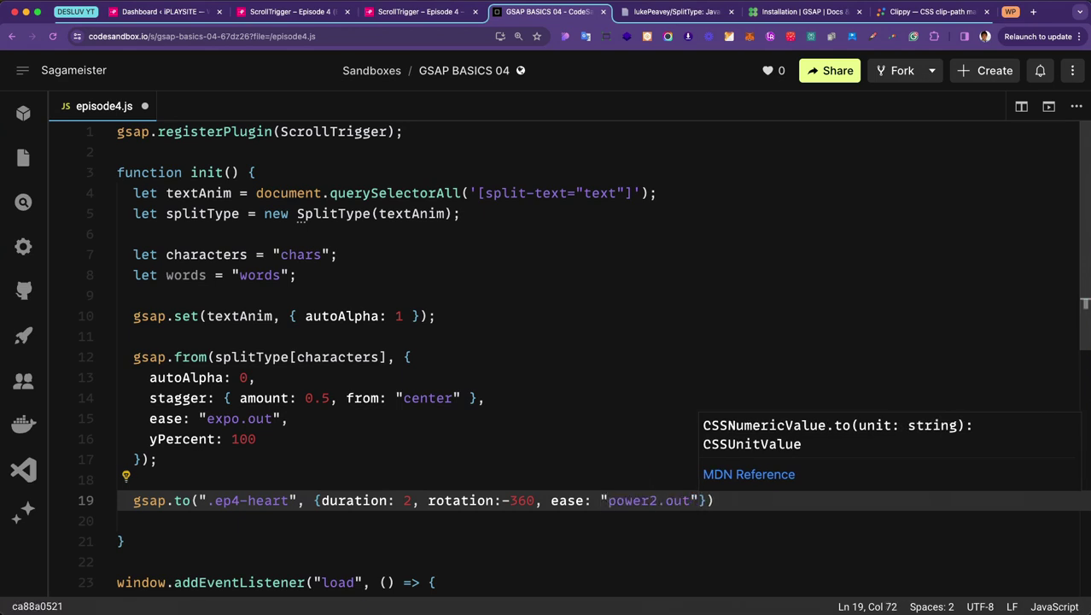
text(, )
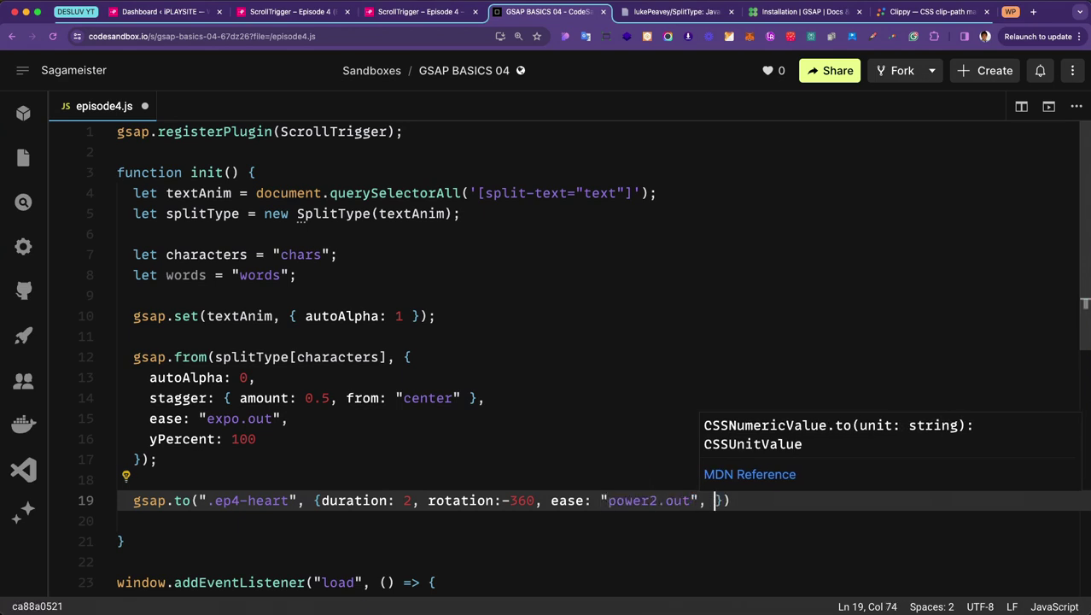
text(x:)
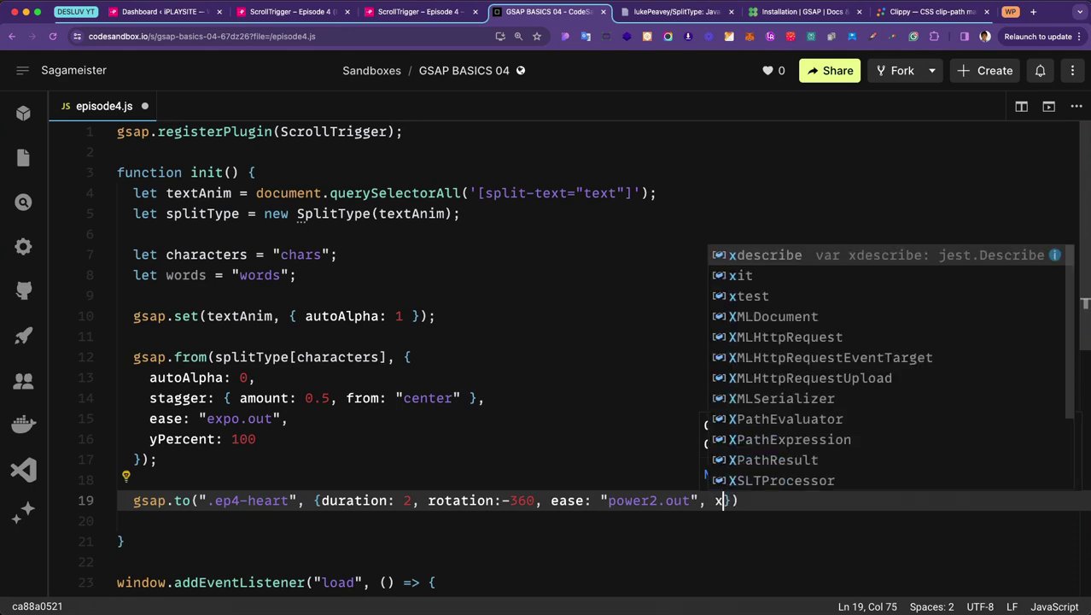
text(")
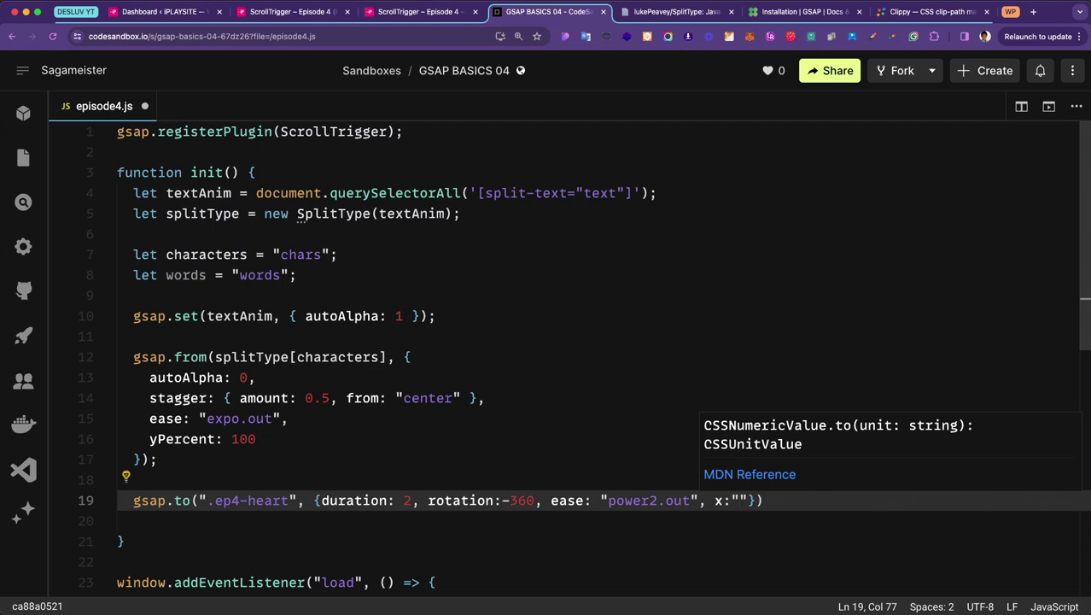
text(70vw)
Step: Save and auto-format episode4.js, then switch to the live preview
key(super+s)
scroll(332, 437, down, 5)
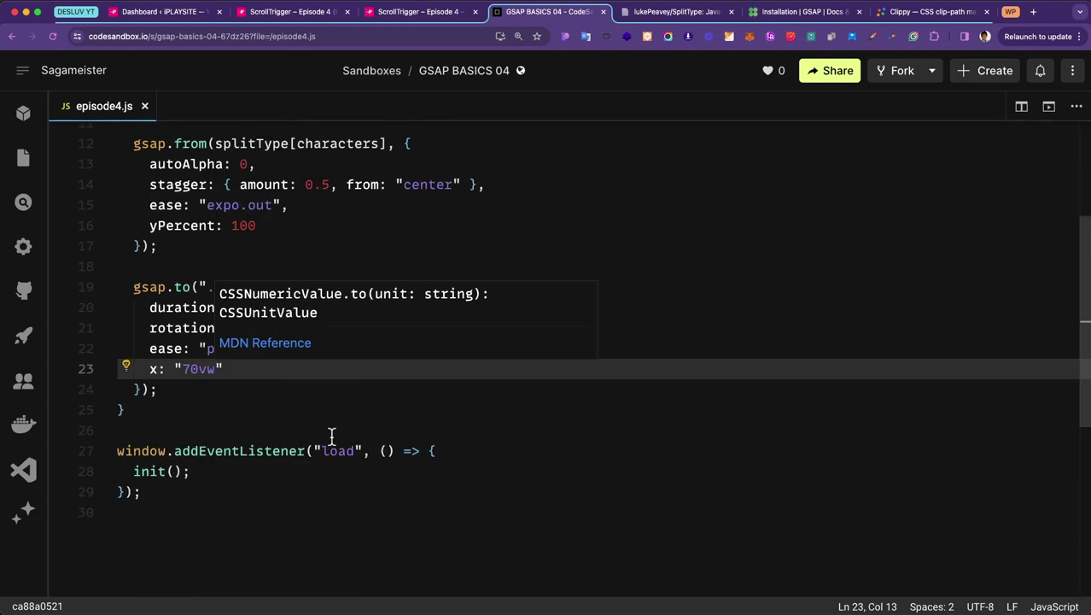
scroll(332, 437, up, 3)
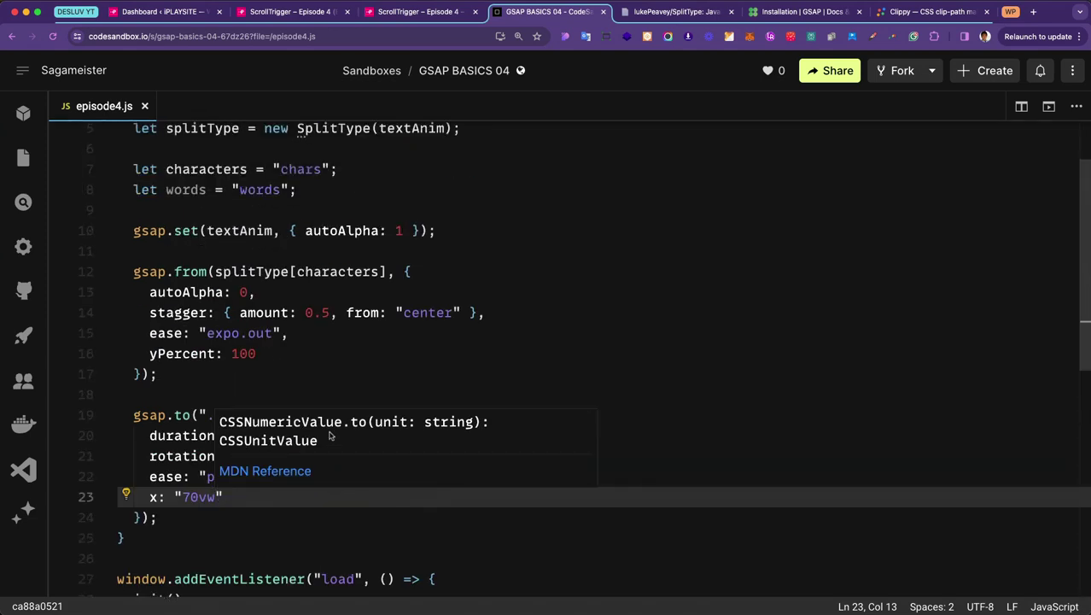
click(393, 394)
click(355, 499)
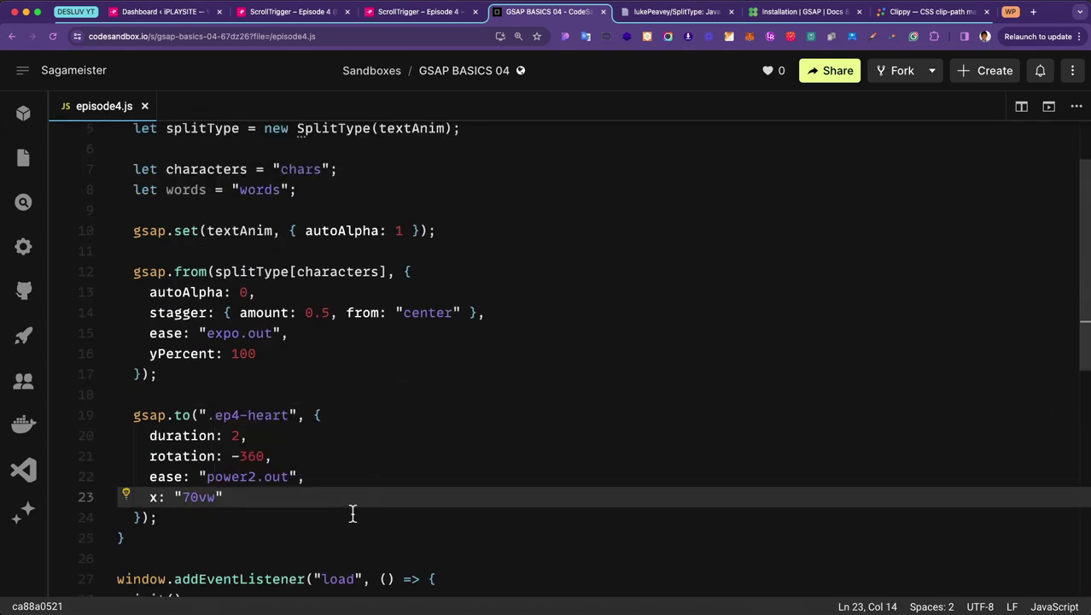
click(416, 12)
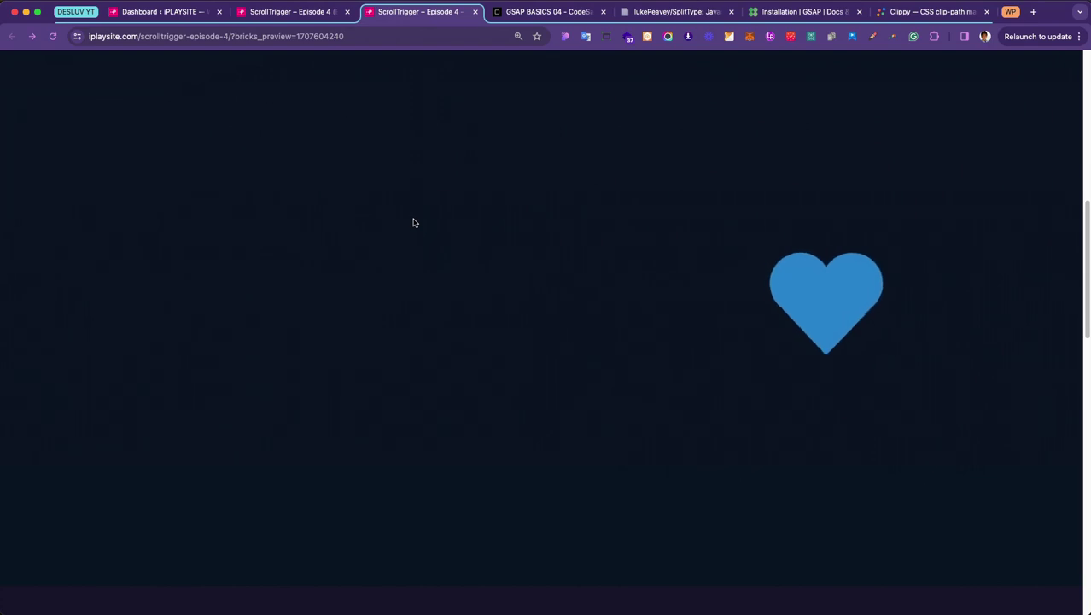
Step: Reload the preview and scroll to the heart to see it spin and slide right, then return to CodeSandbox
scroll(413, 223, up, 3)
key(super+r)
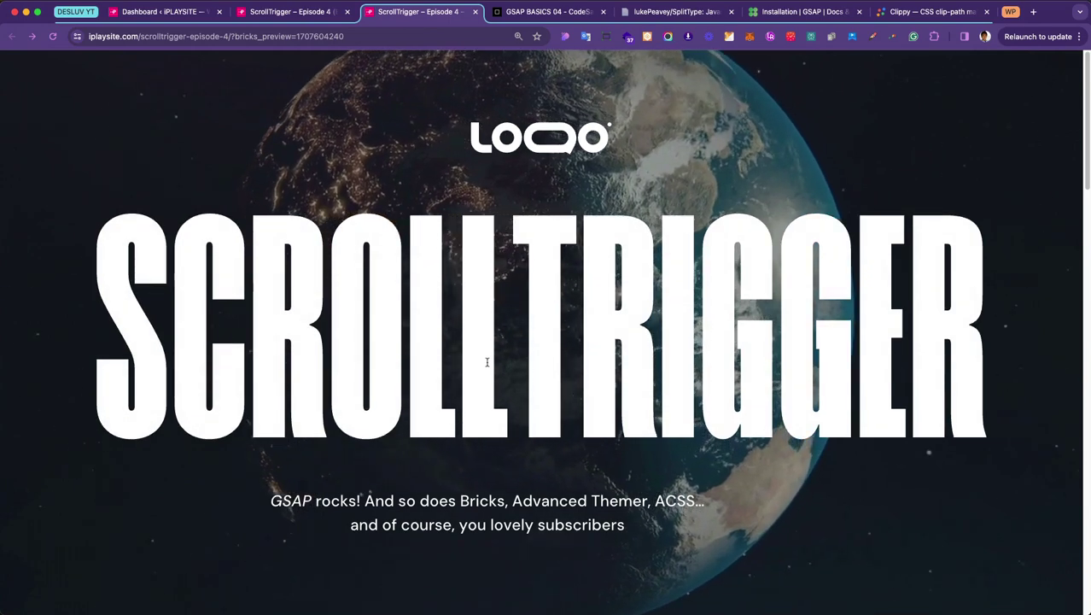
scroll(487, 362, down, 5)
scroll(487, 362, down, 4)
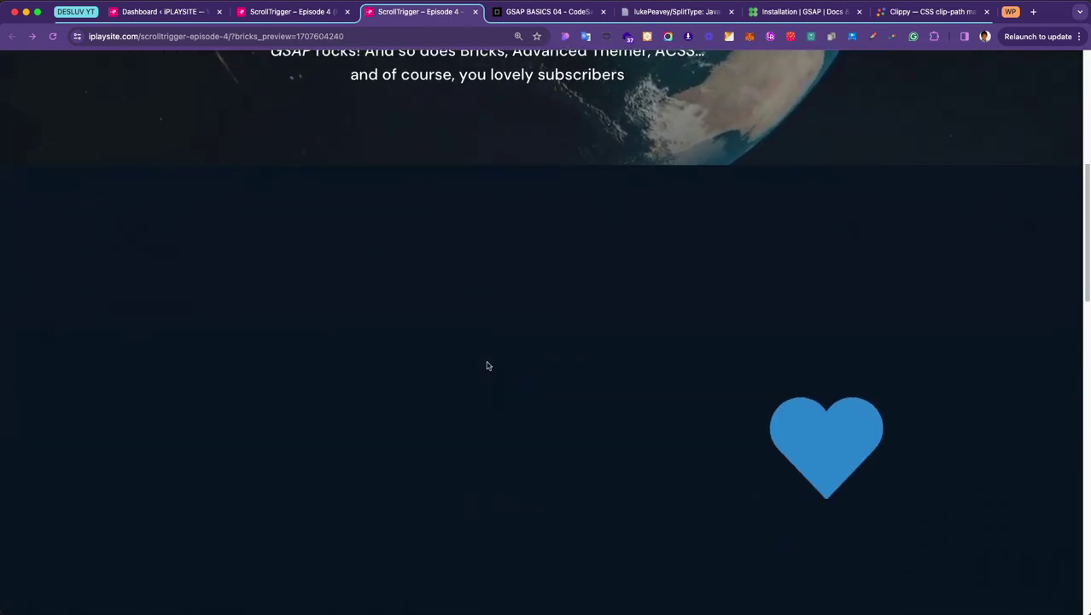
scroll(487, 366, down, 1)
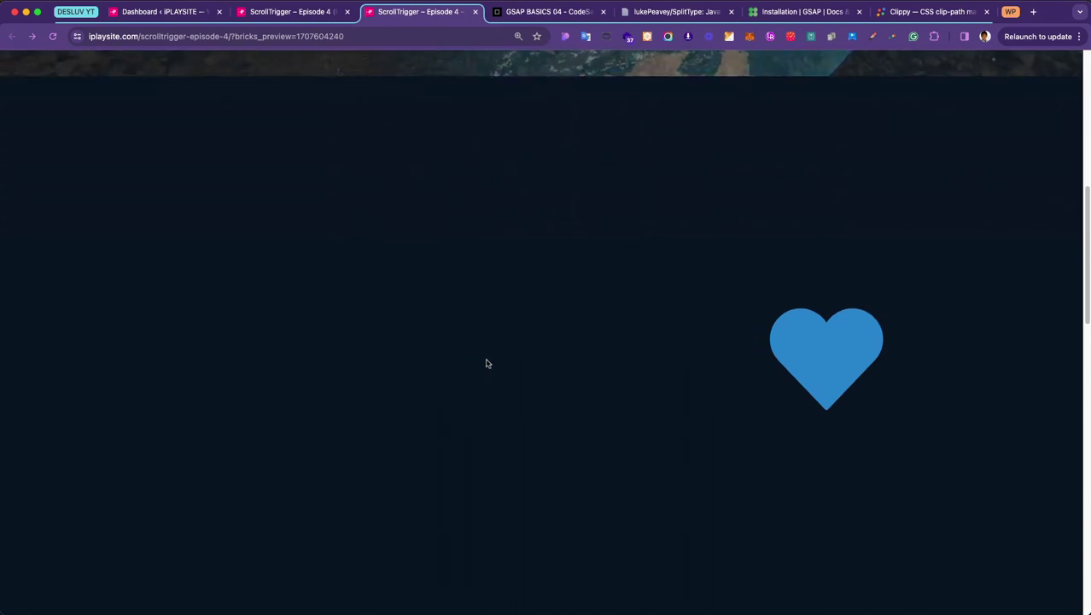
scroll(486, 364, down, 1)
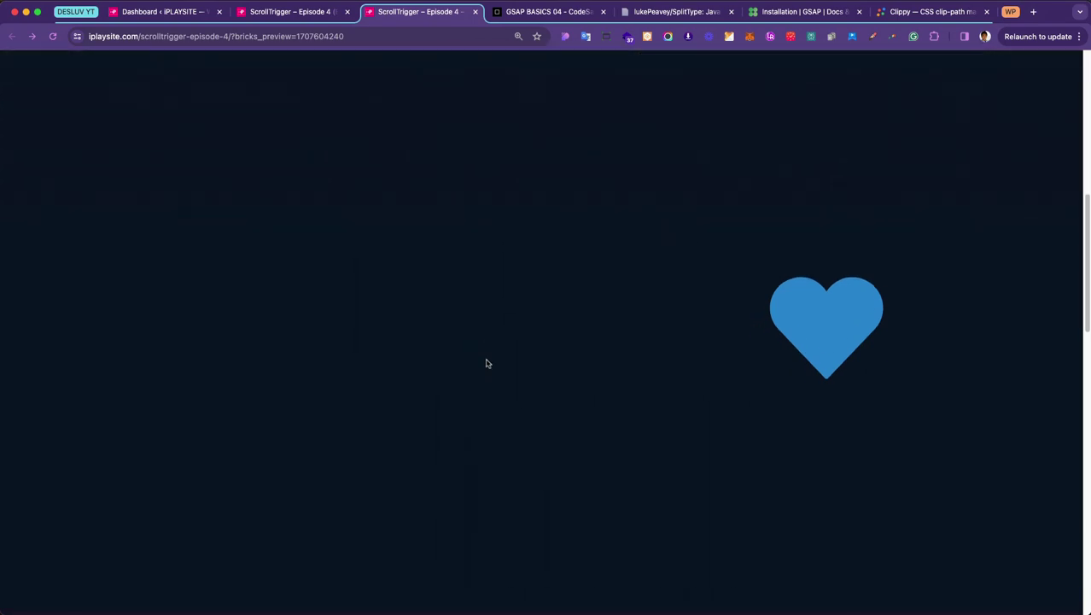
click(540, 14)
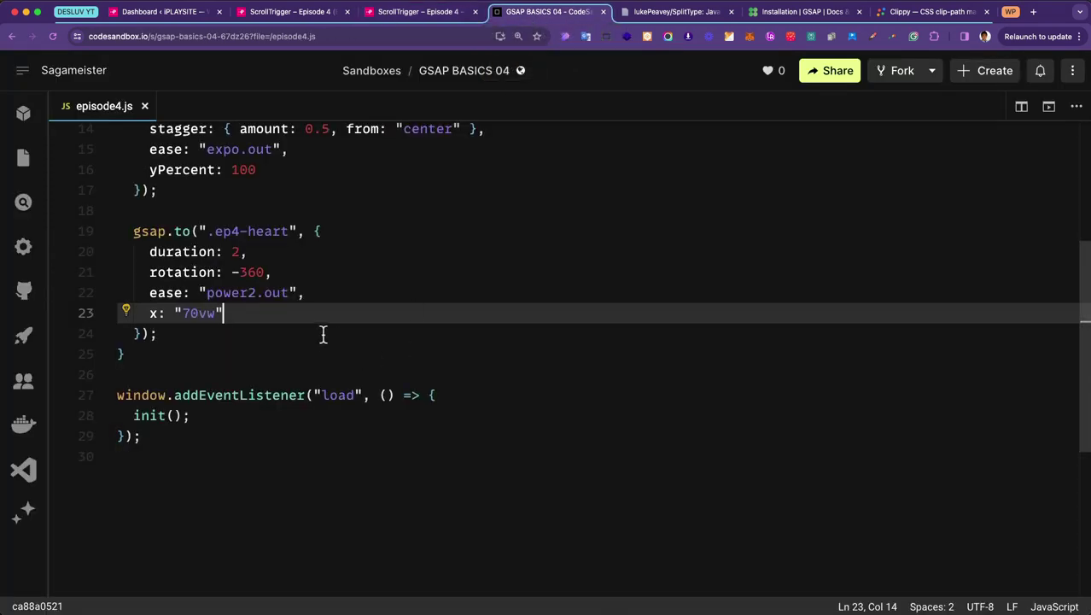
Step: Add scrollTrigger: { trigger: ".ep4-heart" } to the heart tween, removing the doubled dot, with a new line ready
text(,)
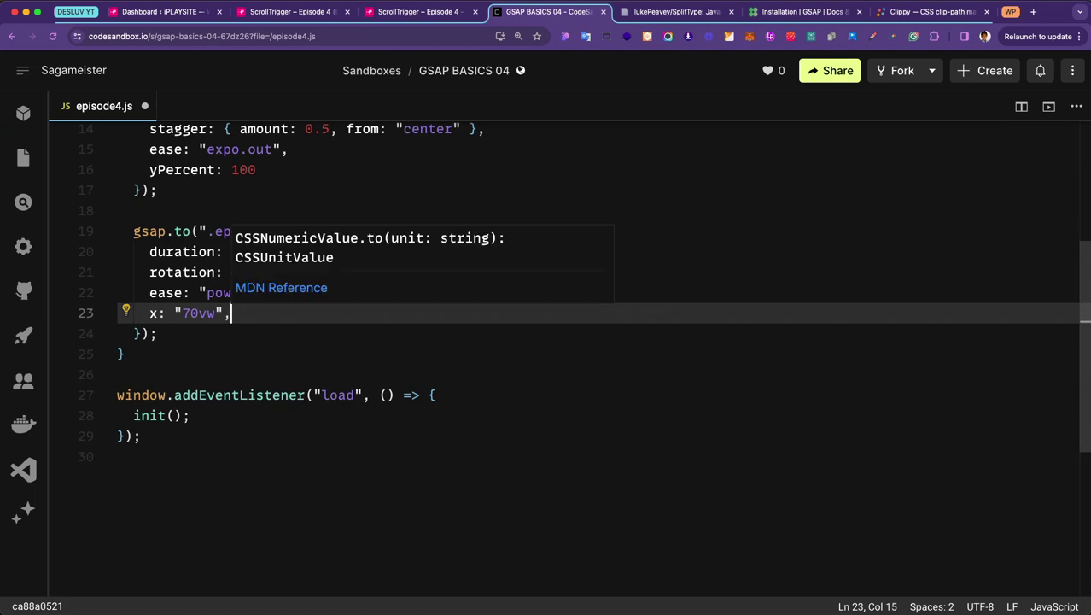
key(Return)
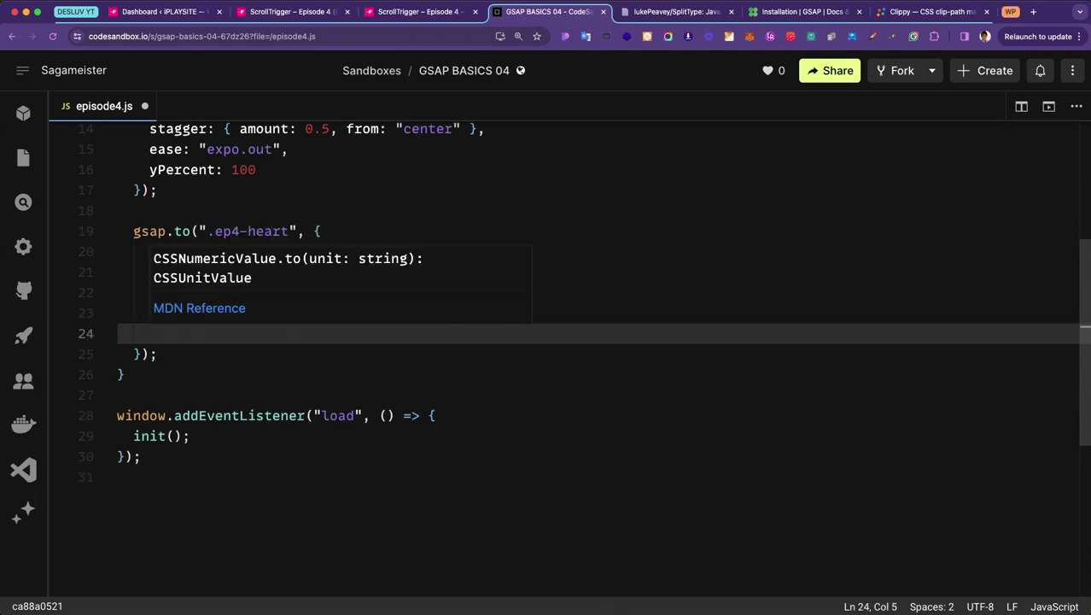
text(scro)
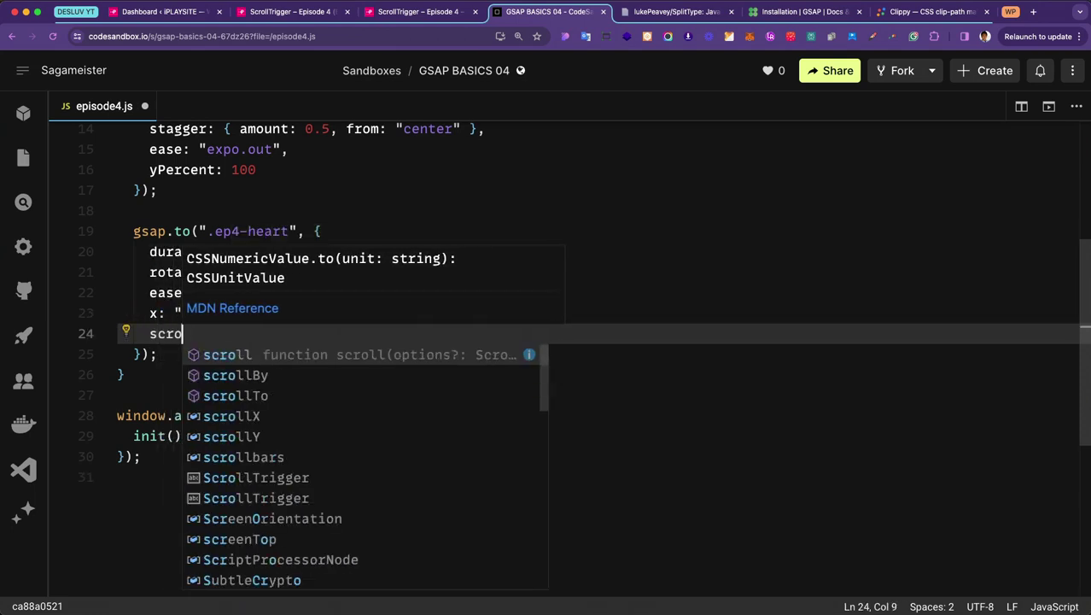
text(llTrigger)
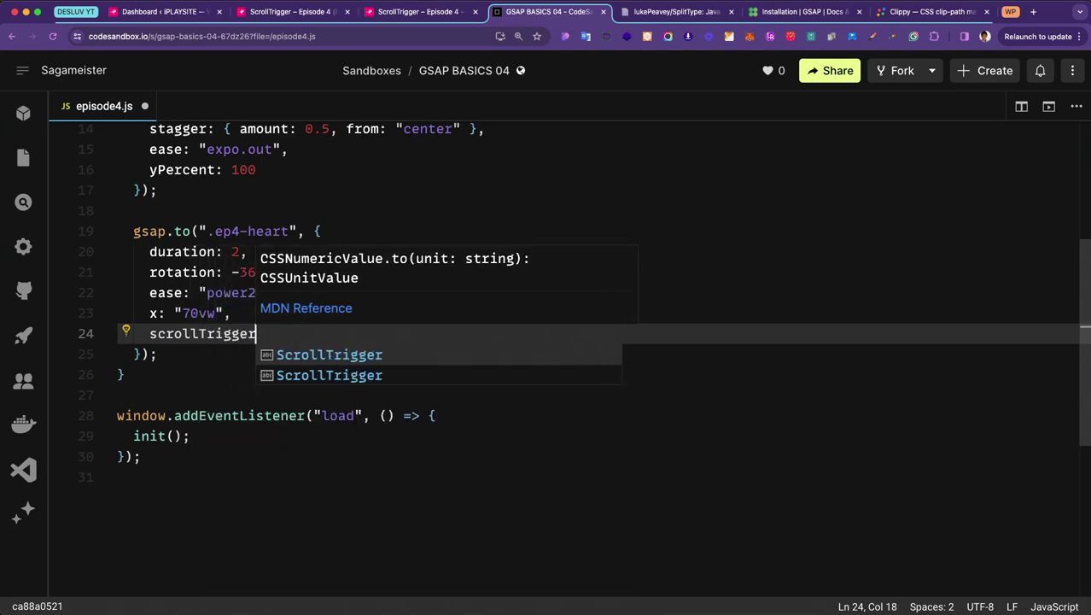
text(:{)
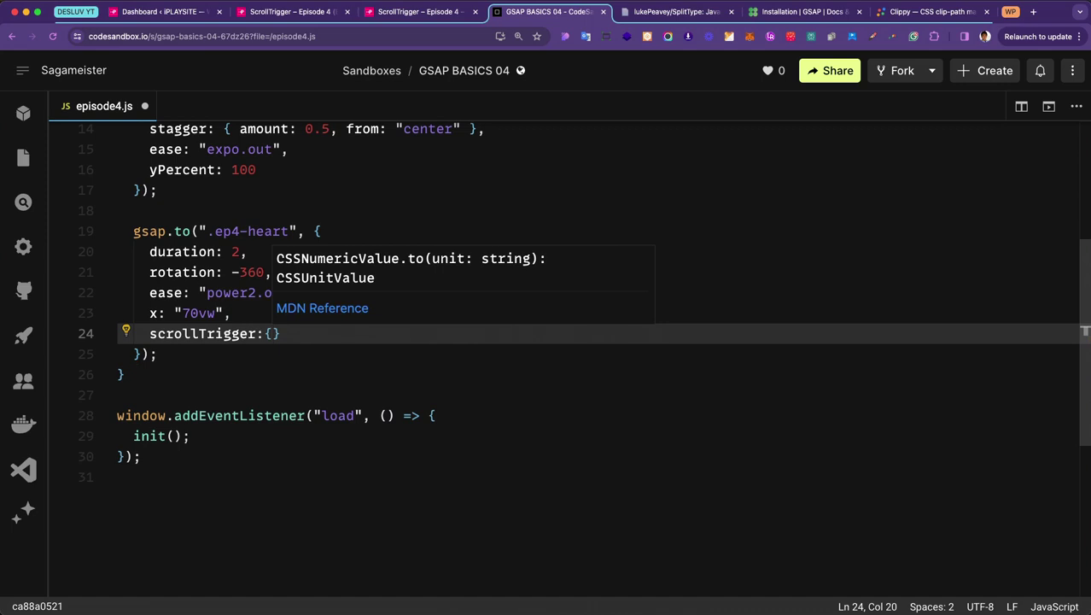
key(Return)
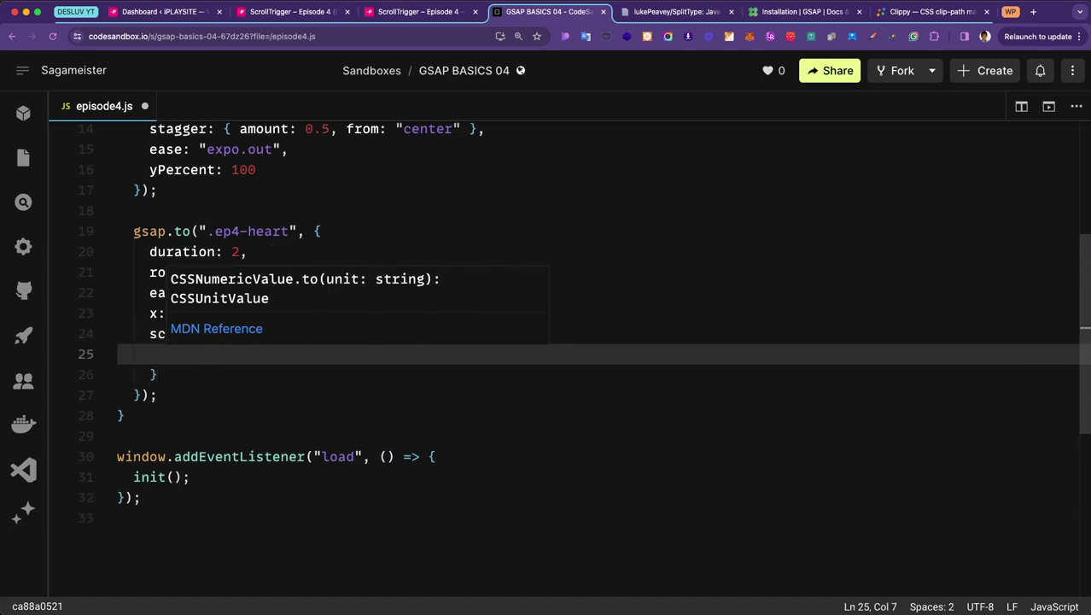
text(trigger)
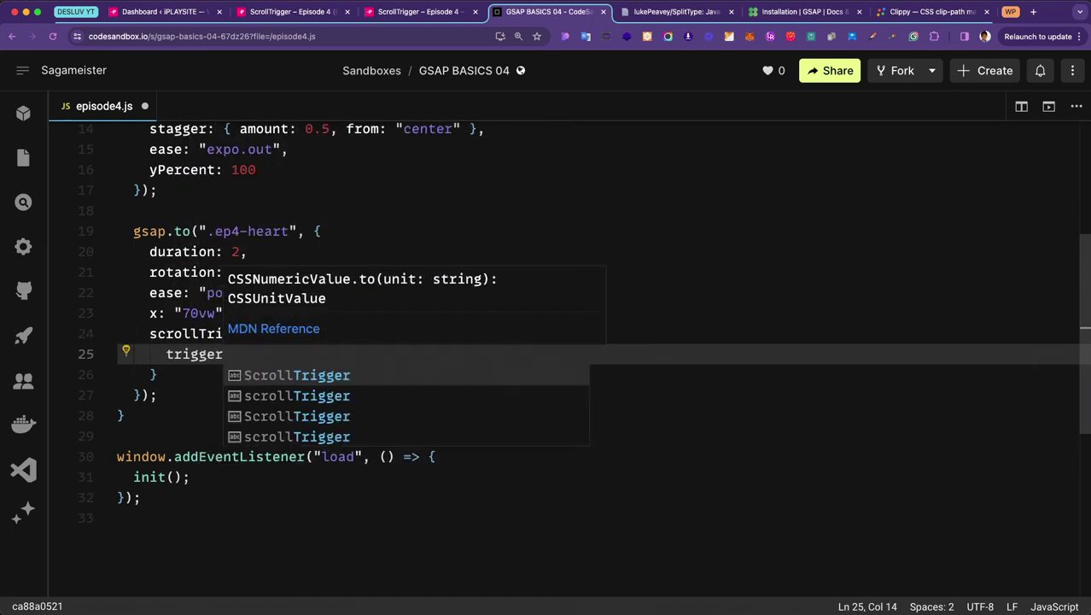
text(:)
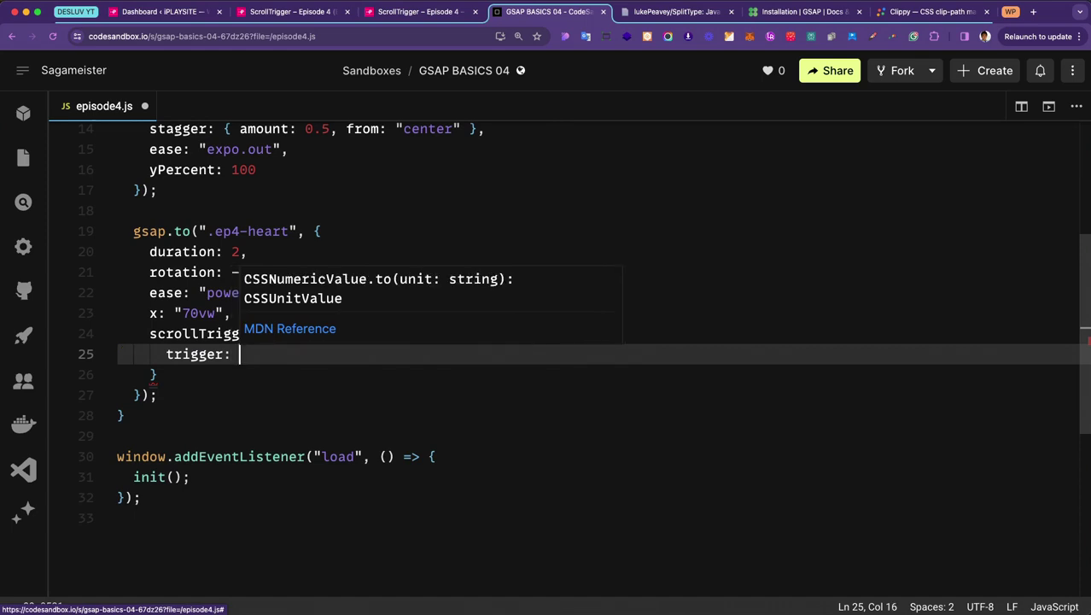
text( ".)
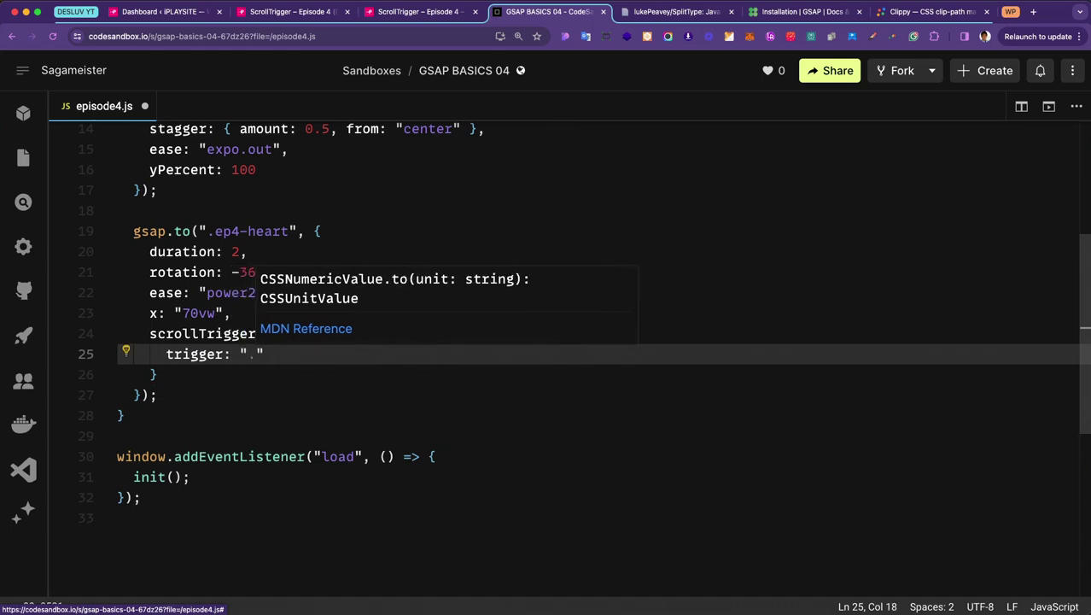
text(.ep4-heart)
key(Left)
key(Left)
key(Left)
key(Left)
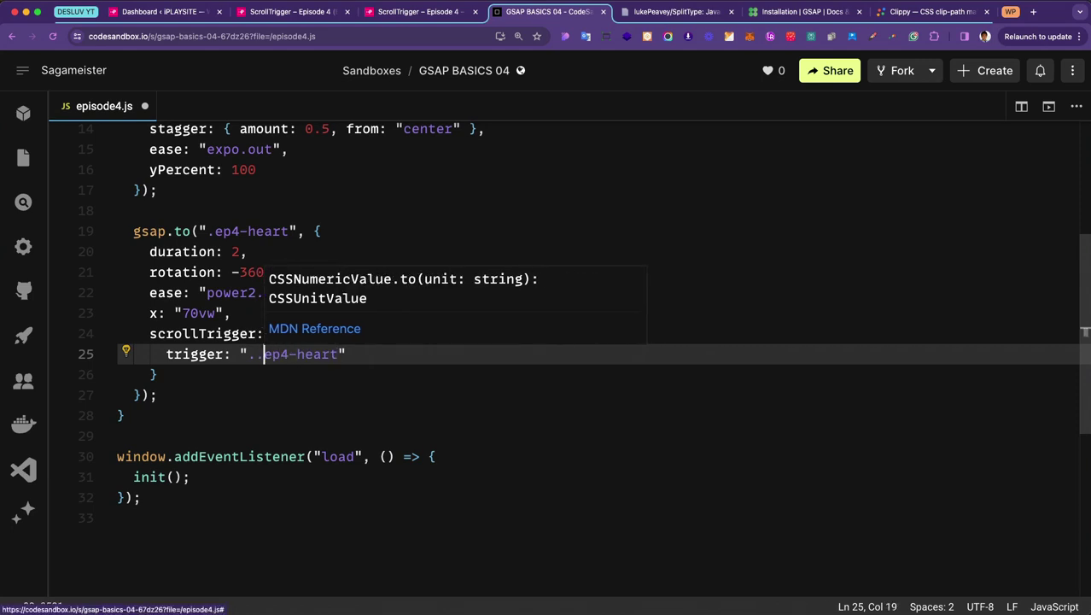
key(BackSpace)
key(Right)
key(Right)
key(Right)
key(Right)
key(Right)
key(Right)
key(Right)
key(Right)
key(Right)
key(Right)
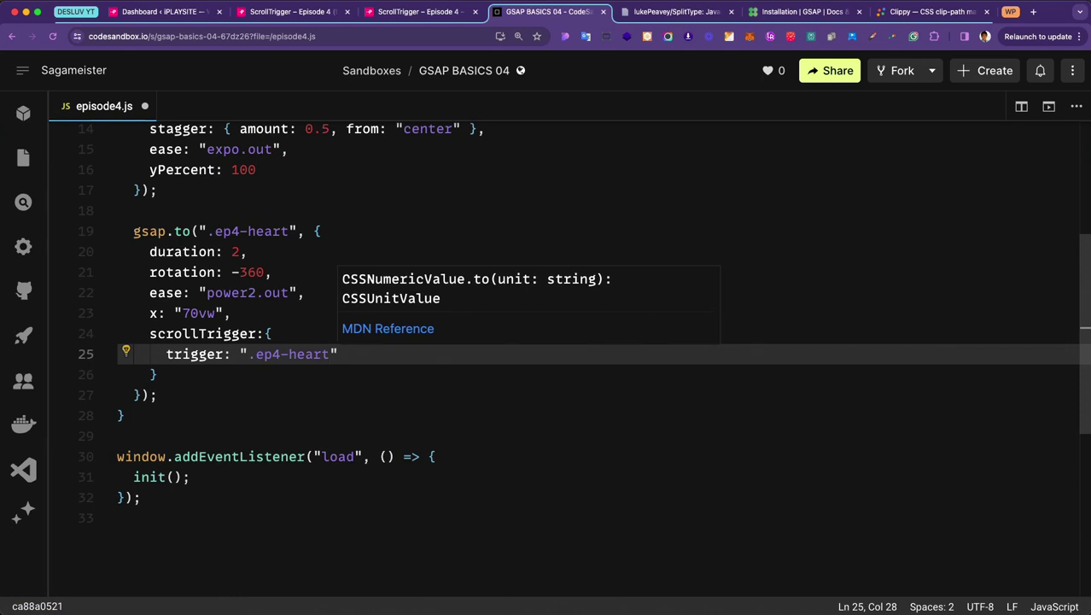
text(,)
key(Return)
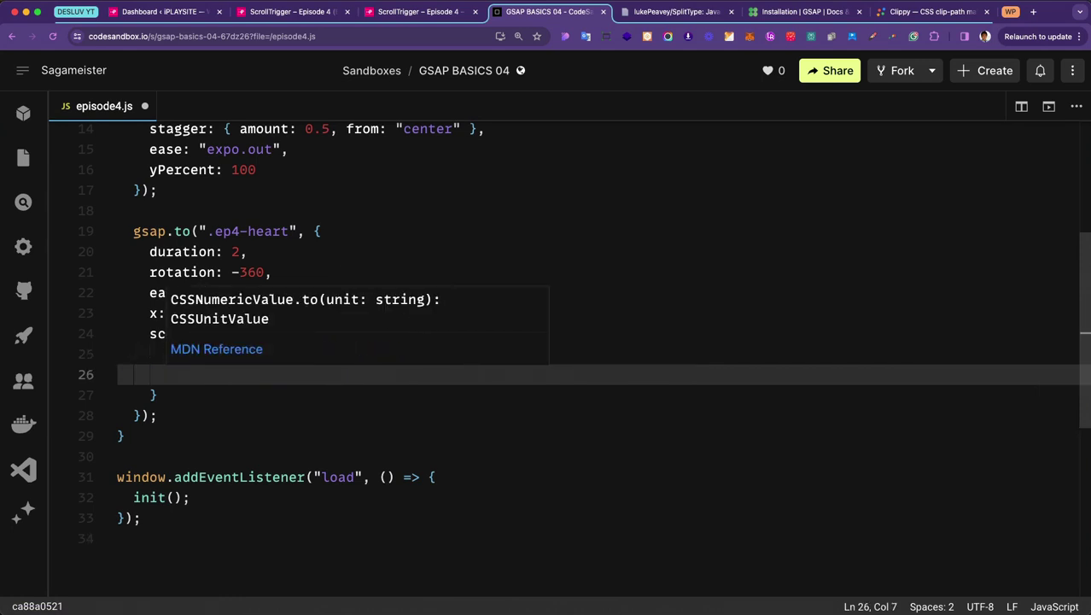
Step: Set the heart's scrollTrigger start to "top bottom" and end to "bottom top"
text(start)
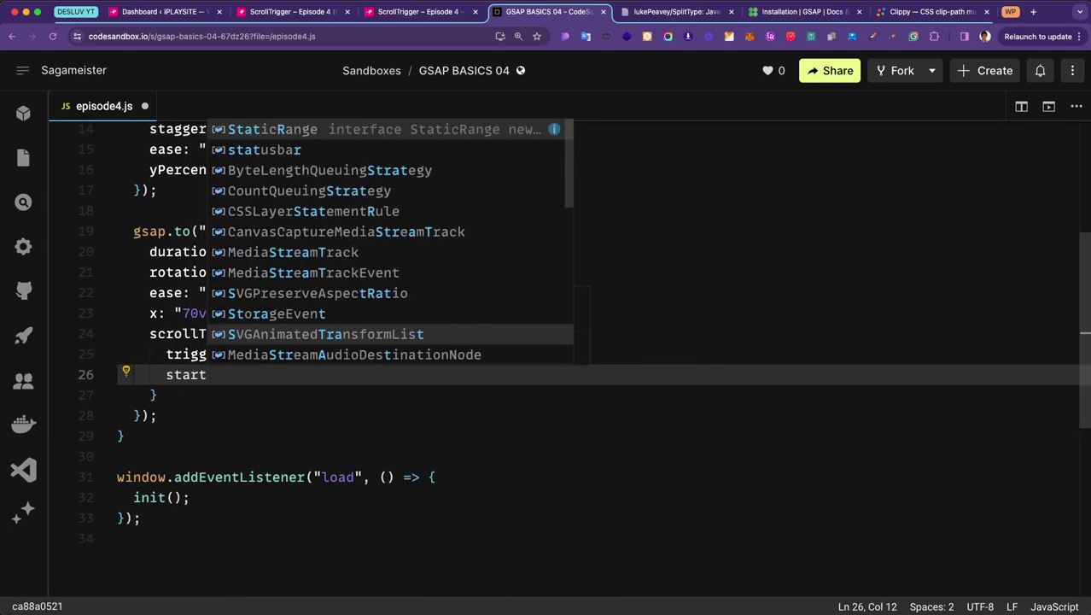
text(: )
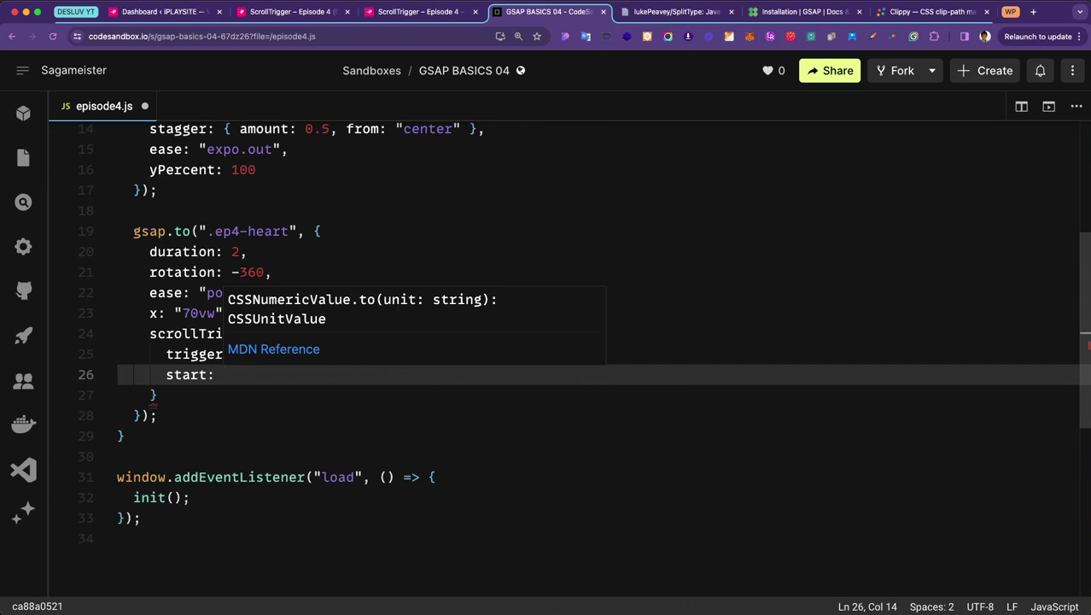
text("top)
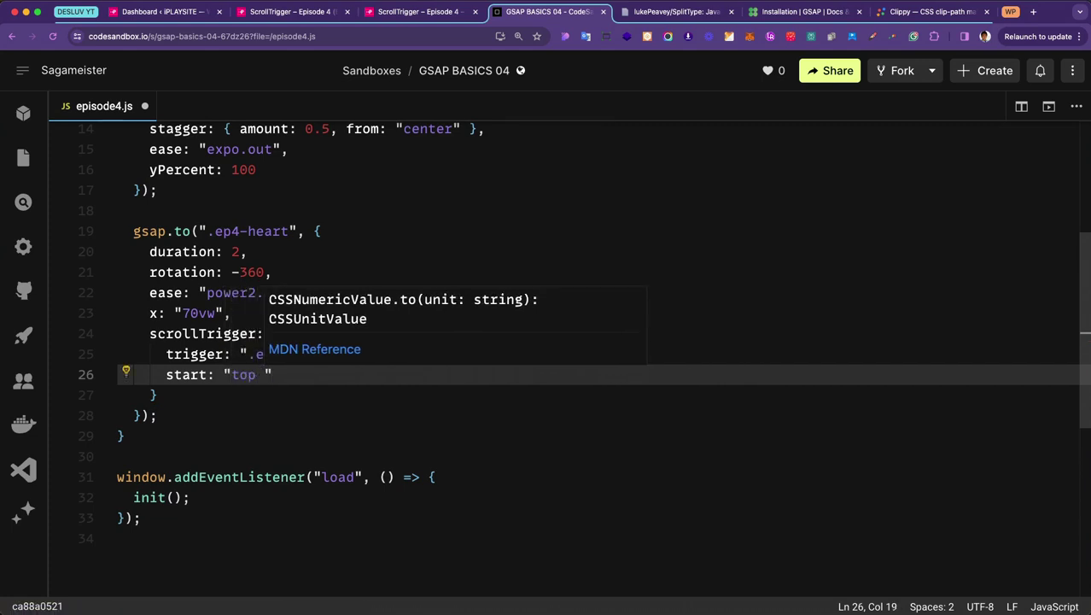
text( bottom)
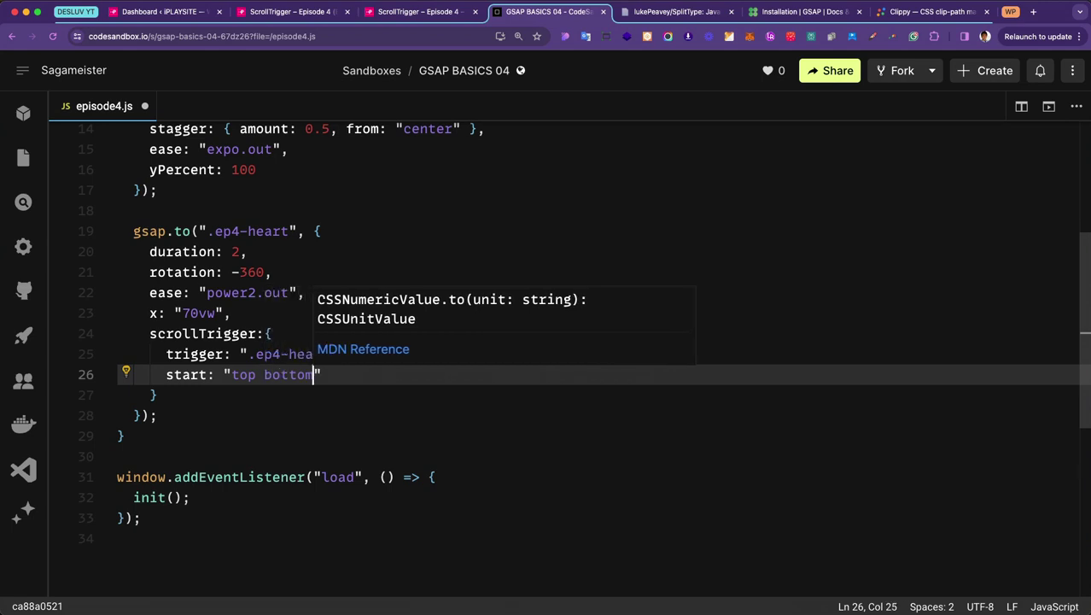
text(",)
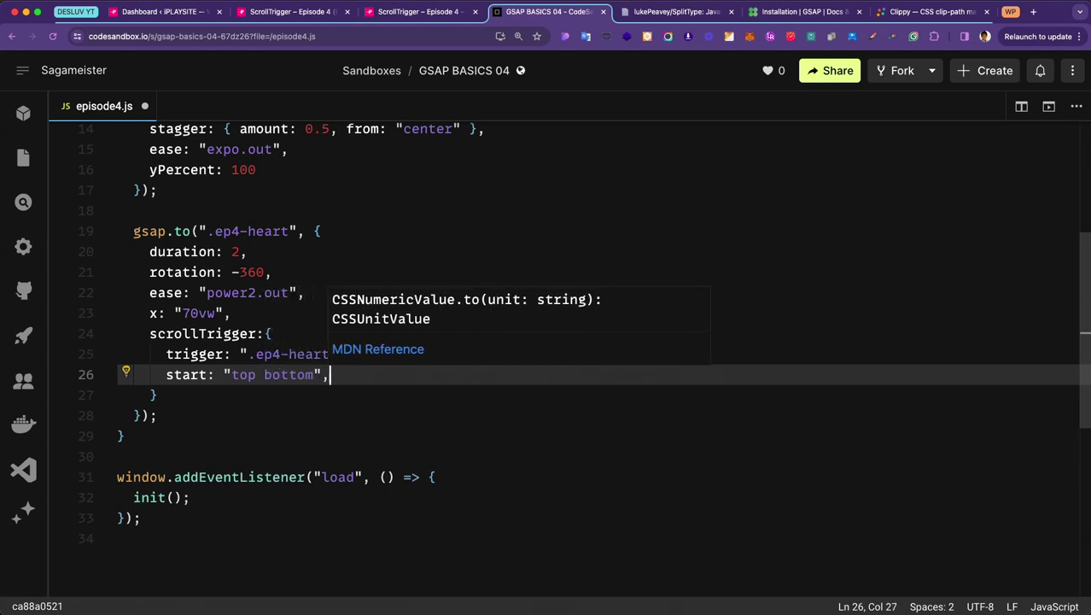
key(Return)
text(end: )
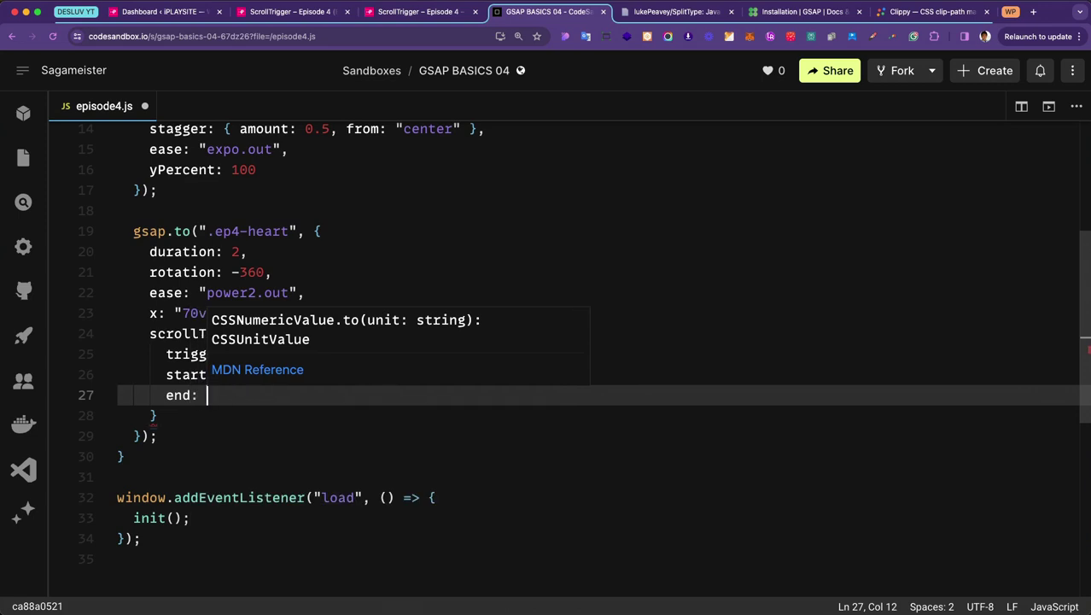
text(bottom)
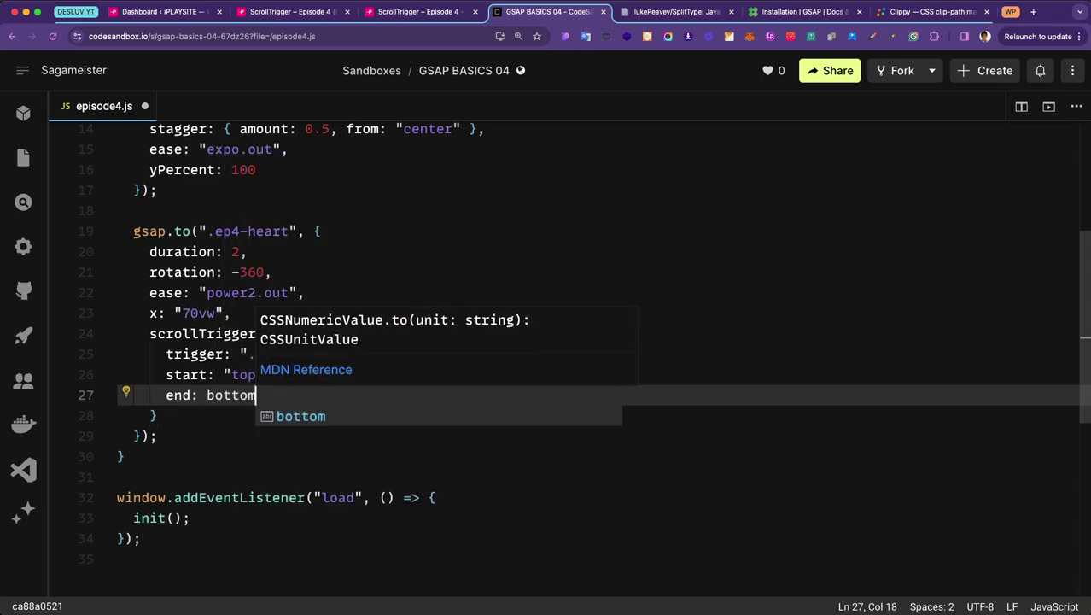
click(207, 394)
text(")
click(266, 395)
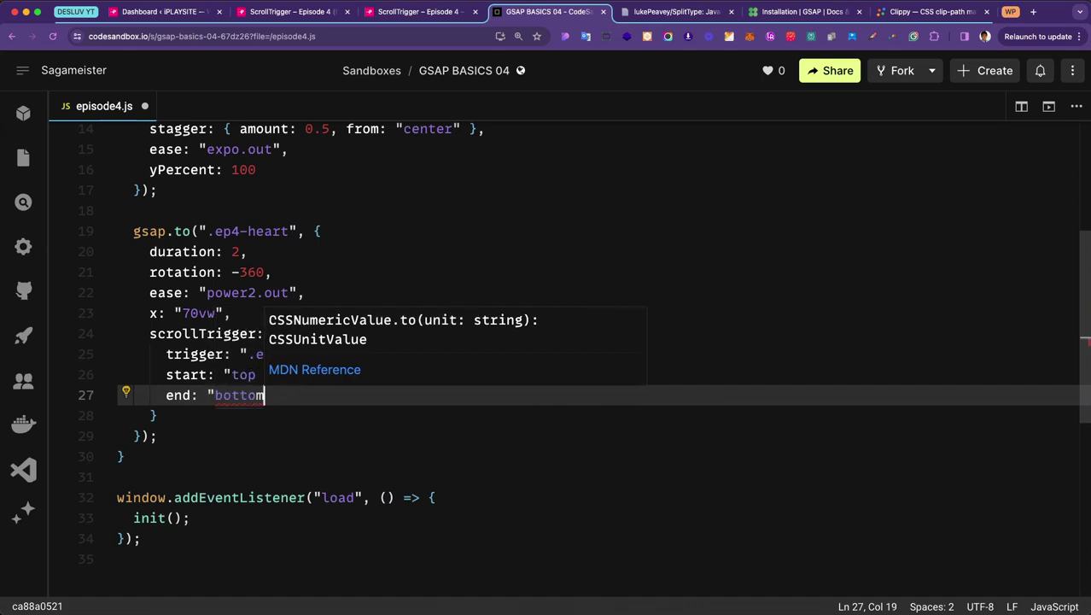
text(top)
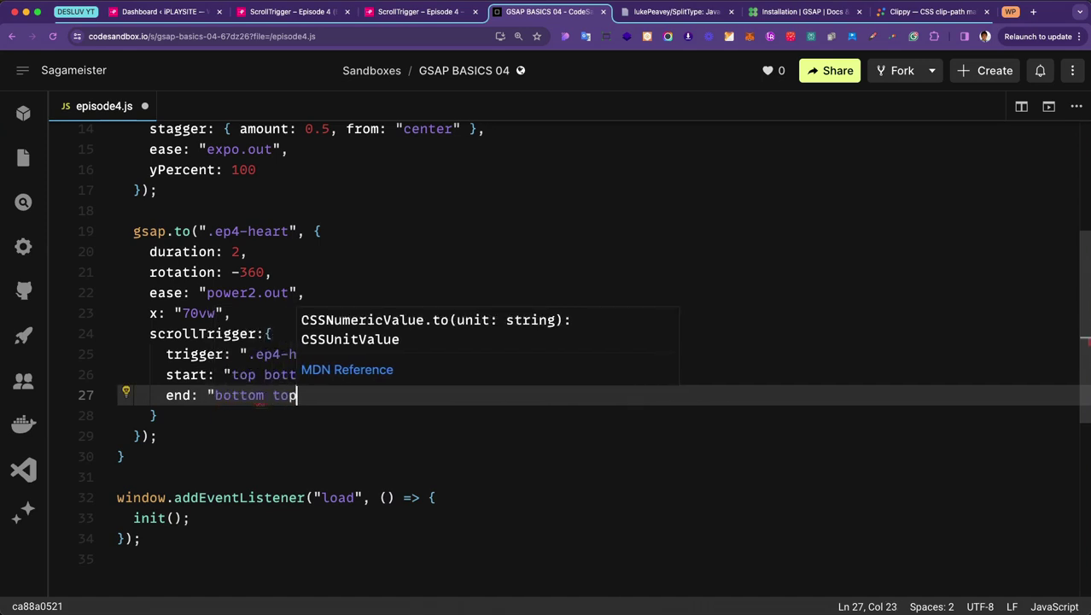
text(")
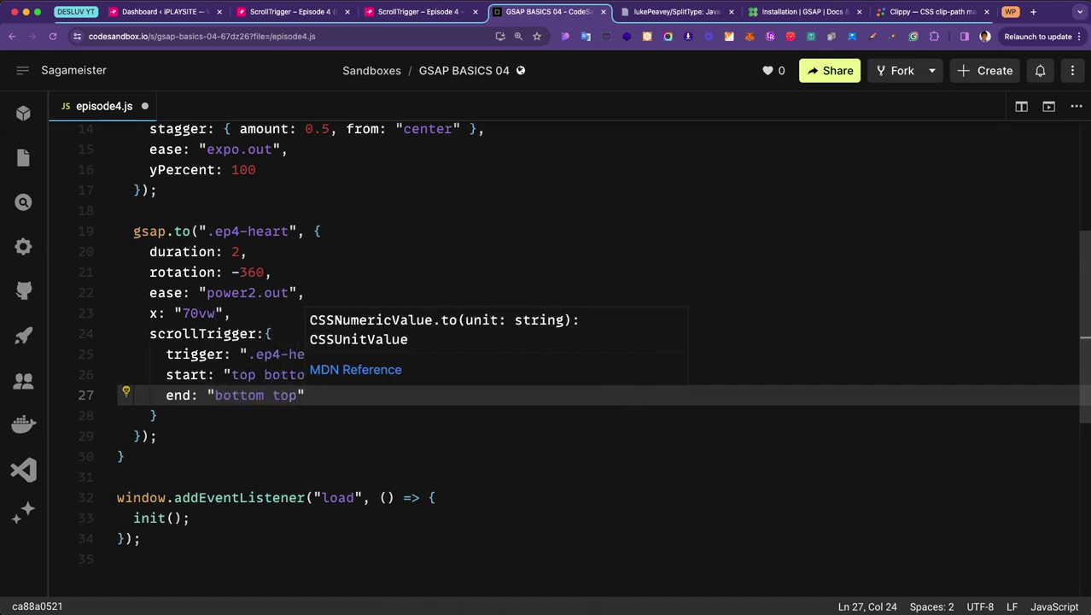
text(,)
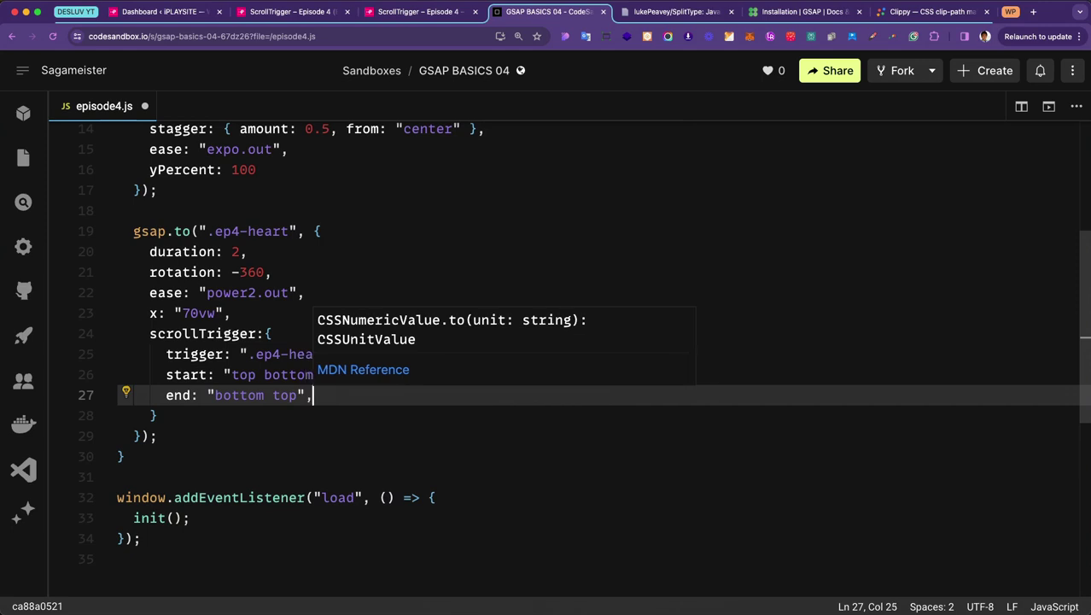
Step: Add markers: true to the scrollTrigger block
key(Return)
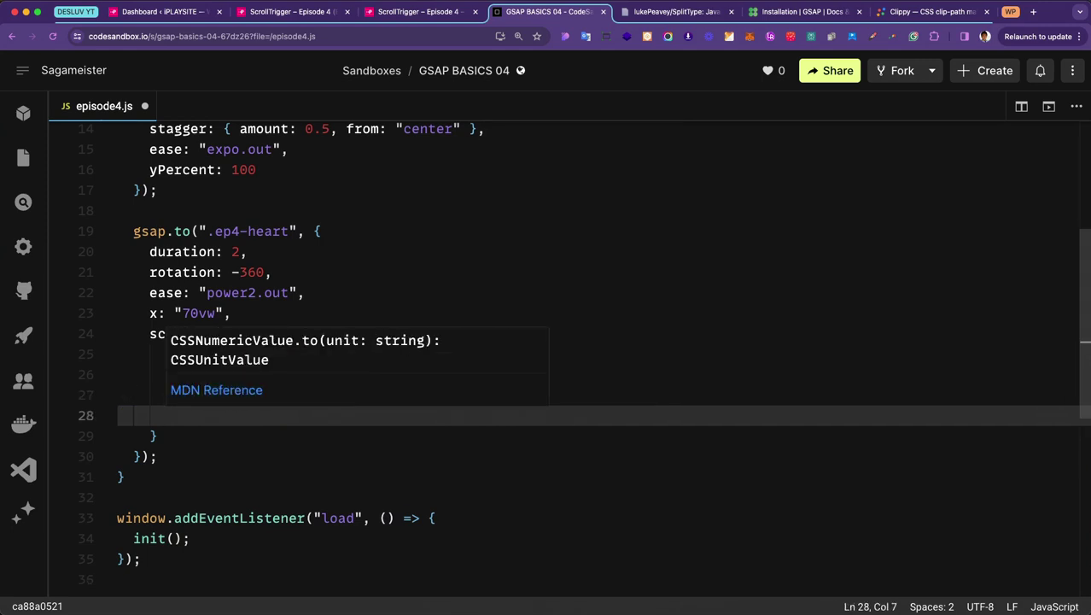
text(mark)
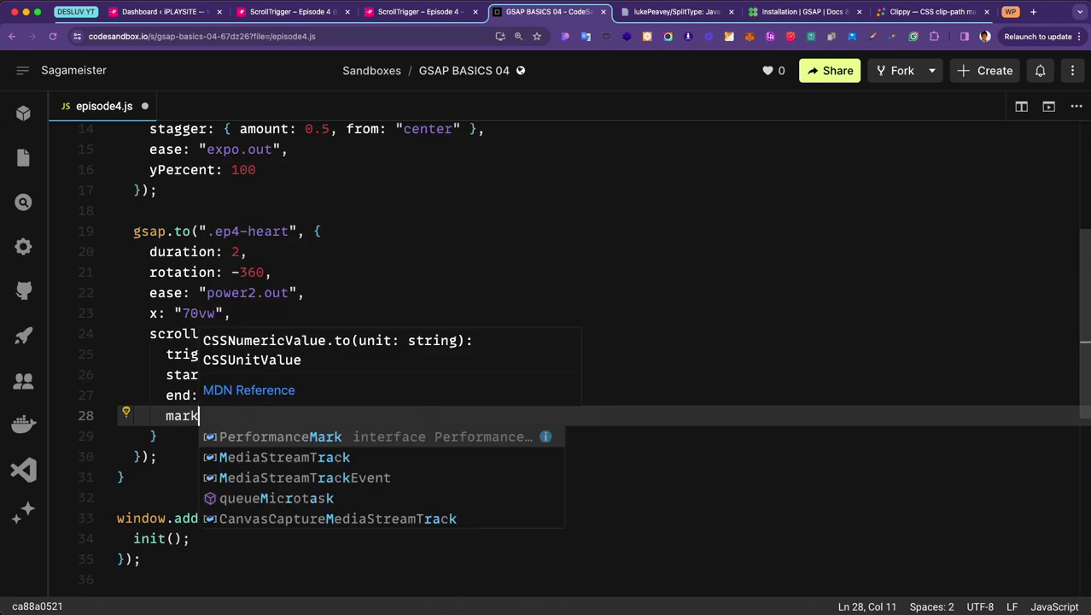
text(ers)
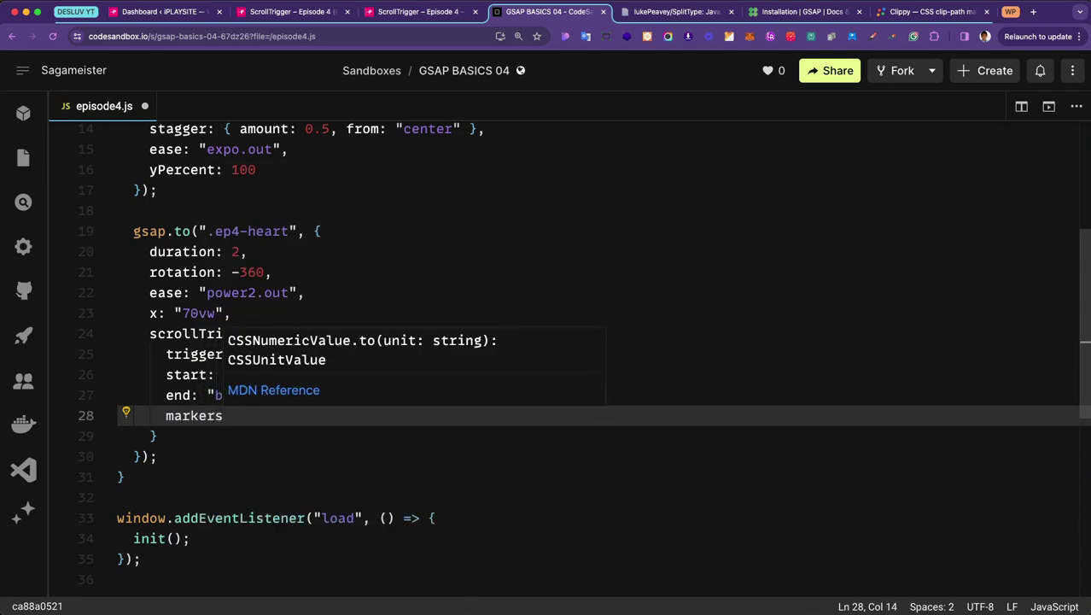
text(:)
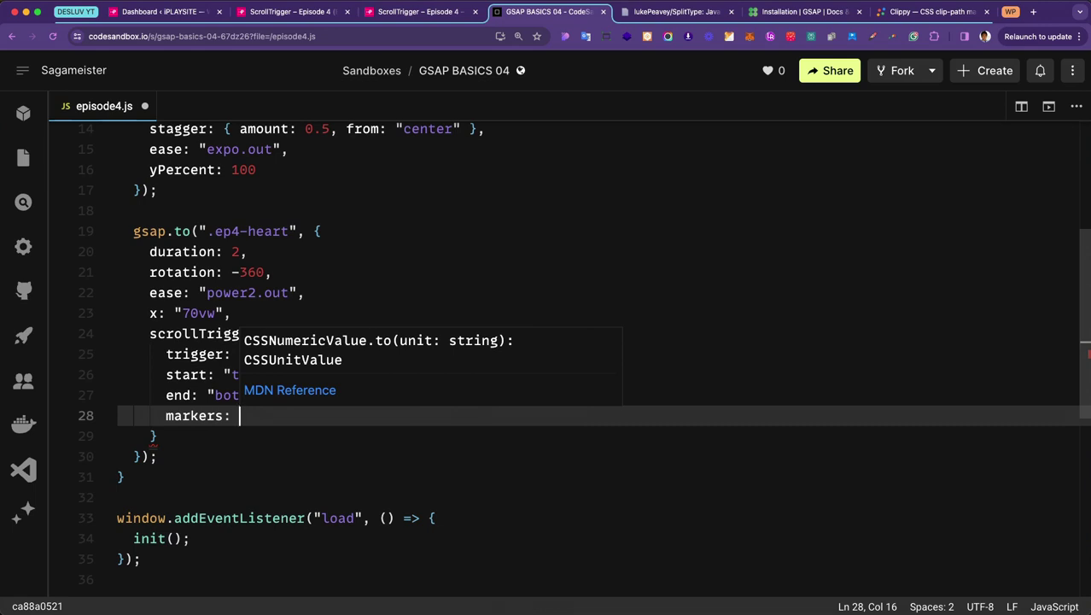
text(true)
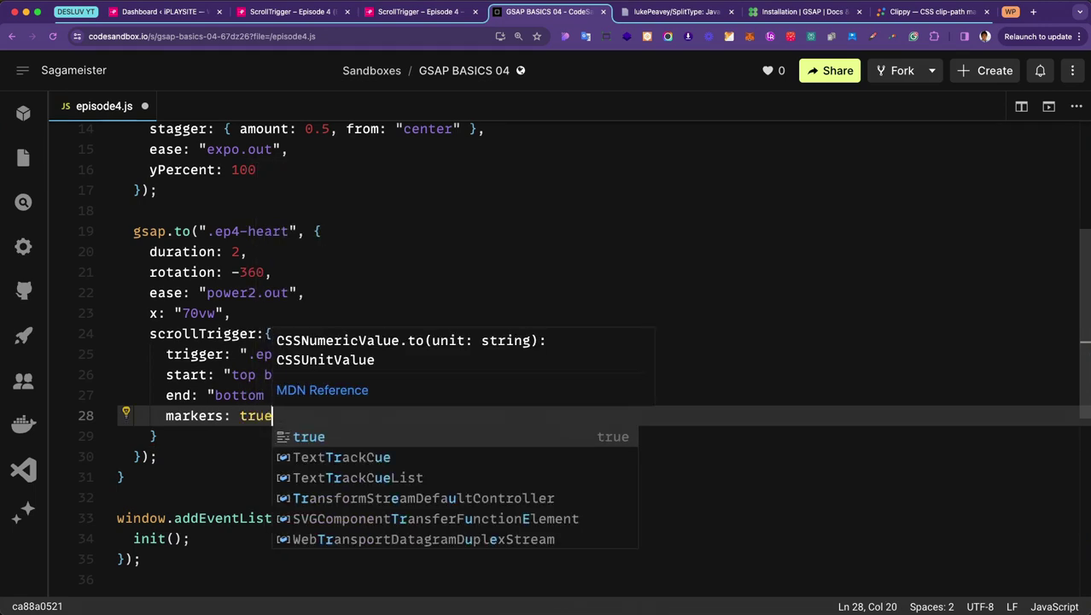
click(210, 461)
click(217, 445)
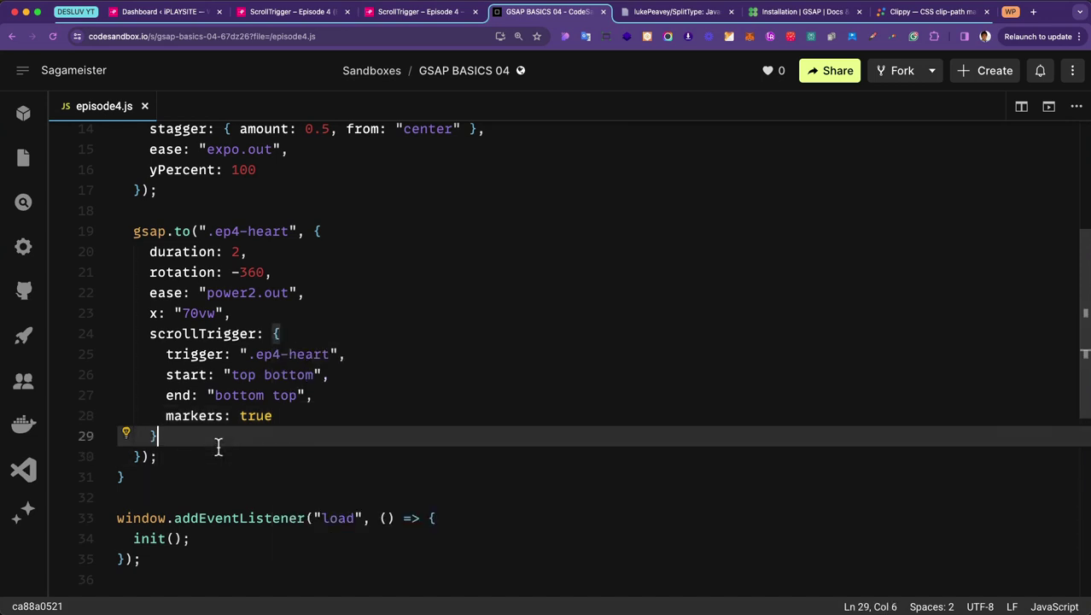